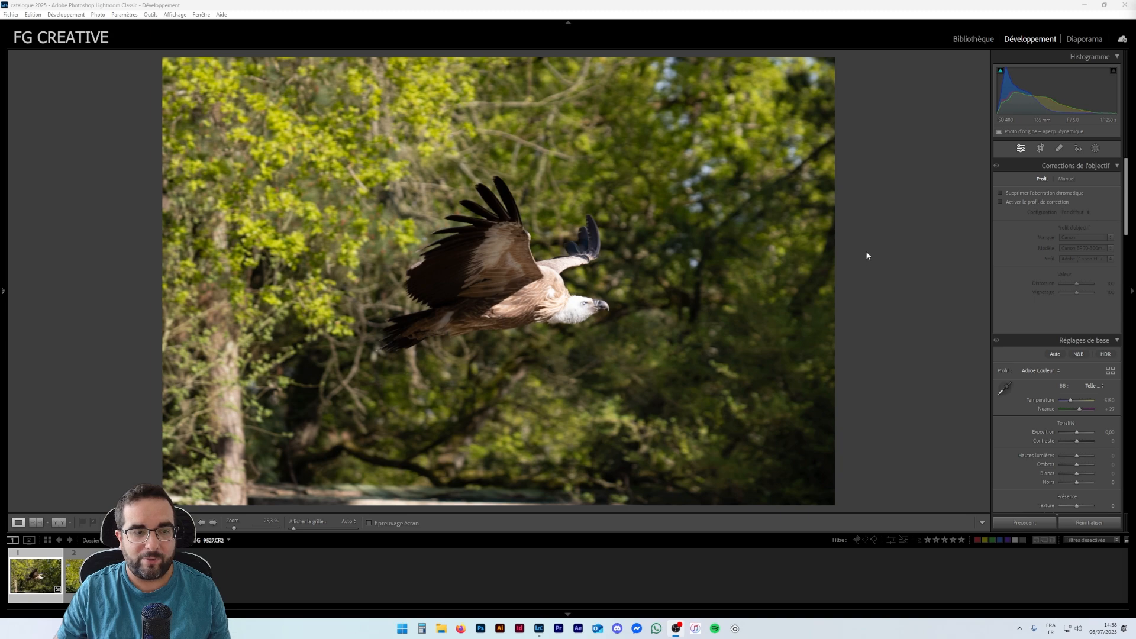
- Zoom in on the vulture and pan across its feathers to examine detail and fringing
click(565, 300)
drag(515, 312, 583, 279)
click(586, 287)
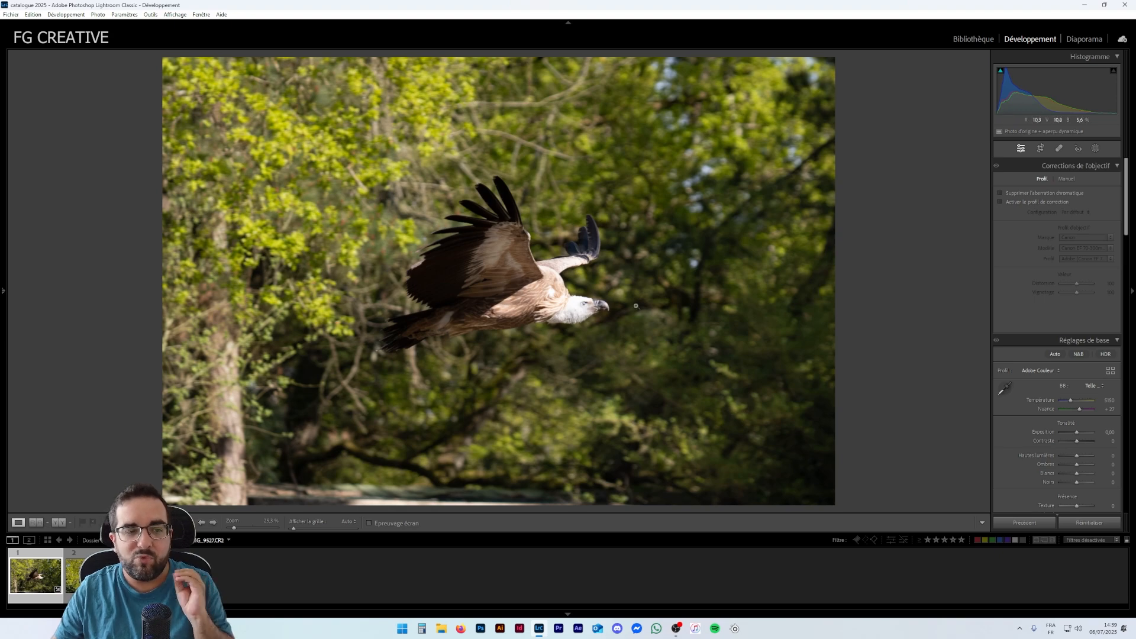
click(581, 309)
drag(529, 222, 548, 216)
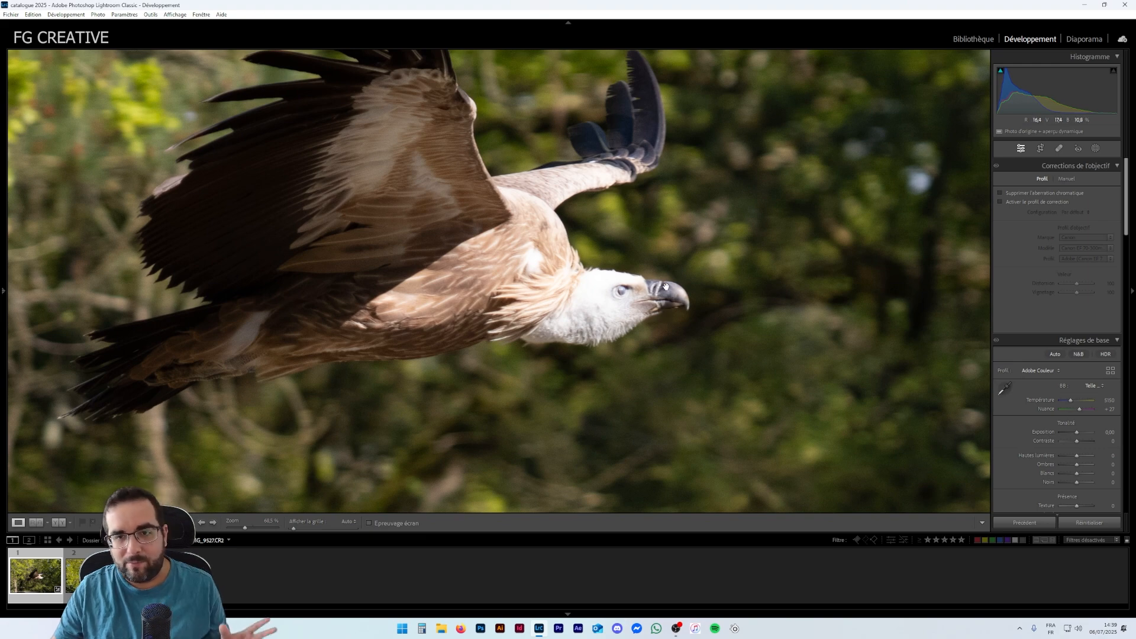
click(814, 237)
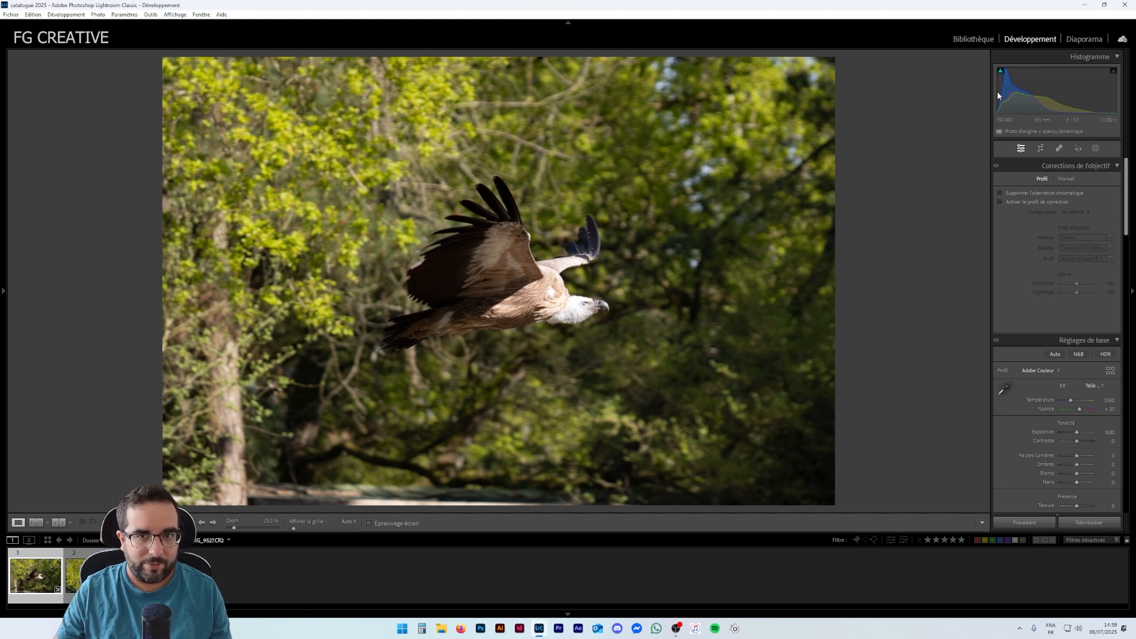
- Turn on the shadow clipping warning and inspect the clipped areas on the vulture's wing up close
click(1001, 72)
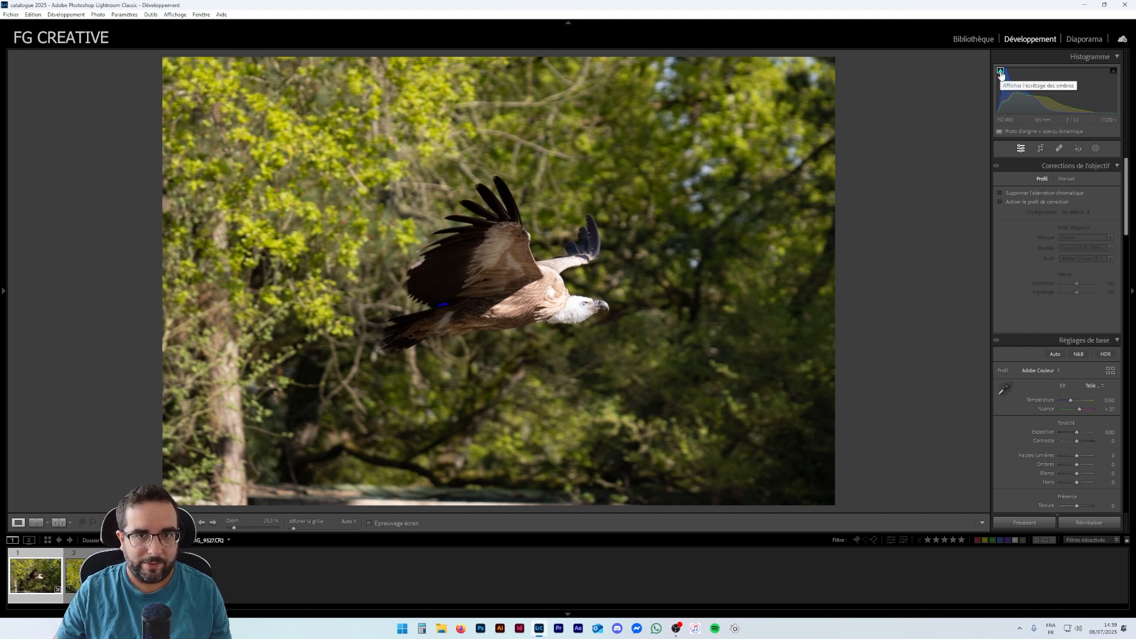
click(444, 309)
drag(442, 314, 546, 235)
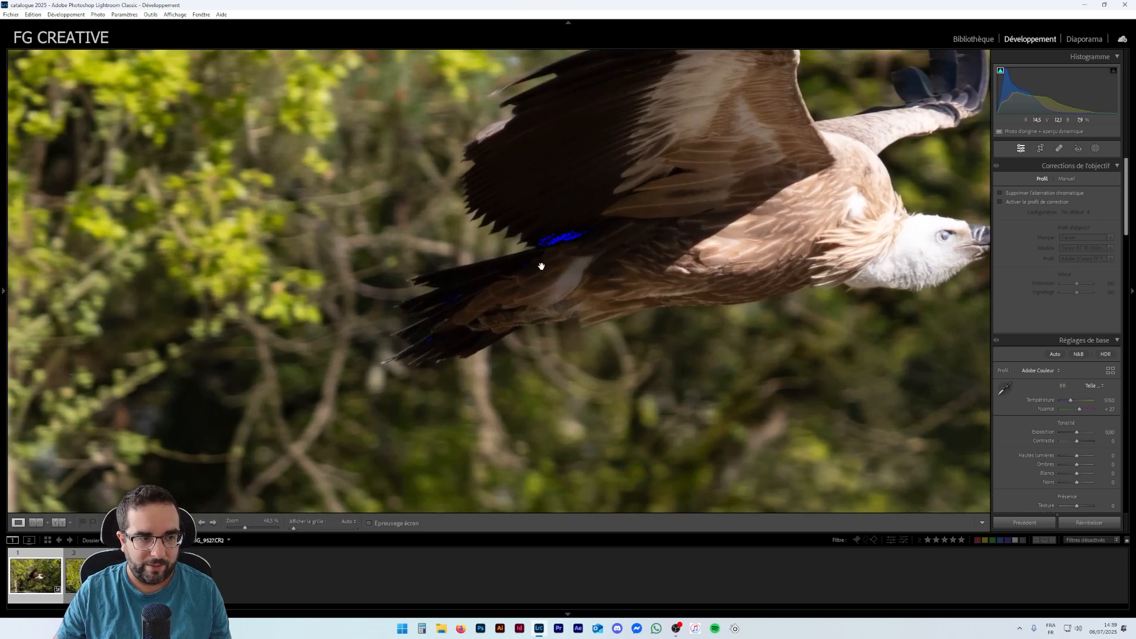
click(591, 279)
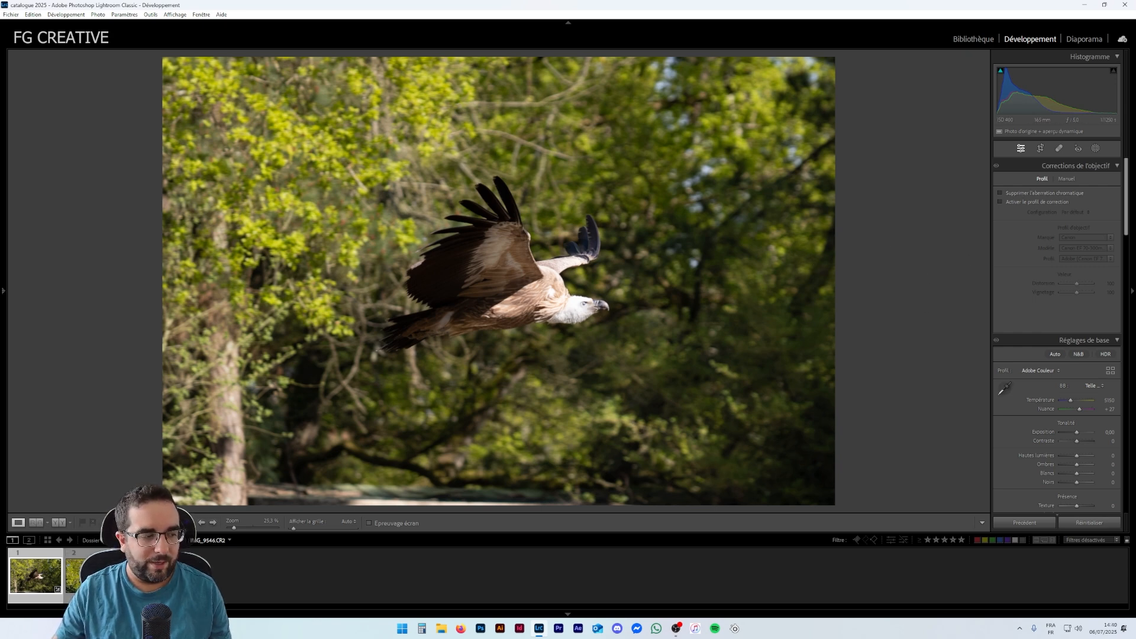
- Browse to the second vulture photo and return to the first one
click(95, 574)
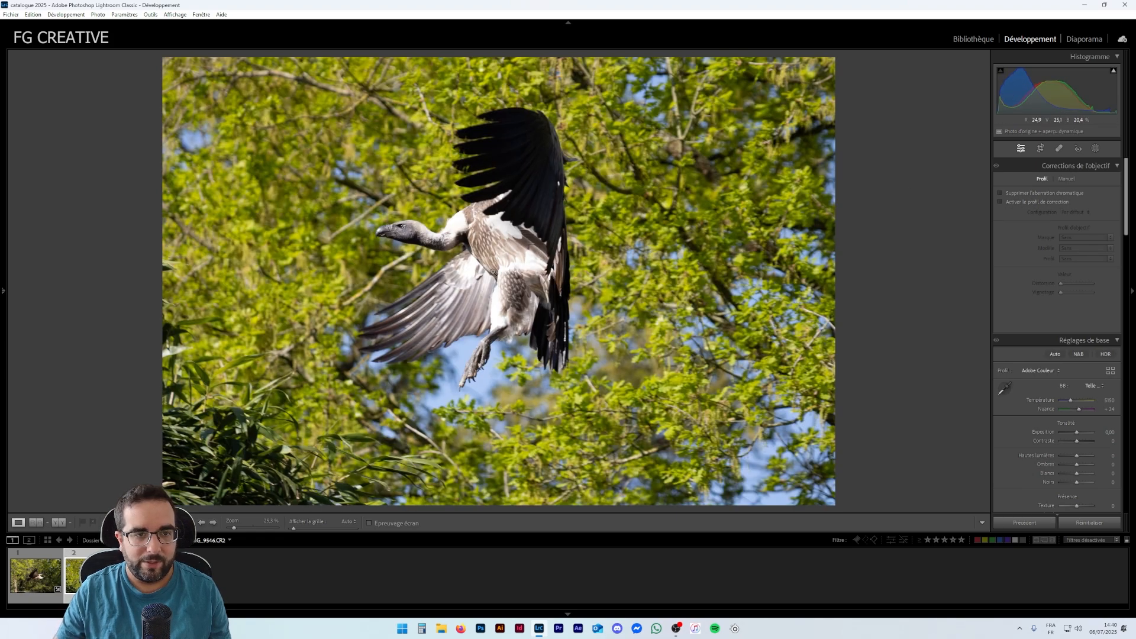
click(19, 582)
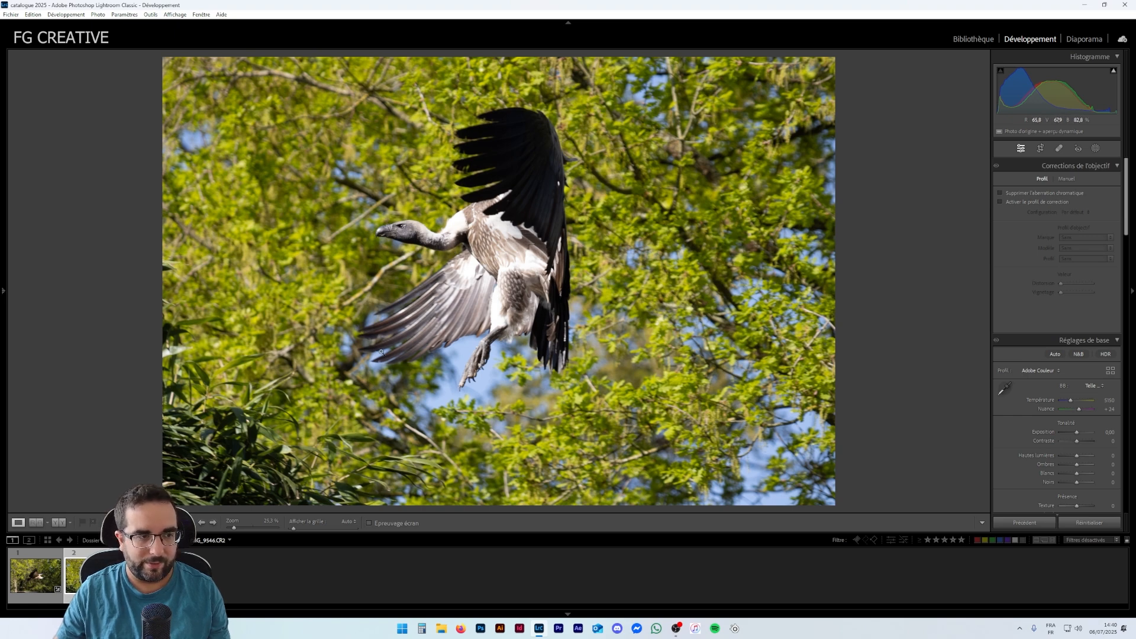
key(Left)
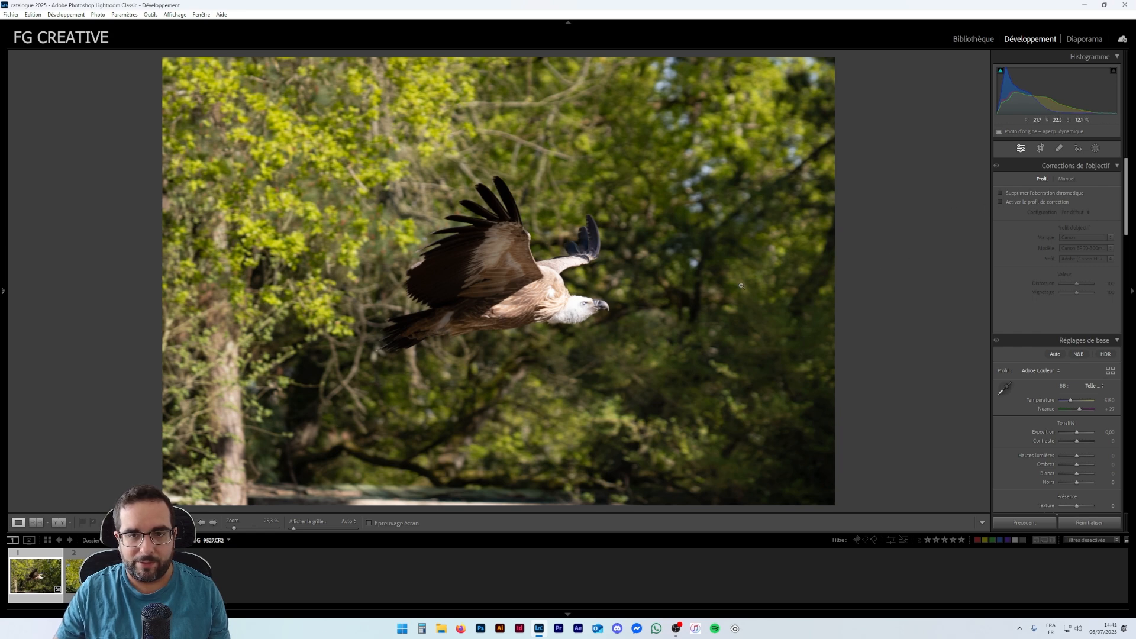
- Enable Remove Chromatic Aberration and compare the vulture's edges zoomed in
click(1000, 193)
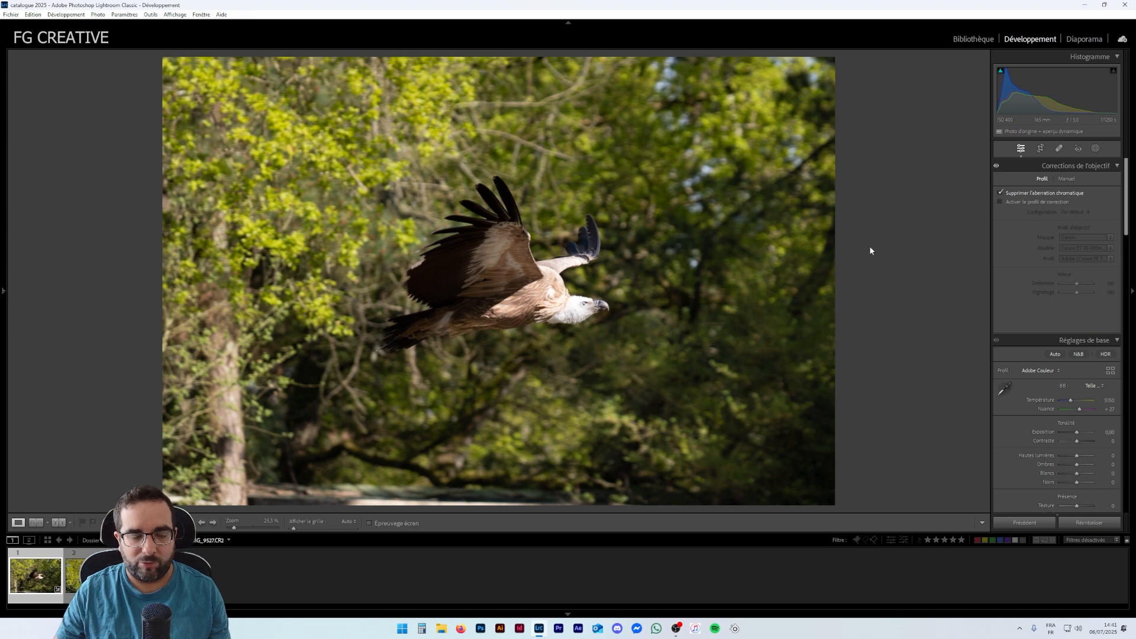
click(549, 274)
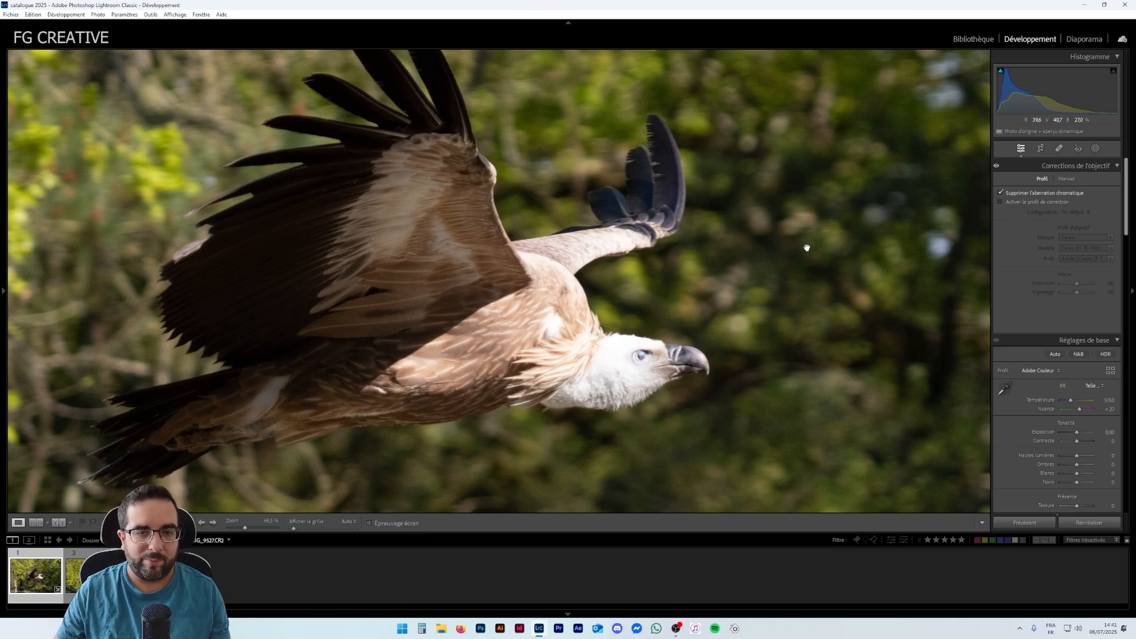
click(1000, 193)
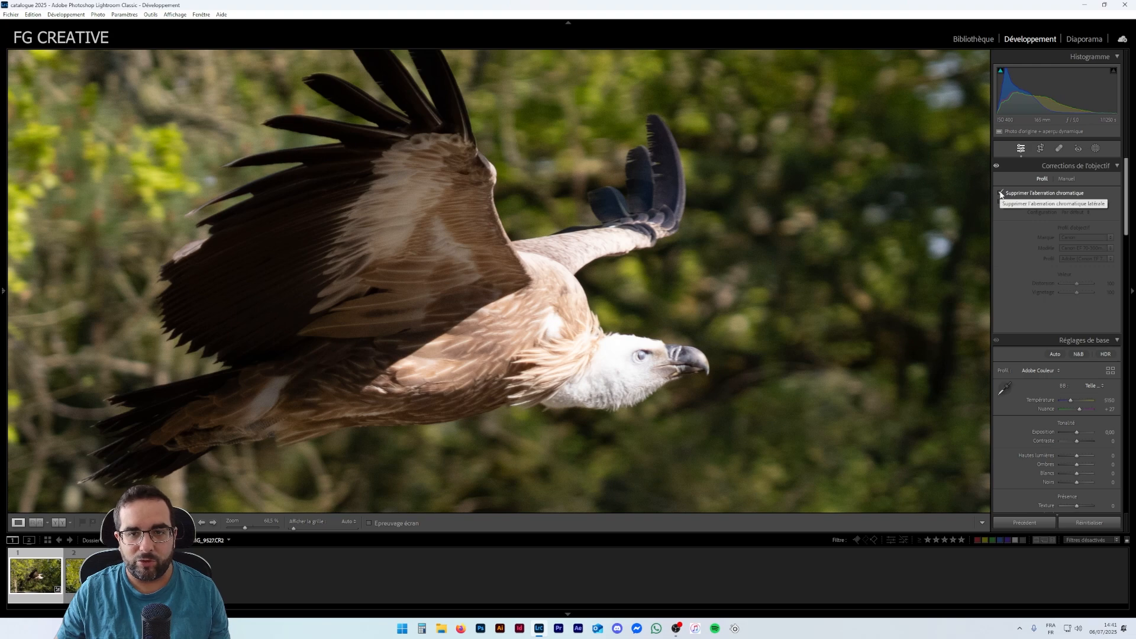
click(652, 324)
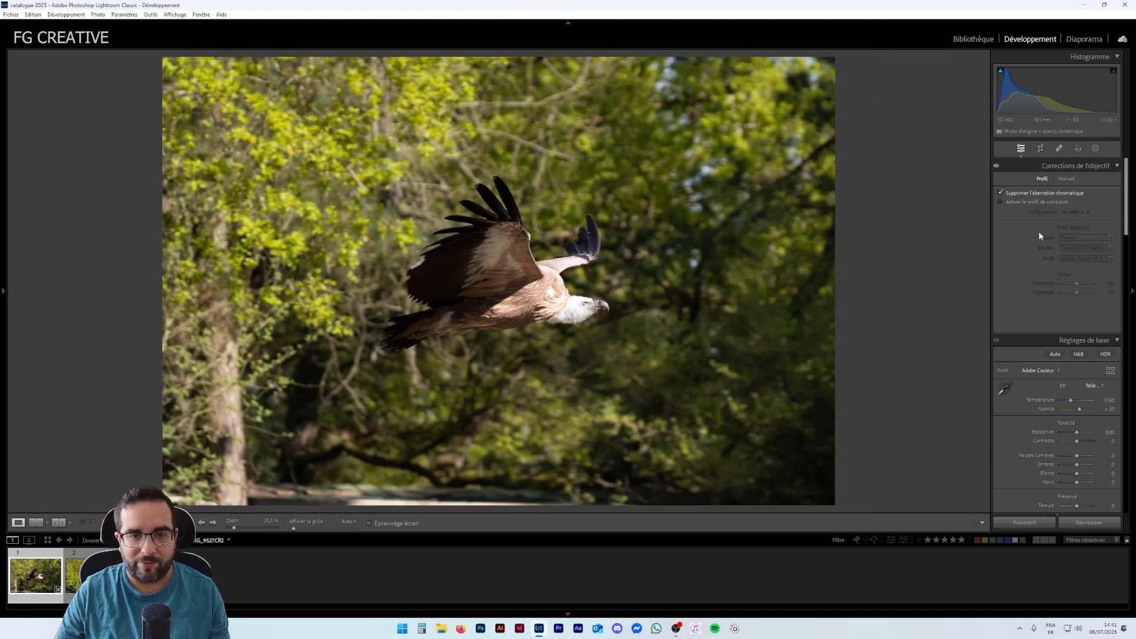
- Enable the lens profile correction, toggling it off and on to compare
click(1000, 203)
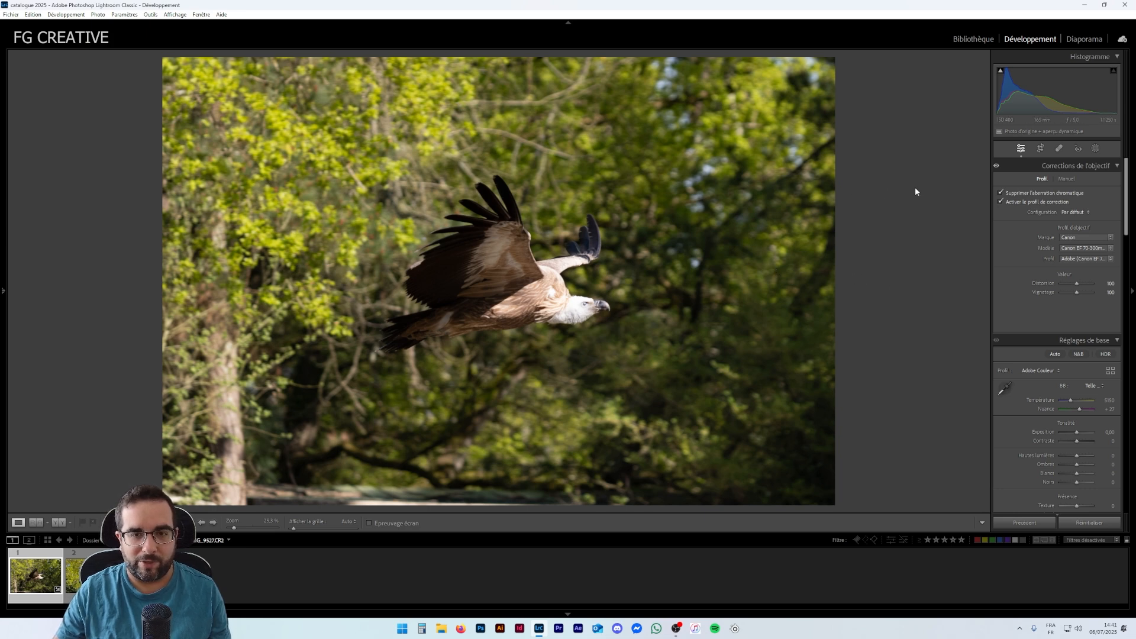
click(999, 201)
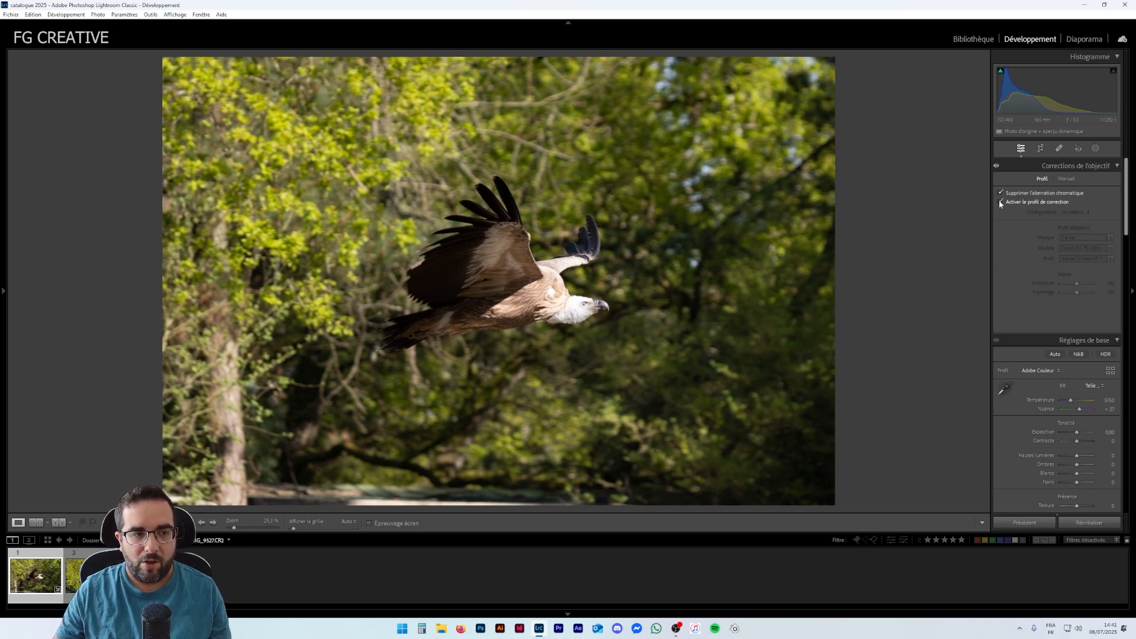
click(999, 201)
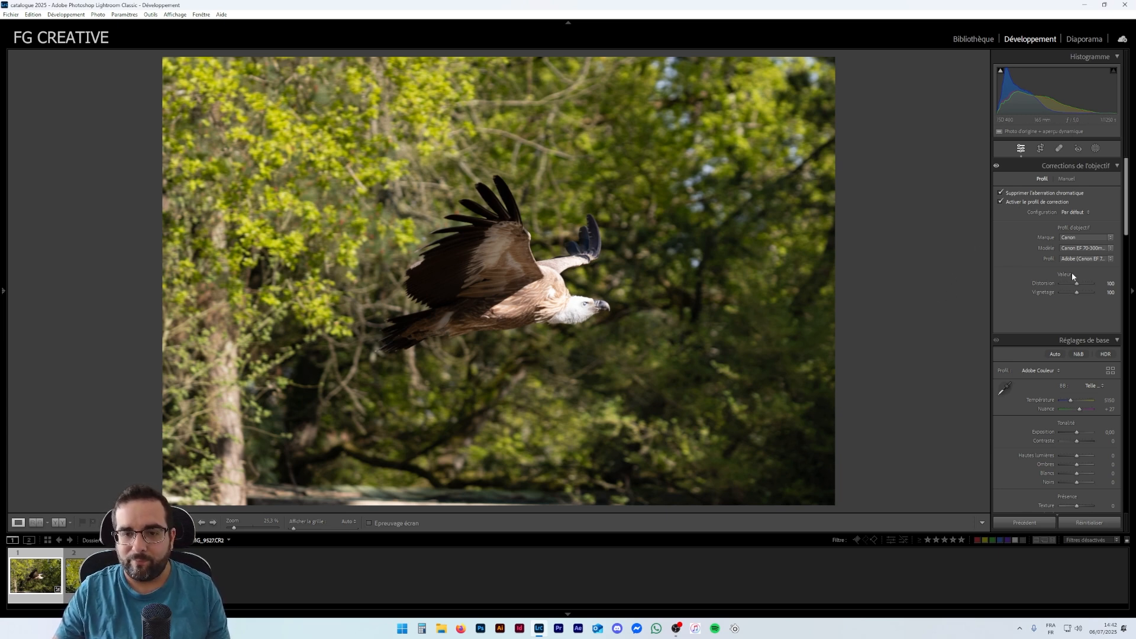
click(1000, 200)
click(1001, 201)
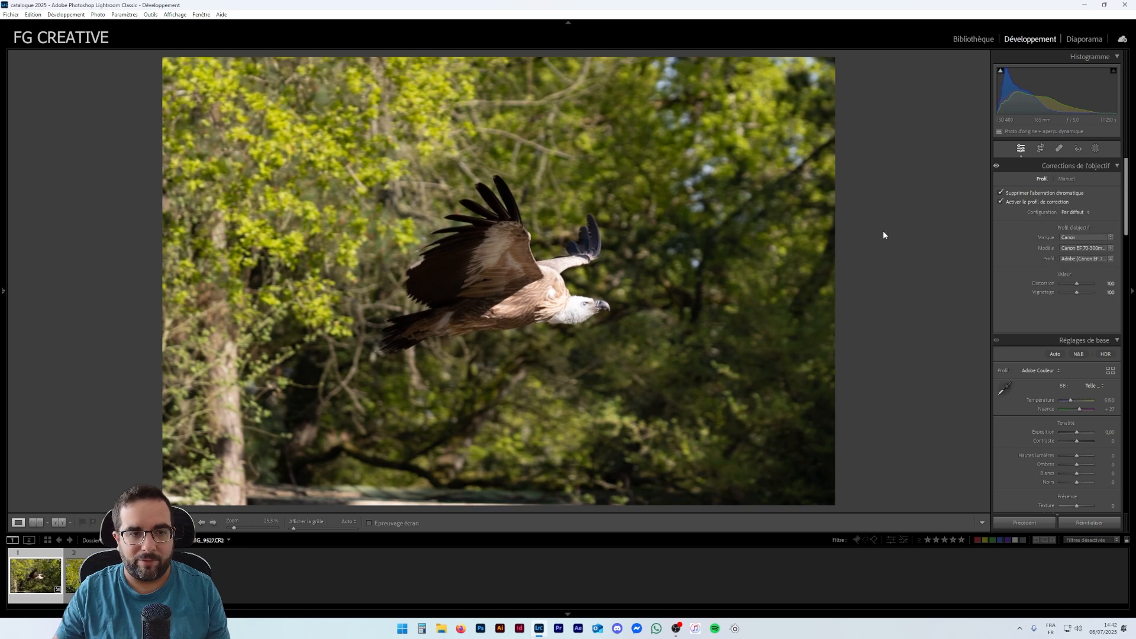
- Collapse the Lens Corrections panel and scroll down to the Transformation panel
click(1104, 165)
click(1102, 166)
click(1103, 167)
scroll(1057, 293, down, 3)
scroll(1057, 293, down, 10)
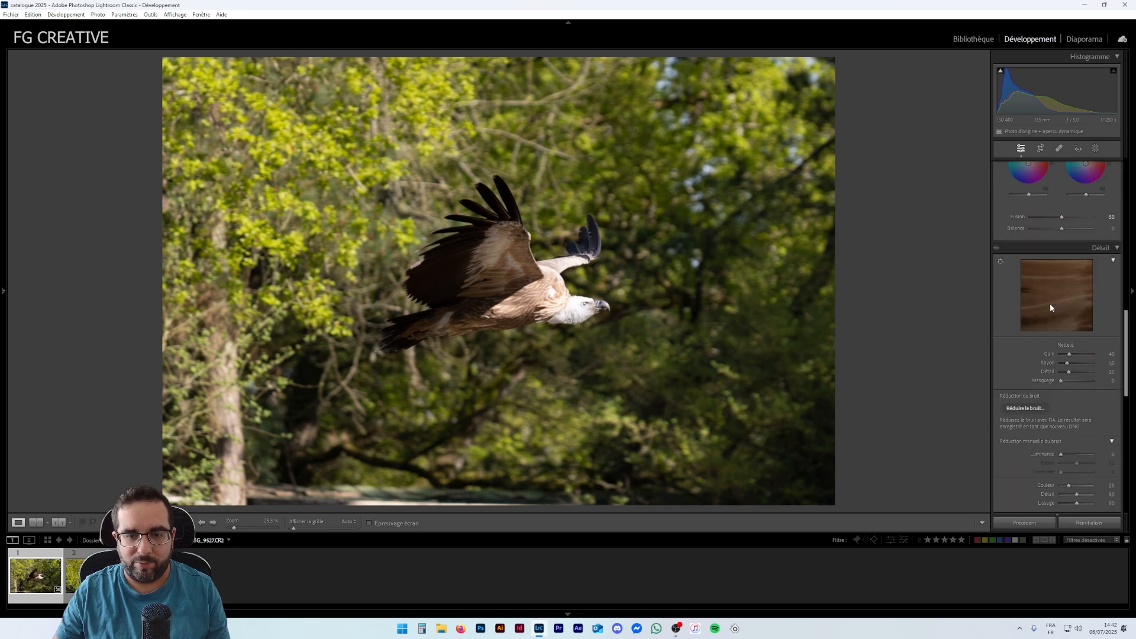
scroll(1041, 331, down, 5)
scroll(1027, 335, up, 2)
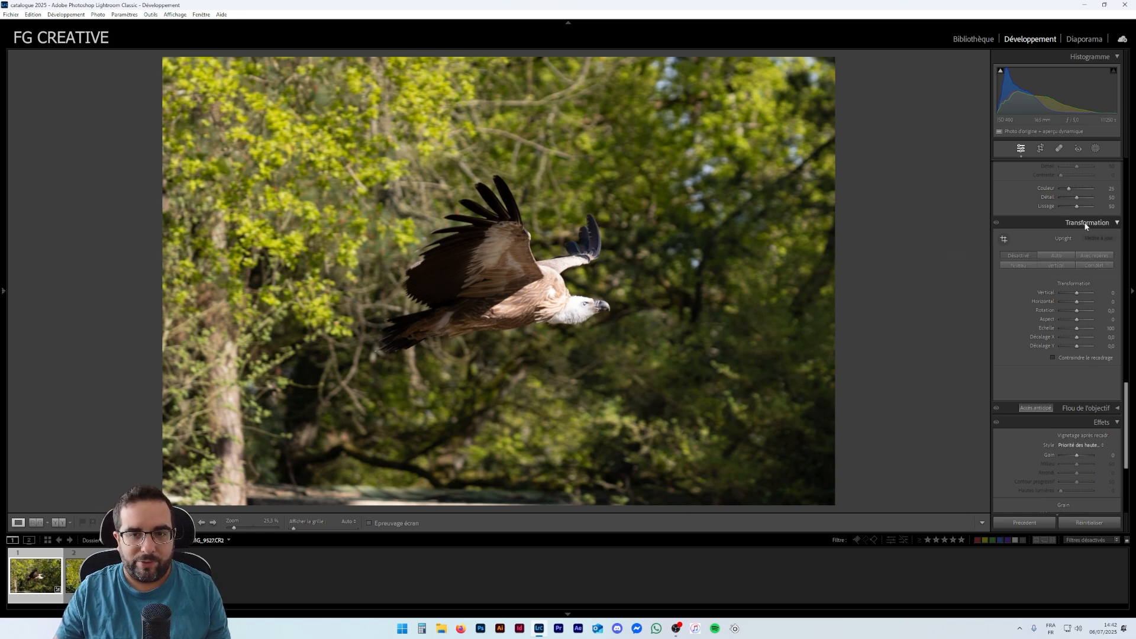
click(1041, 148)
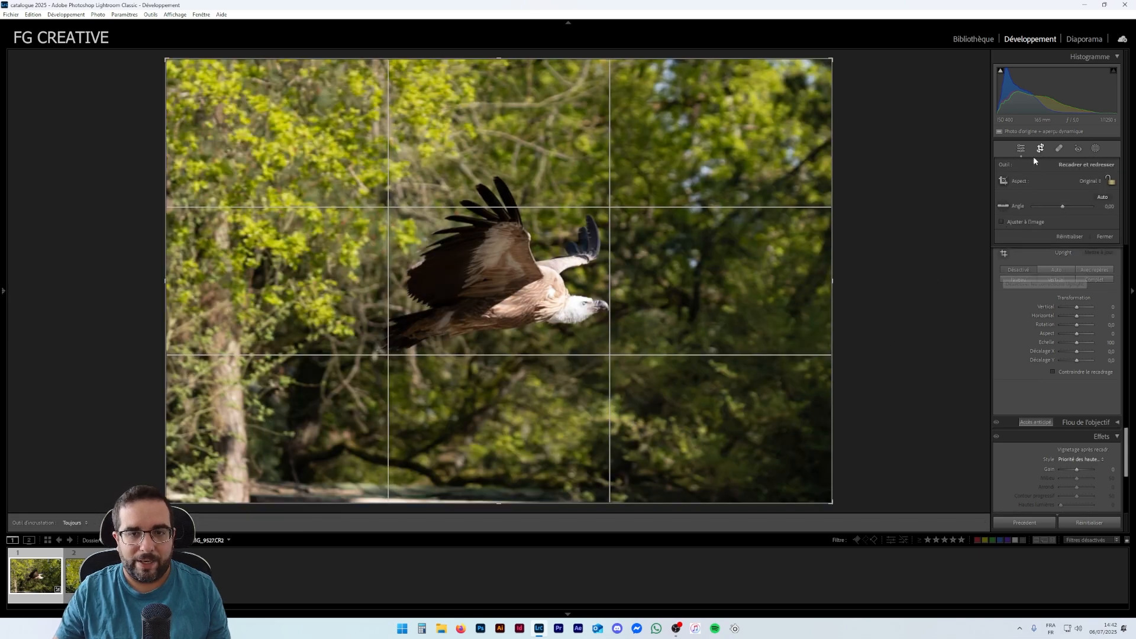
click(1021, 149)
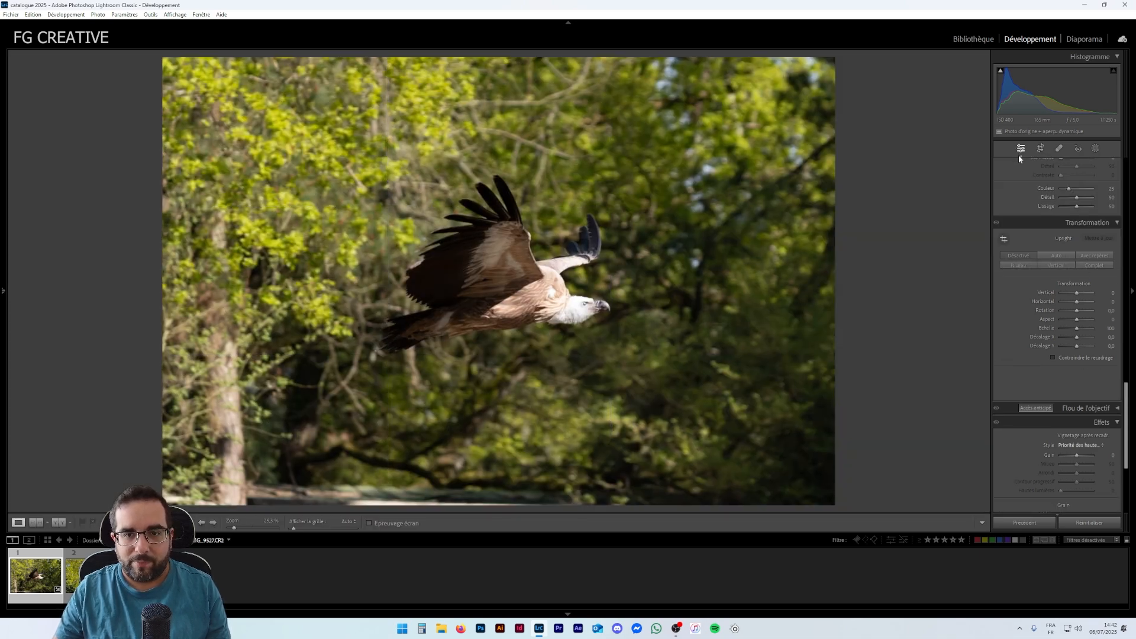
- Try enlarging the photo with the Transformation Scale slider, then reset it
click(1076, 321)
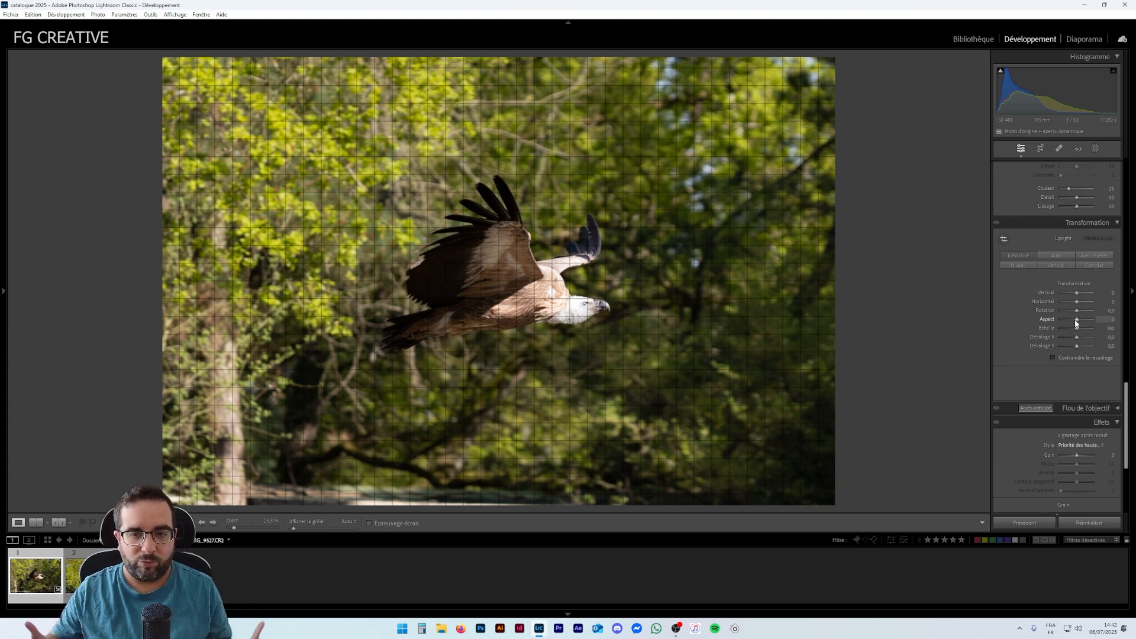
drag(1077, 328, 1085, 329)
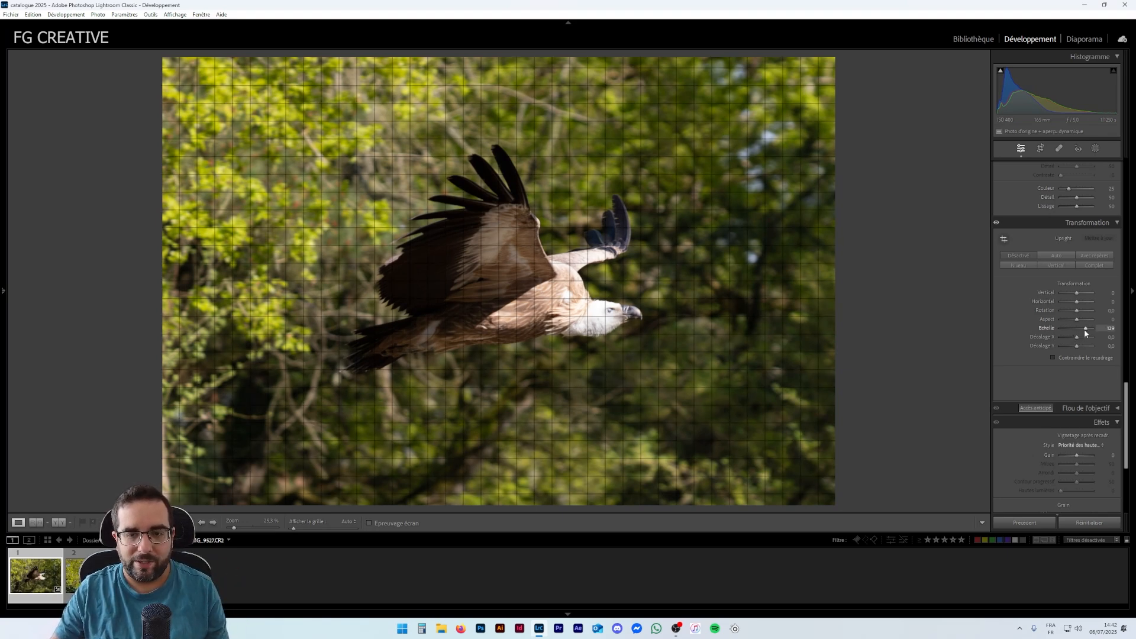
double_click(1084, 329)
- Try cropping the frame tighter around the vulture from all four sides
click(1041, 148)
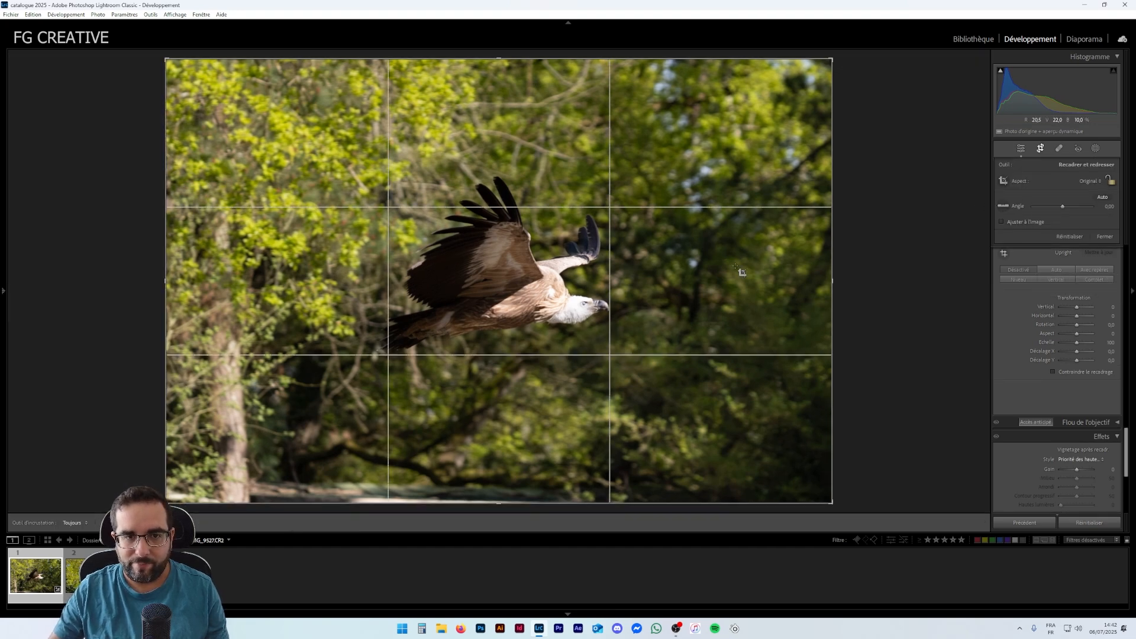
drag(833, 282, 784, 282)
drag(499, 59, 499, 95)
drag(499, 467, 499, 415)
drag(207, 280, 303, 280)
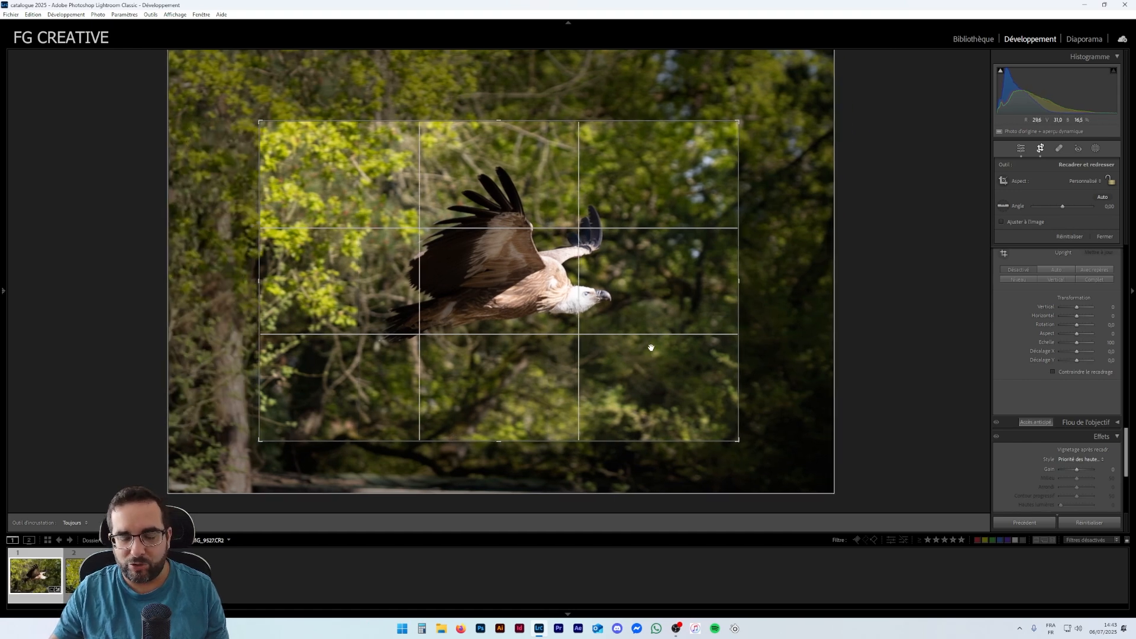
key(Return)
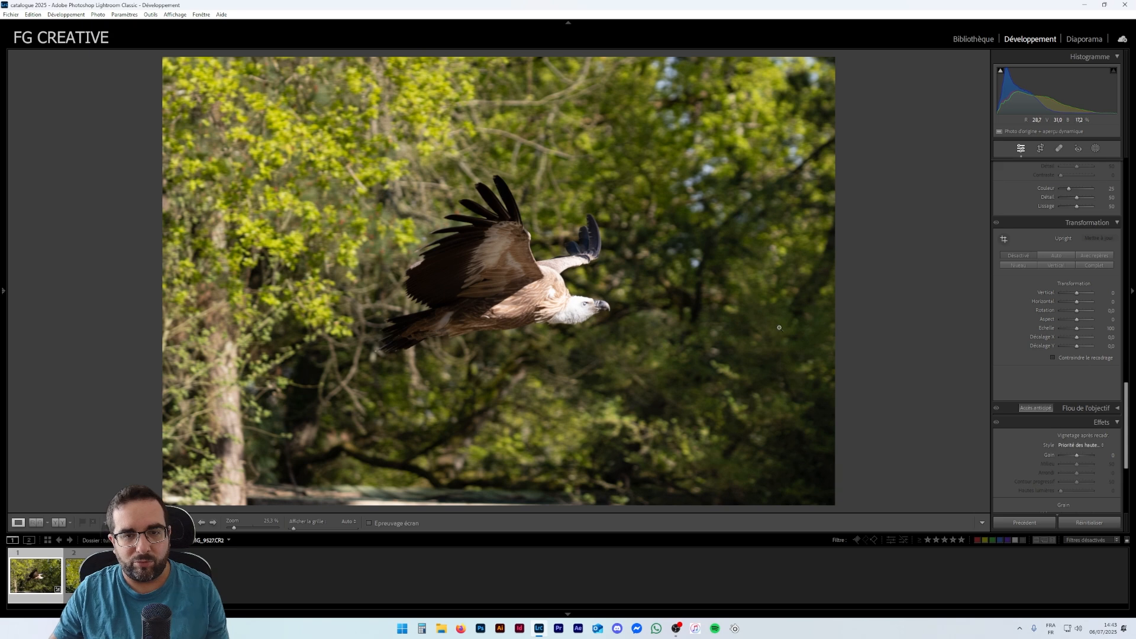
- Reframe the vulture with Transformation Scale 105, X Offset -12.7 and Y Offset -4.2
scroll(1032, 355, down, 3)
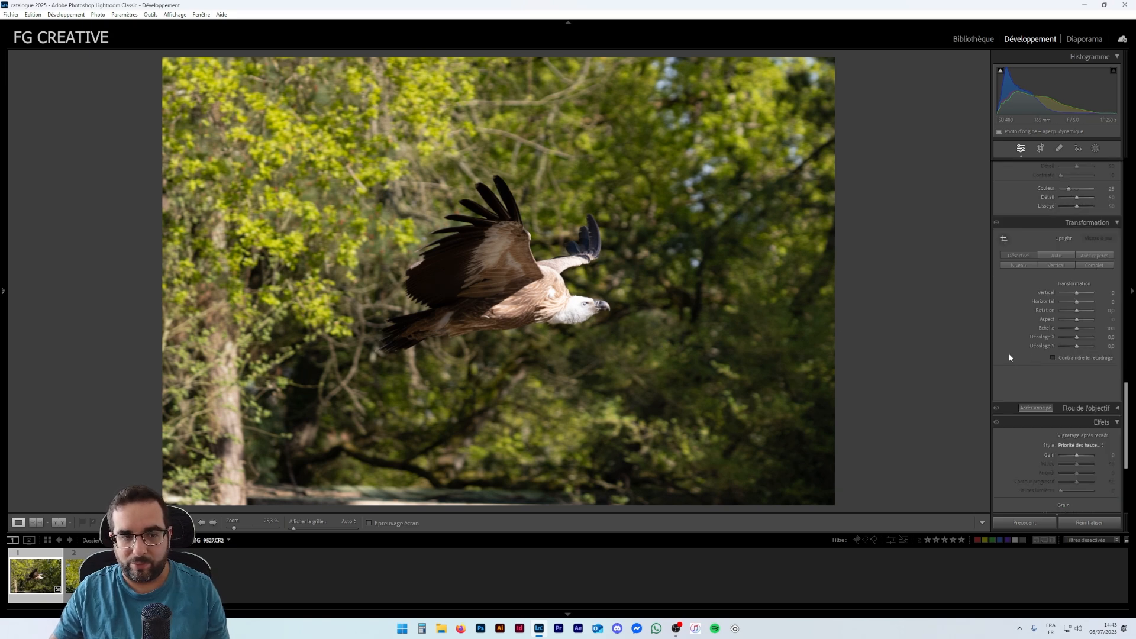
scroll(1041, 353, up, 3)
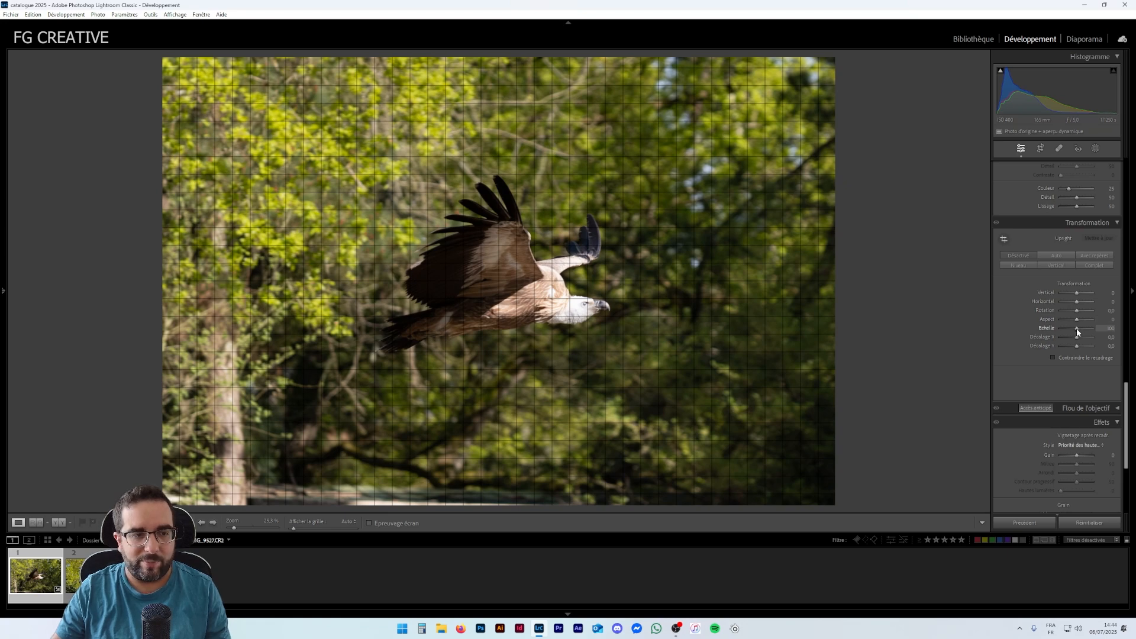
mouse_move(1077, 330)
mouse_down()
mouse_move(1087, 329)
mouse_move(1076, 337)
mouse_up()
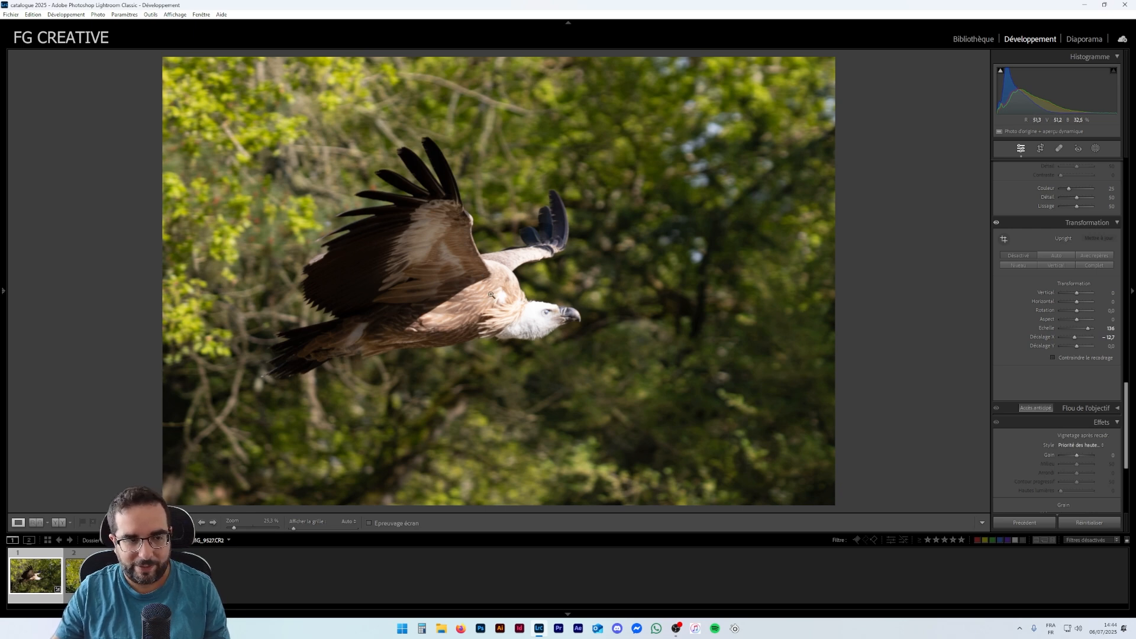
click(1088, 329)
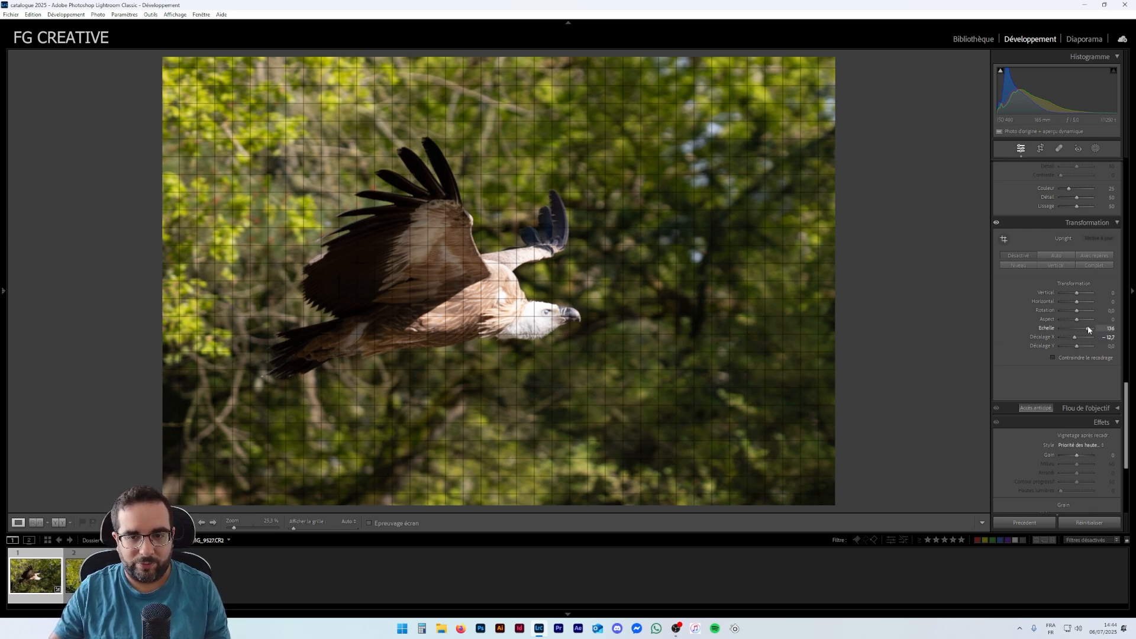
drag(1087, 327, 1088, 330)
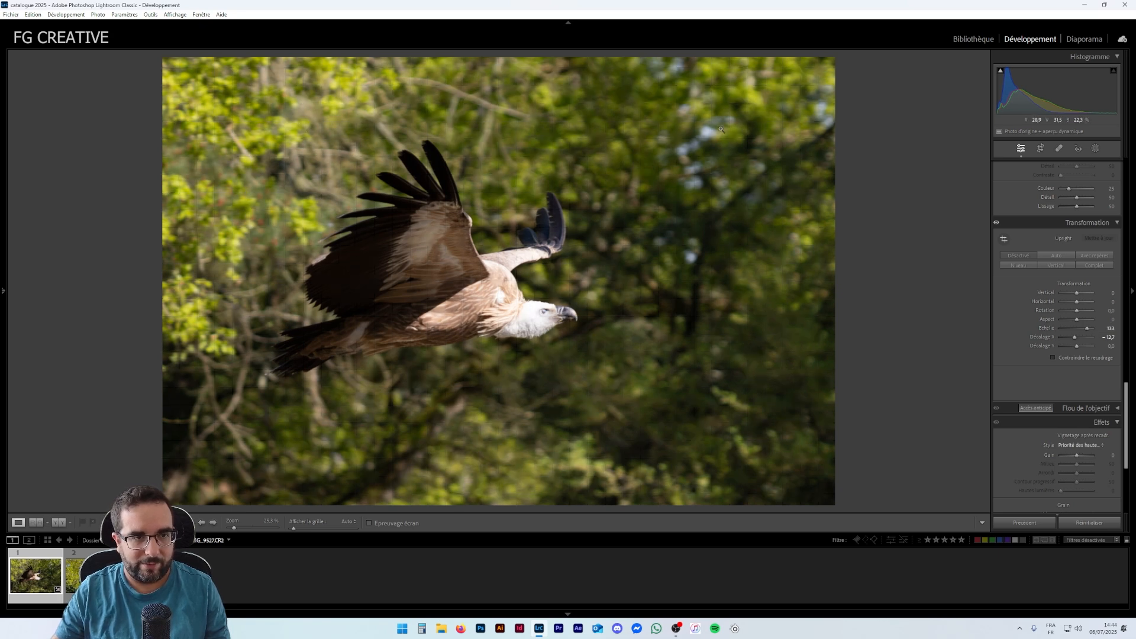
drag(1087, 328, 1075, 347)
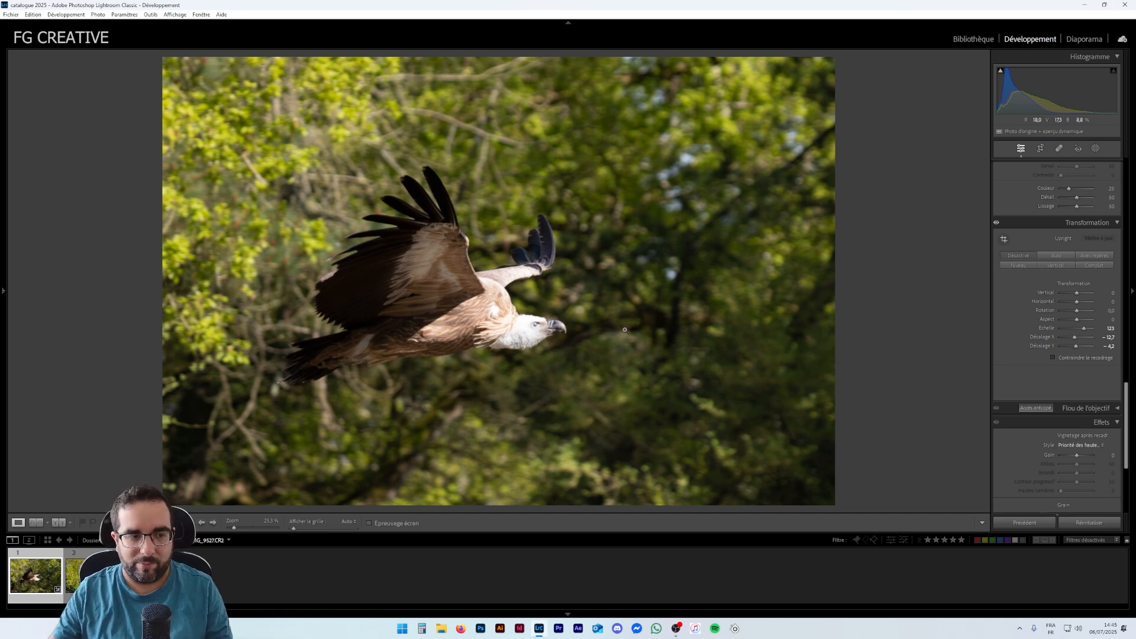
click(1086, 334)
drag(1086, 331, 1081, 337)
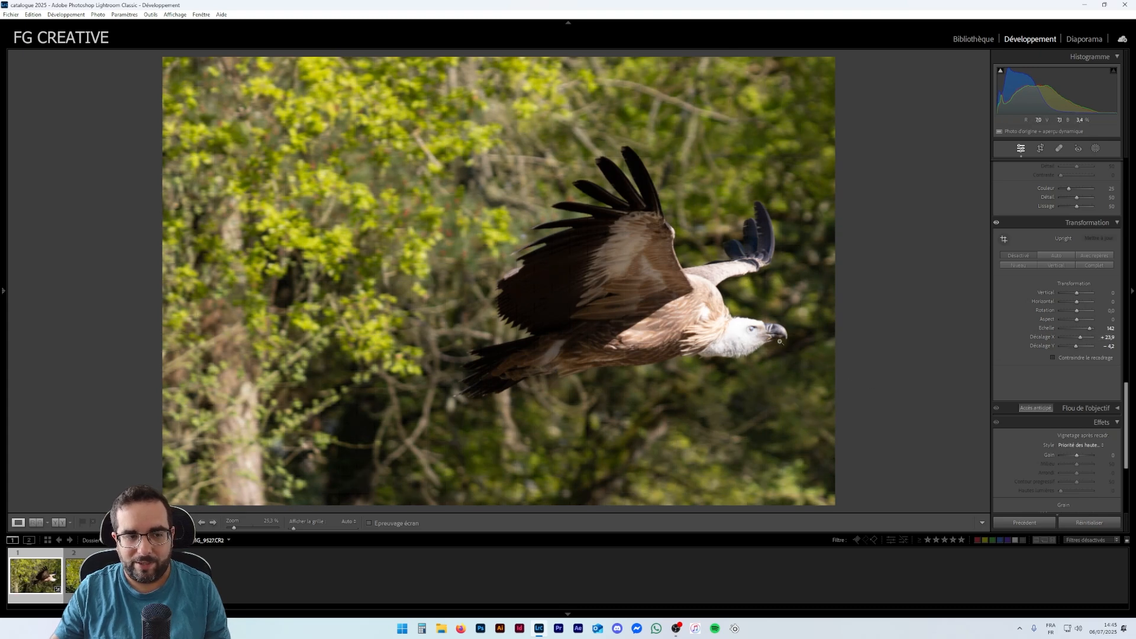
double_click(1081, 337)
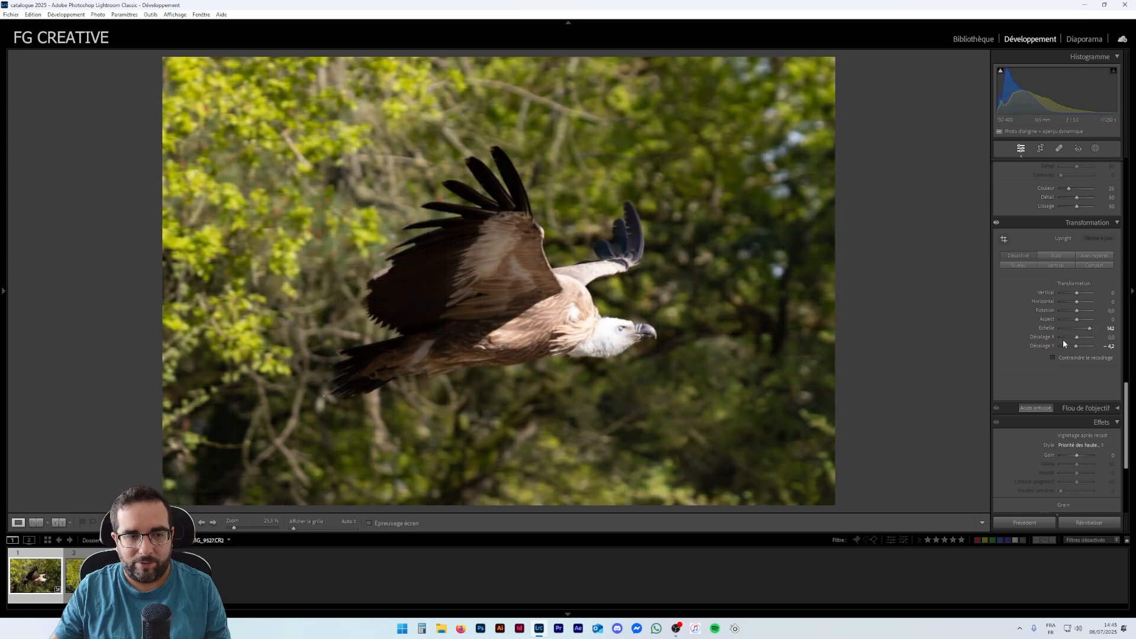
drag(1089, 329, 1074, 341)
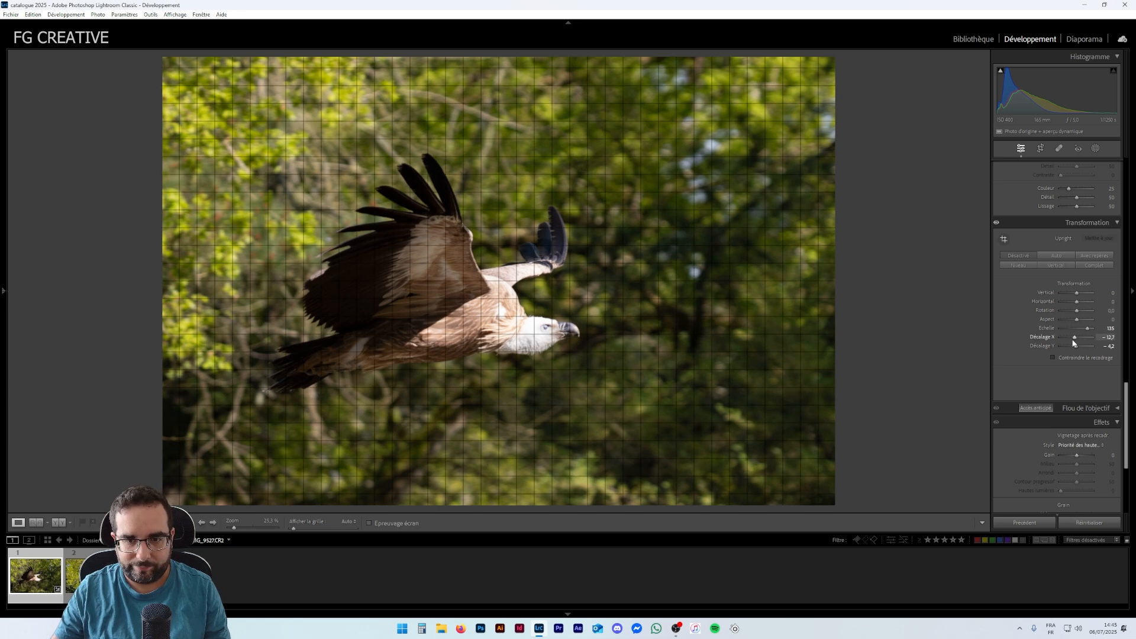
- Compare the photo with the Transformation adjustments off and on, then increase the Transformation Scale to 122
drag(1076, 346, 1077, 348)
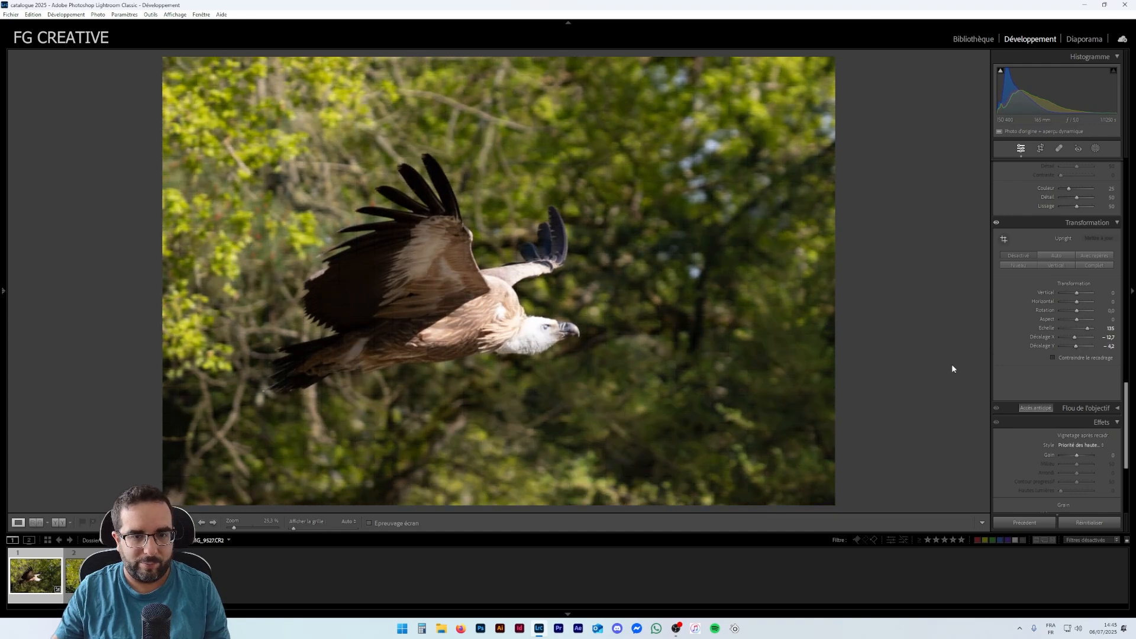
click(996, 224)
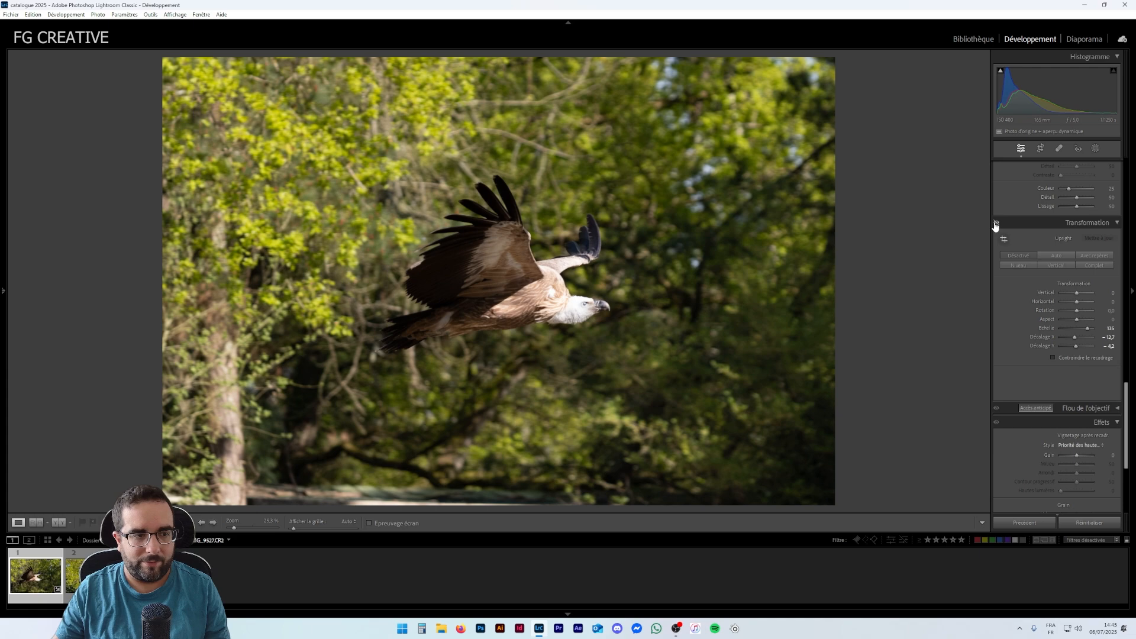
click(996, 224)
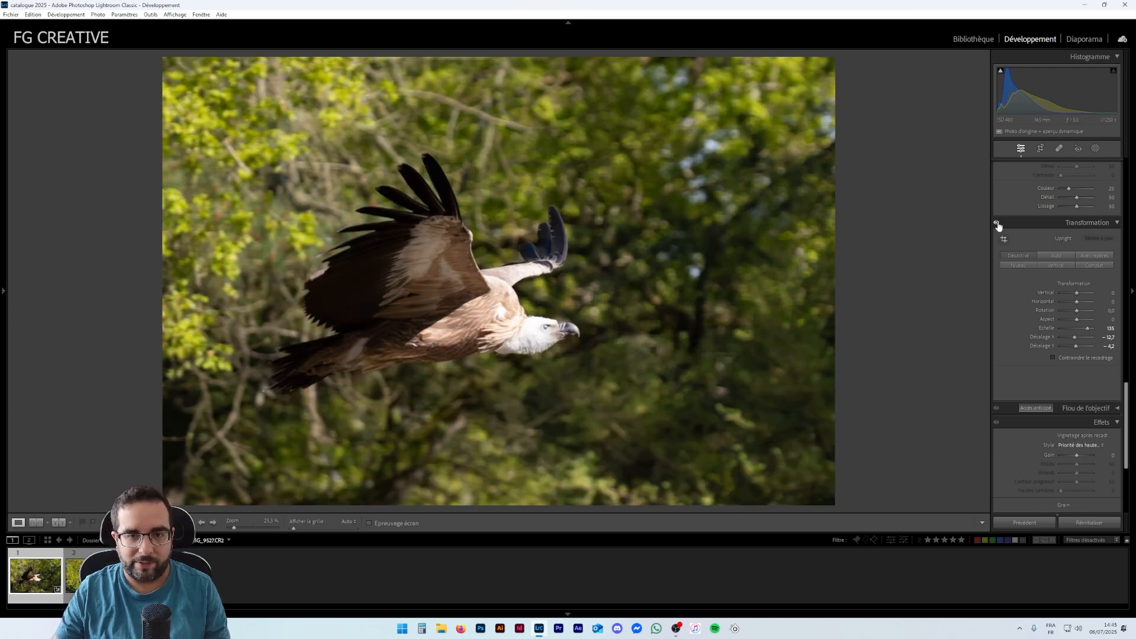
click(997, 224)
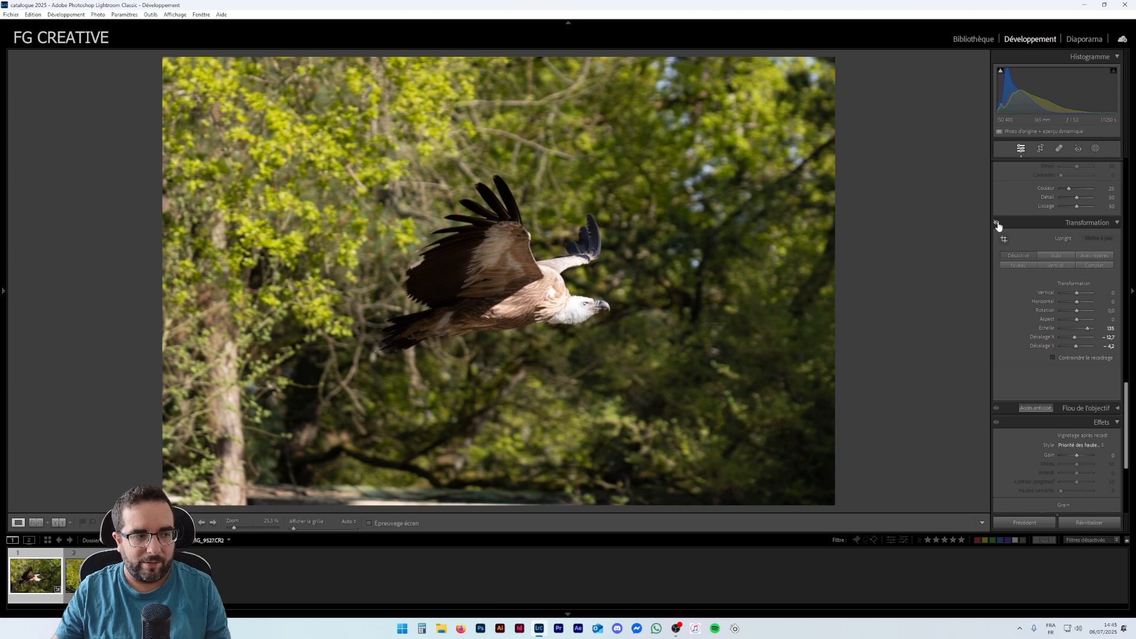
click(998, 225)
click(997, 225)
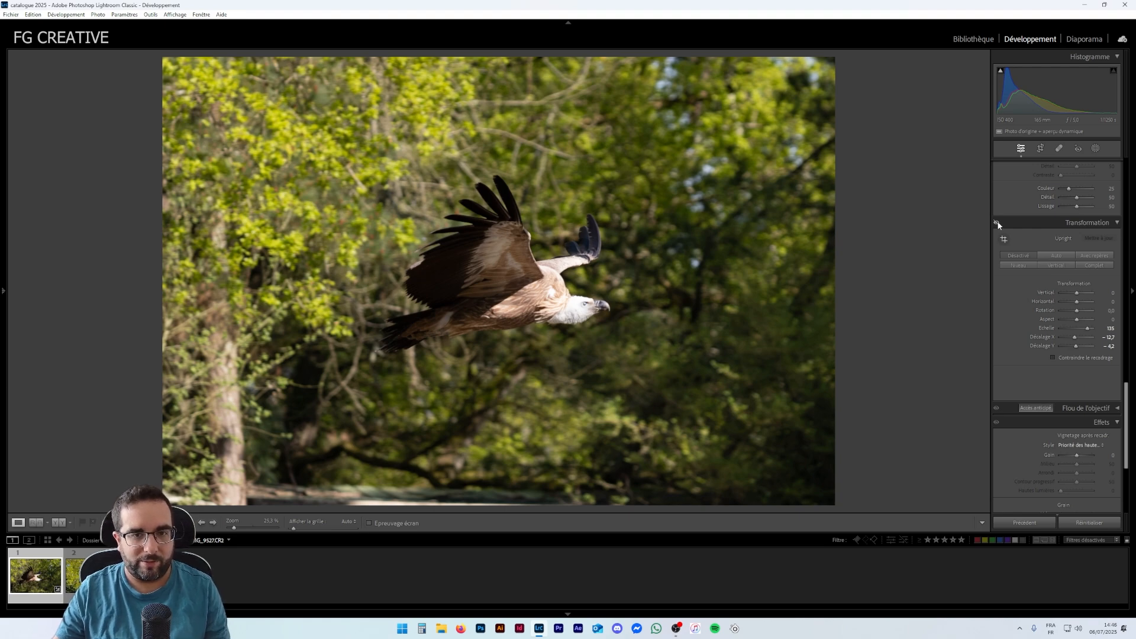
click(997, 224)
drag(1086, 328, 1084, 326)
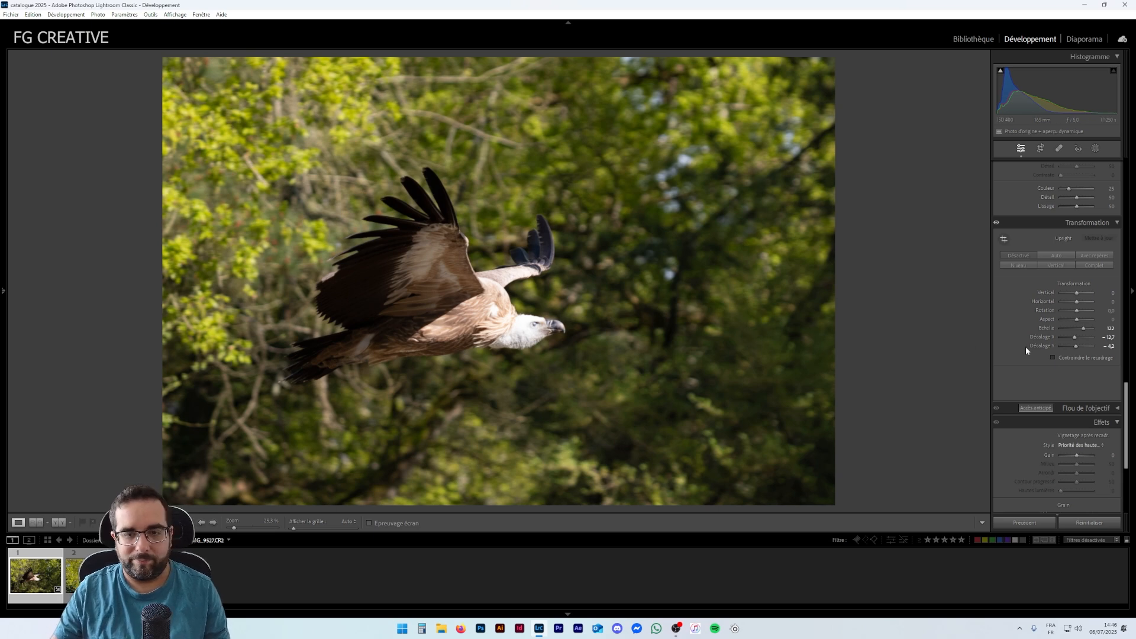
- Open the Masking tool and create a new mask that selects the photo's background
scroll(1032, 373, up, 10)
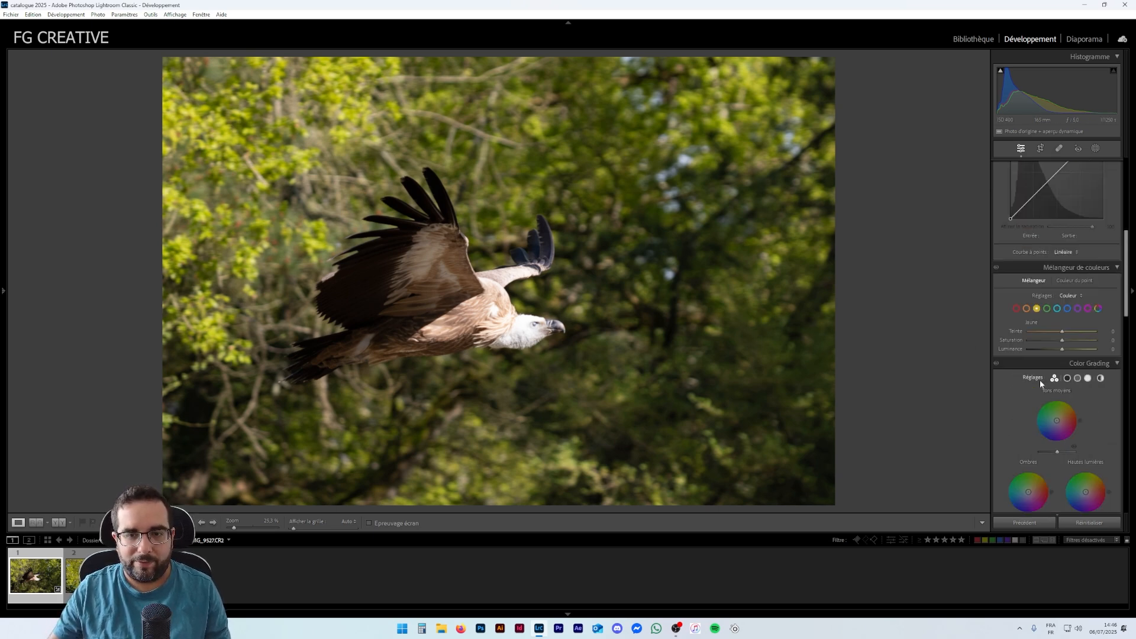
scroll(1040, 380, up, 5)
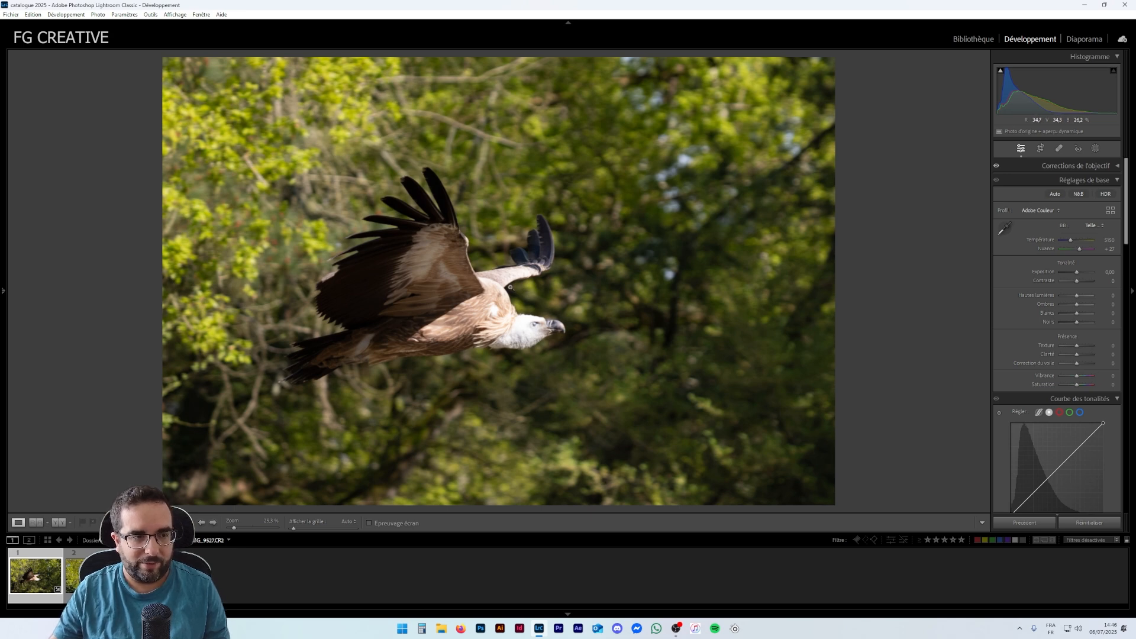
click(1096, 149)
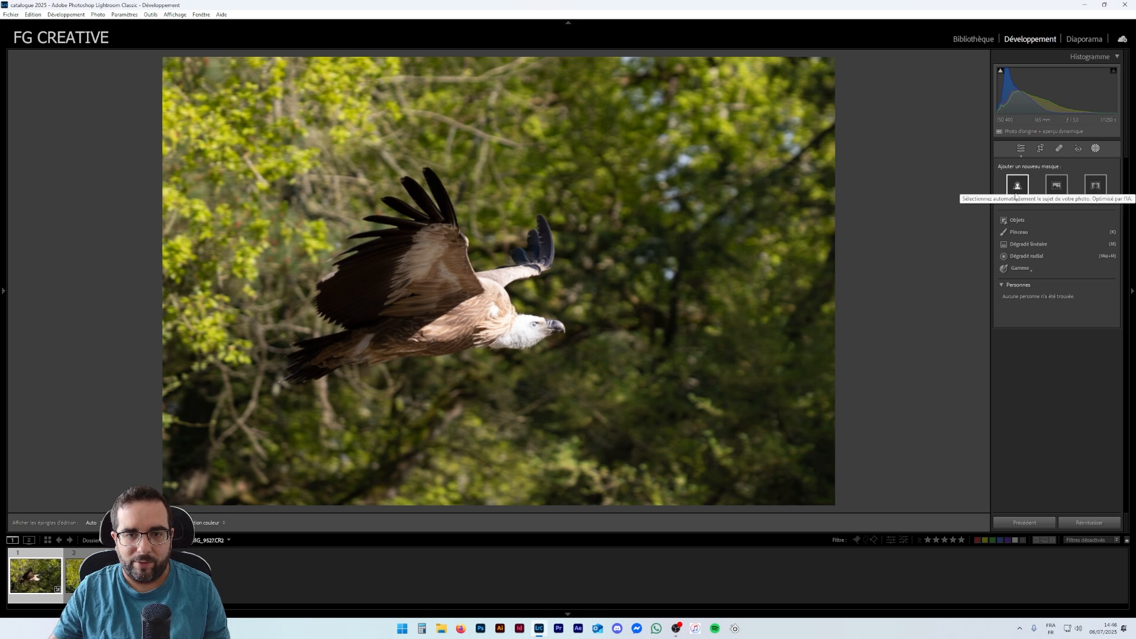
click(1094, 199)
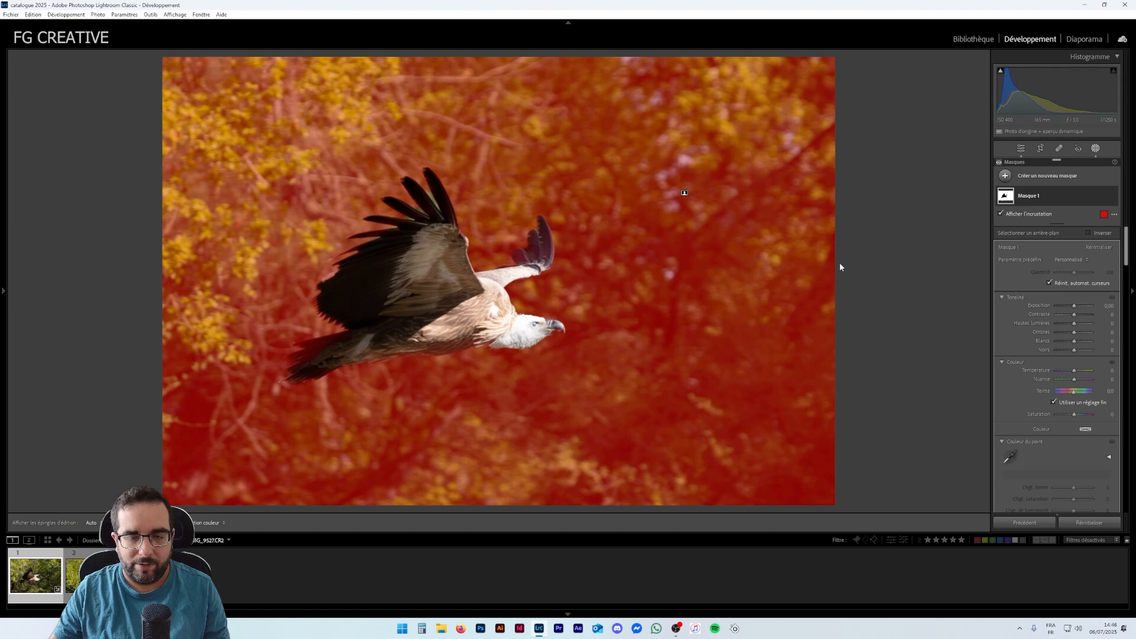
- Subtract a Select Subject selection from the background mask so the vulture is excluded
click(1056, 193)
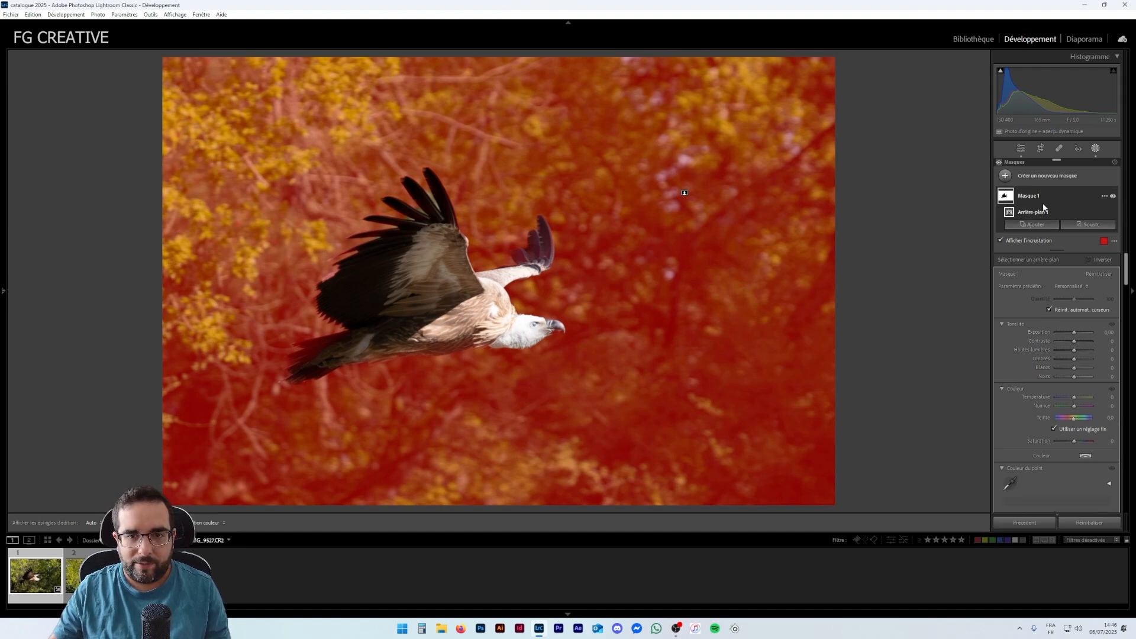
click(1079, 229)
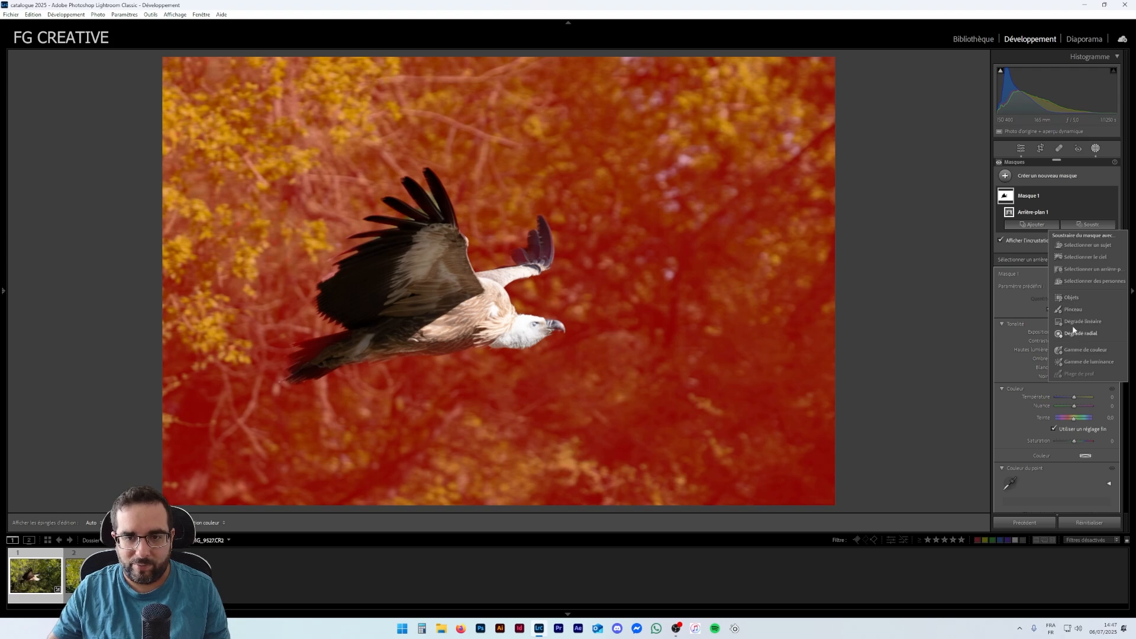
click(1076, 250)
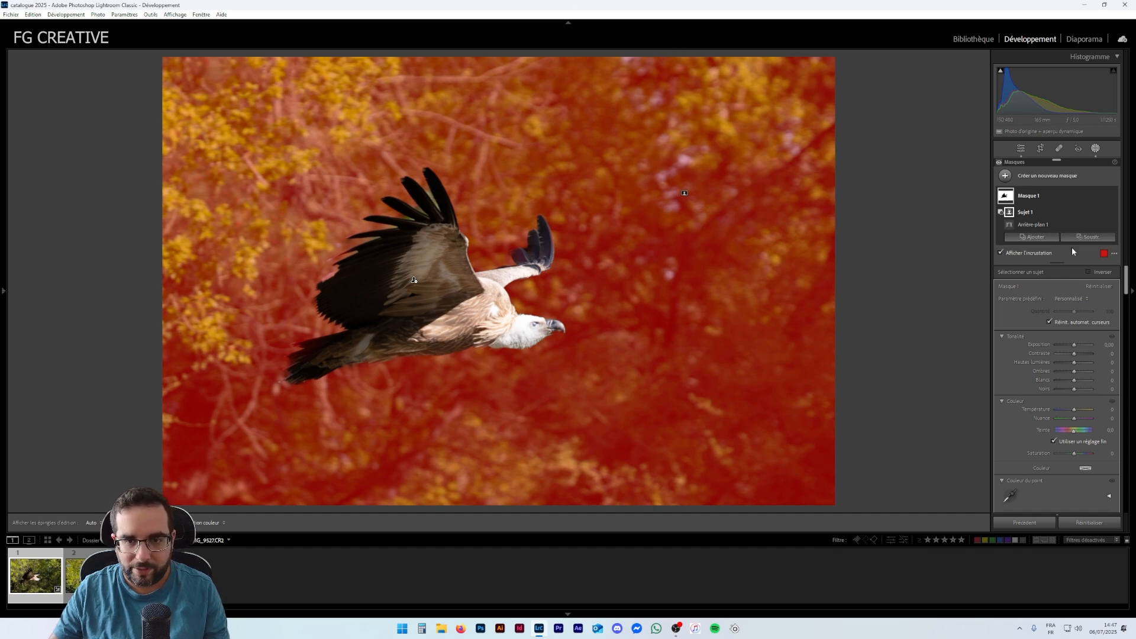
- Add a color range to Mask 1 sampled from the vulture's dark wing feathers and adjust its Refine amount
click(1030, 239)
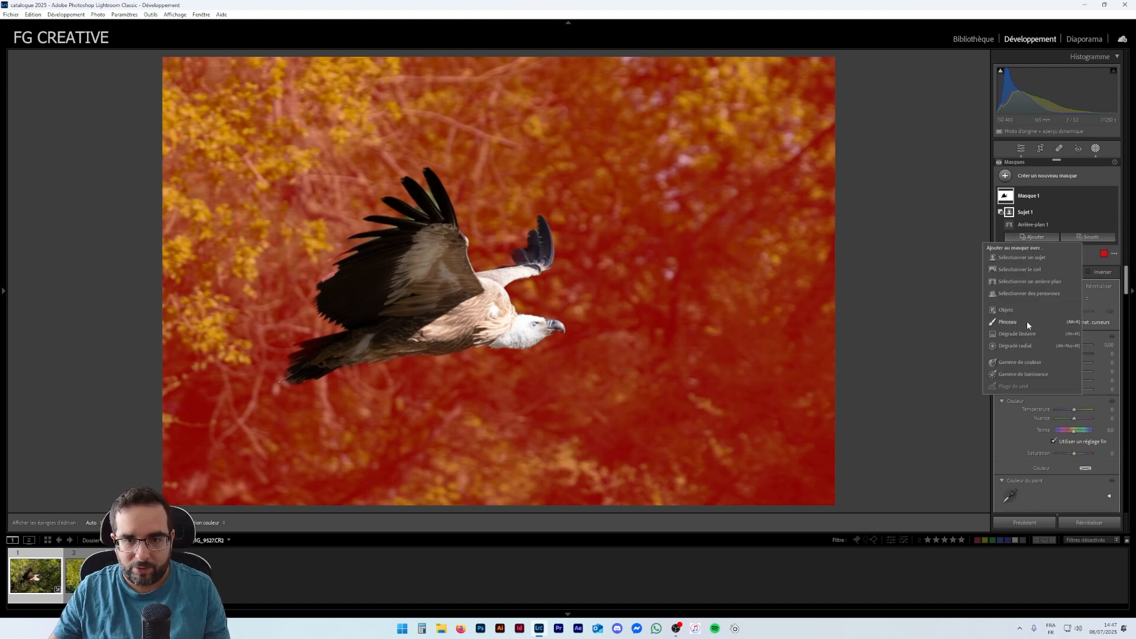
click(1011, 364)
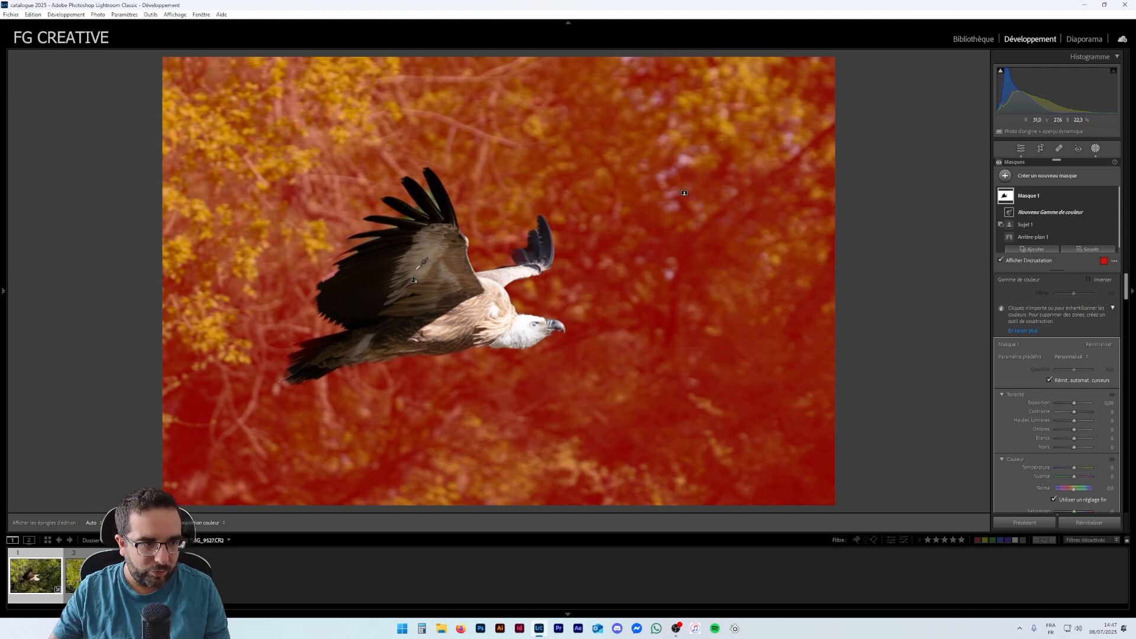
click(433, 199)
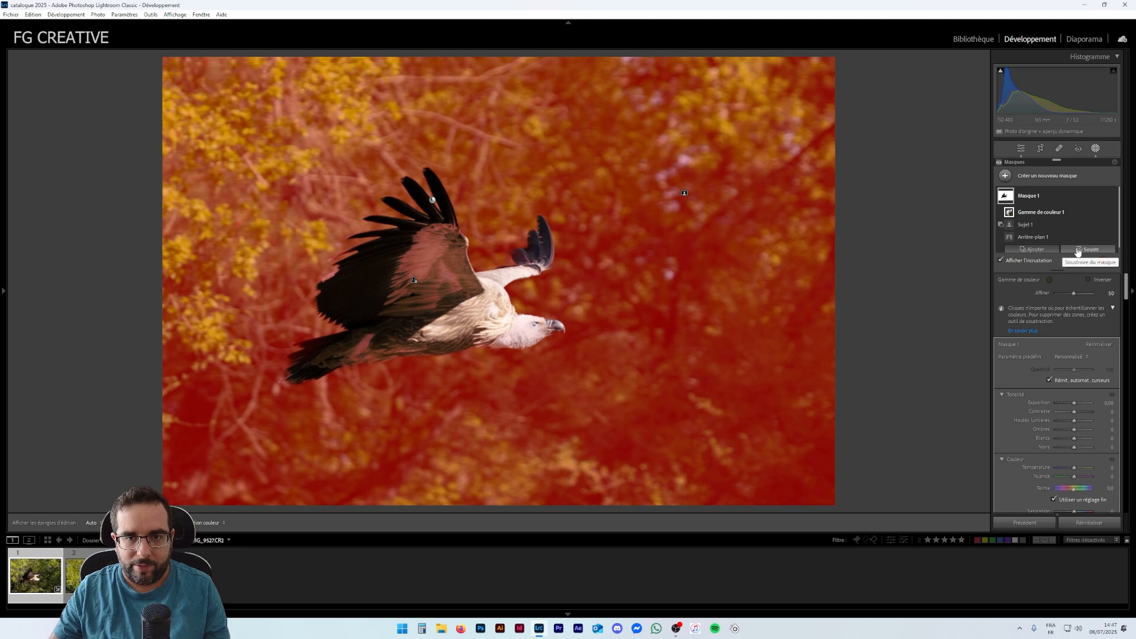
click(1046, 214)
click(1043, 215)
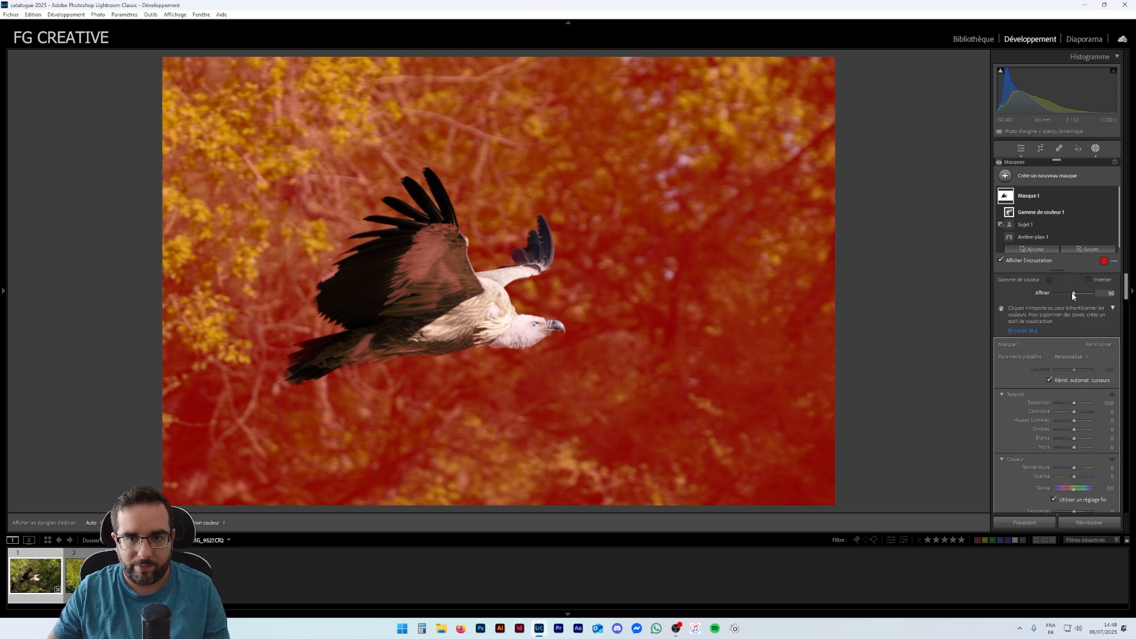
drag(1071, 295, 1060, 296)
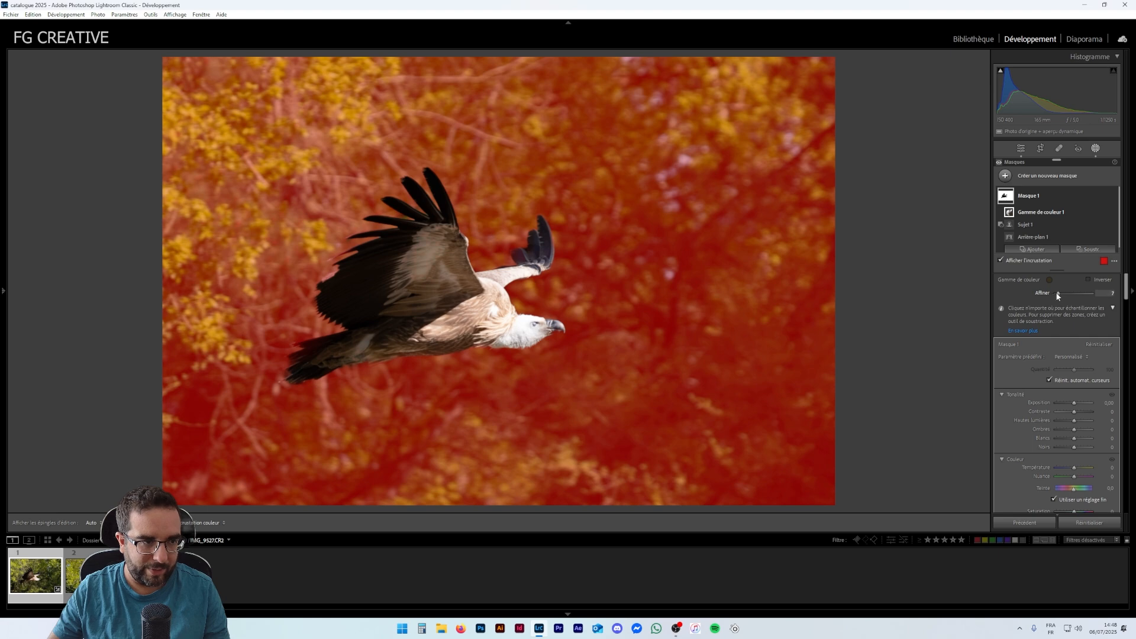
drag(1061, 291, 1063, 292)
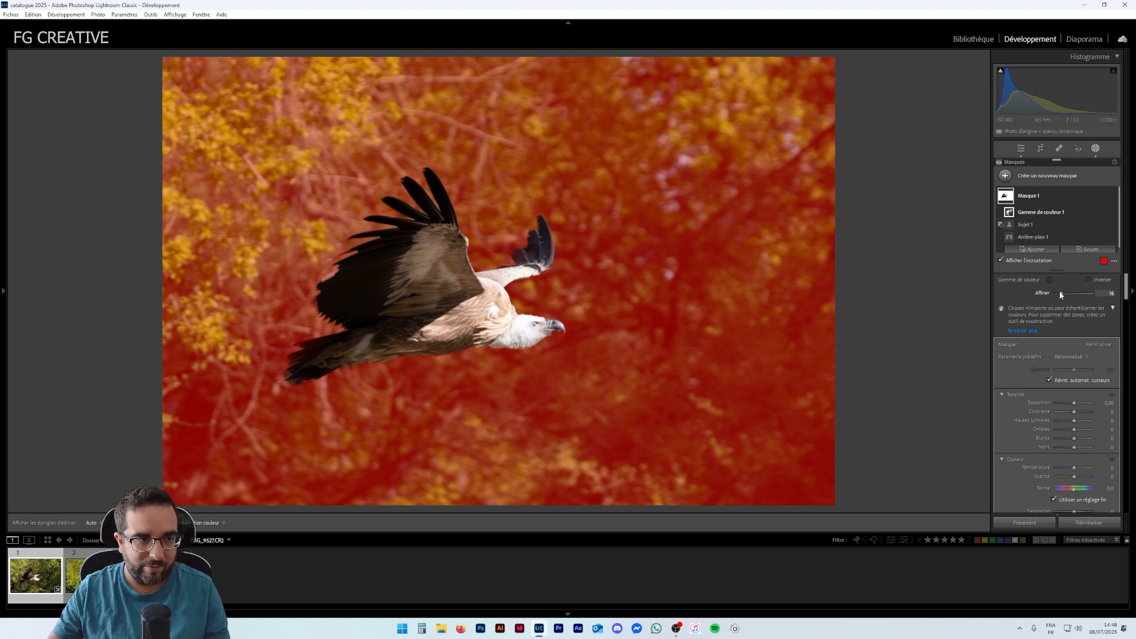
mouse_move(1058, 294)
mouse_down()
mouse_move(1100, 294)
mouse_move(1056, 297)
mouse_up()
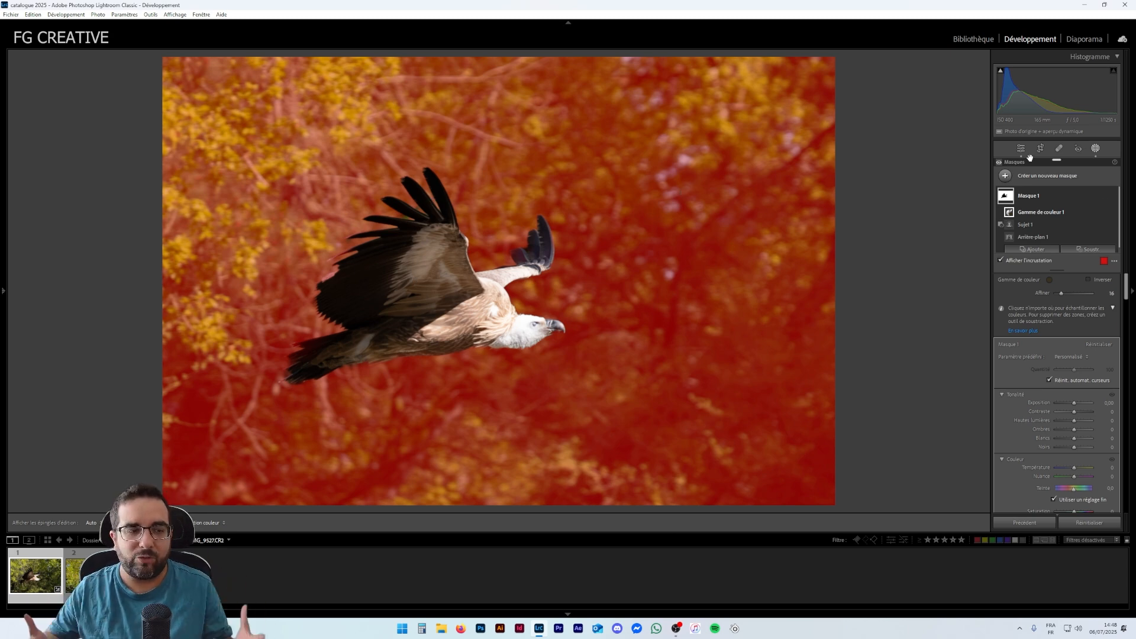
- Collapse Mask 1 and review its adjustment settings in the masking panel
click(1057, 194)
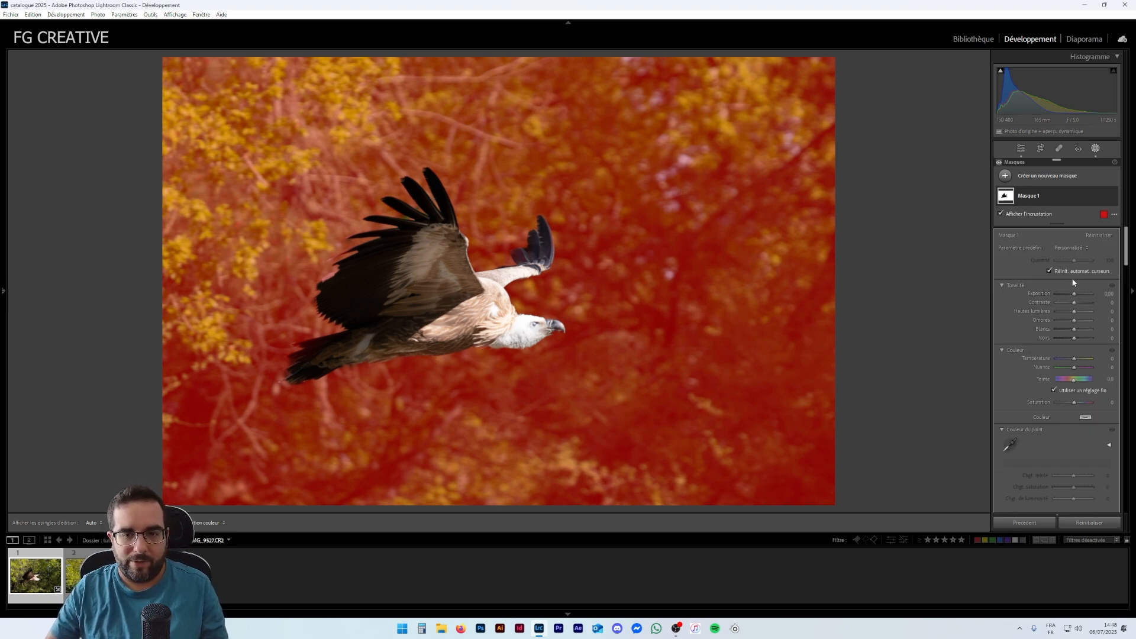
scroll(1054, 355, down, 5)
scroll(1054, 353, down, 10)
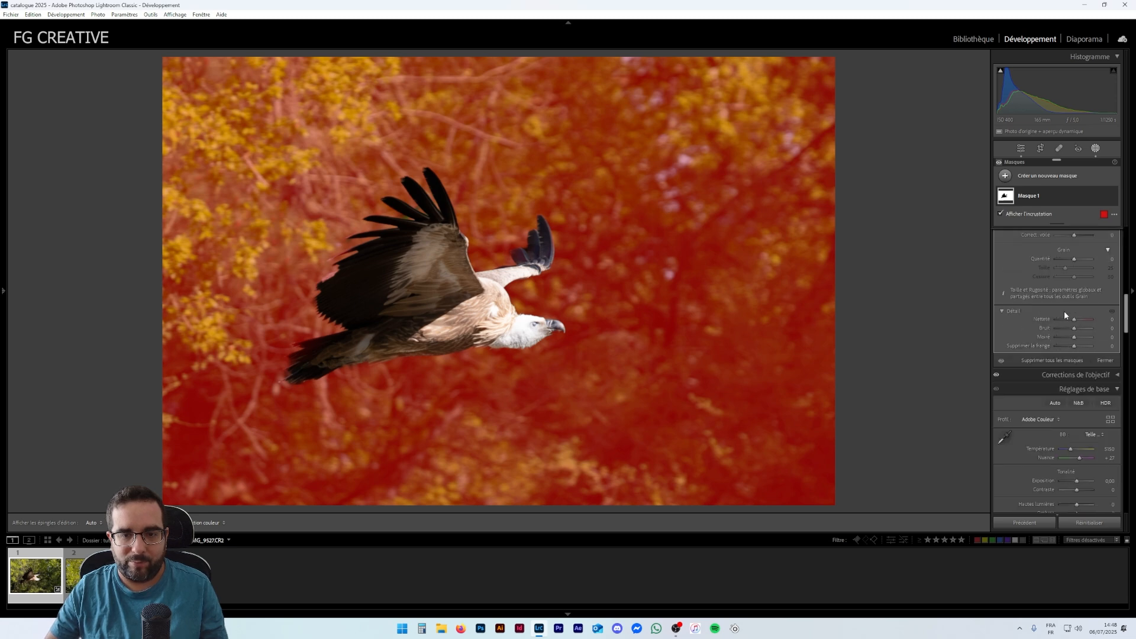
scroll(1064, 312, up, 2)
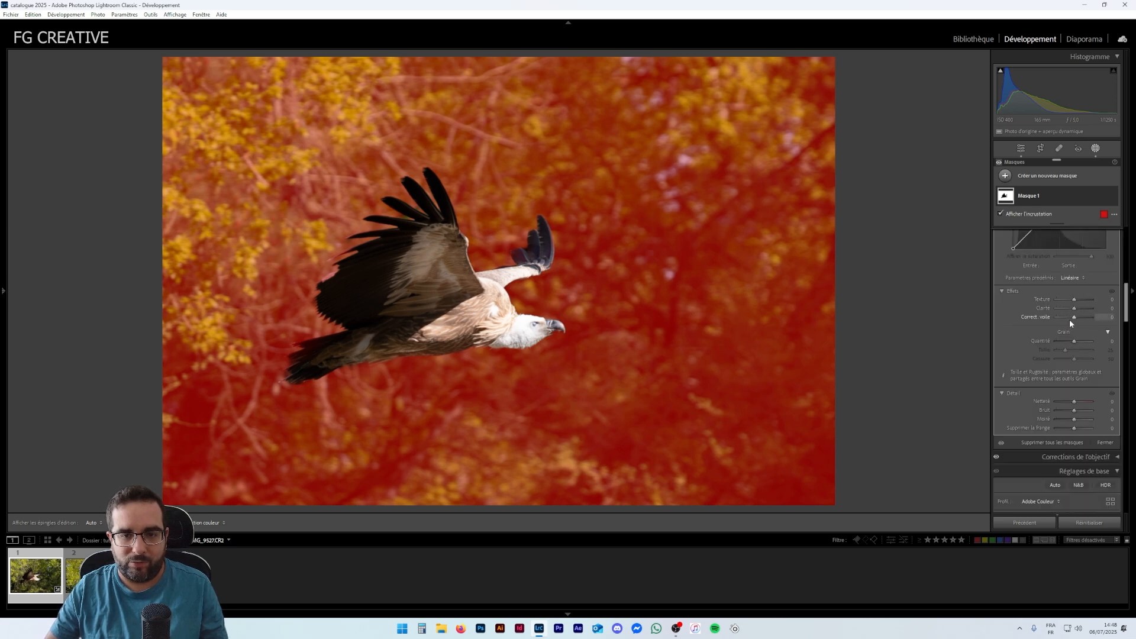
scroll(1070, 318, up, 3)
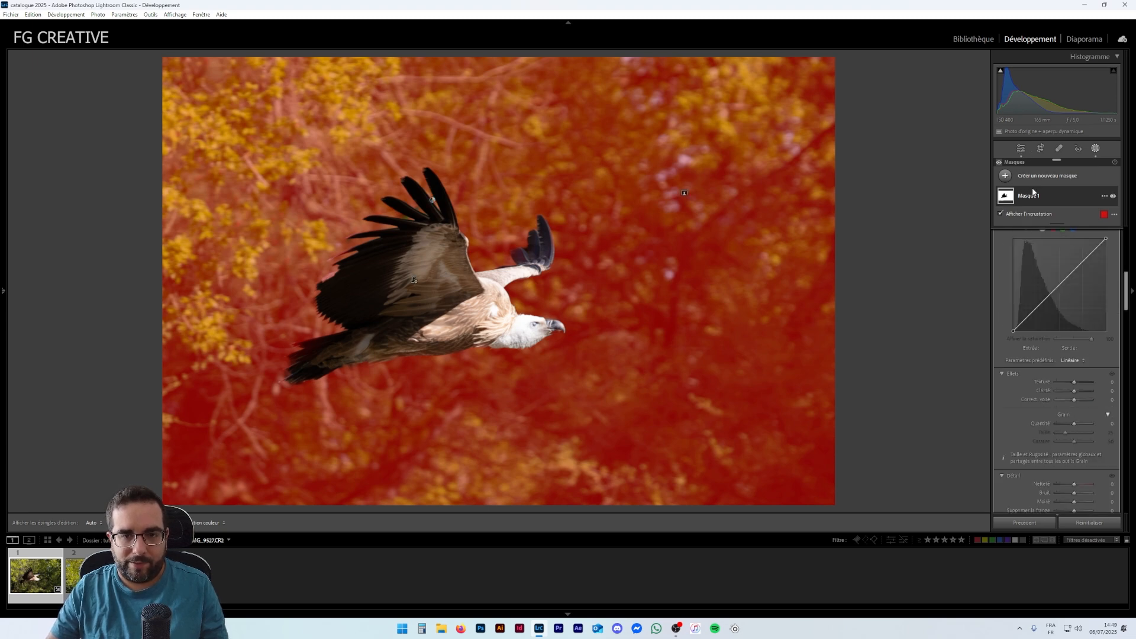
- Create a second mask that selects the subject, the vulture
click(1006, 176)
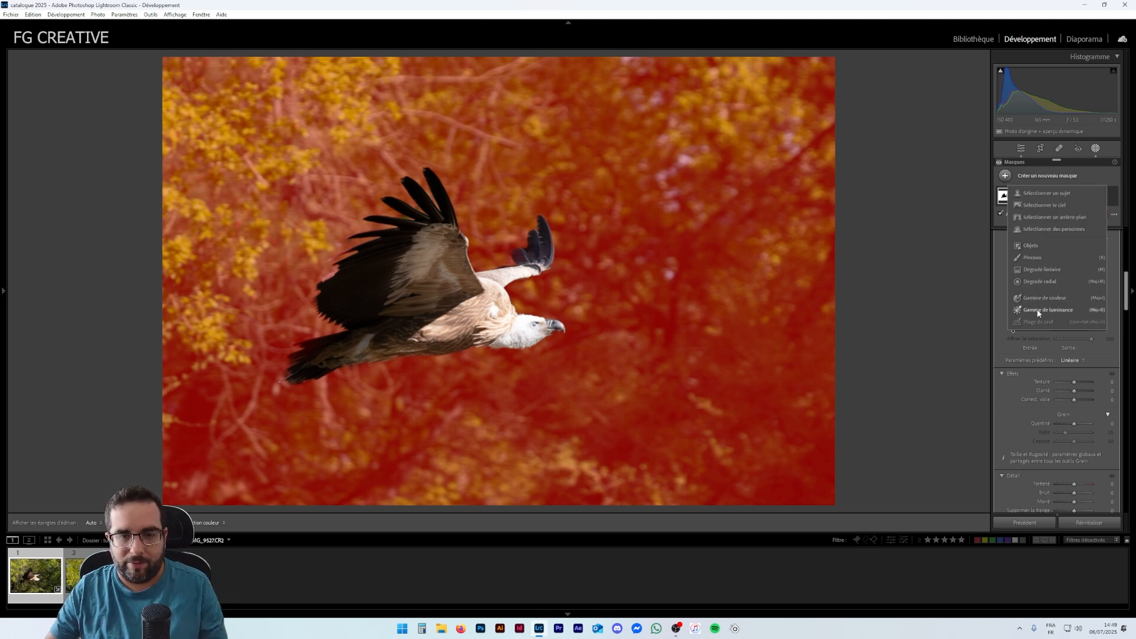
click(1049, 193)
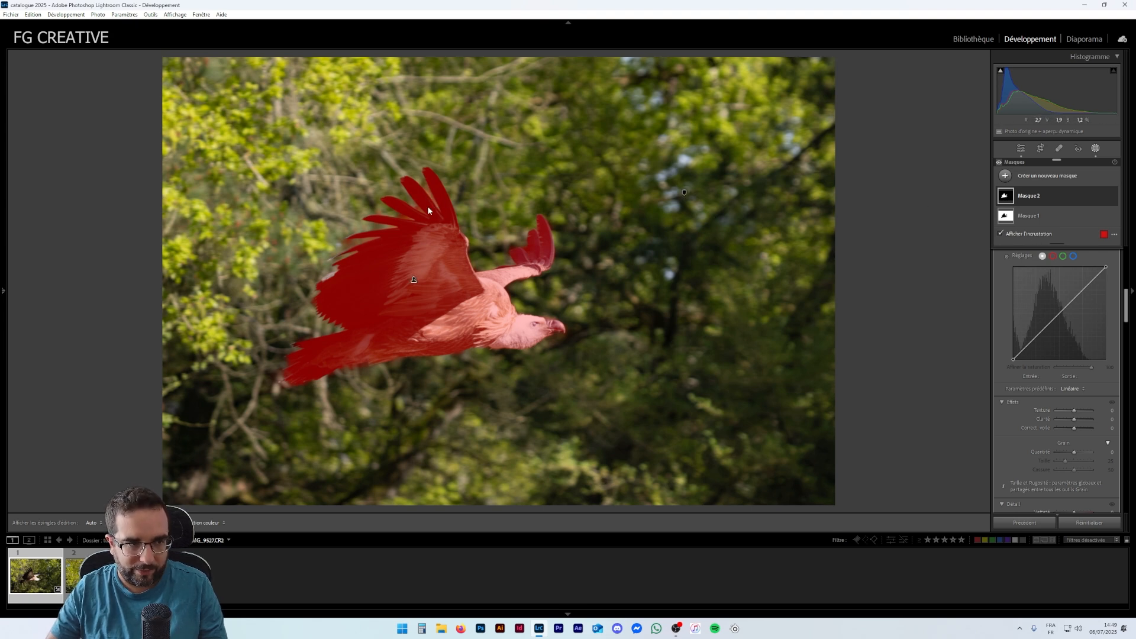
click(1071, 198)
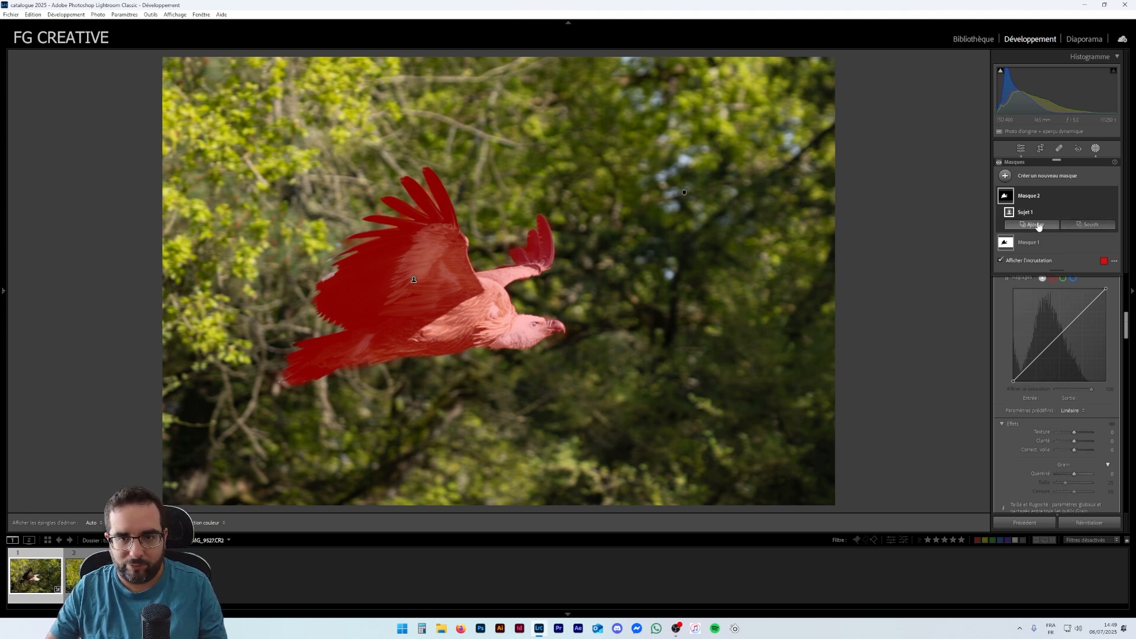
- Subtract a color range sampled from the wing feathers from Mask 2 and raise its Refine amount
click(1089, 225)
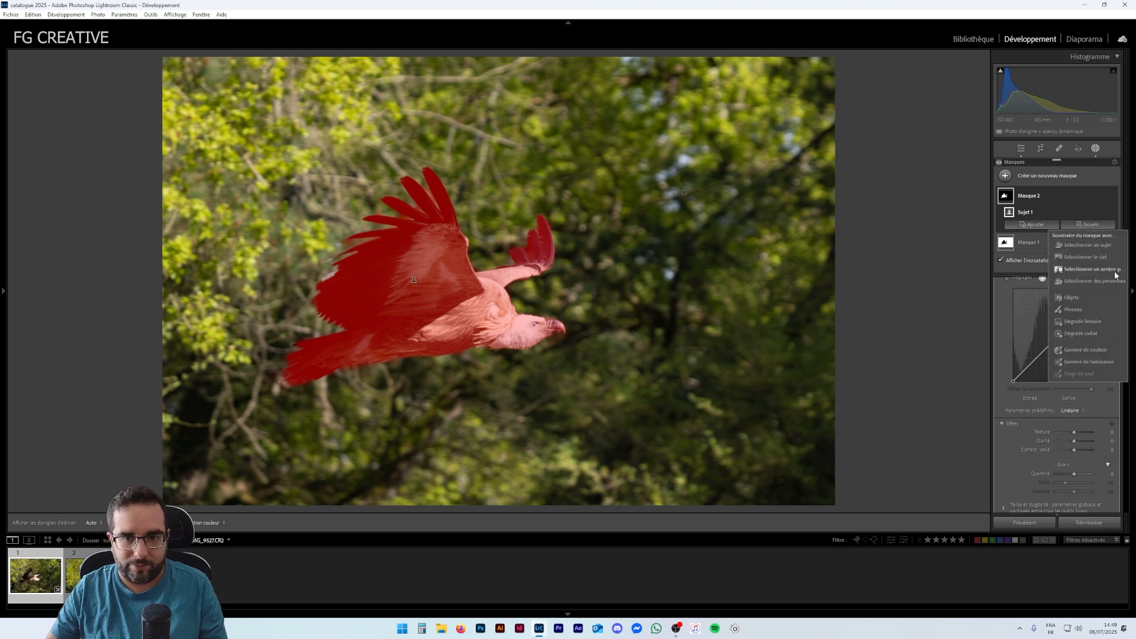
click(1082, 352)
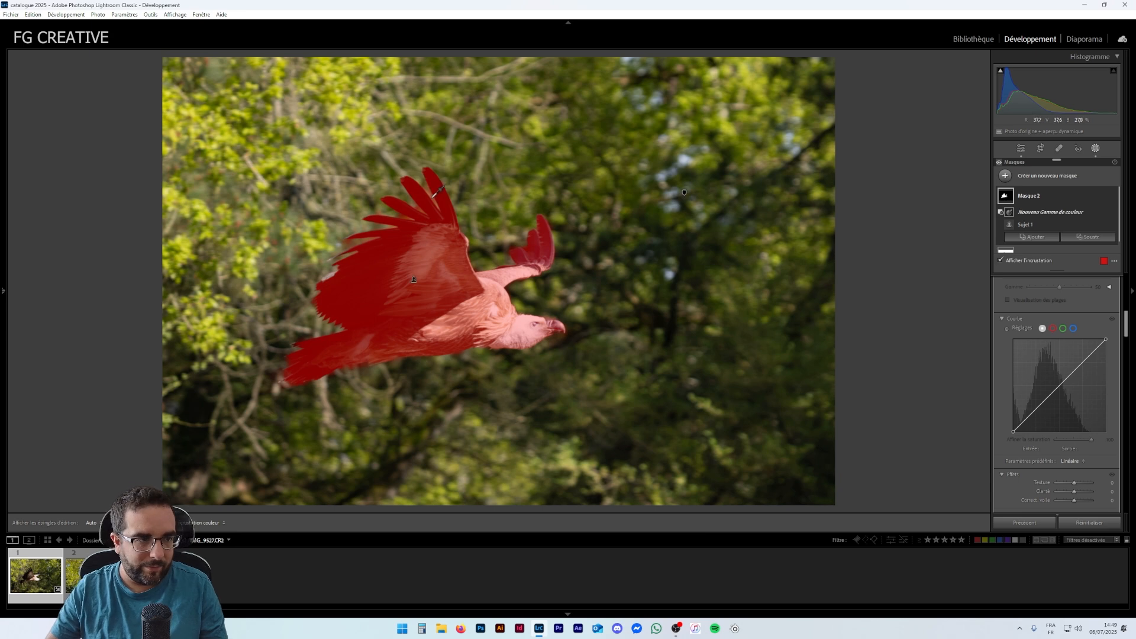
click(433, 198)
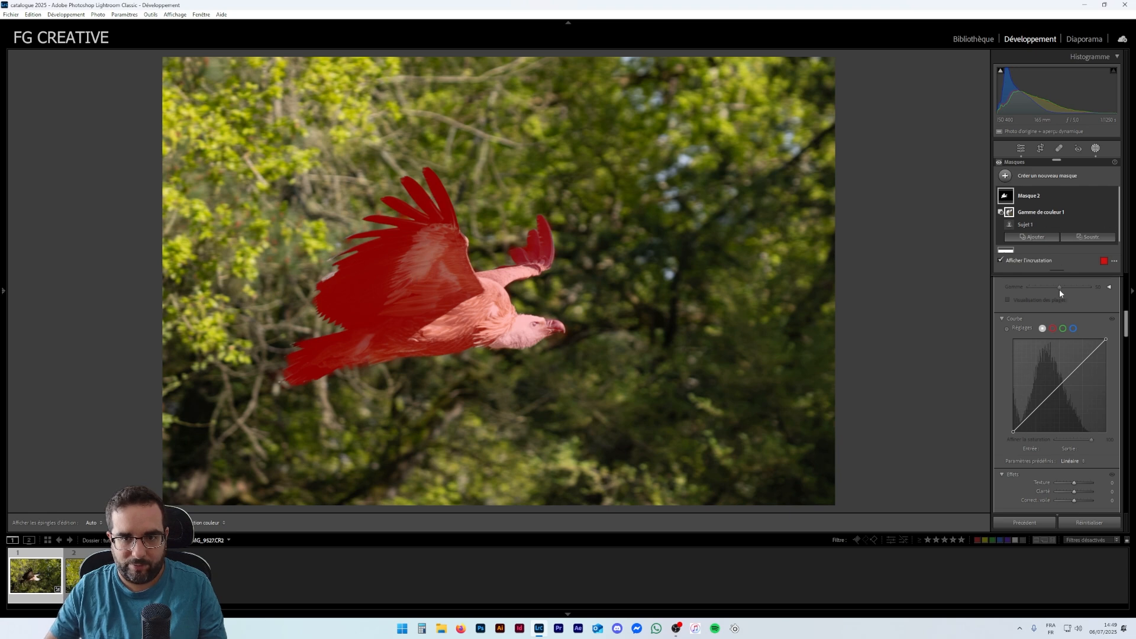
scroll(1058, 294, up, 8)
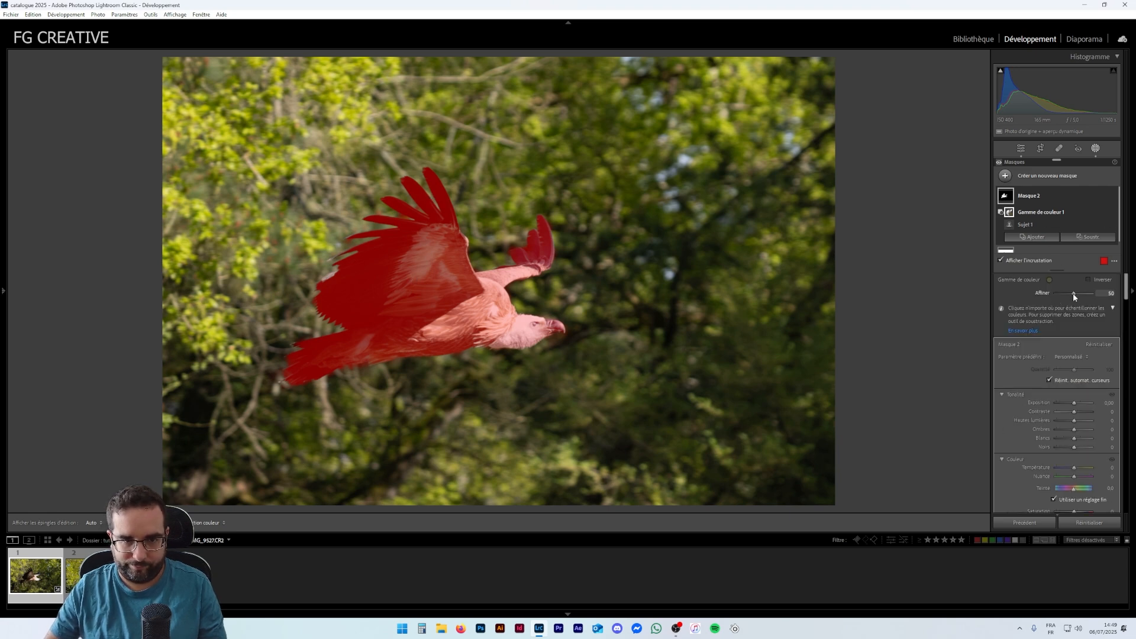
drag(1070, 294, 1084, 295)
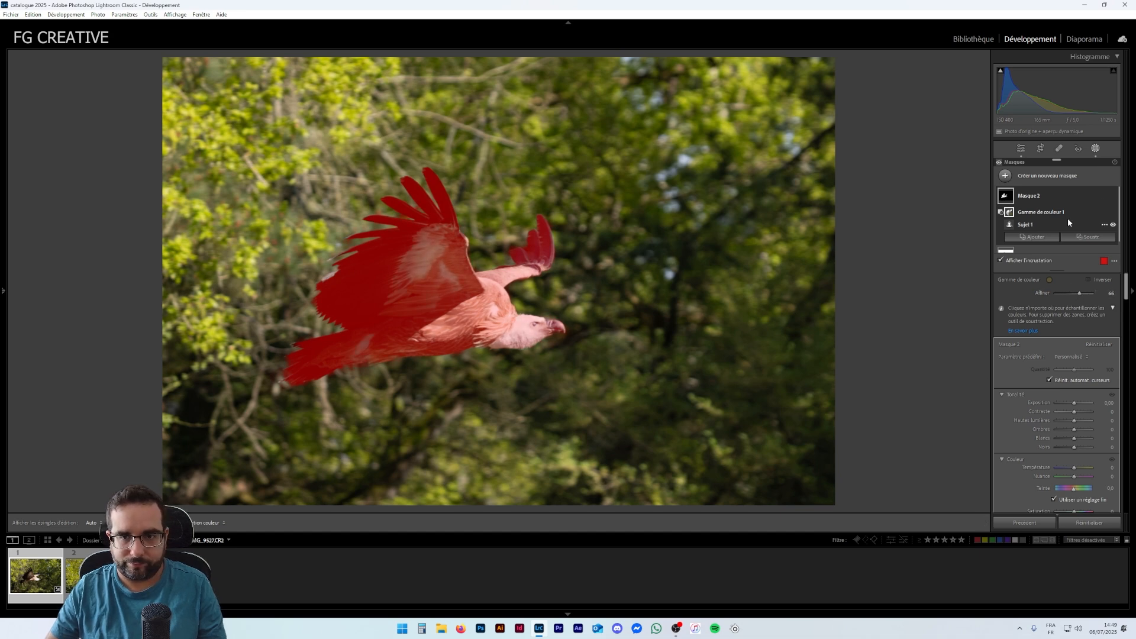
- Switch between Mask 1 and Mask 2 to compare their overlays on the photo
click(1046, 204)
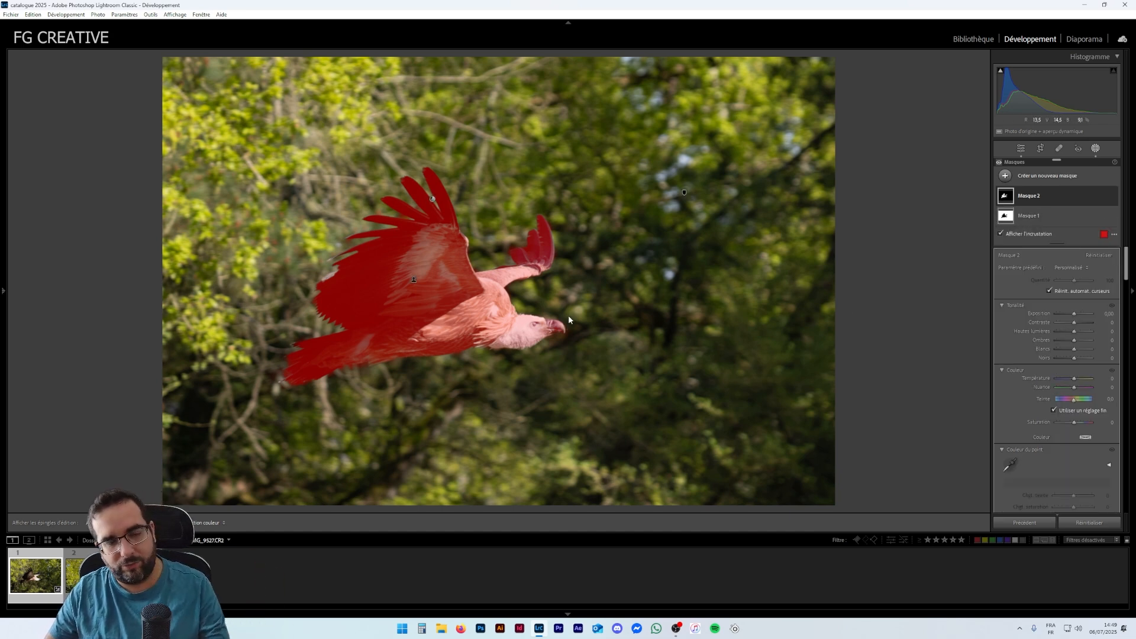
click(1038, 216)
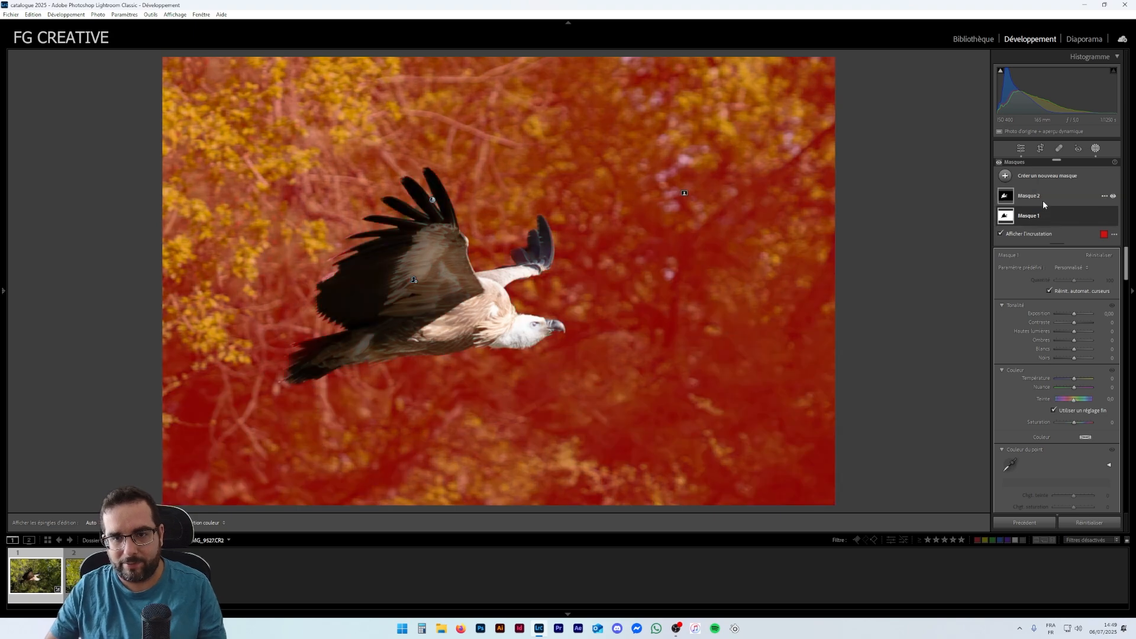
click(1049, 202)
click(1045, 214)
click(1041, 198)
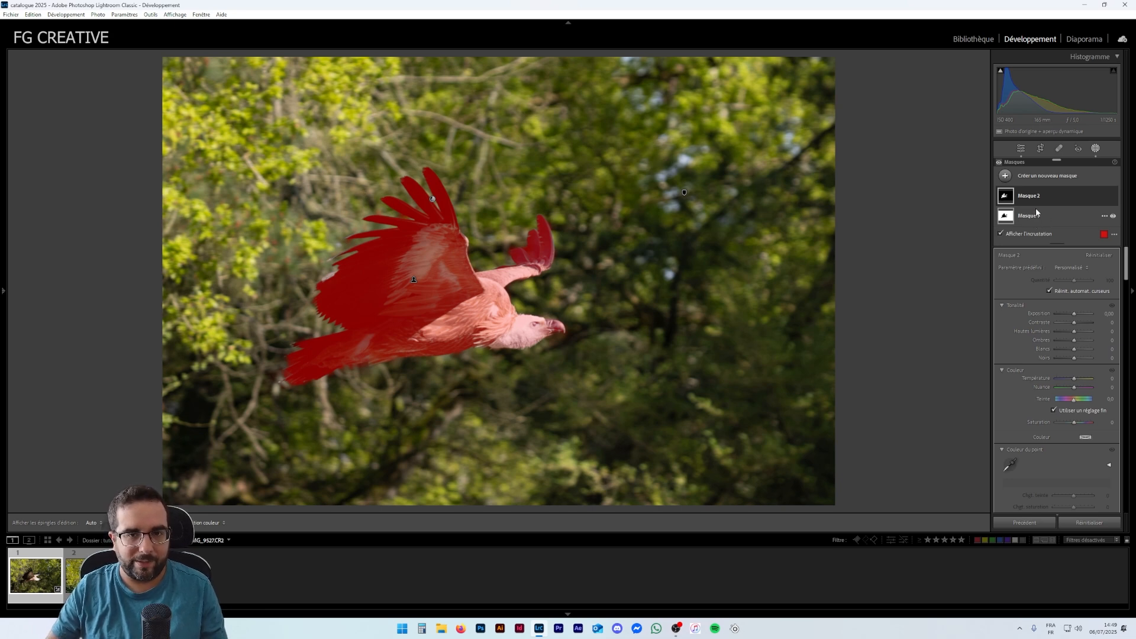
- Rename Mask 2 as "sujet"
click(1038, 214)
click(1042, 195)
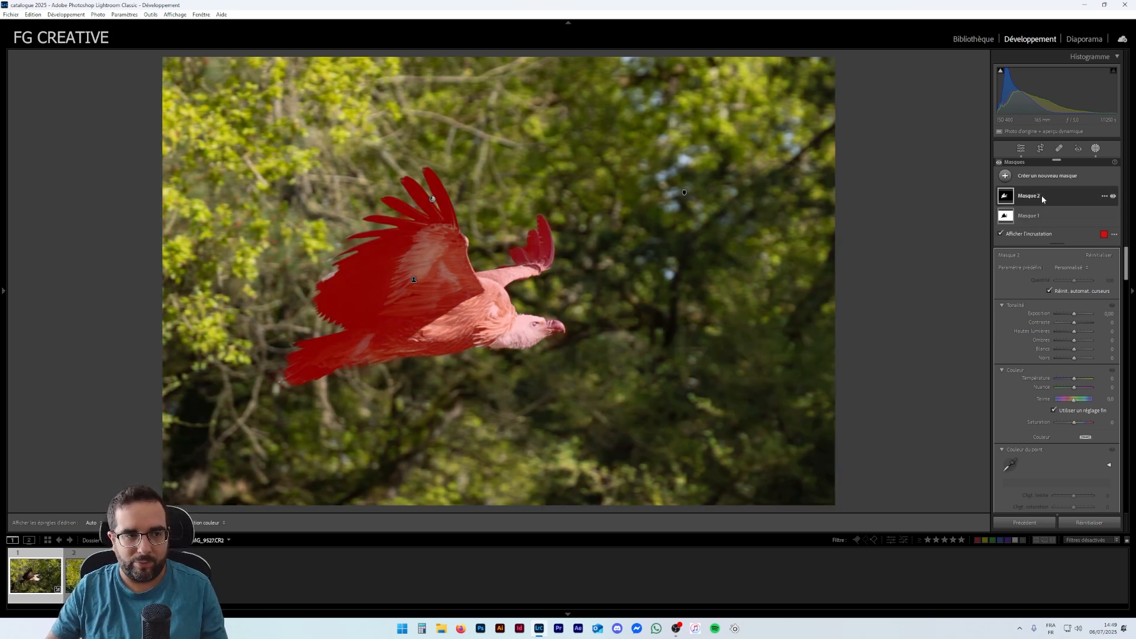
right_click(1030, 198)
click(1033, 201)
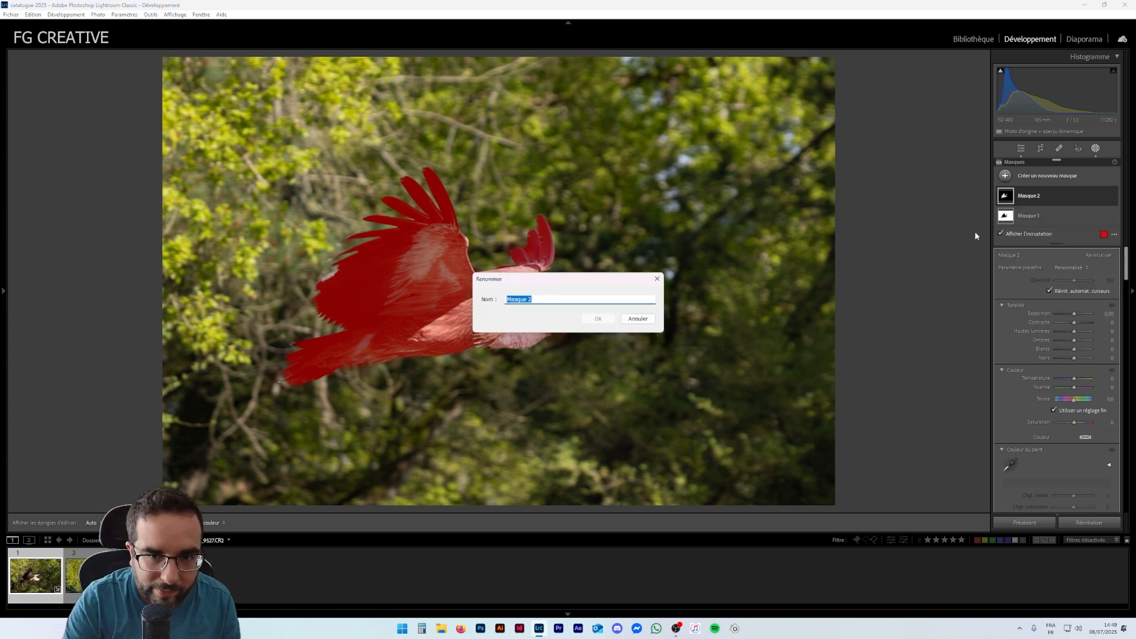
text(arri)
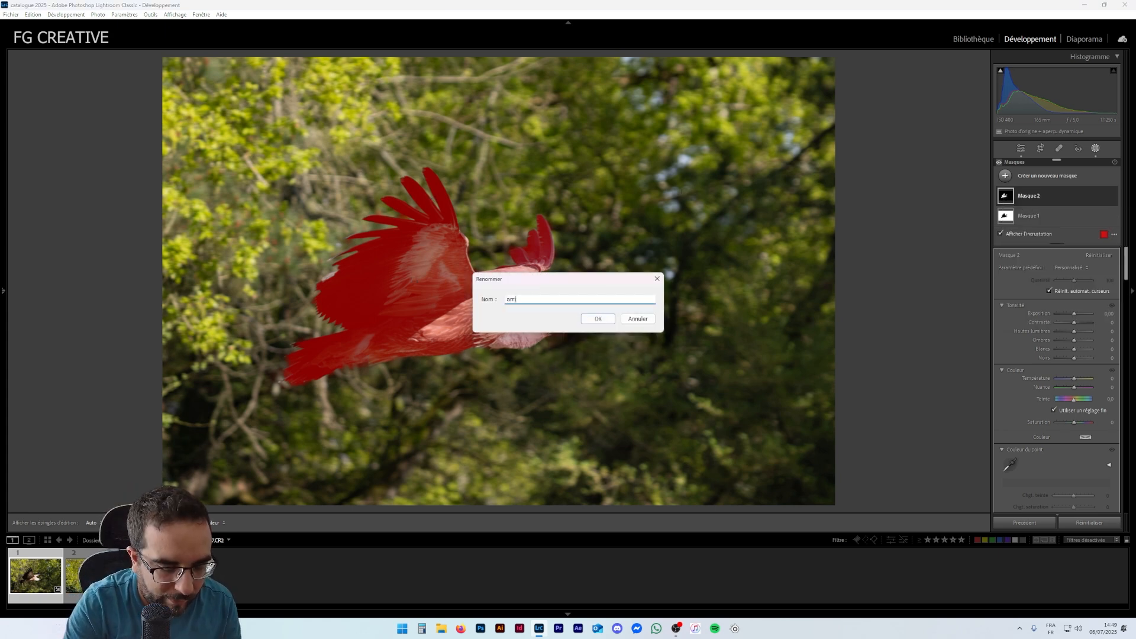
key(BackSpace)
key(BackSpace)
text(sujet)
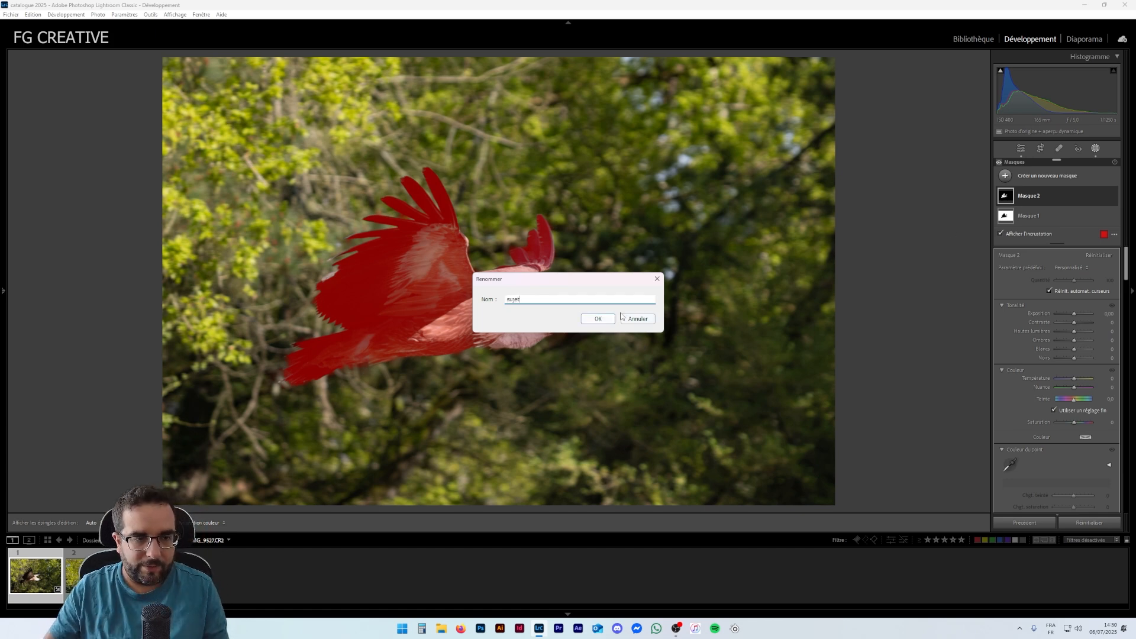
key(Return)
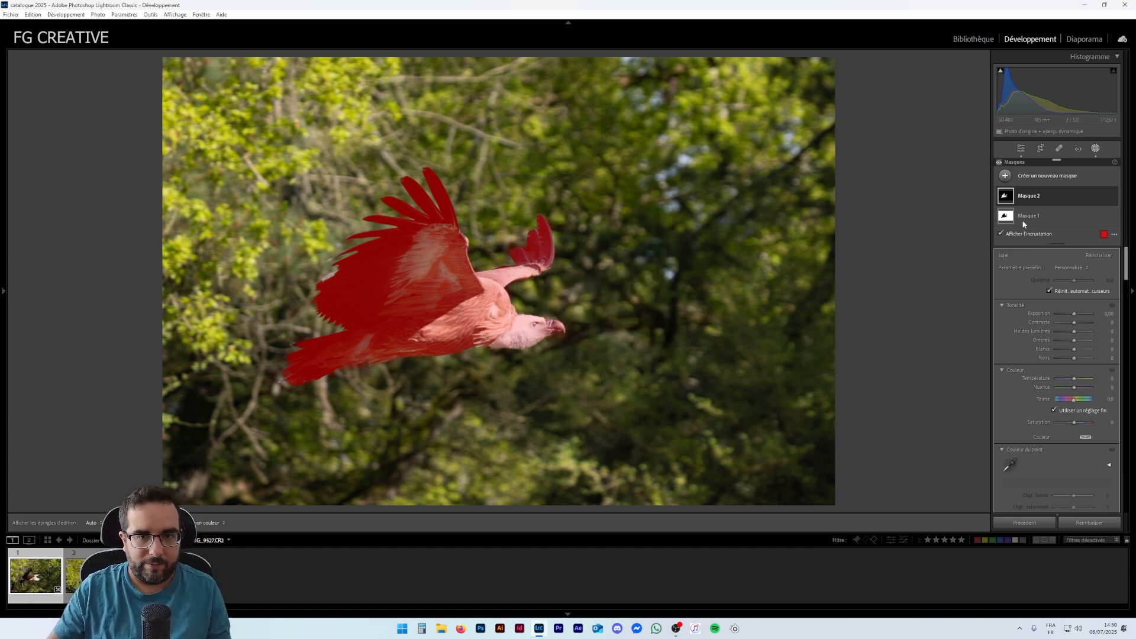
- Rename Mask 1 as "arriere plan"
click(1012, 223)
right_click(1012, 219)
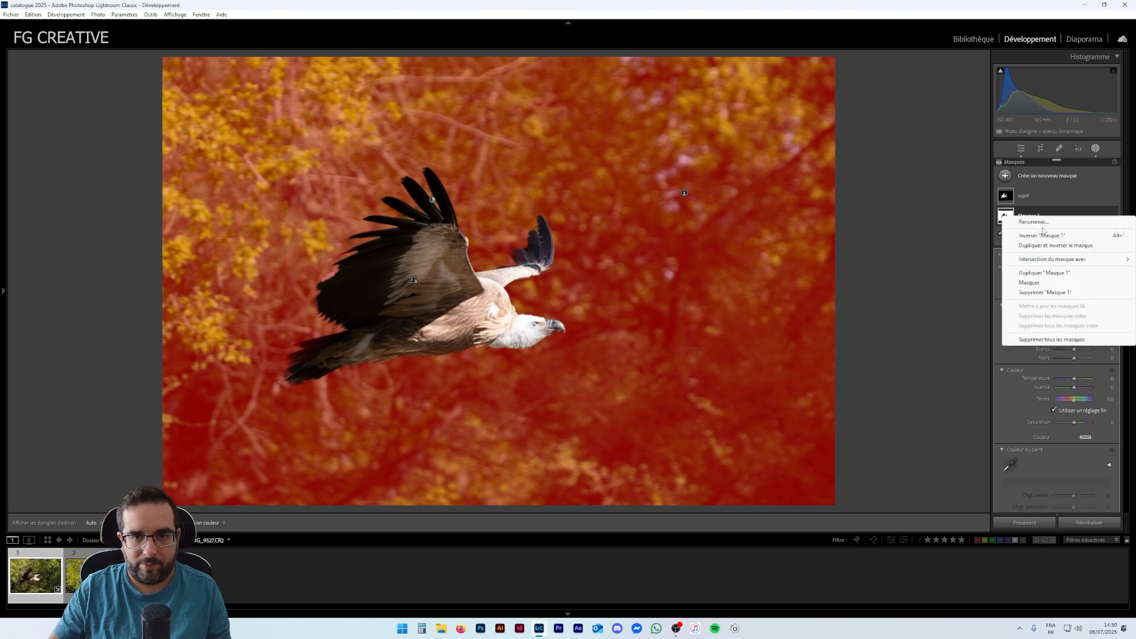
click(1042, 224)
text(arri)
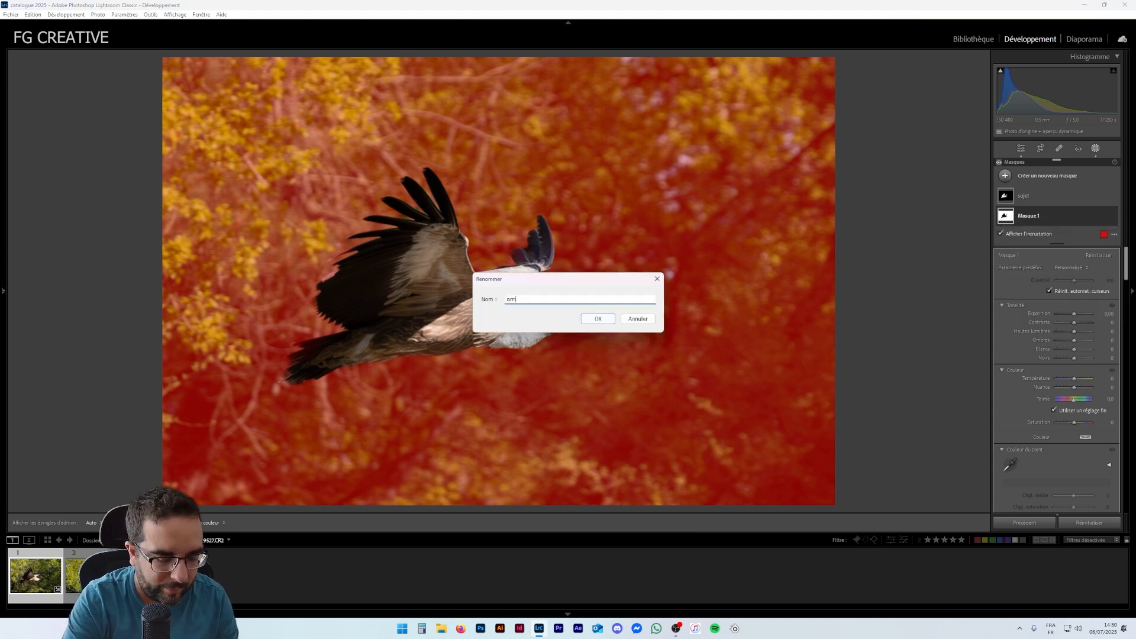
text(ere plan)
key(Return)
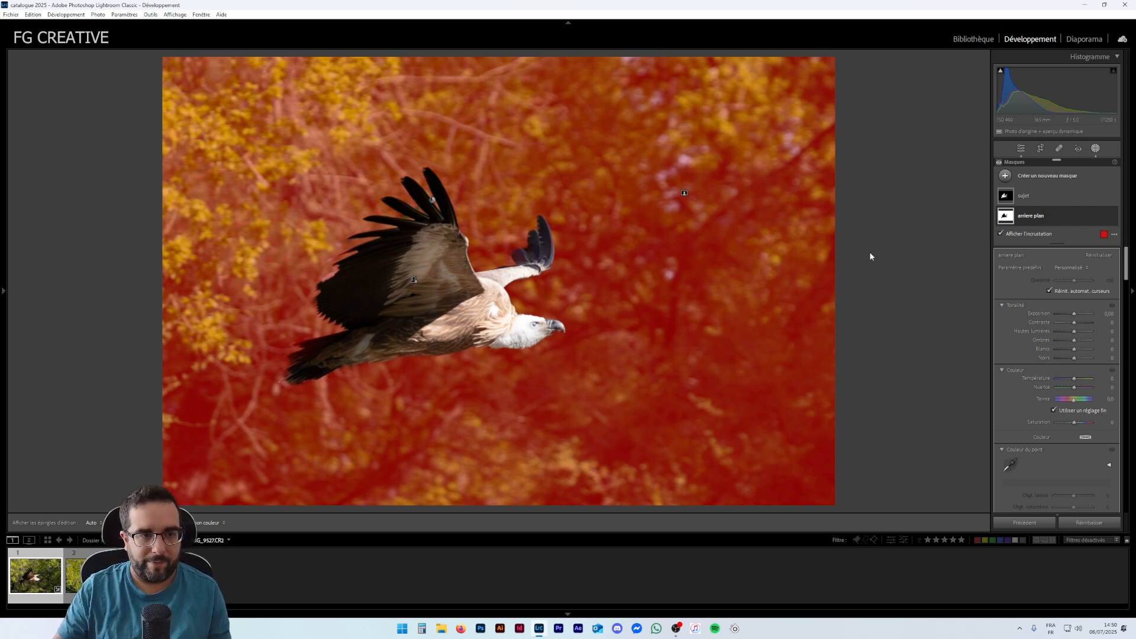
- Darken the arriere plan mask with exposure −0.54, highlights −77, shadows −32 and whites −11
click(1044, 192)
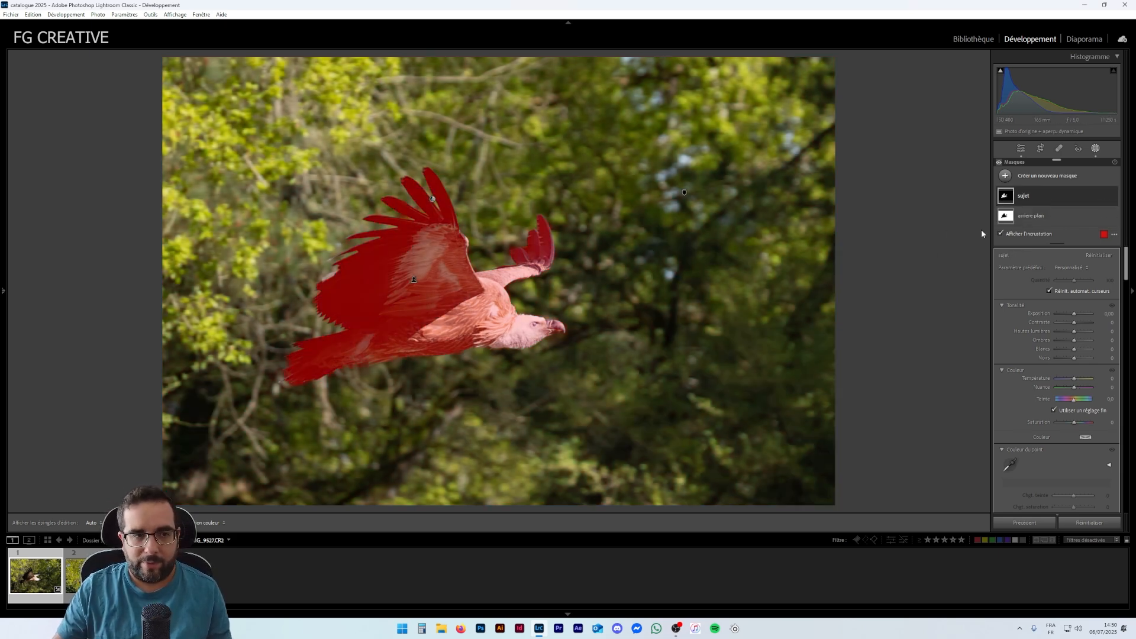
click(1051, 217)
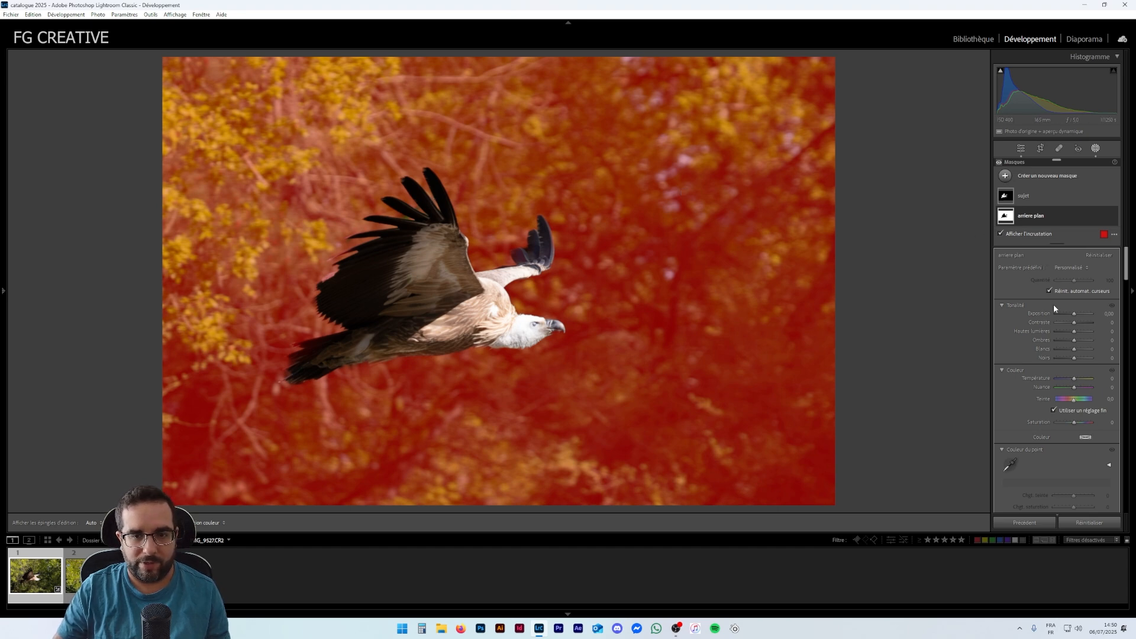
click(1048, 216)
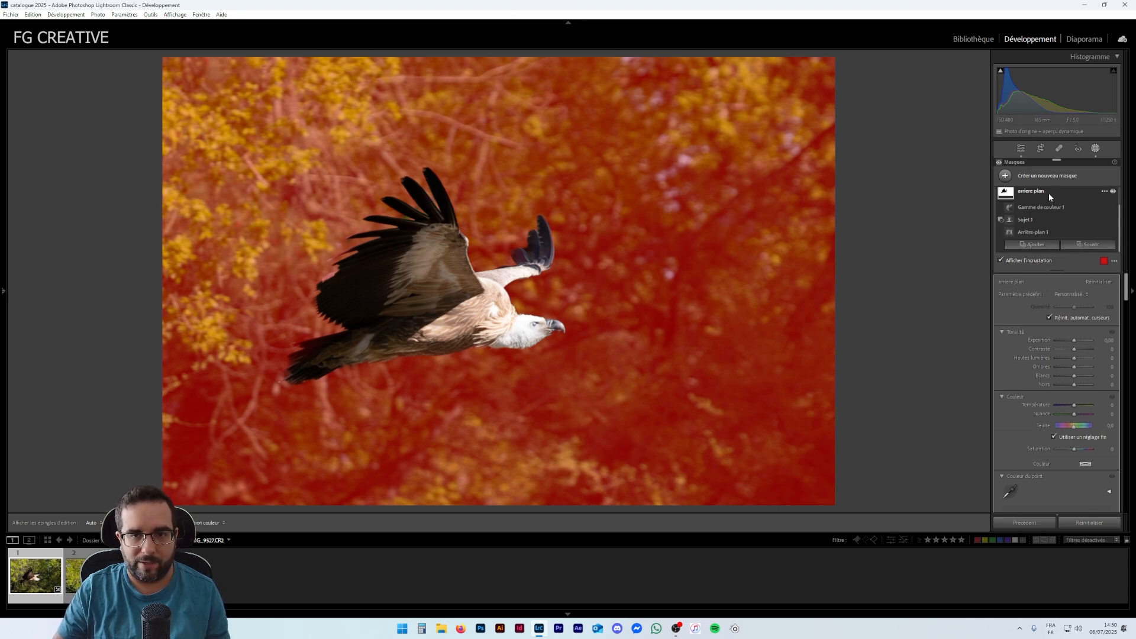
click(1049, 194)
click(1054, 217)
click(1055, 195)
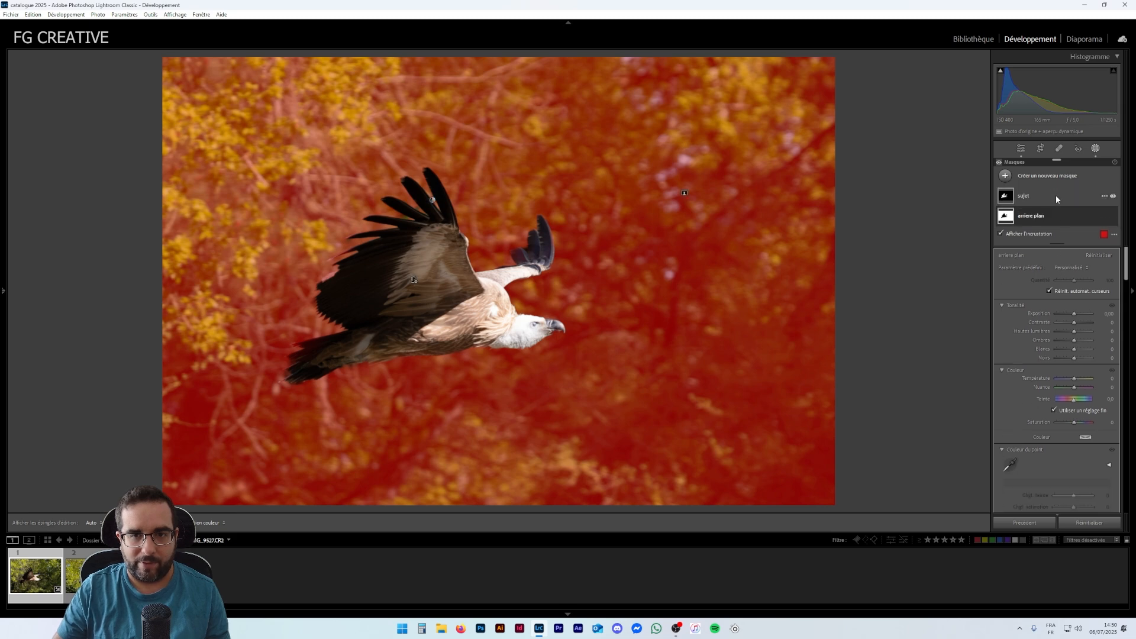
key(o)
drag(1074, 315, 1071, 316)
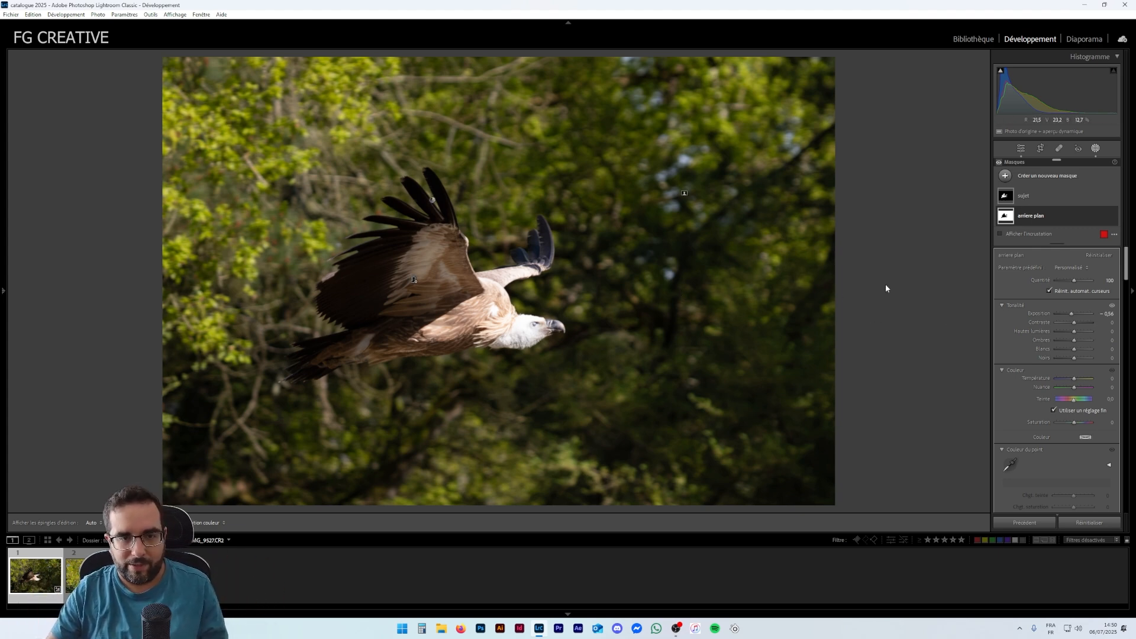
drag(1071, 314, 1073, 317)
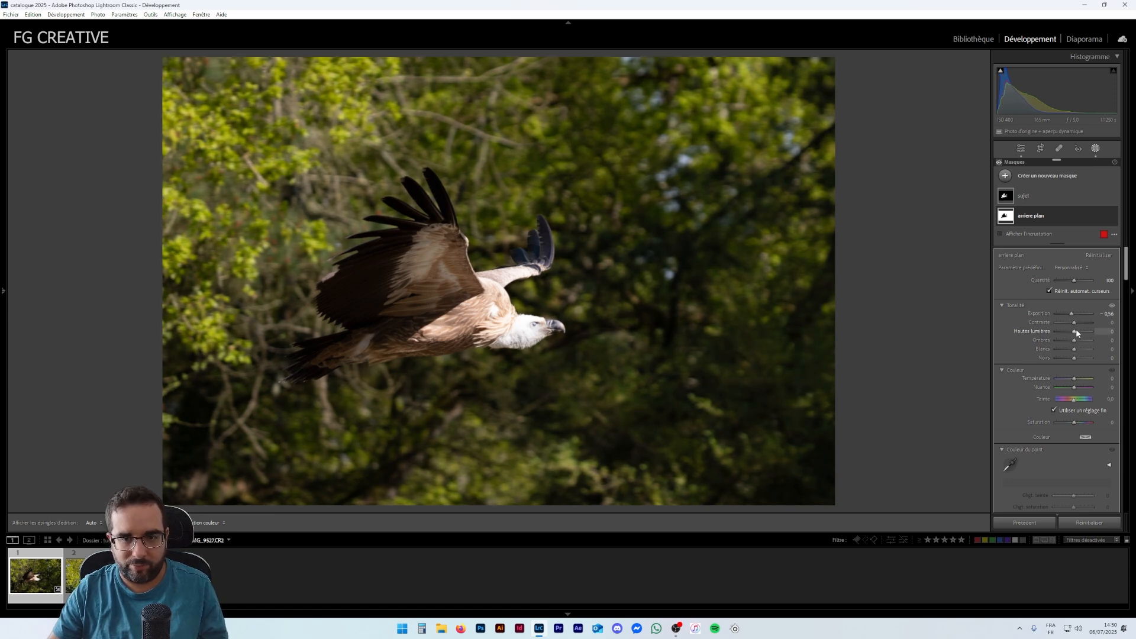
drag(1074, 335, 1065, 335)
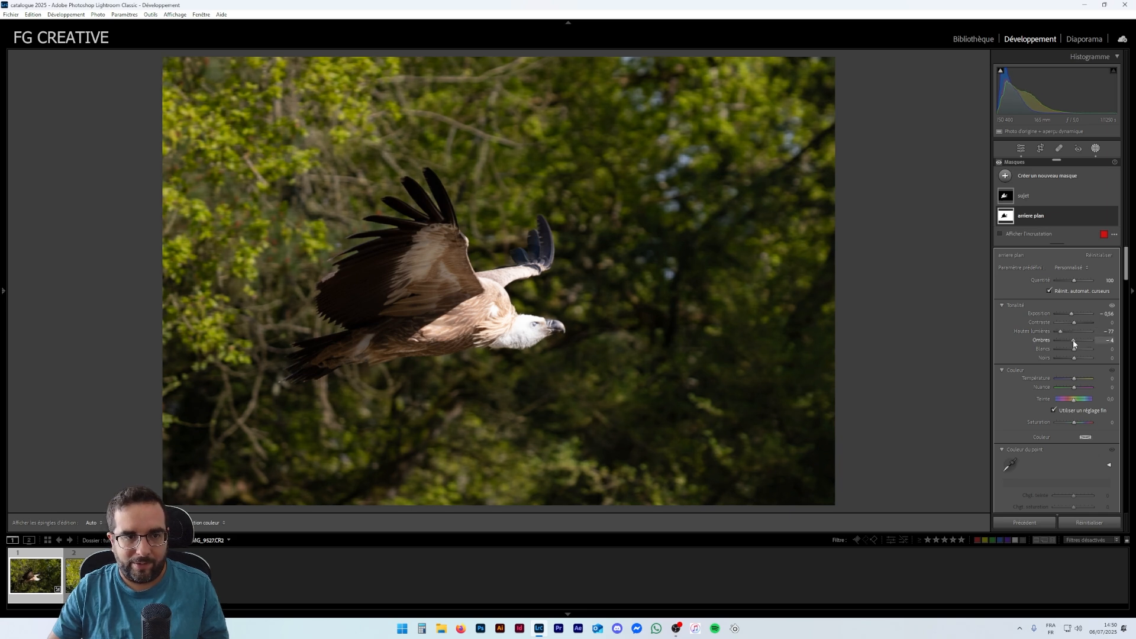
drag(1068, 340, 1067, 340)
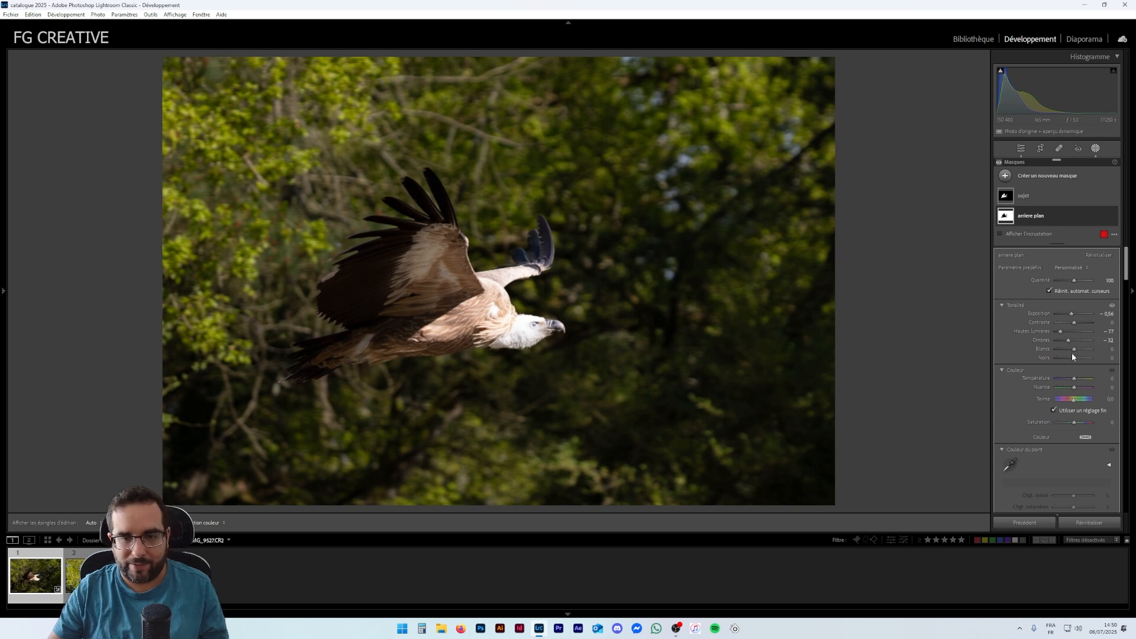
mouse_move(1074, 348)
mouse_down()
mouse_move(1059, 349)
mouse_move(1072, 351)
mouse_up()
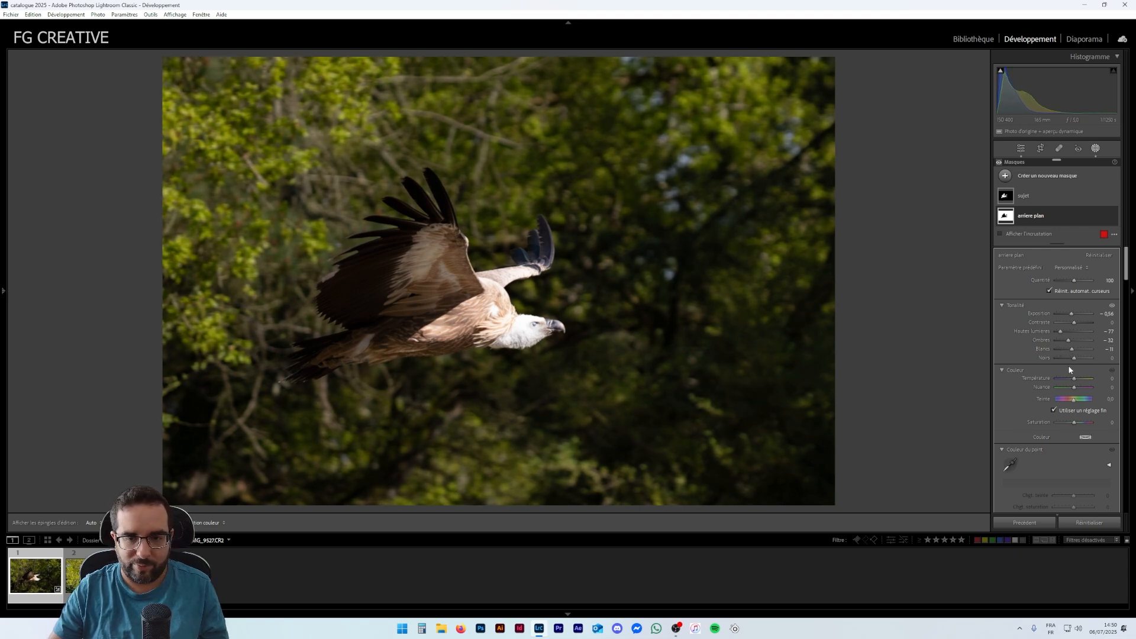
- Nudge the background mask's temperature, and set its Texture to −75, Clarity to −38 and Dehaze to −3
scroll(1064, 385, down, 2)
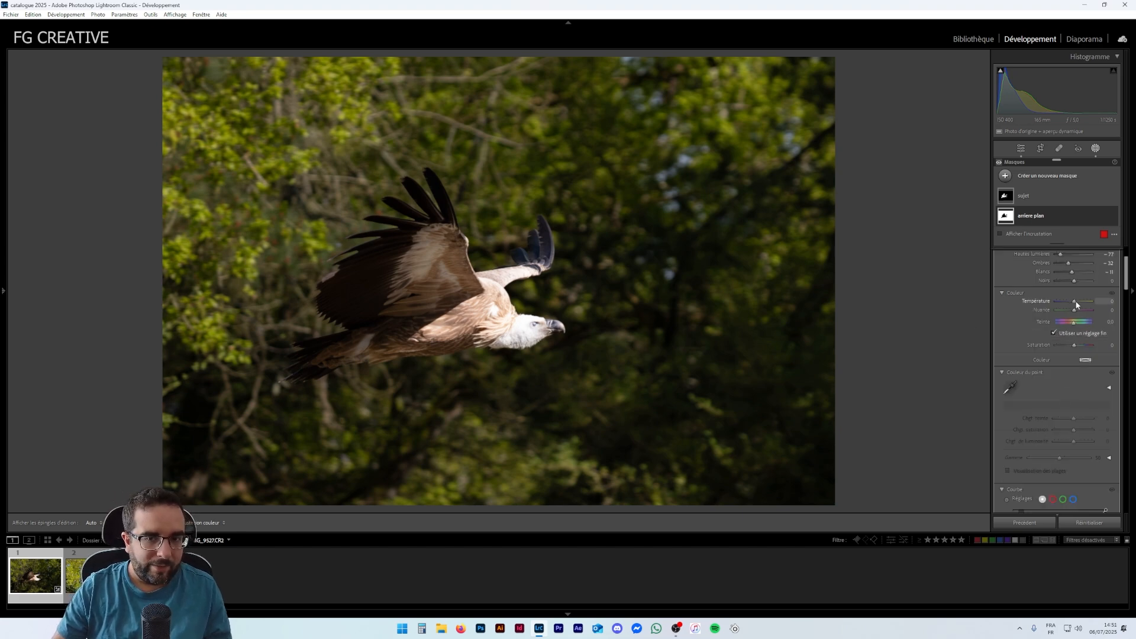
drag(1077, 305, 1074, 303)
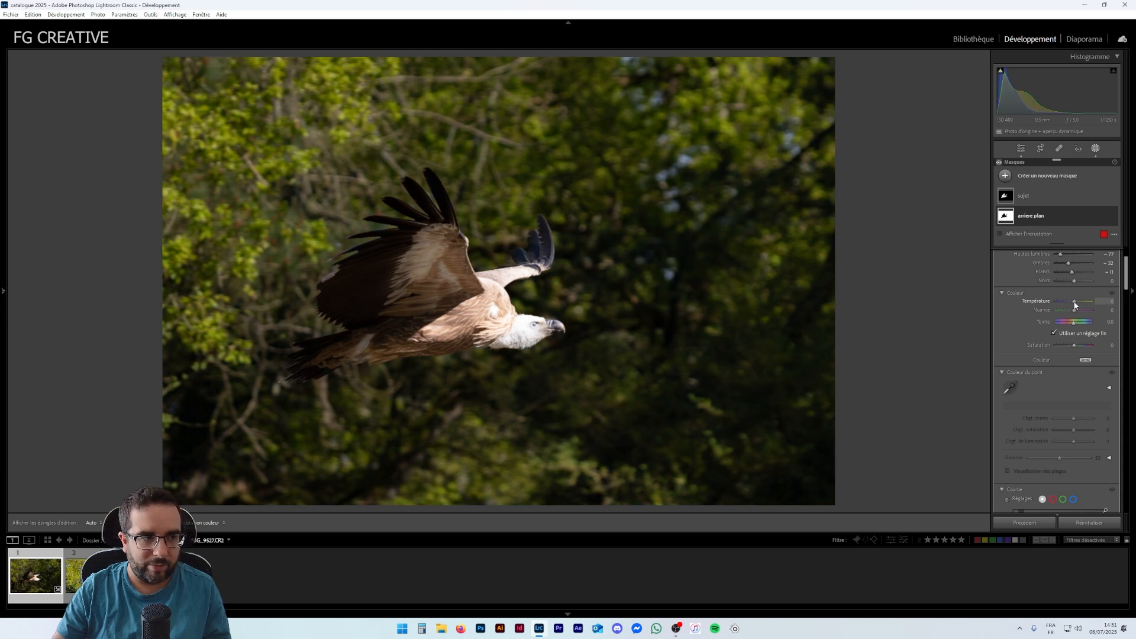
scroll(1051, 388, down, 4)
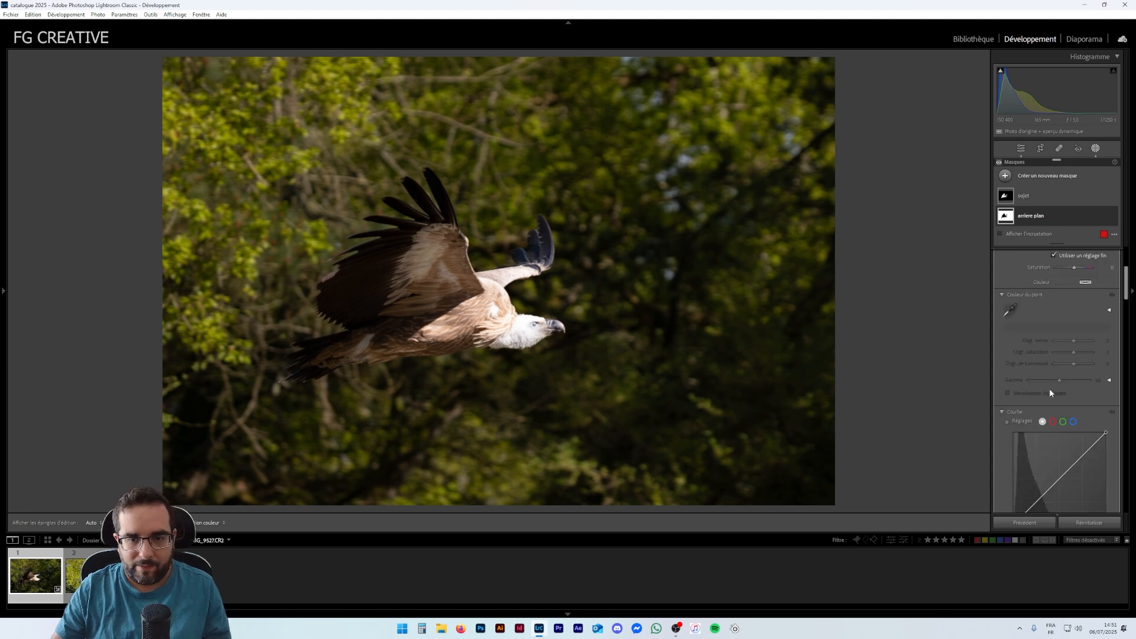
scroll(1051, 389, down, 3)
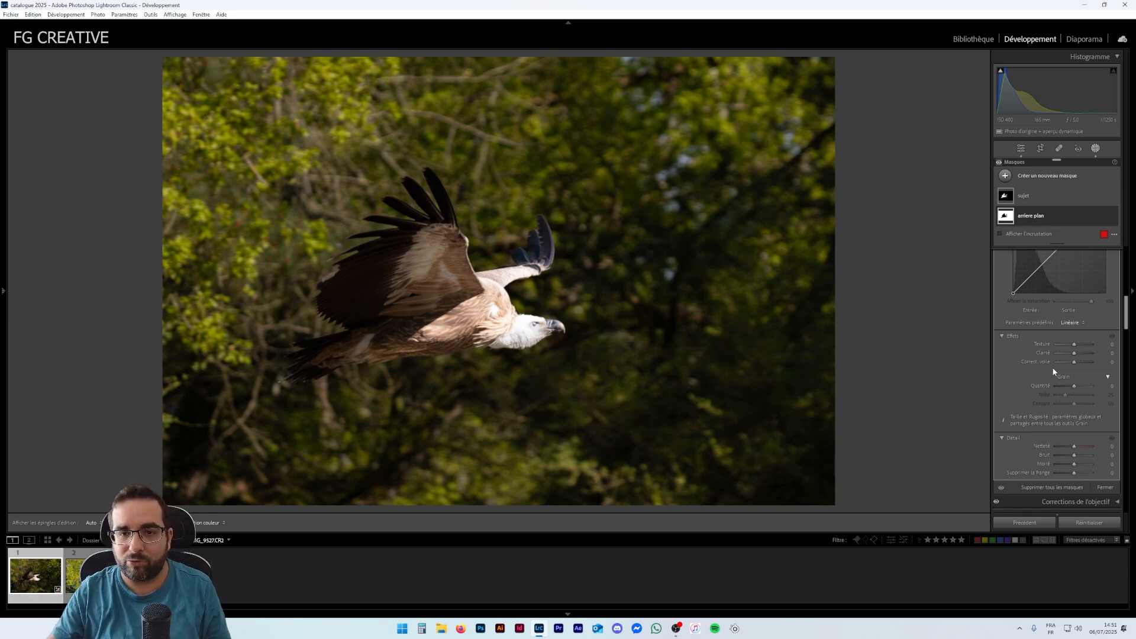
drag(1074, 344, 1056, 348)
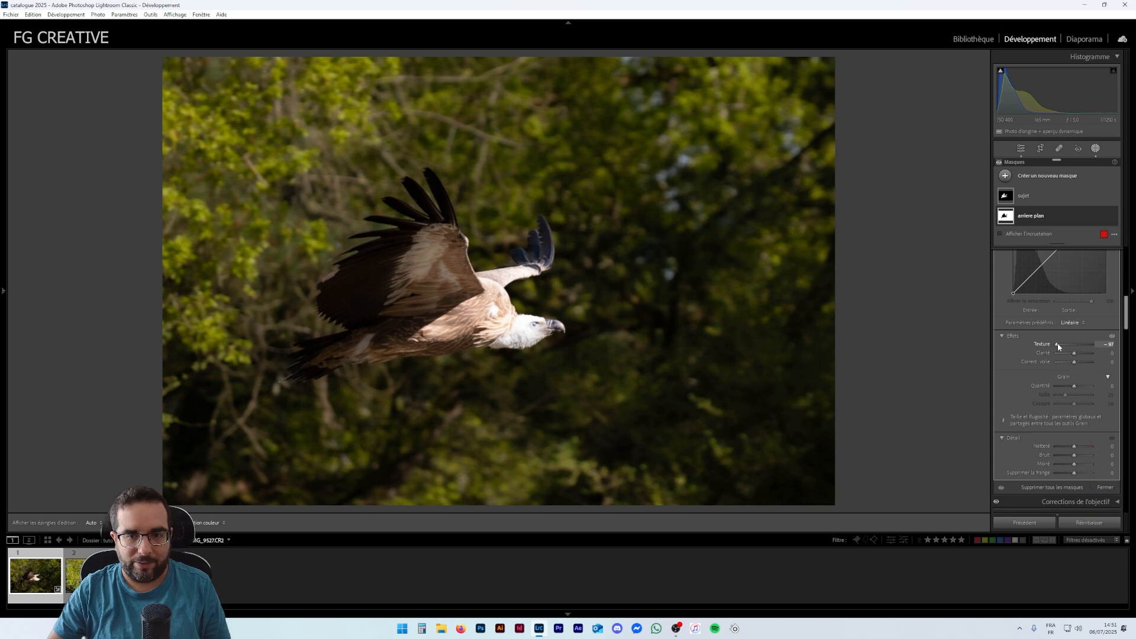
mouse_move(1074, 354)
mouse_down()
mouse_move(1056, 355)
mouse_move(1060, 345)
mouse_up()
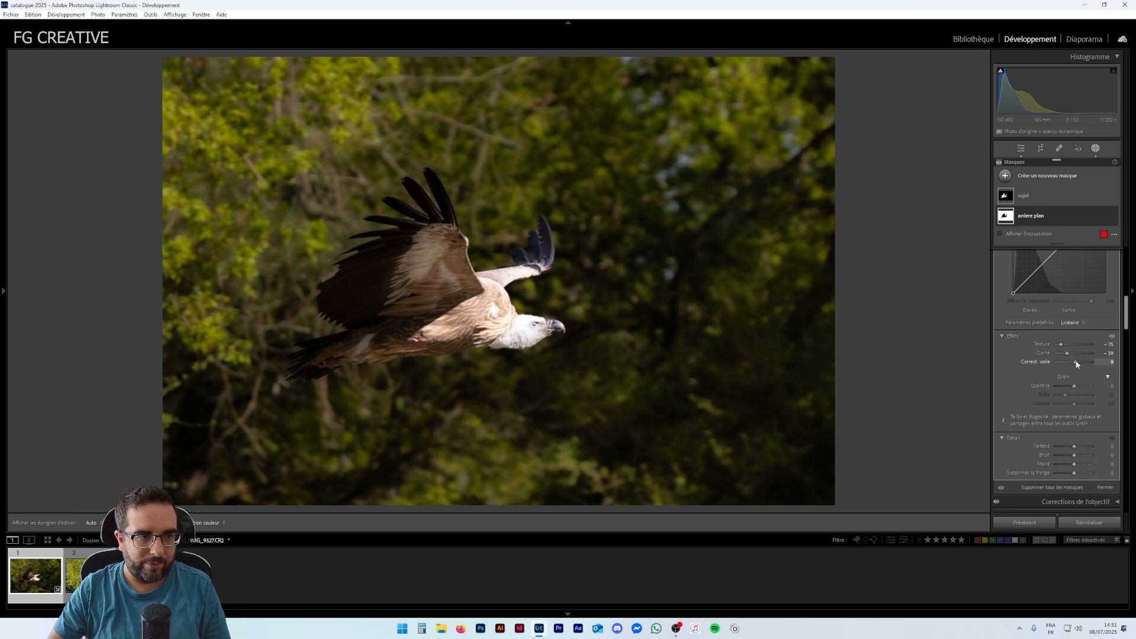
drag(1073, 361, 1075, 362)
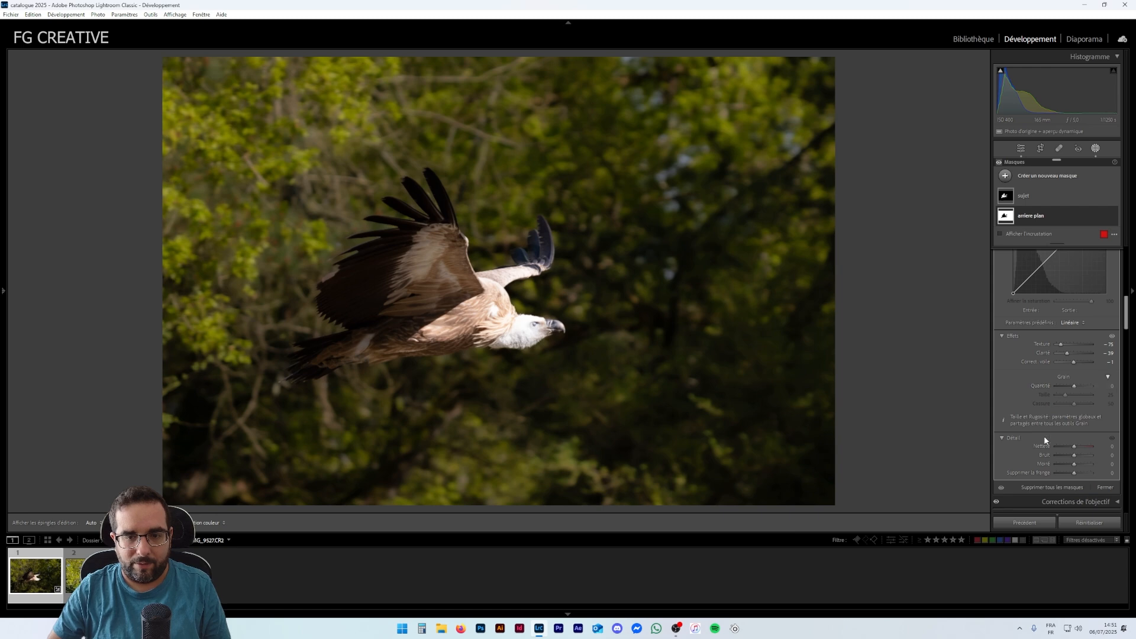
- Darken the photo's corners with a post-crop vignette amount of −38
scroll(1045, 429, down, 5)
scroll(1055, 415, down, 10)
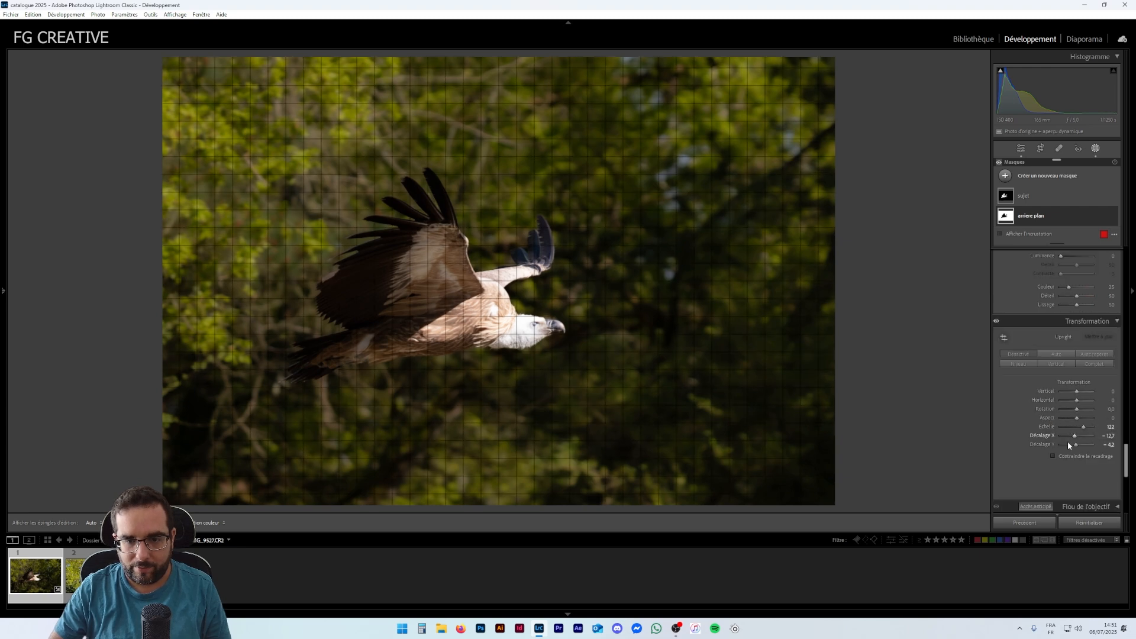
scroll(1065, 426, down, 5)
drag(1076, 321, 1070, 319)
- Leave the masking panel, zoom in on the vulture and pan across its wings and head to inspect the detail
scroll(1036, 414, up, 3)
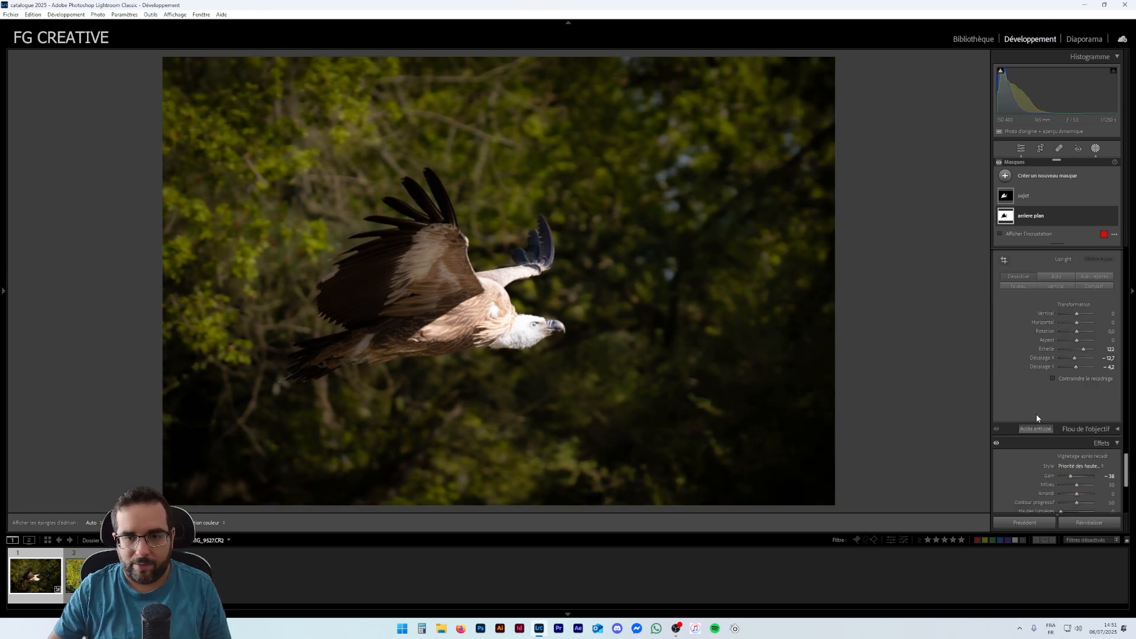
scroll(1034, 426, up, 15)
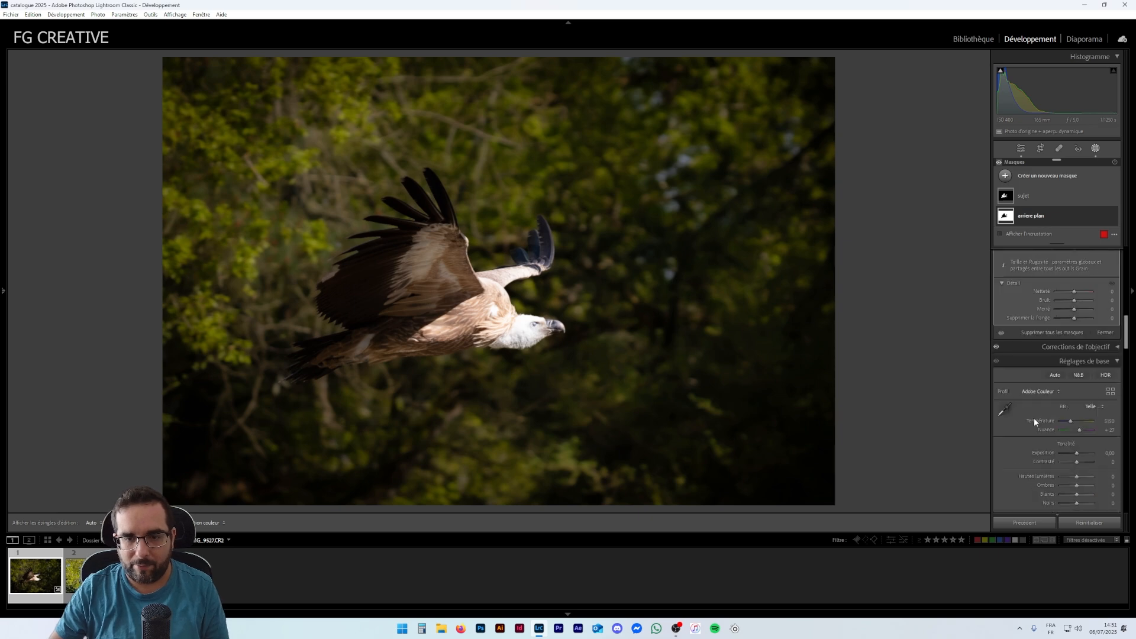
scroll(1034, 418, down, 6)
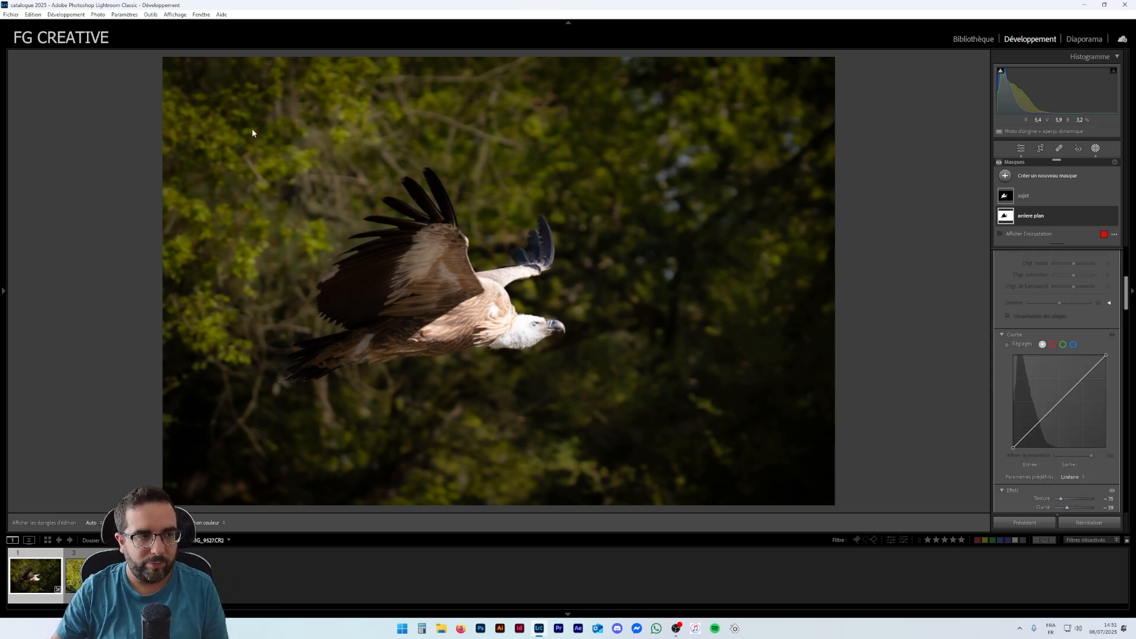
scroll(1006, 385, up, 5)
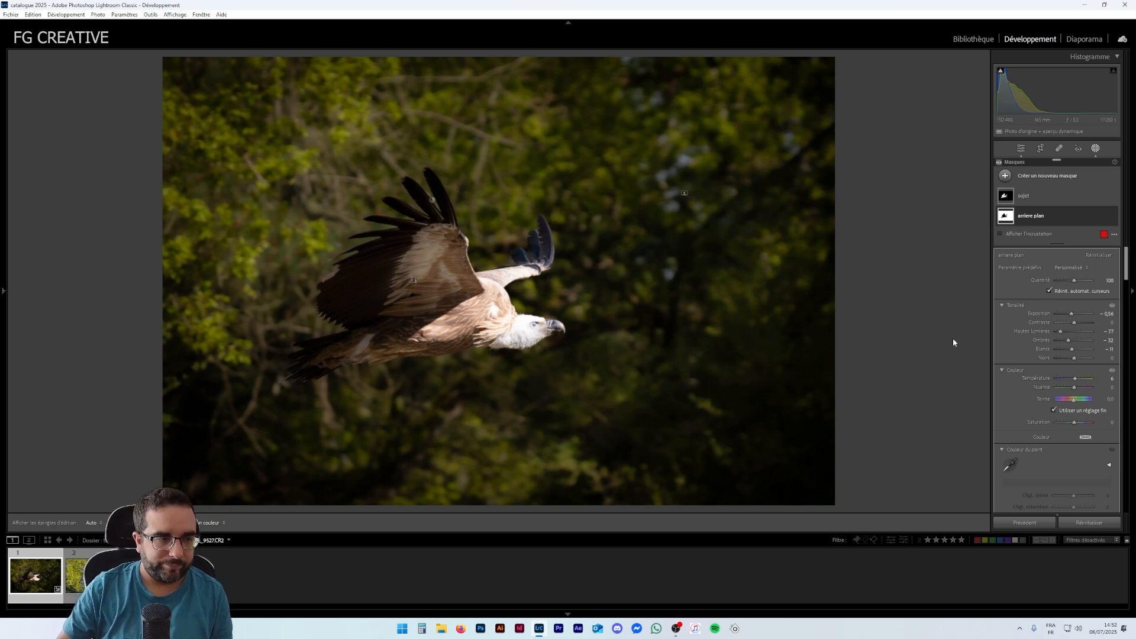
click(1050, 200)
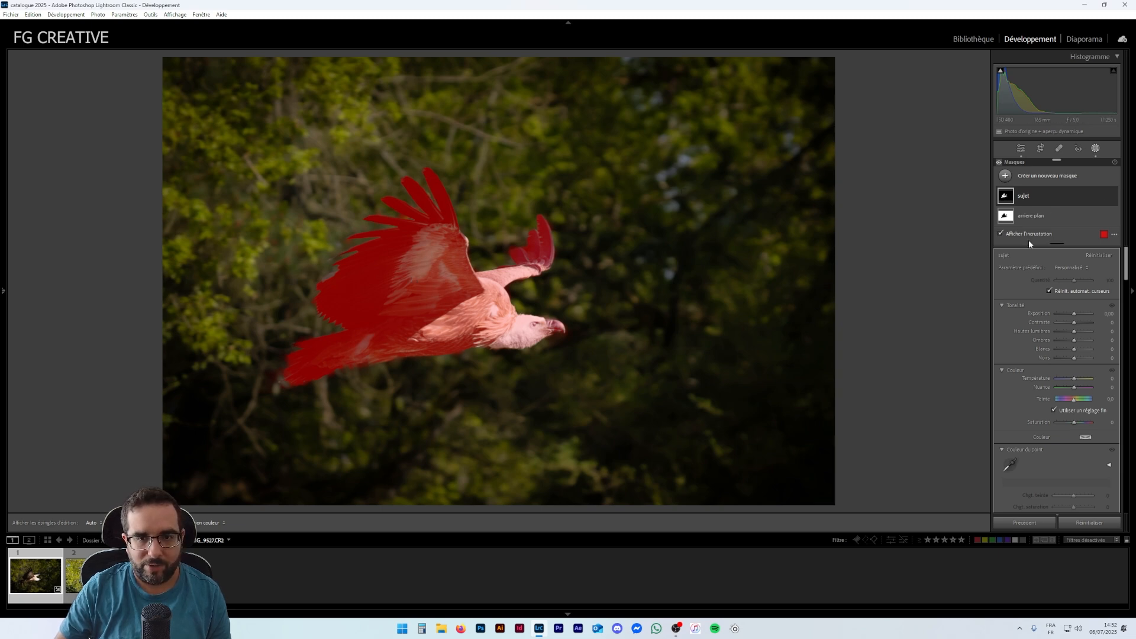
click(1021, 148)
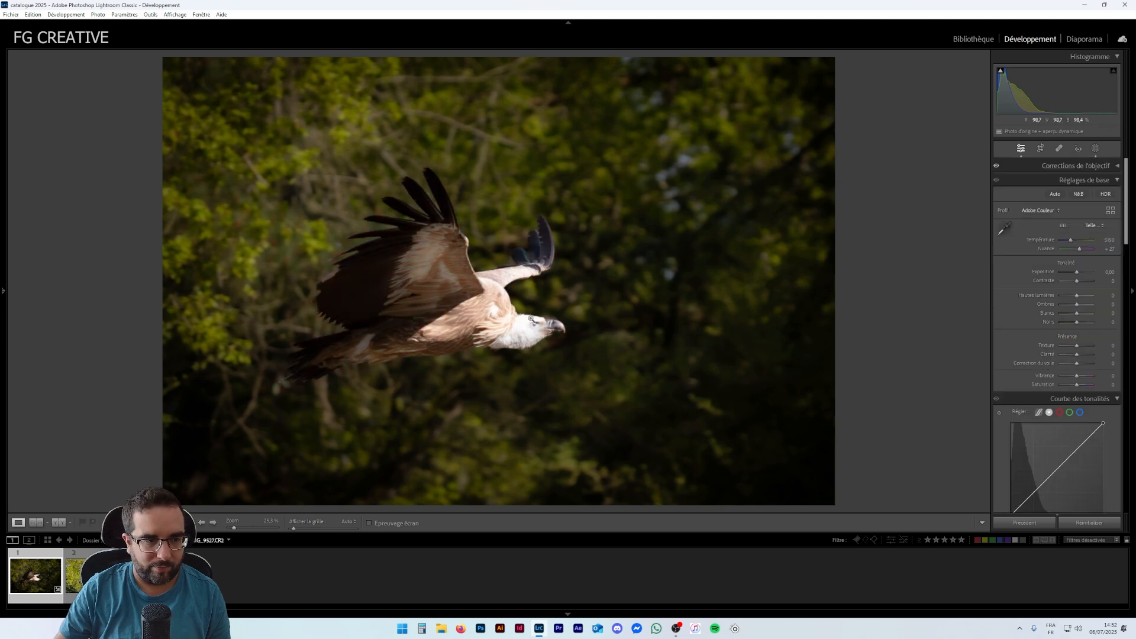
click(531, 320)
drag(508, 355, 556, 327)
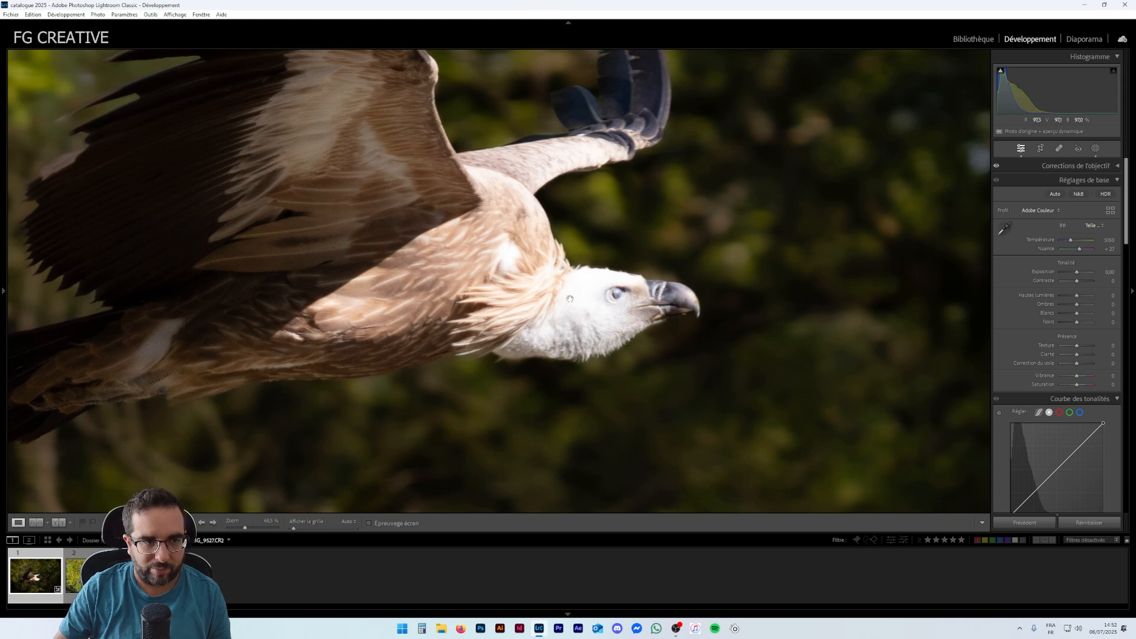
drag(487, 302, 654, 319)
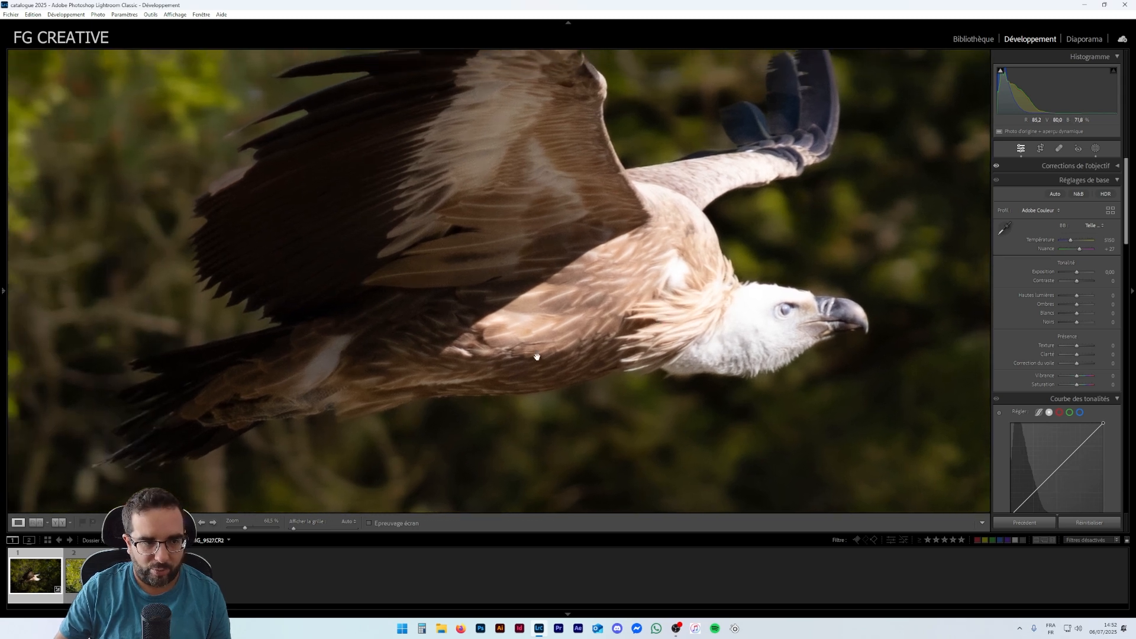
drag(666, 259, 682, 329)
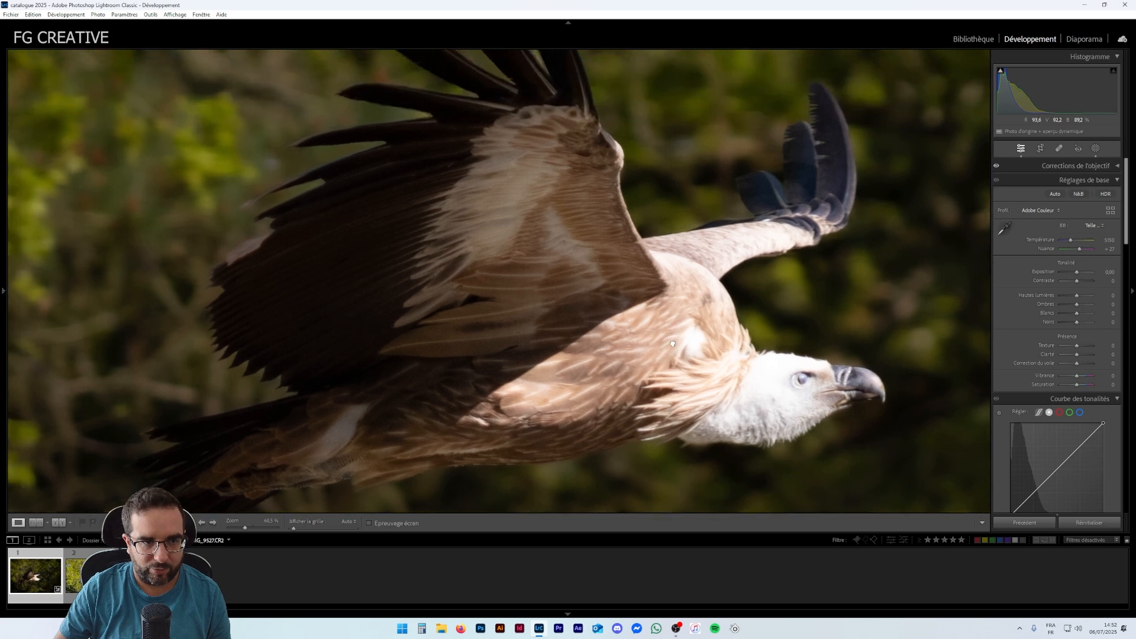
drag(578, 334, 709, 325)
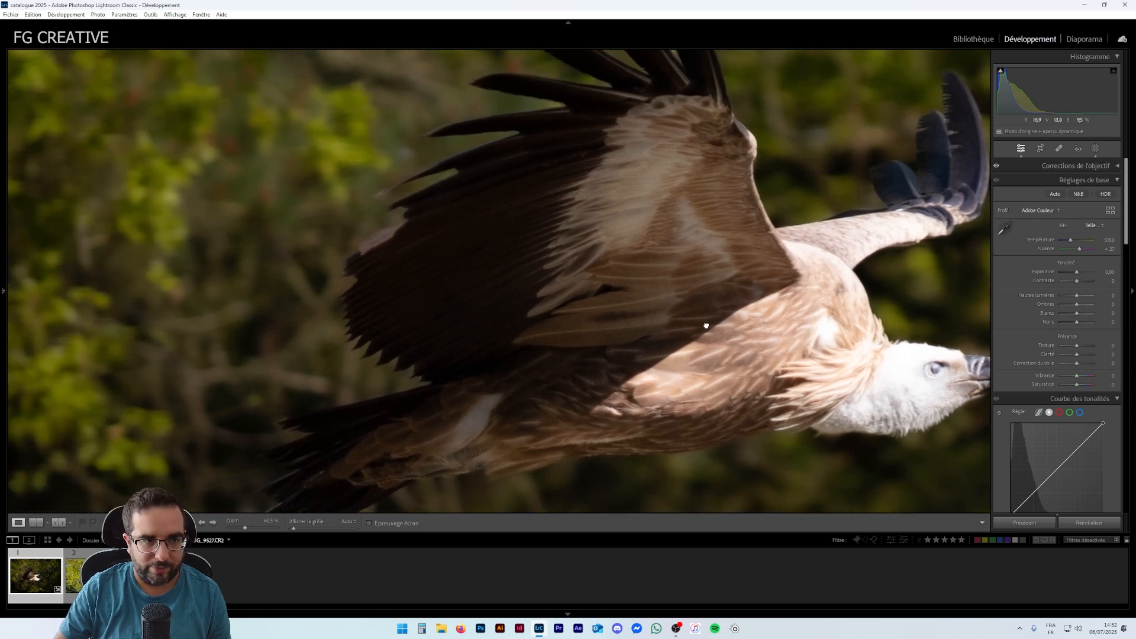
- Return to the full view, reopen the sujet mask and set its highlights to −92, shadows to +48 and raise the blacks slightly
drag(595, 313, 822, 181)
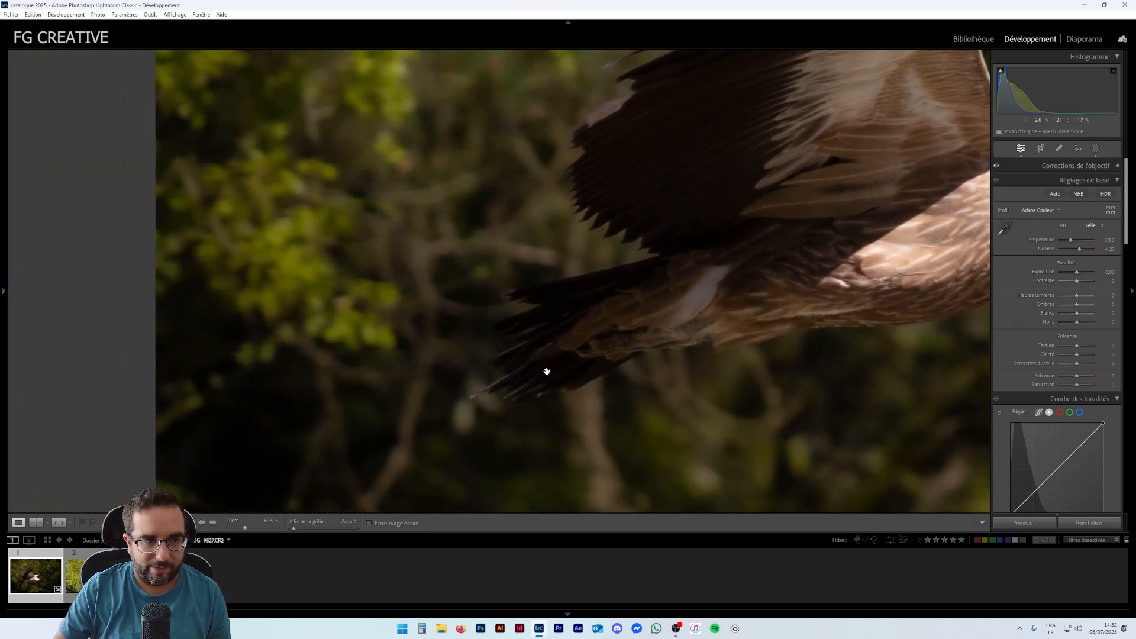
drag(673, 200, 654, 322)
drag(578, 383, 443, 191)
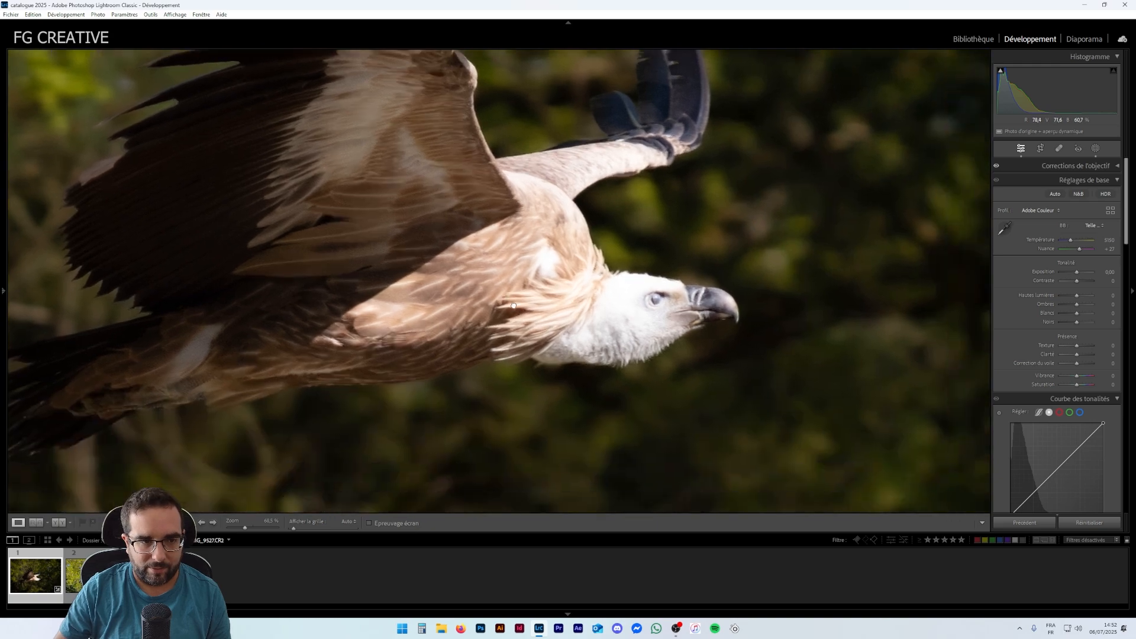
click(509, 292)
key(shift+w)
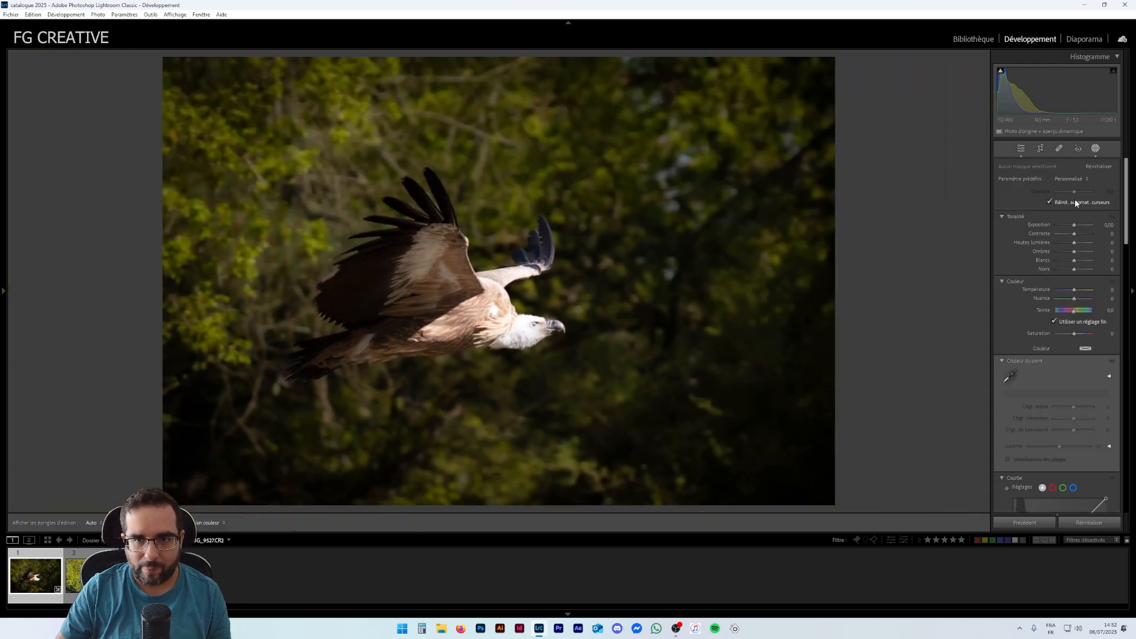
click(1054, 193)
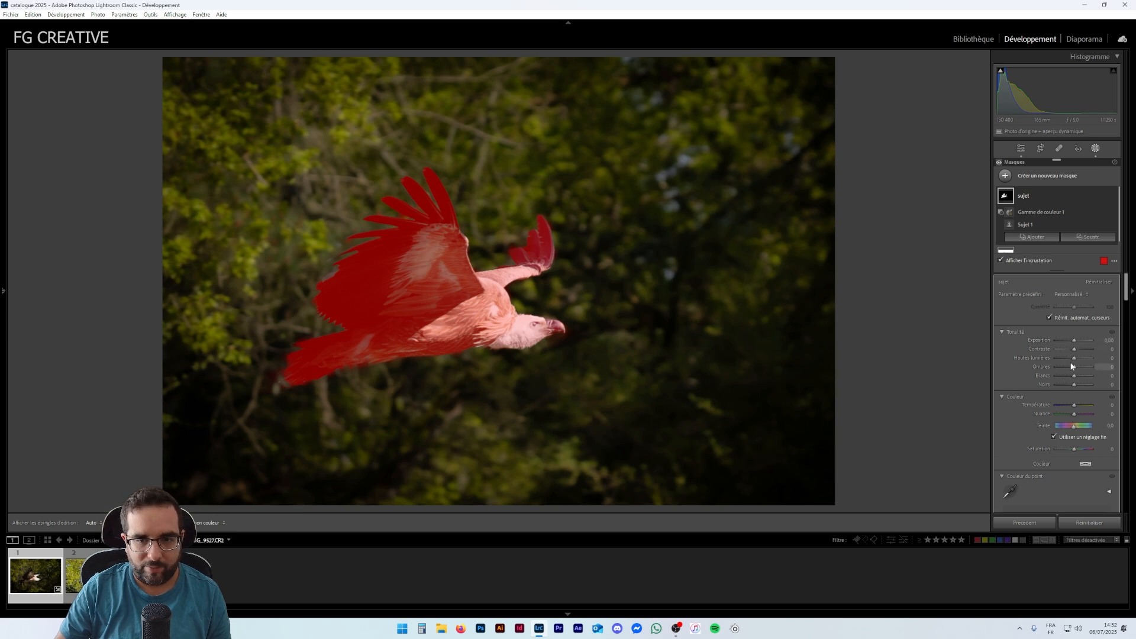
key(o)
drag(1071, 358, 1060, 362)
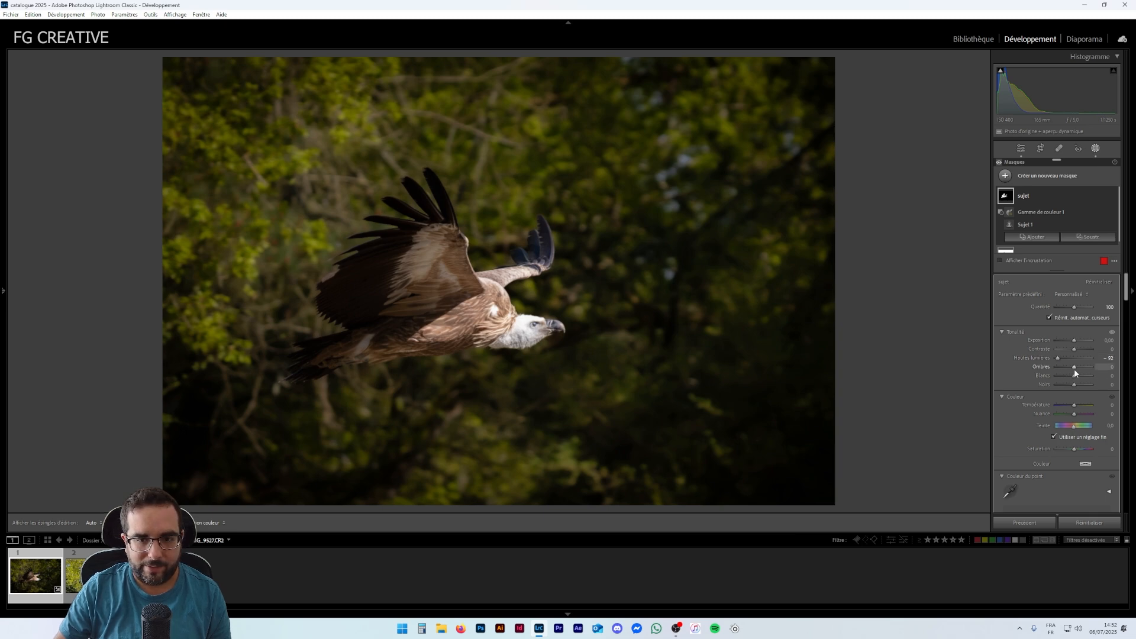
drag(1067, 371, 1081, 368)
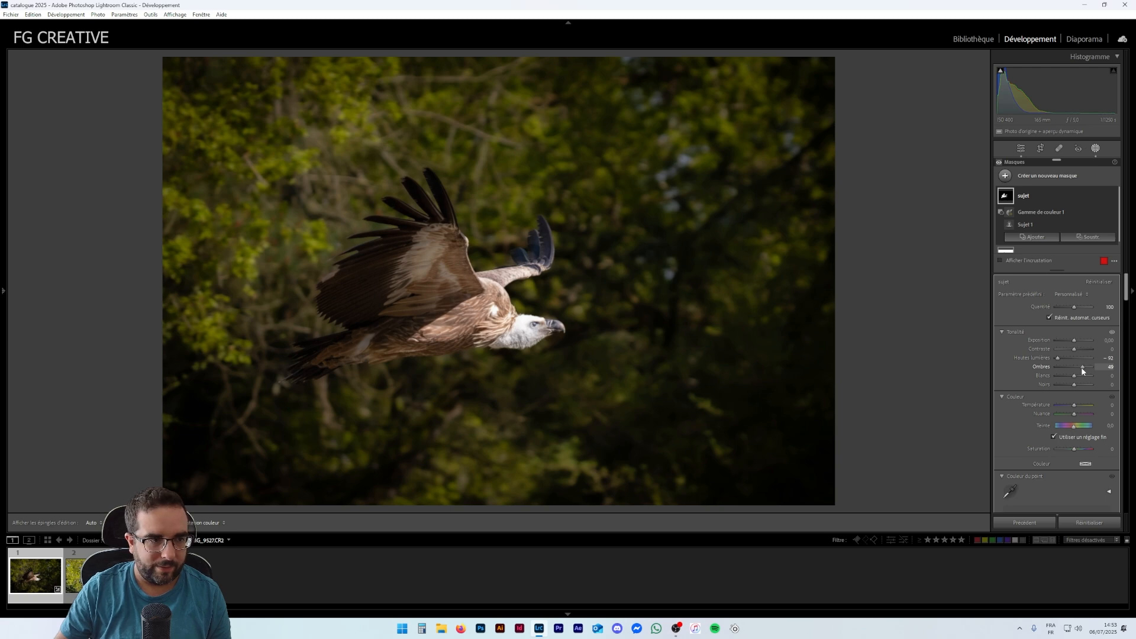
mouse_move(1075, 377)
mouse_down()
mouse_move(1070, 386)
mouse_move(1090, 387)
mouse_move(1064, 385)
mouse_move(1073, 387)
mouse_up()
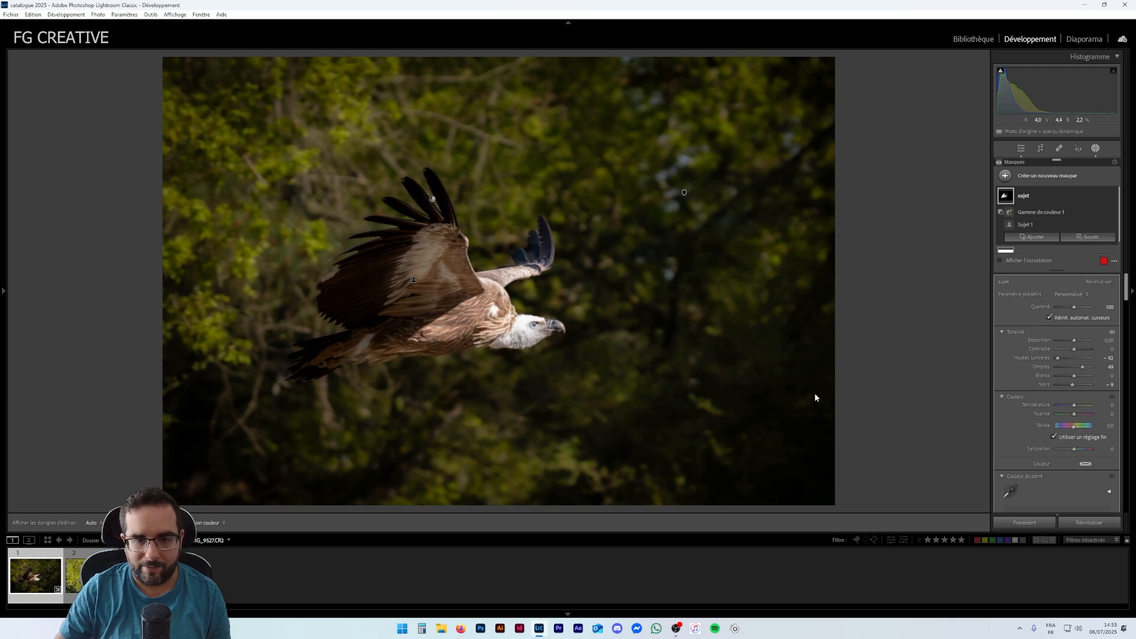
- Set the sujet mask's Texture to +54, Clarity to +22 and Dehaze to −16
scroll(1039, 419, down, 3)
scroll(1039, 419, down, 10)
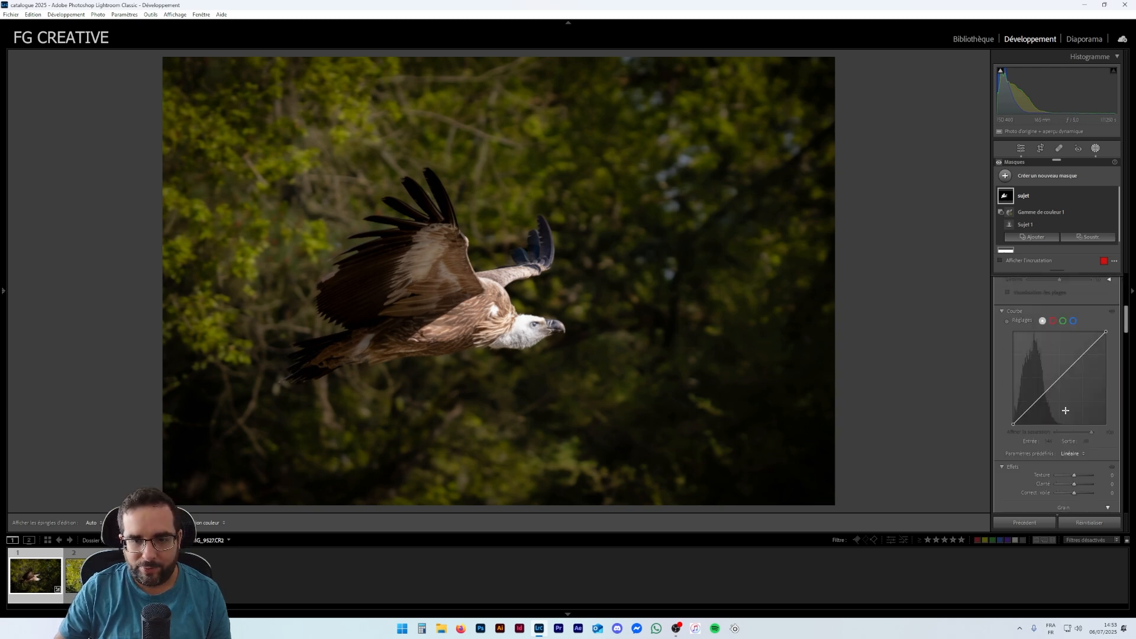
drag(1074, 335, 1079, 346)
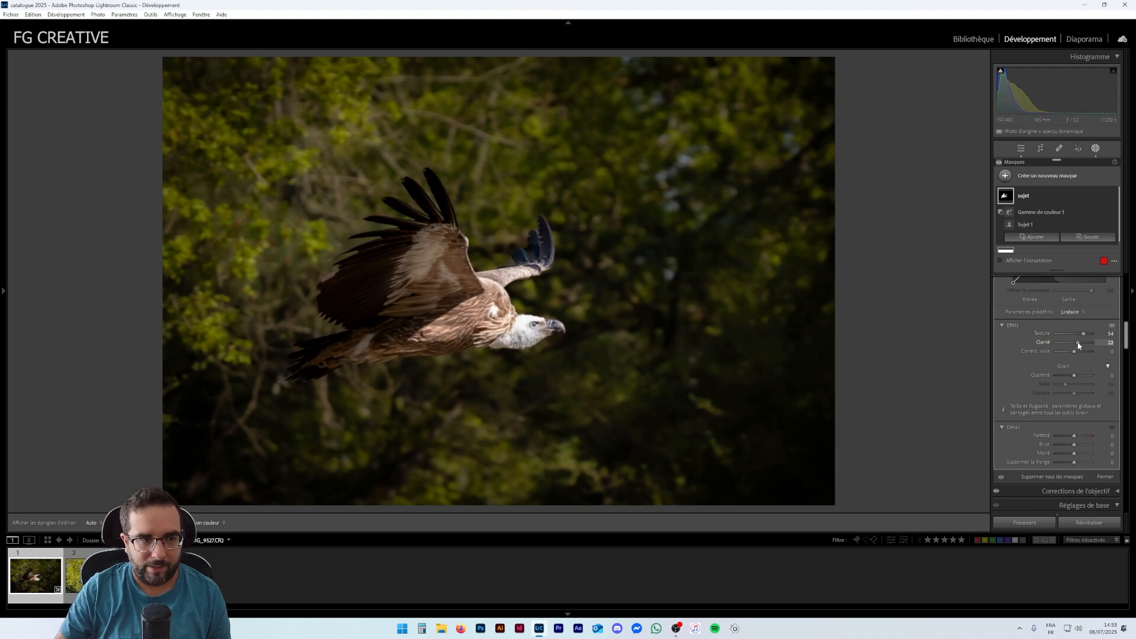
drag(1075, 354, 1074, 355)
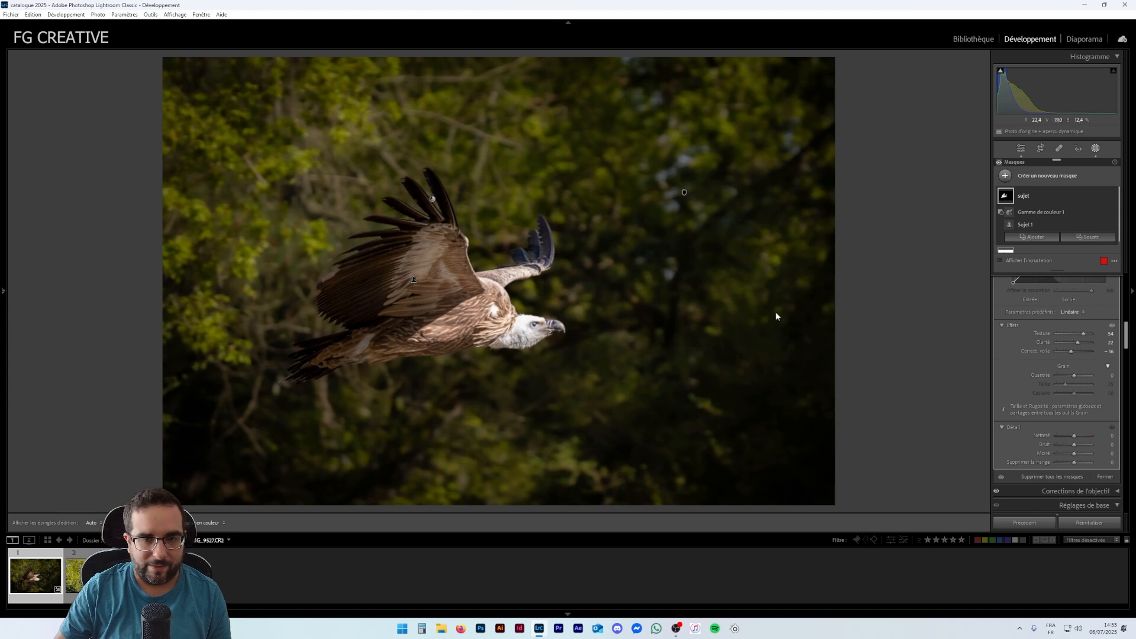
- Create a new brush mask painted over the raised wing, then subtract the background selection from it
scroll(1050, 323, up, 3)
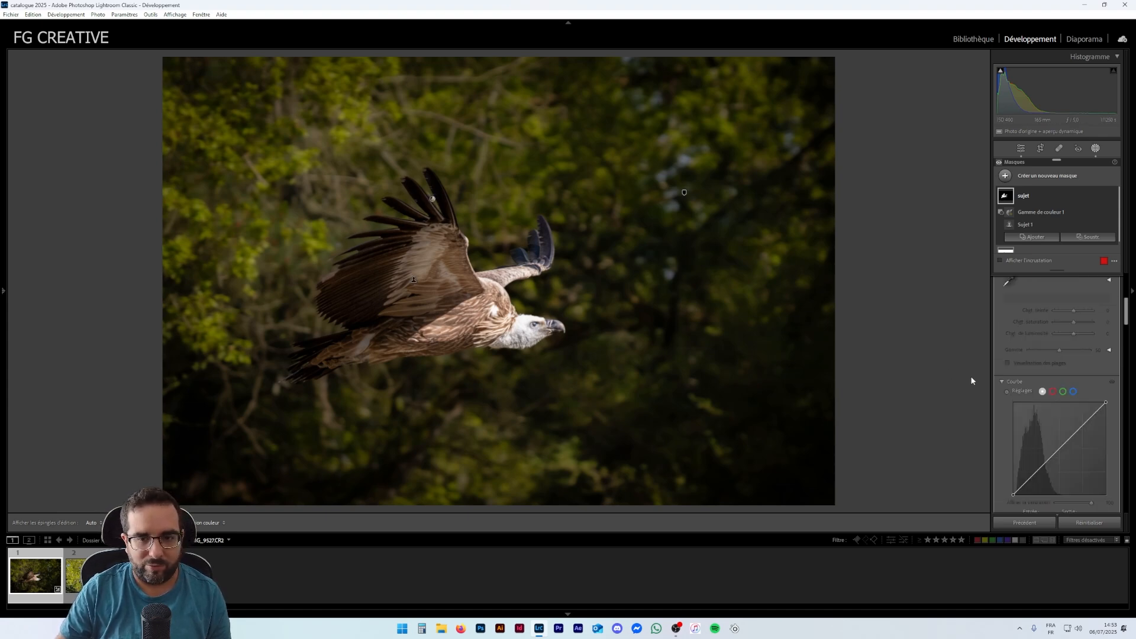
scroll(1047, 362, up, 5)
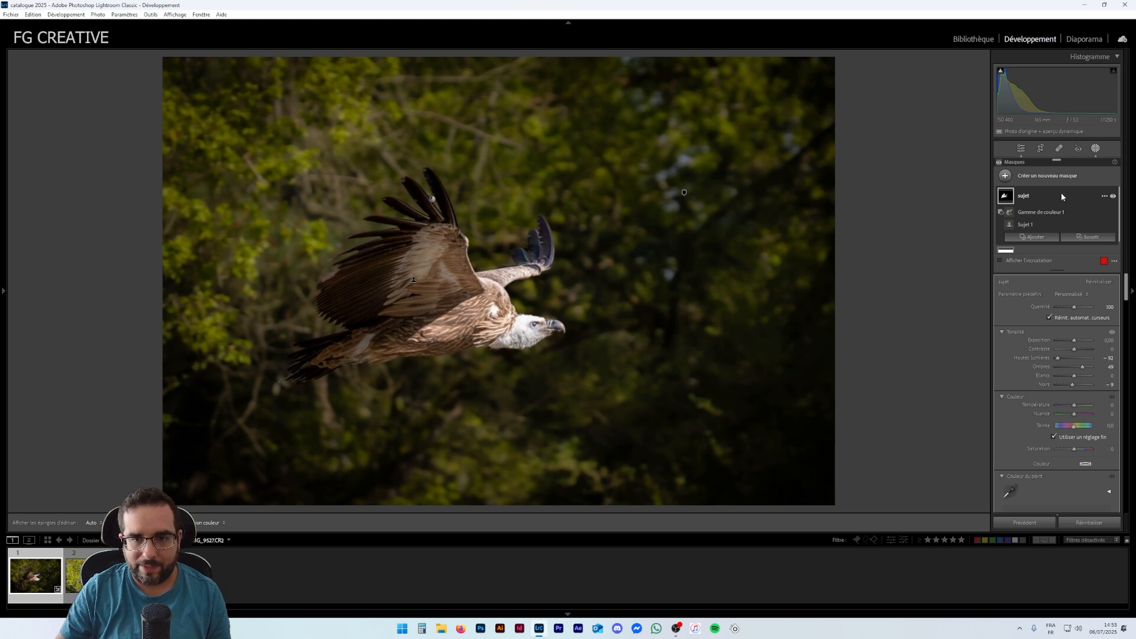
click(1005, 176)
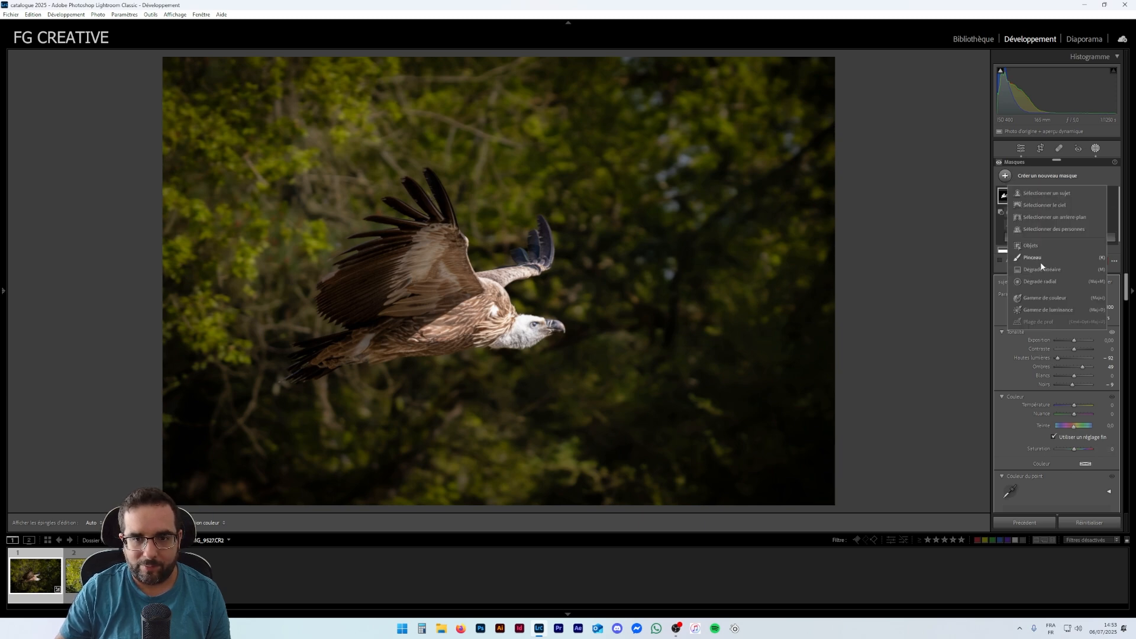
click(1033, 257)
mouse_move(427, 185)
mouse_down()
mouse_move(332, 292)
mouse_move(349, 266)
mouse_move(289, 380)
mouse_move(408, 191)
mouse_move(349, 247)
mouse_move(382, 205)
mouse_move(456, 183)
mouse_move(400, 208)
mouse_up()
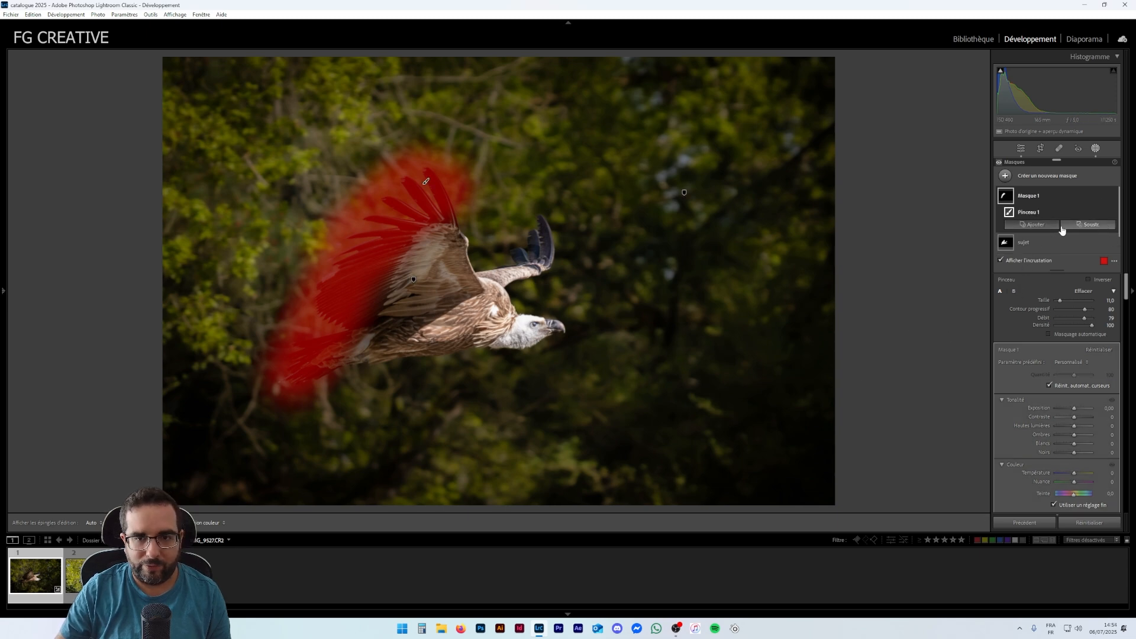
click(1090, 224)
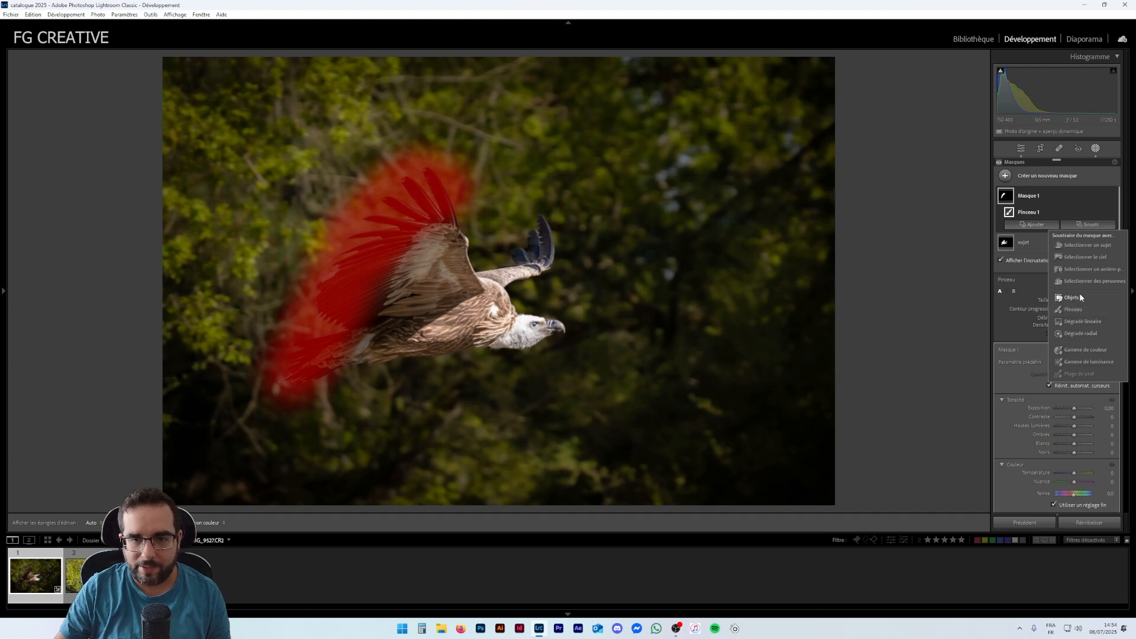
click(1083, 270)
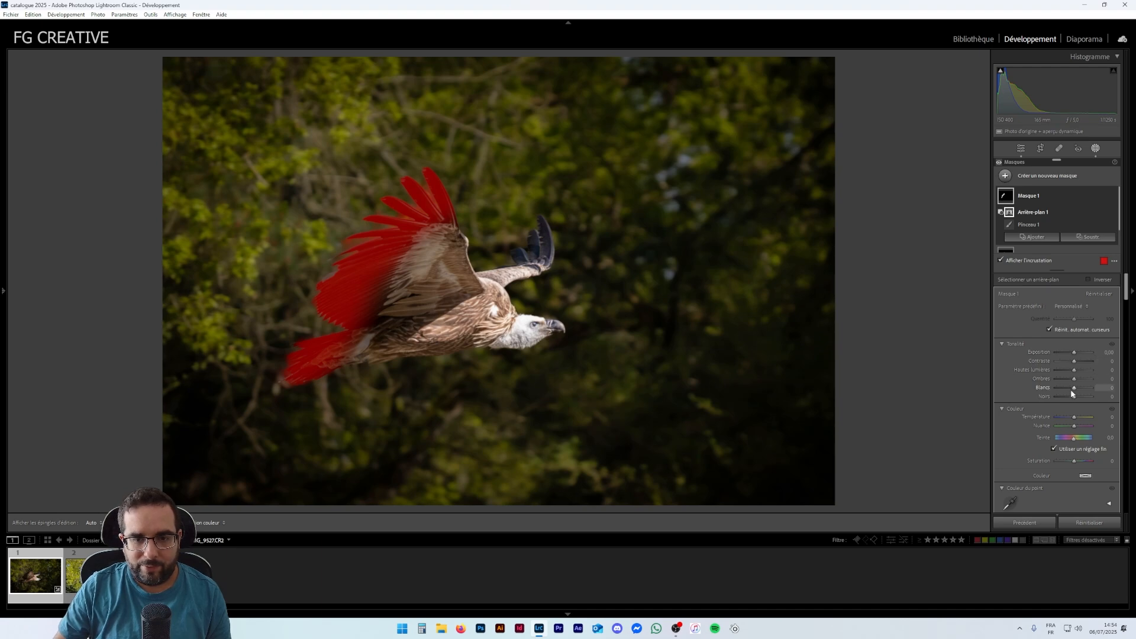
- Set the wing mask's blacks to +8 and whites to +8, toggling the mask's visibility to compare
drag(1076, 399, 1078, 400)
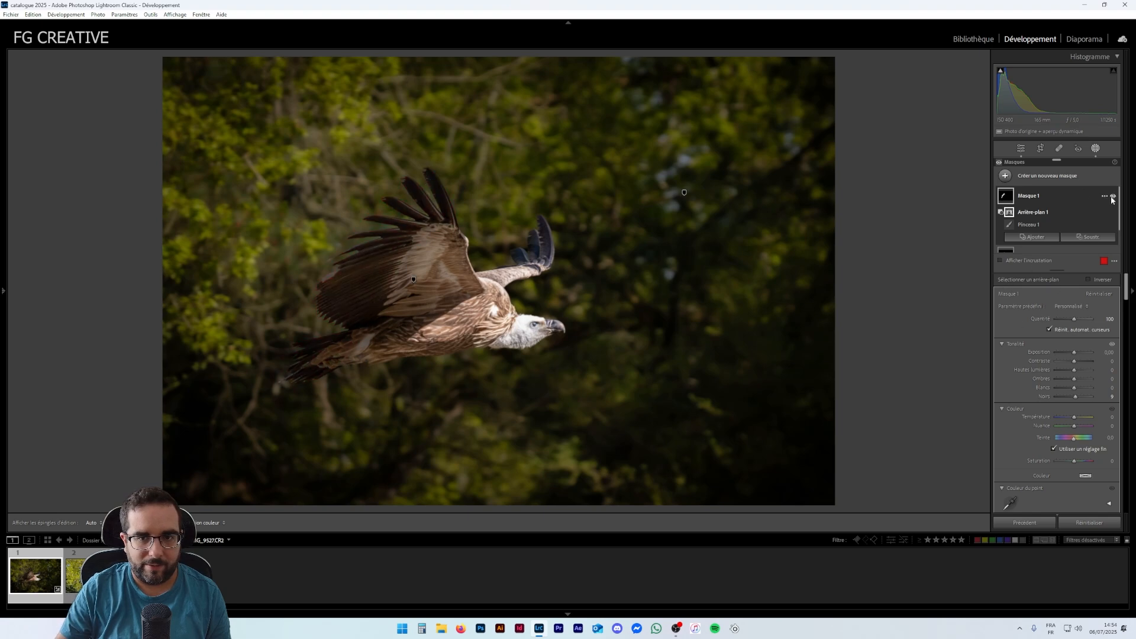
click(1113, 197)
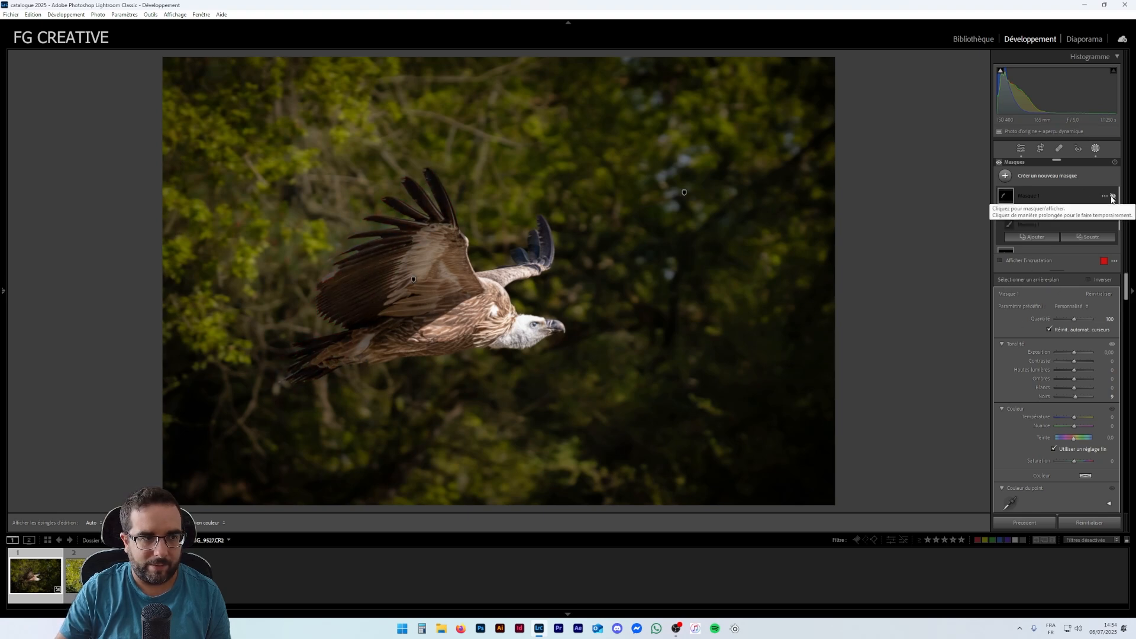
click(1112, 196)
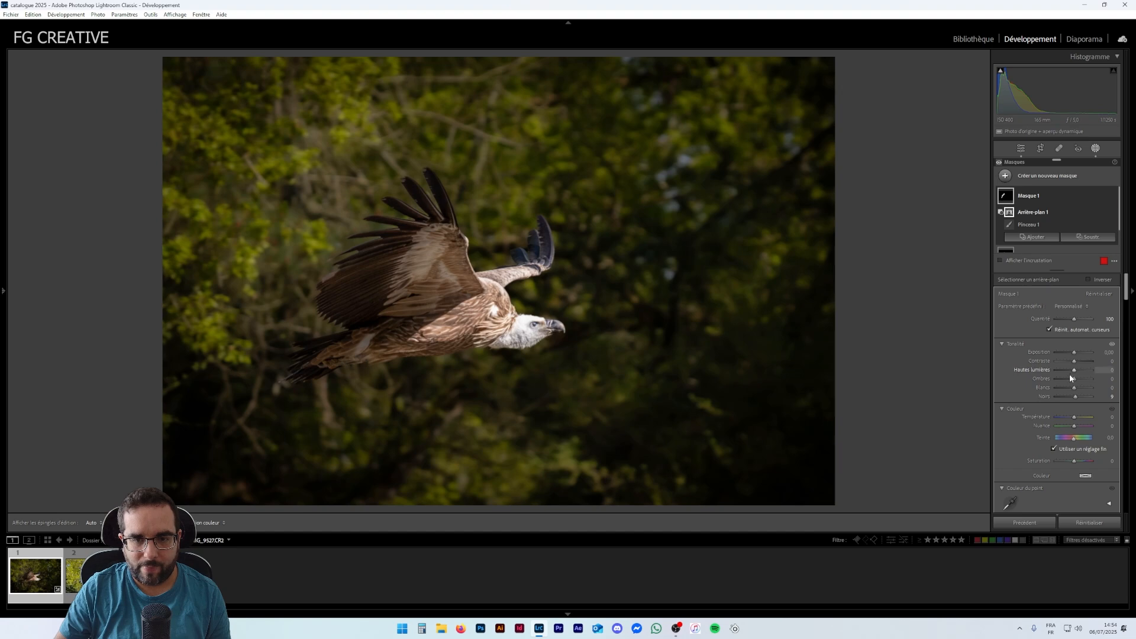
drag(1074, 390, 1076, 397)
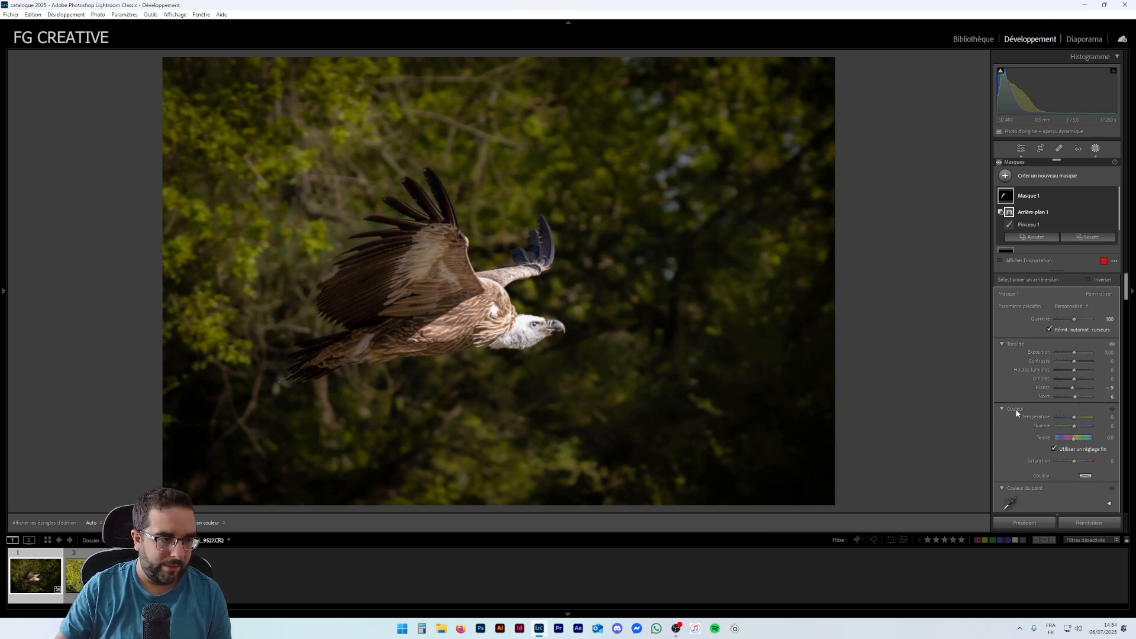
- Leave the masking panel and set the global Vibrance to +44
scroll(1059, 361, down, 5)
scroll(1048, 373, up, 5)
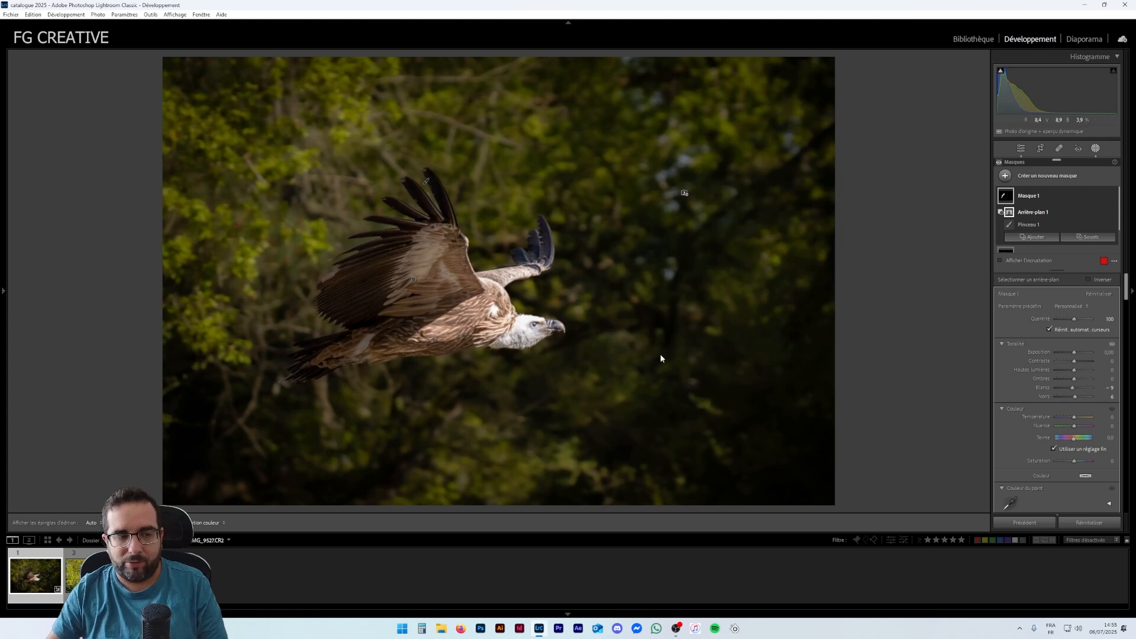
scroll(1052, 350, down, 6)
scroll(1043, 363, up, 6)
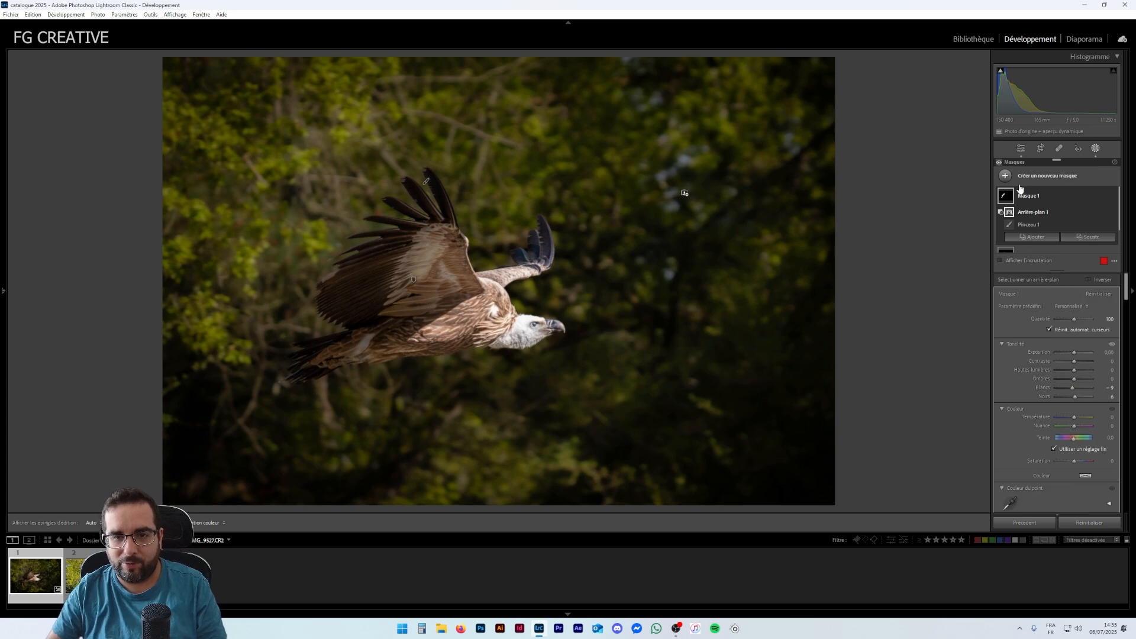
click(1021, 149)
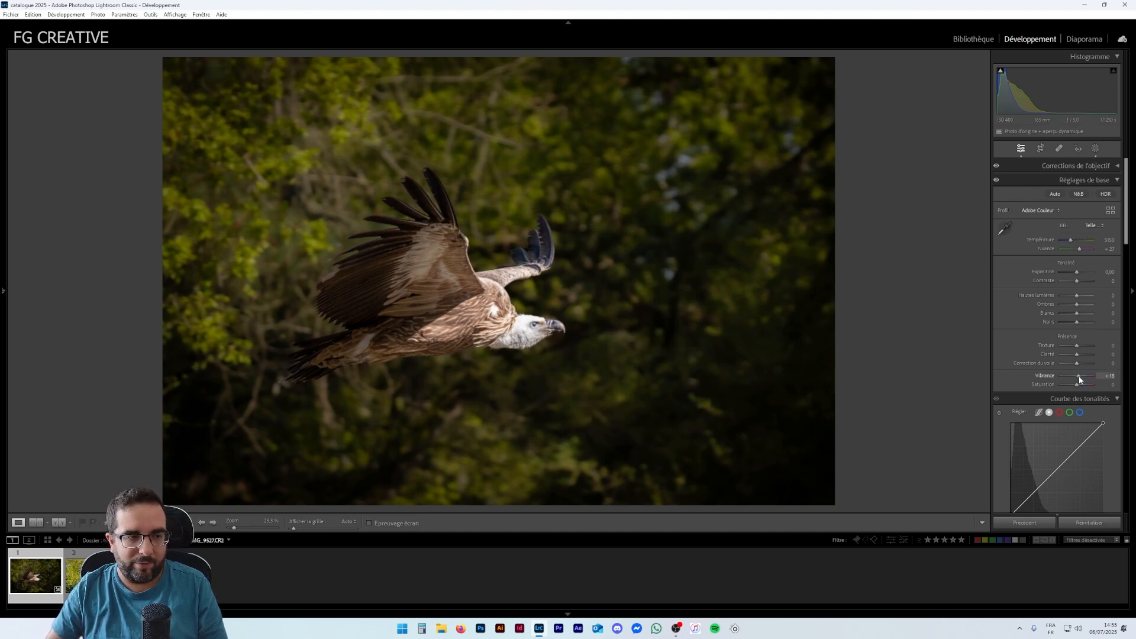
drag(1080, 377, 1085, 377)
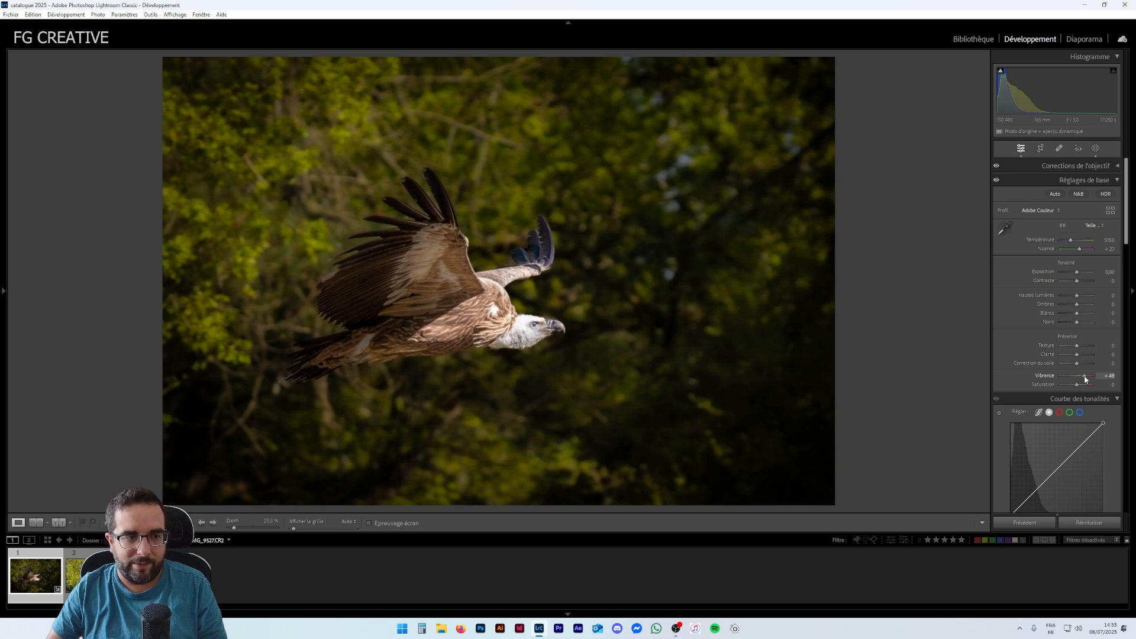
drag(1084, 376, 1083, 376)
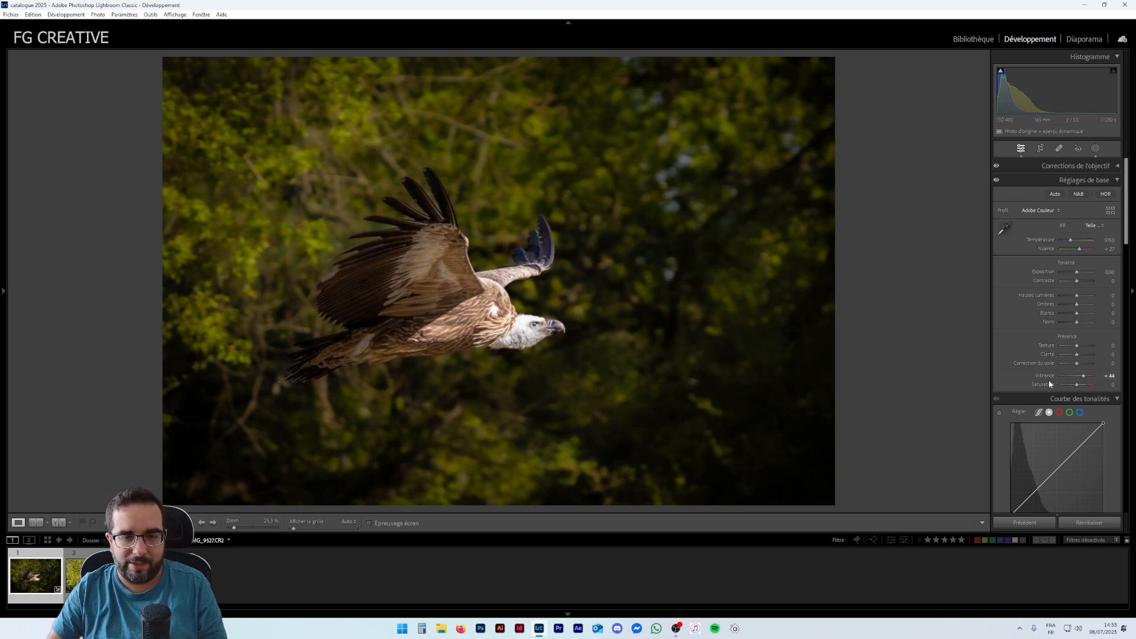
- Select the green channel in the Color Mixer's single-colour mode, after briefly switching to the HSL view and back
scroll(1032, 364, down, 3)
scroll(1032, 365, down, 5)
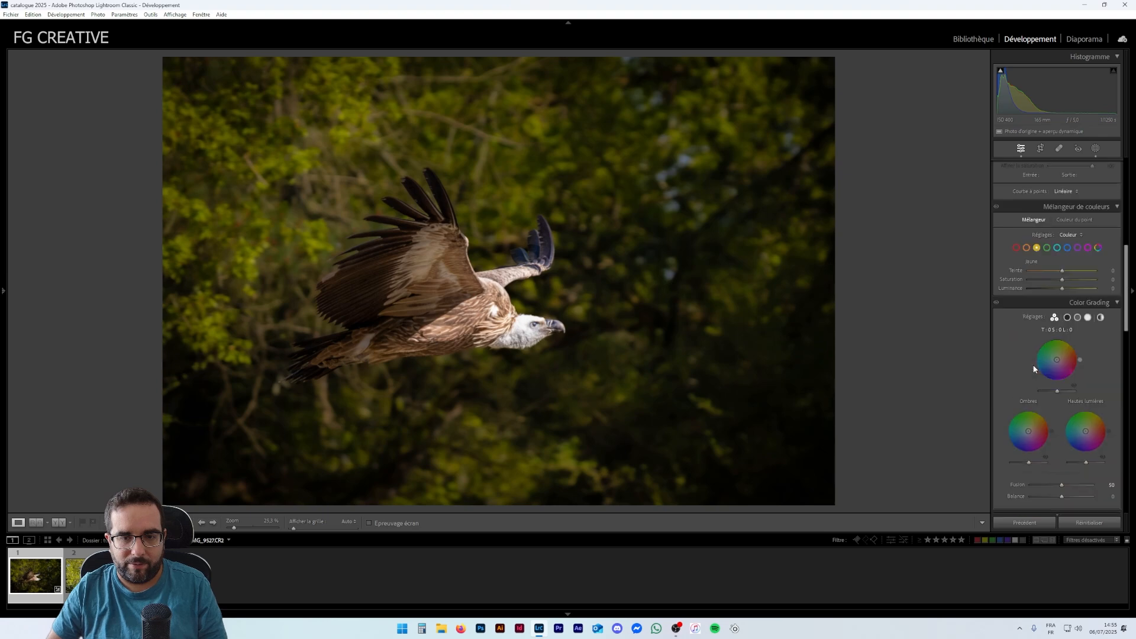
scroll(1022, 315, up, 2)
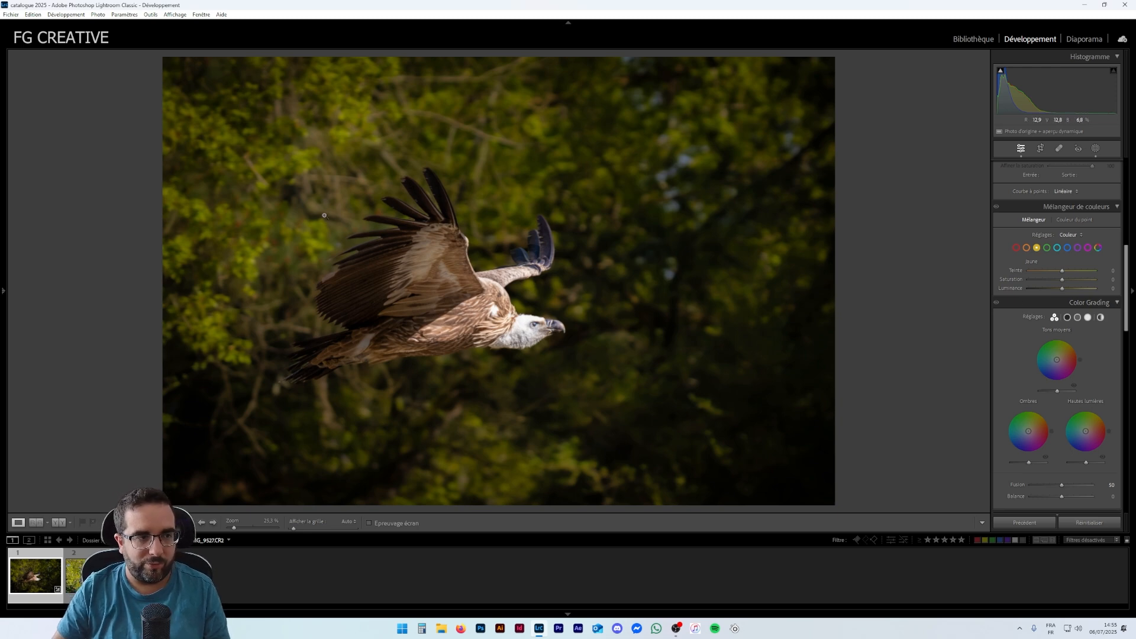
click(1047, 248)
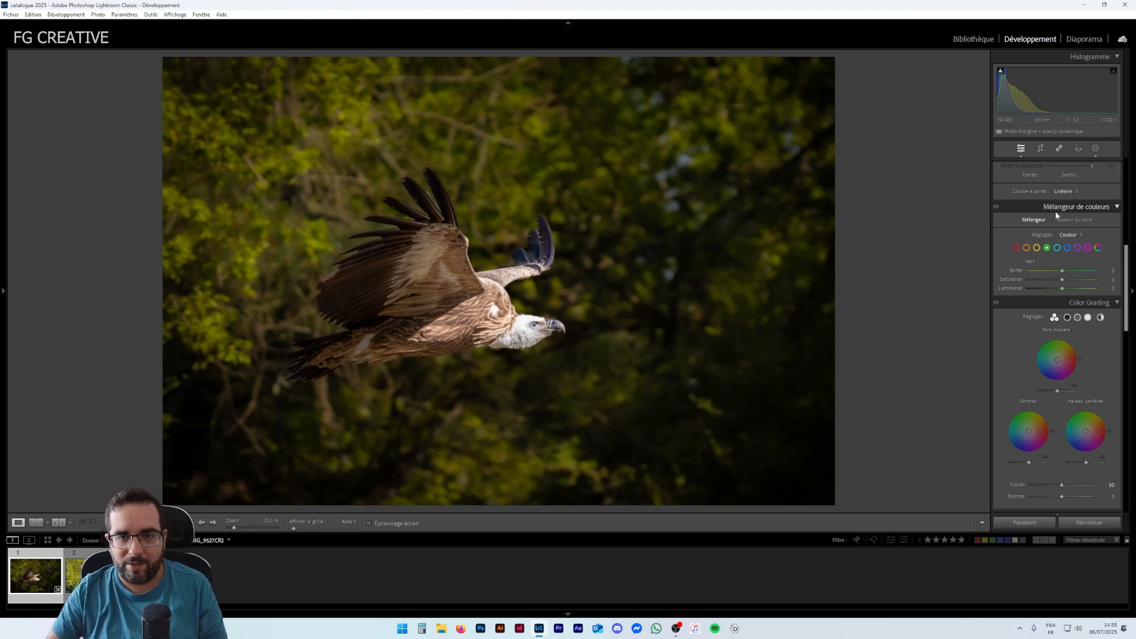
click(1063, 236)
click(1068, 245)
scroll(1056, 283, down, 2)
scroll(1055, 284, up, 2)
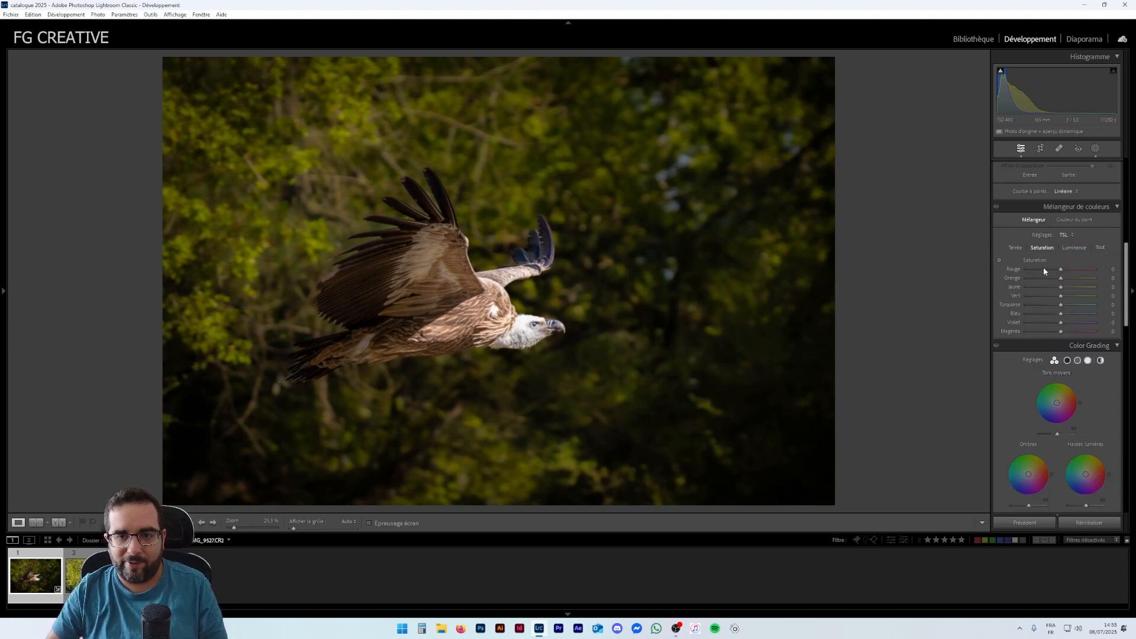
scroll(1128, 279, up, 1)
scroll(1128, 279, down, 1)
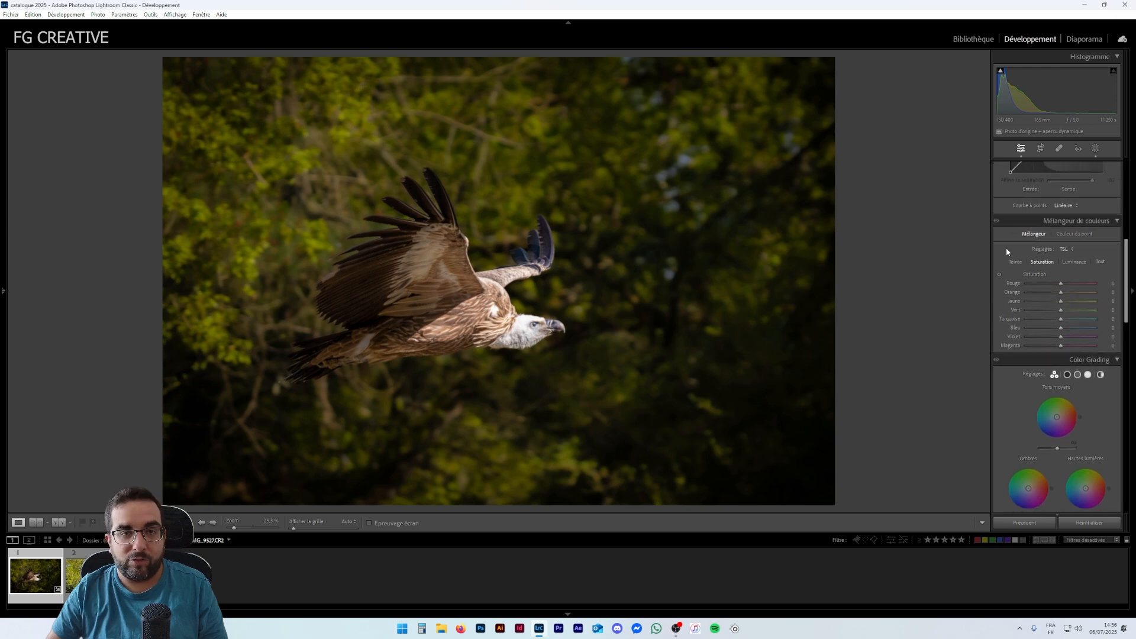
click(1065, 250)
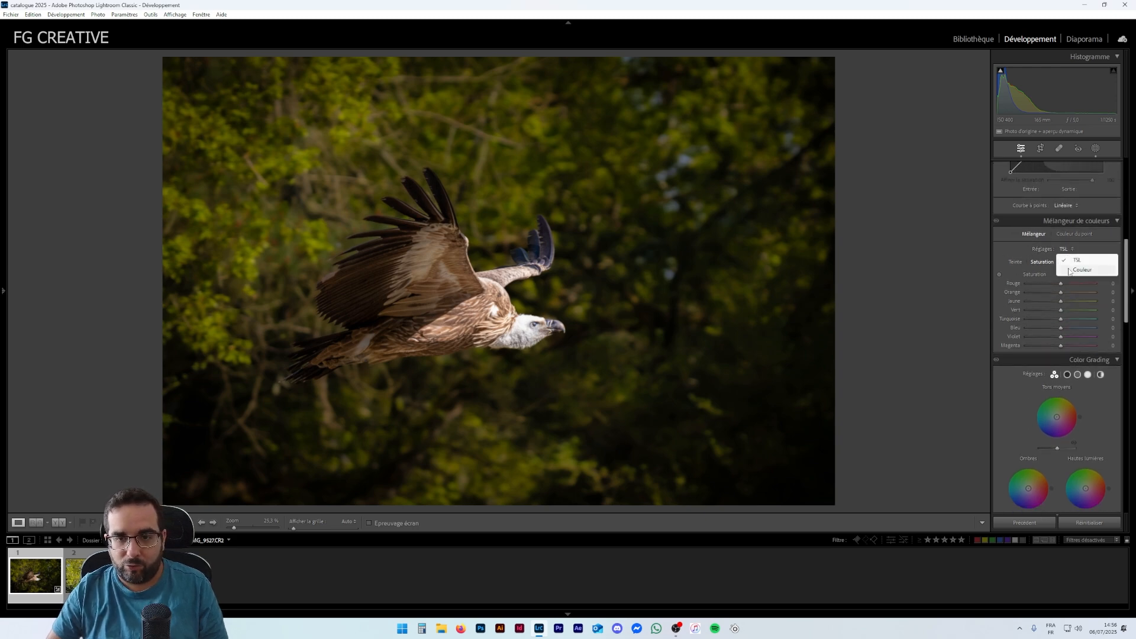
click(1069, 270)
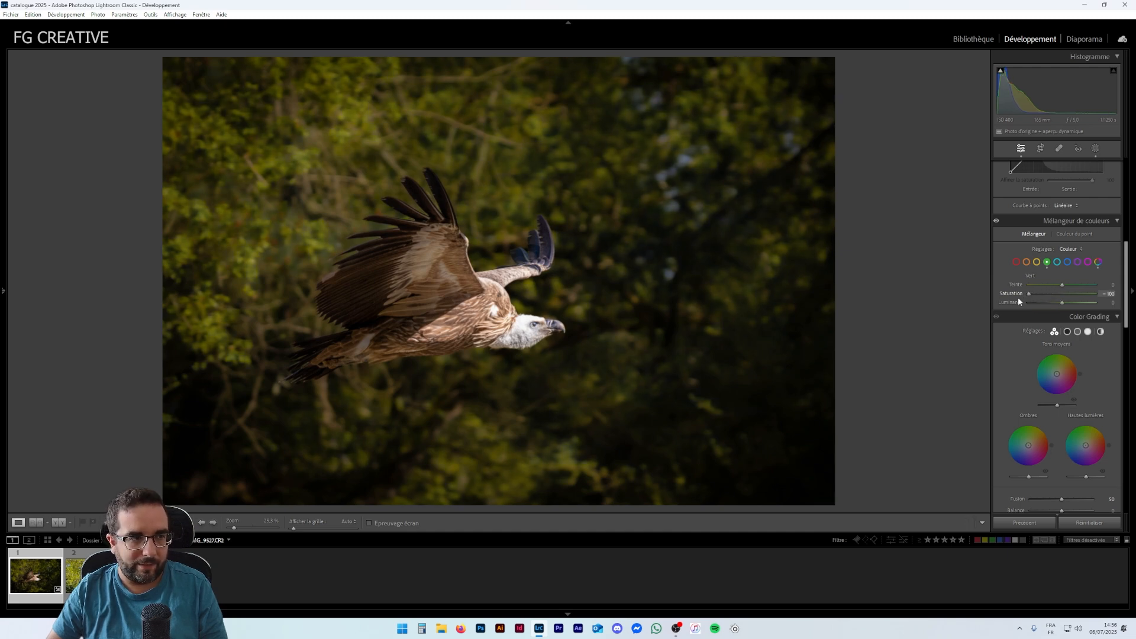
- Lower the green saturation, then select yellow and set its saturation to −26
drag(1030, 296, 1036, 296)
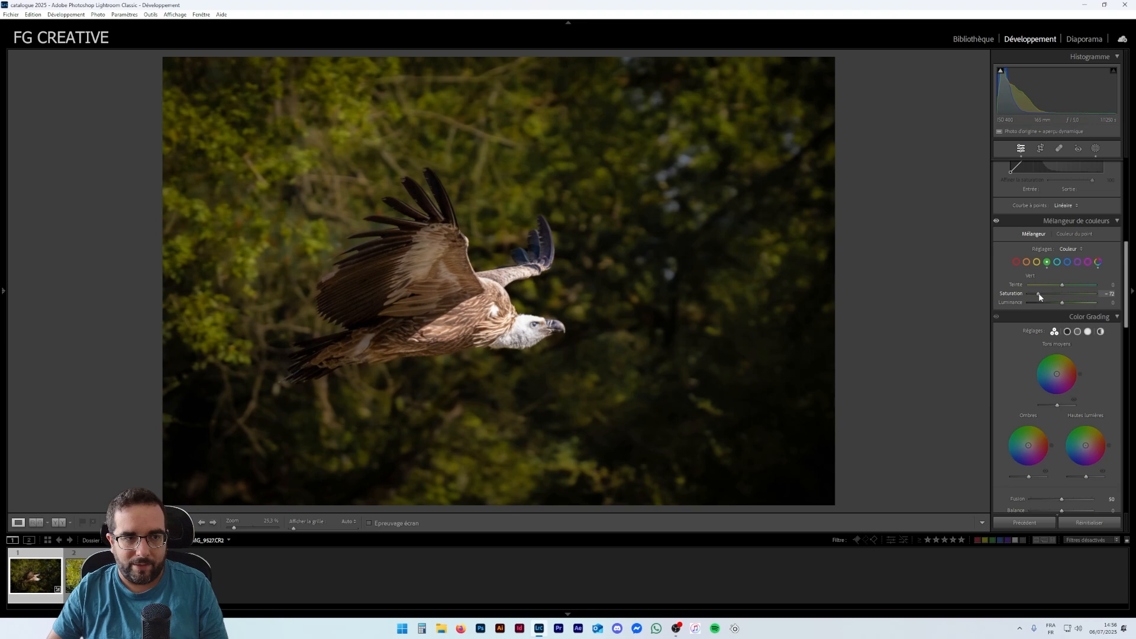
drag(1039, 294, 1041, 294)
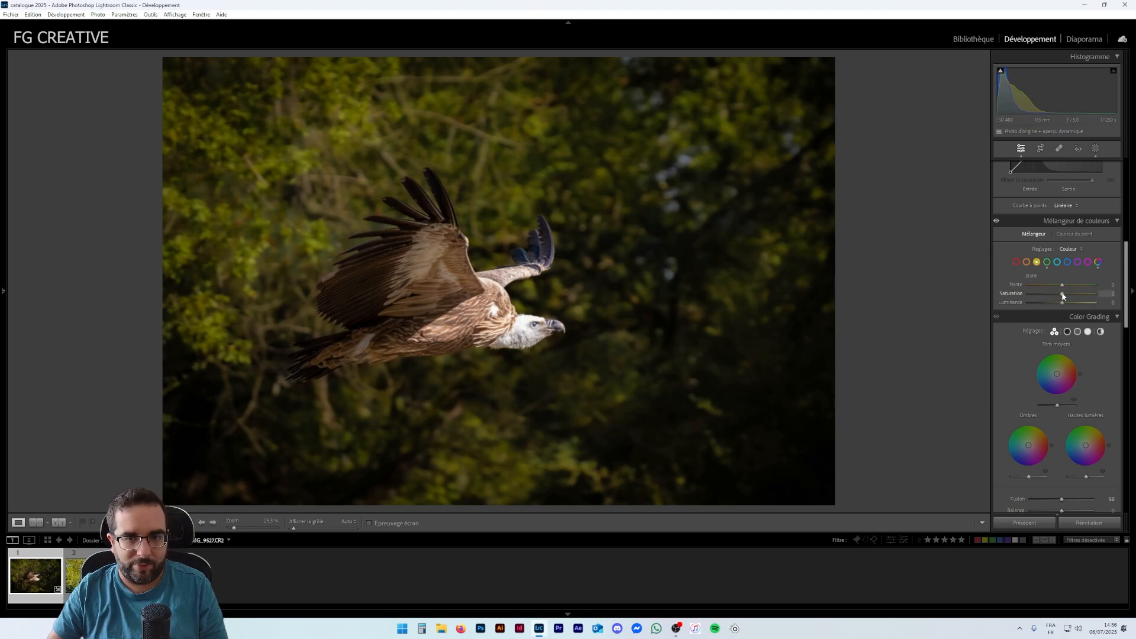
mouse_move(1059, 293)
mouse_down()
mouse_move(1042, 291)
mouse_move(1053, 294)
mouse_up()
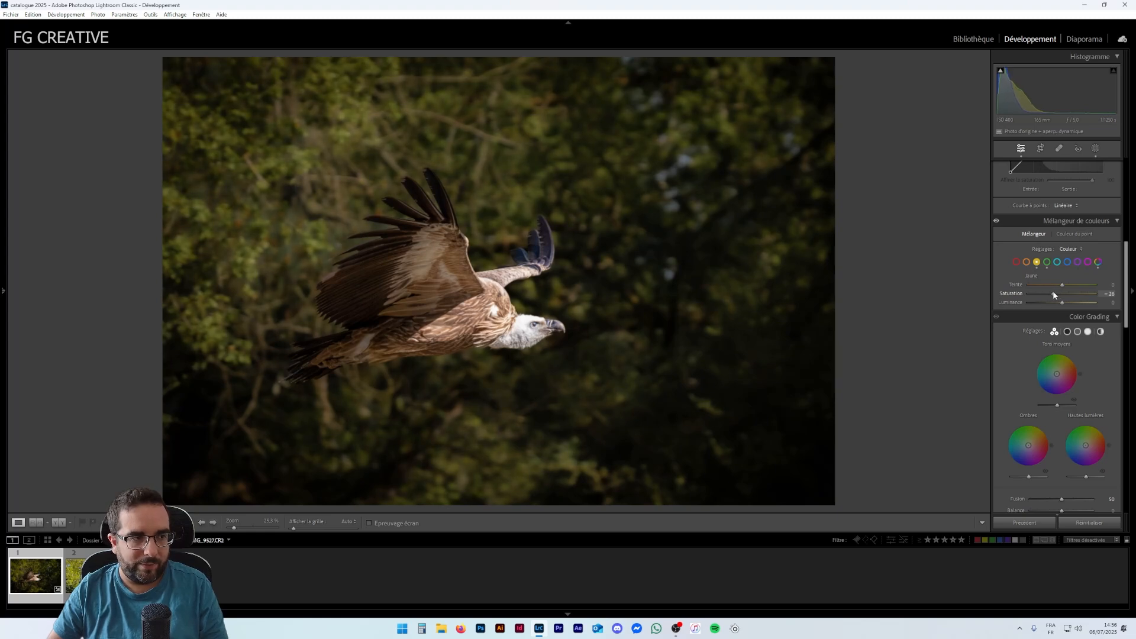
- Lower the yellow saturation slightly further in the Color Mixer
drag(1058, 292, 1054, 293)
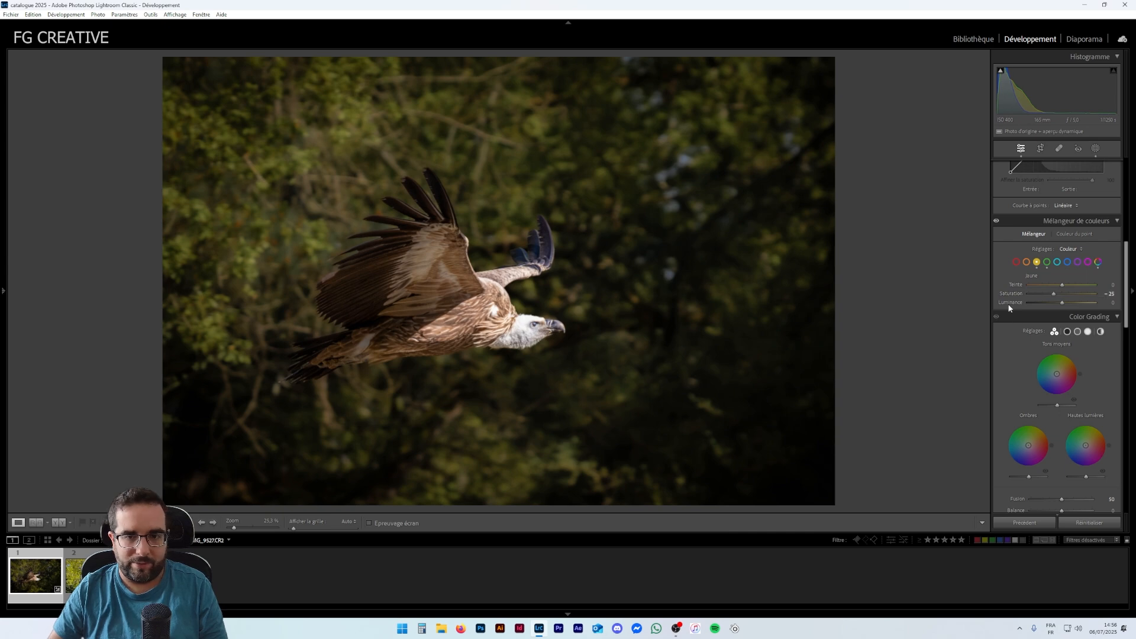
scroll(1010, 308, down, 3)
scroll(1013, 321, down, 10)
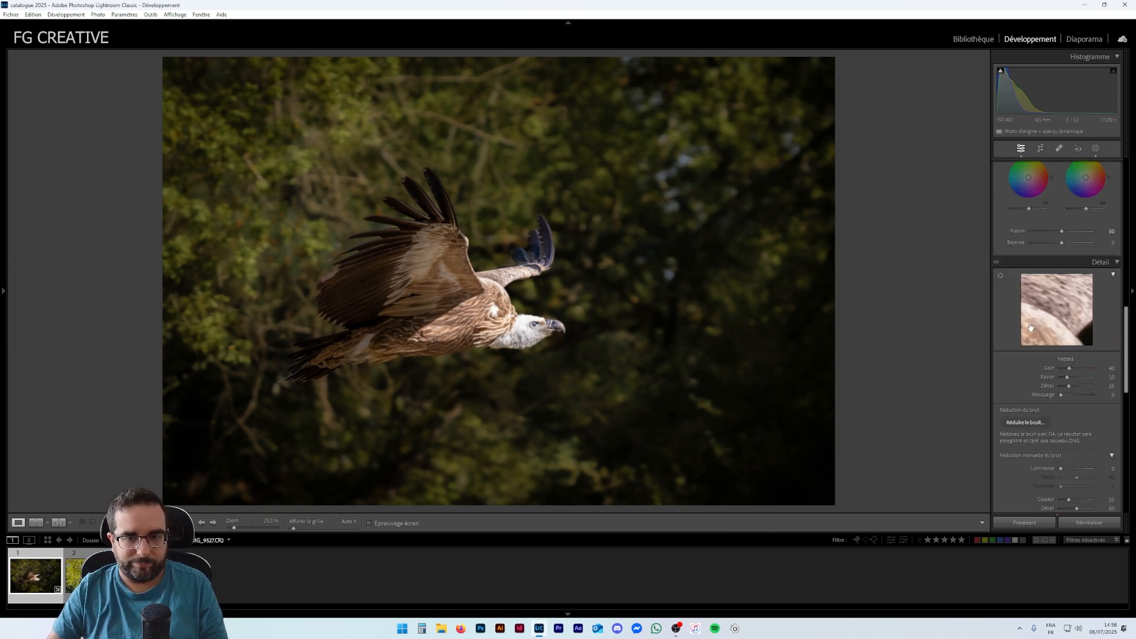
scroll(1046, 323, down, 3)
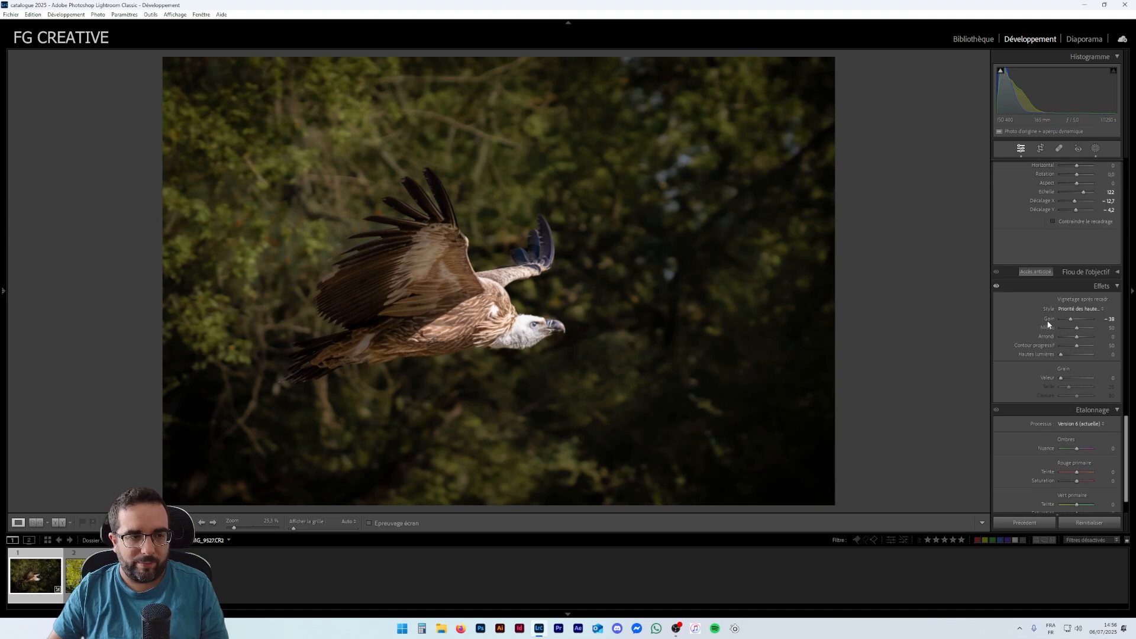
scroll(1041, 321, up, 15)
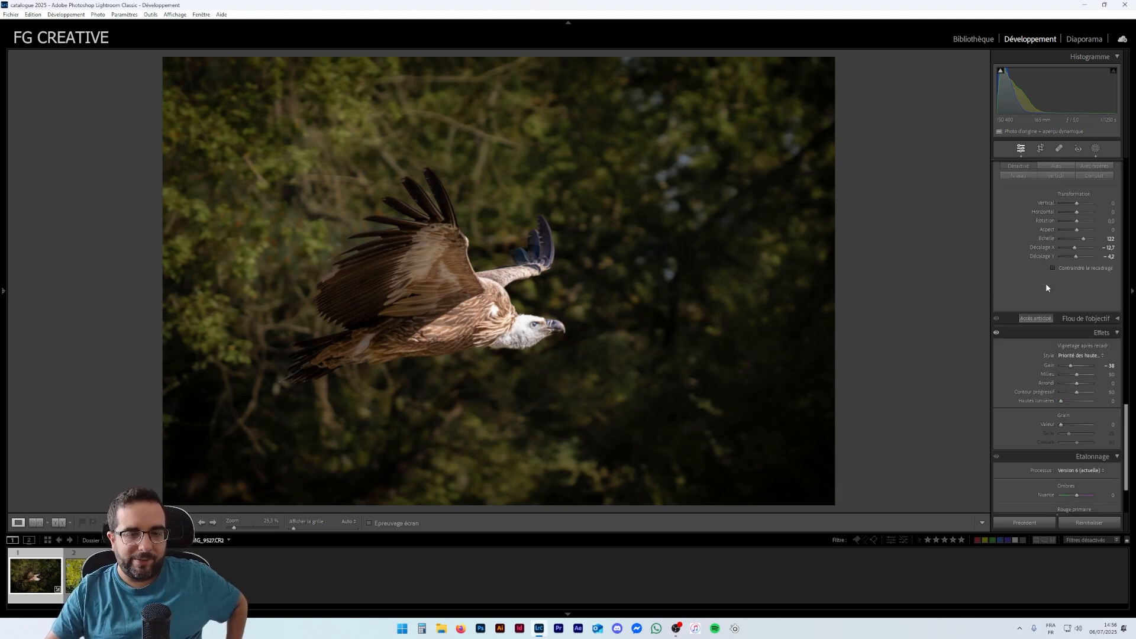
- Create a new linear gradient mask running from the upper-left corner toward the vulture
click(1096, 149)
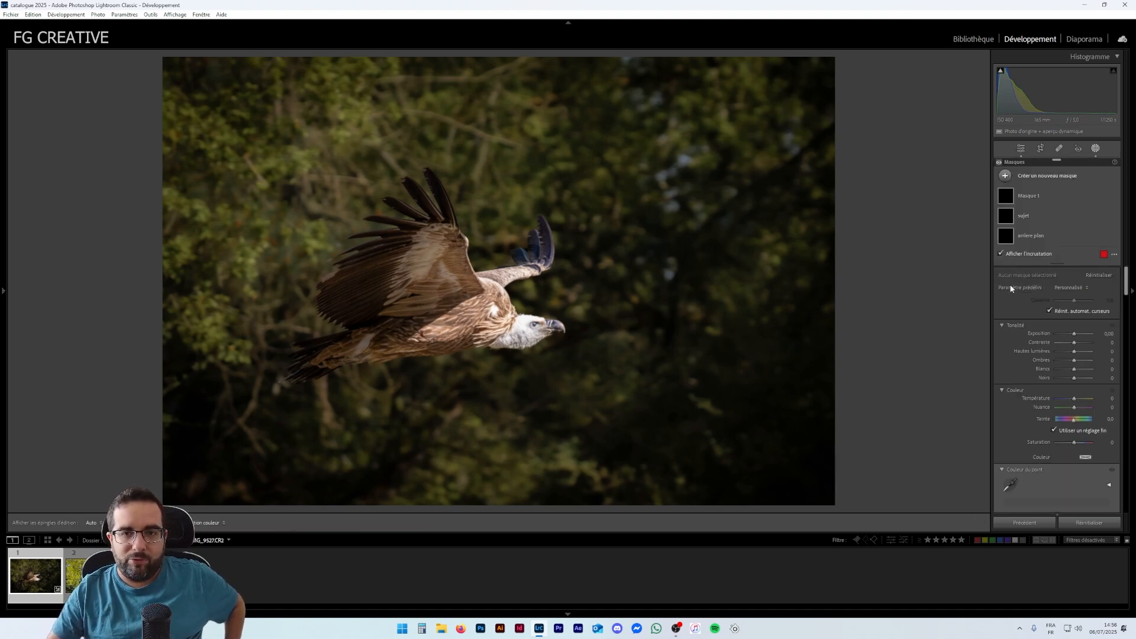
click(1005, 176)
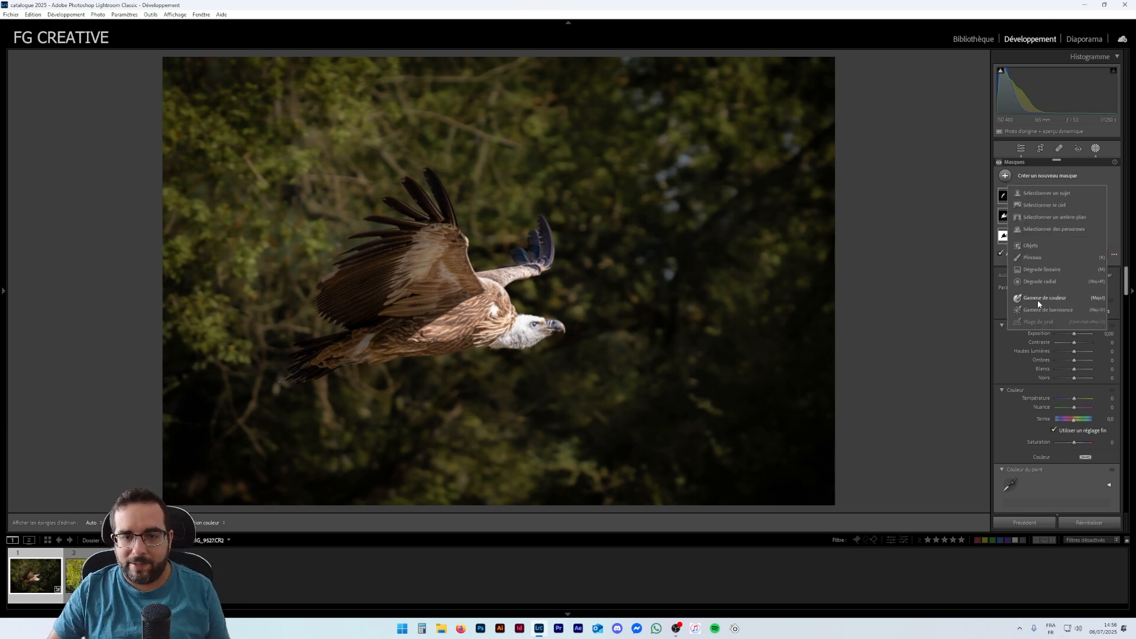
key(Escape)
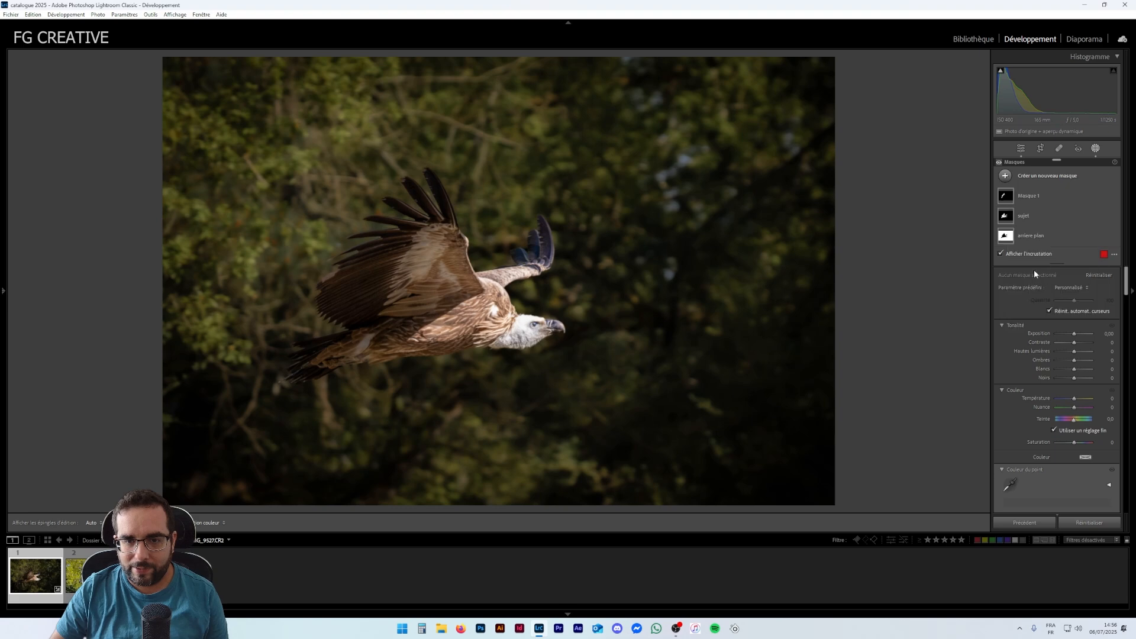
drag(233, 120, 465, 352)
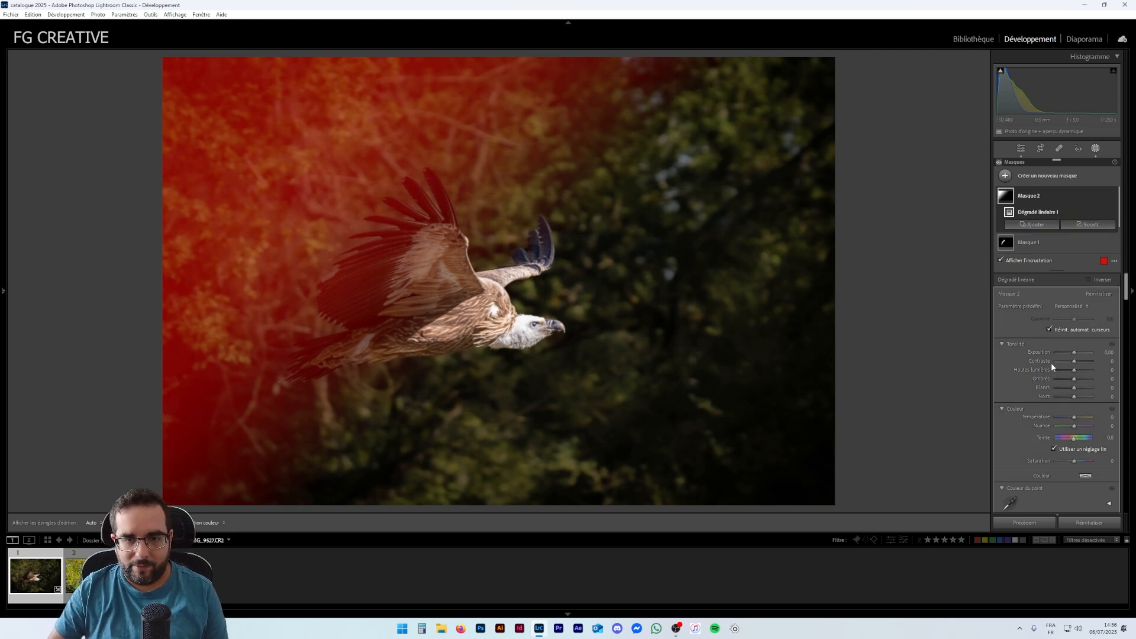
- Subtract the subject from the gradient mask using Select Subject, then hide the mask overlay
click(1082, 228)
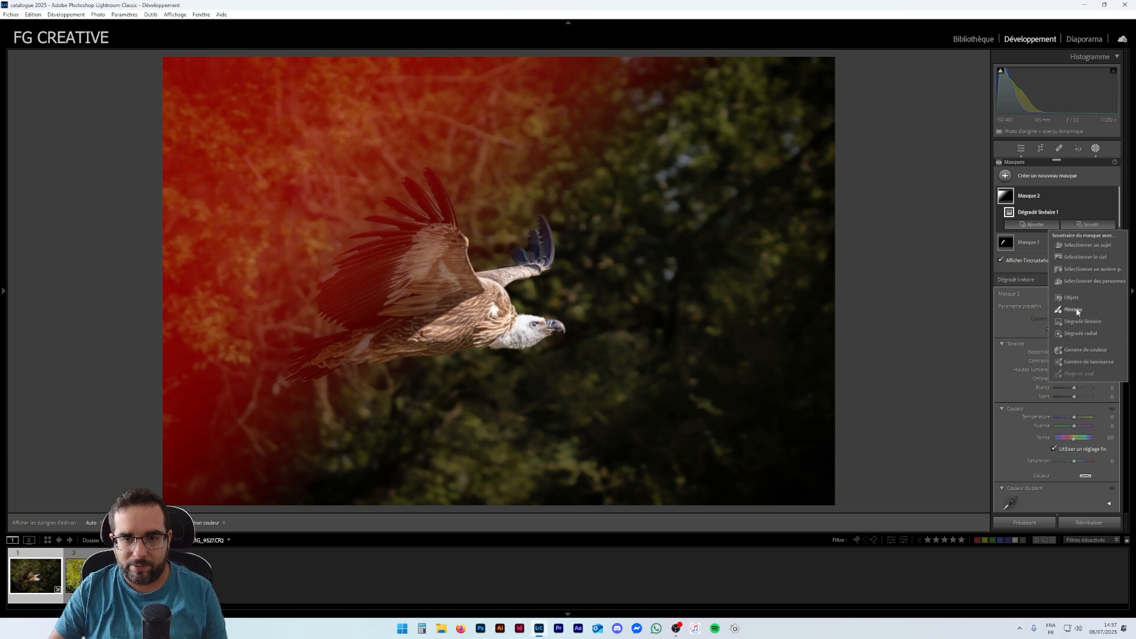
click(1077, 246)
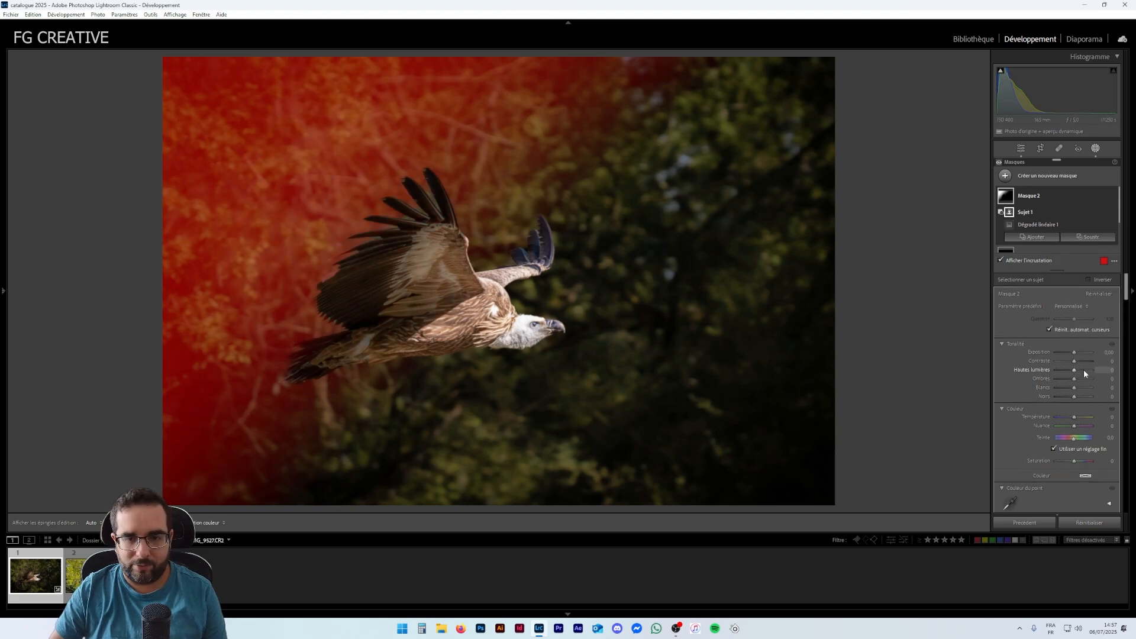
key(o)
- Set the gradient mask's exposure to −0.96, contrast to 42 and shadows to −34
drag(1074, 351, 1070, 354)
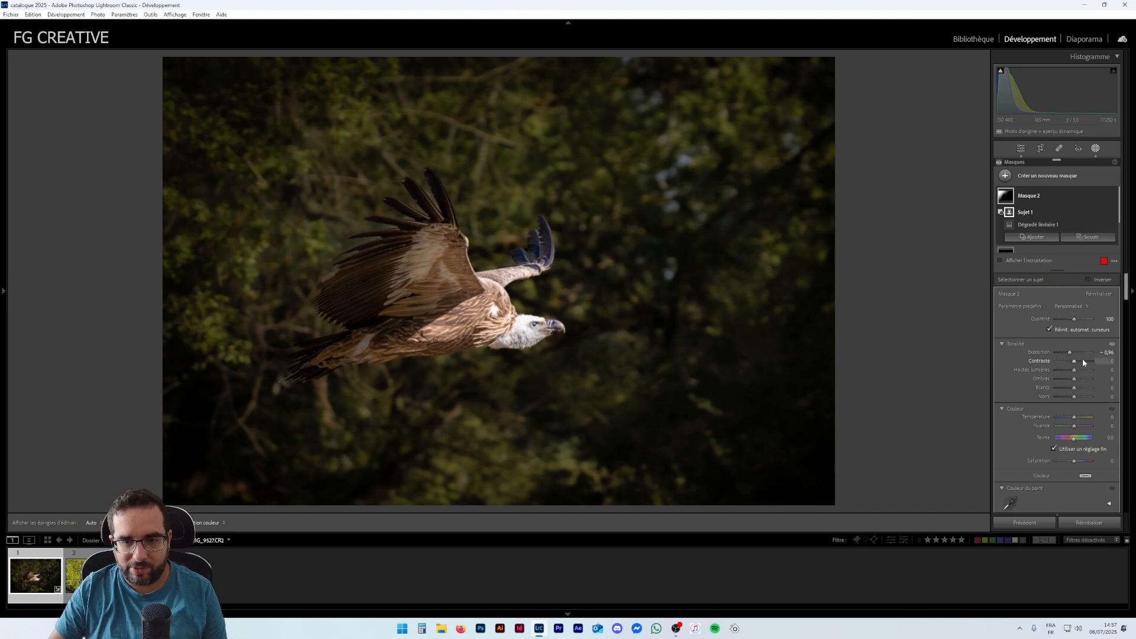
drag(1075, 363, 1085, 363)
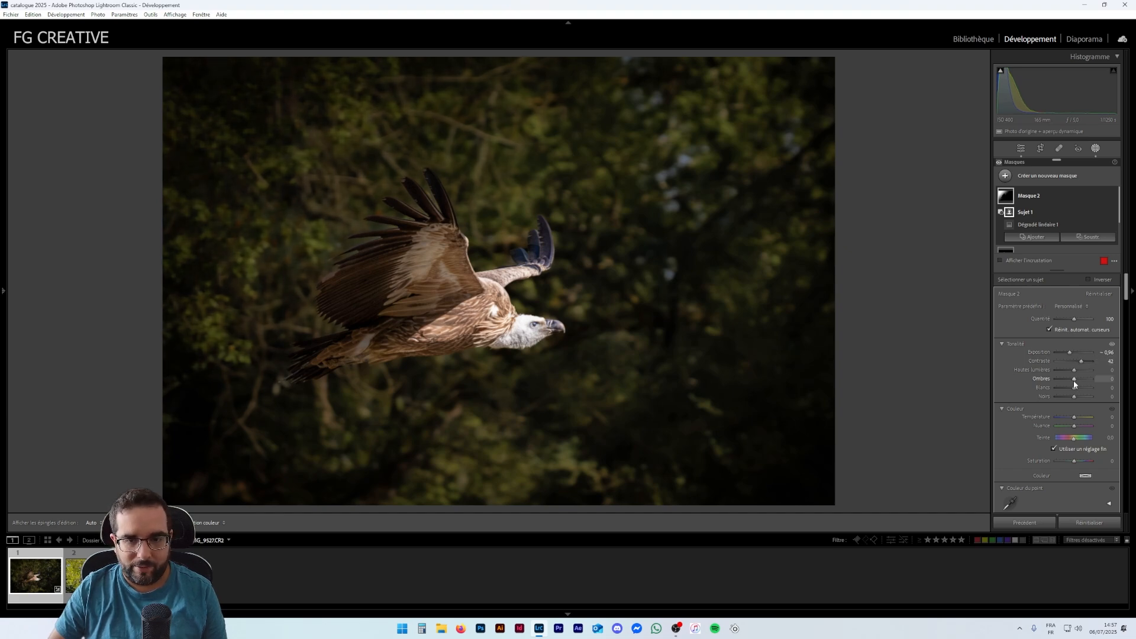
drag(1072, 382, 1074, 397)
double_click(1074, 396)
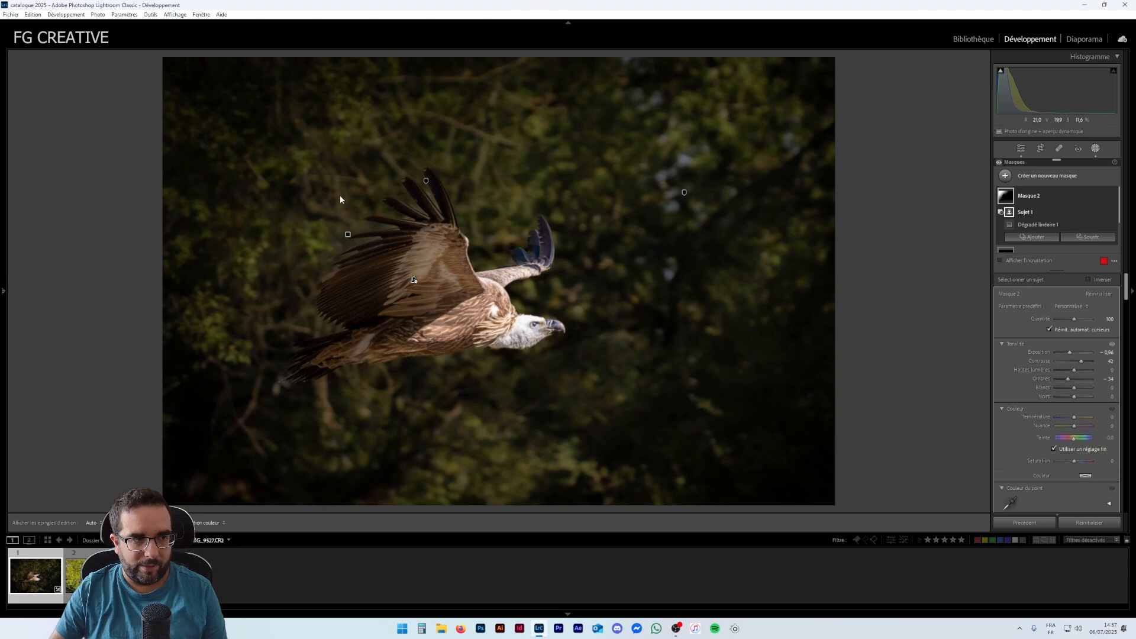
- Set the gradient mask's saturation to −27
click(348, 235)
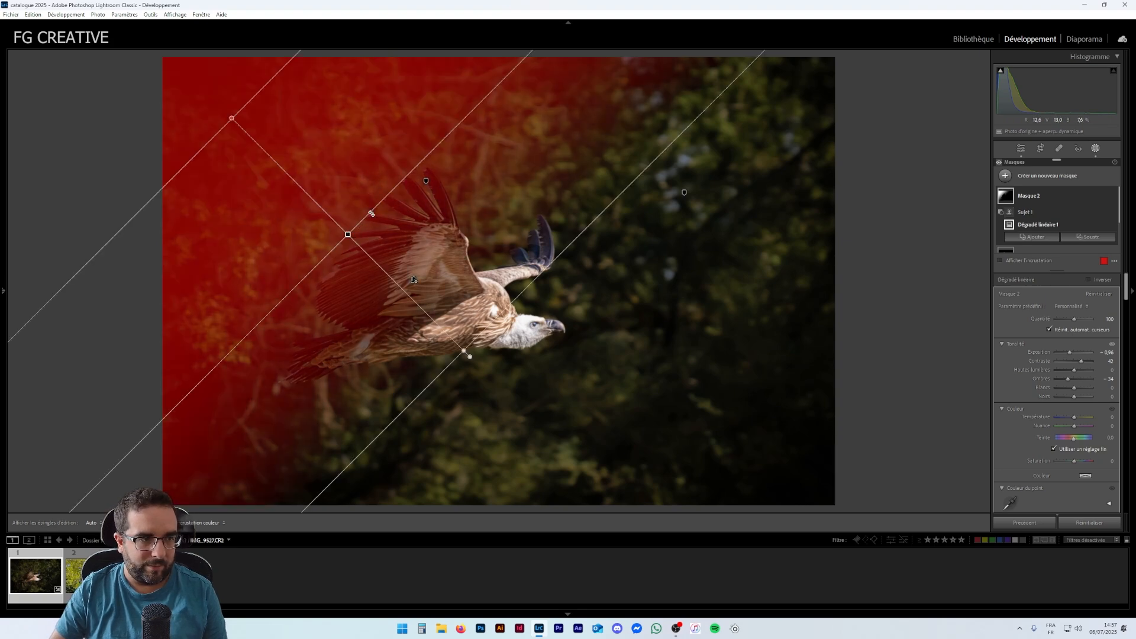
click(1028, 345)
click(1030, 345)
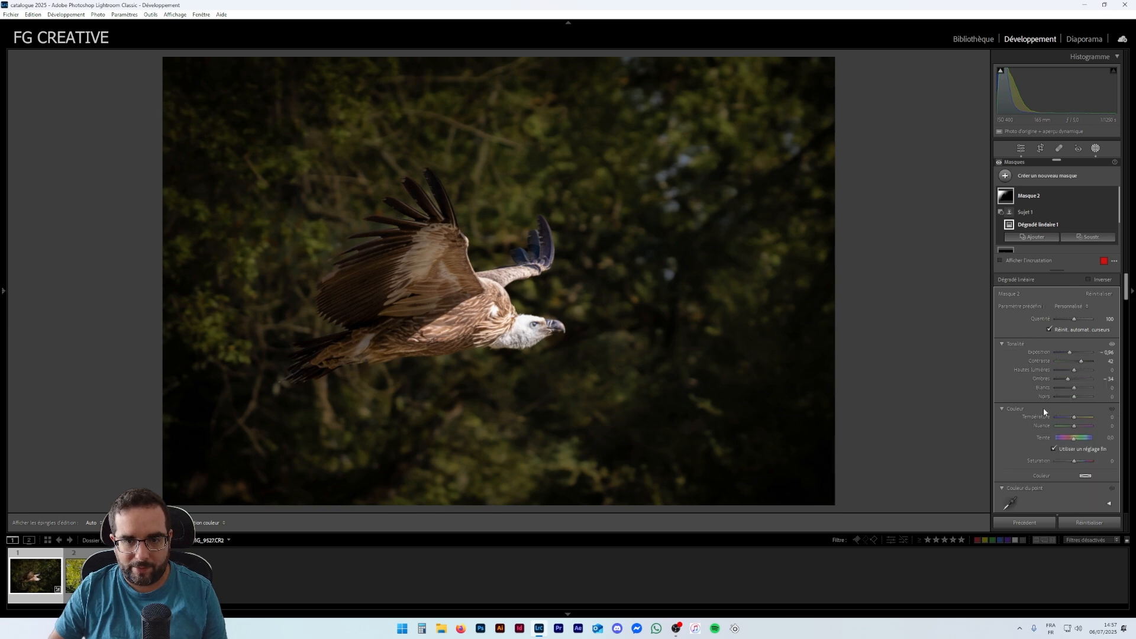
mouse_move(1073, 396)
mouse_down()
mouse_move(1063, 396)
mouse_move(1073, 396)
mouse_up()
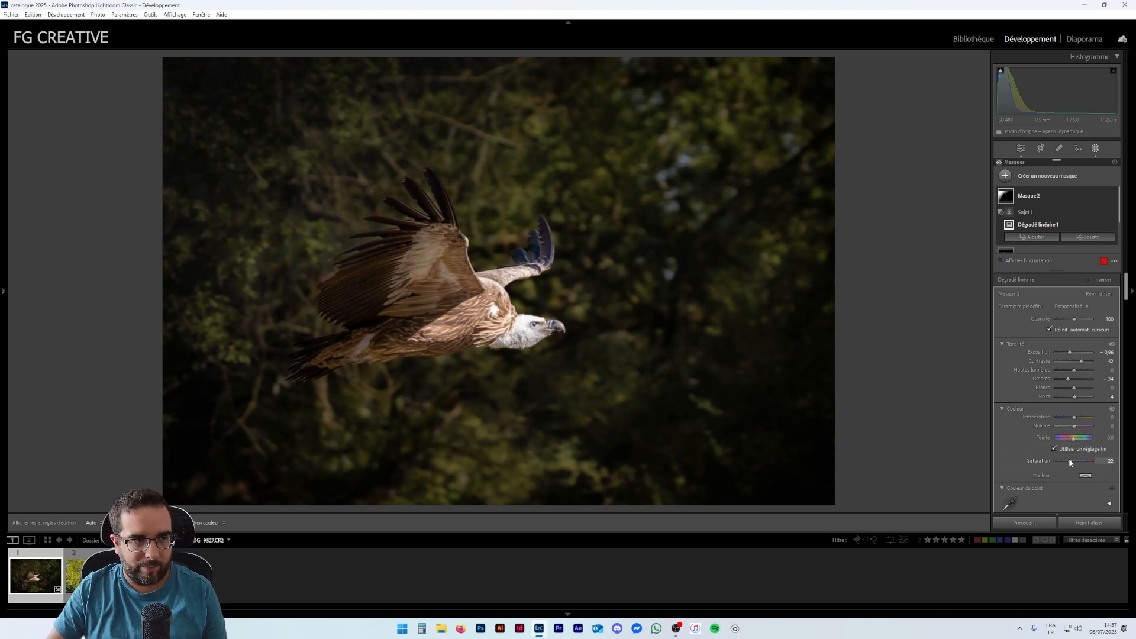
drag(1069, 460, 1067, 460)
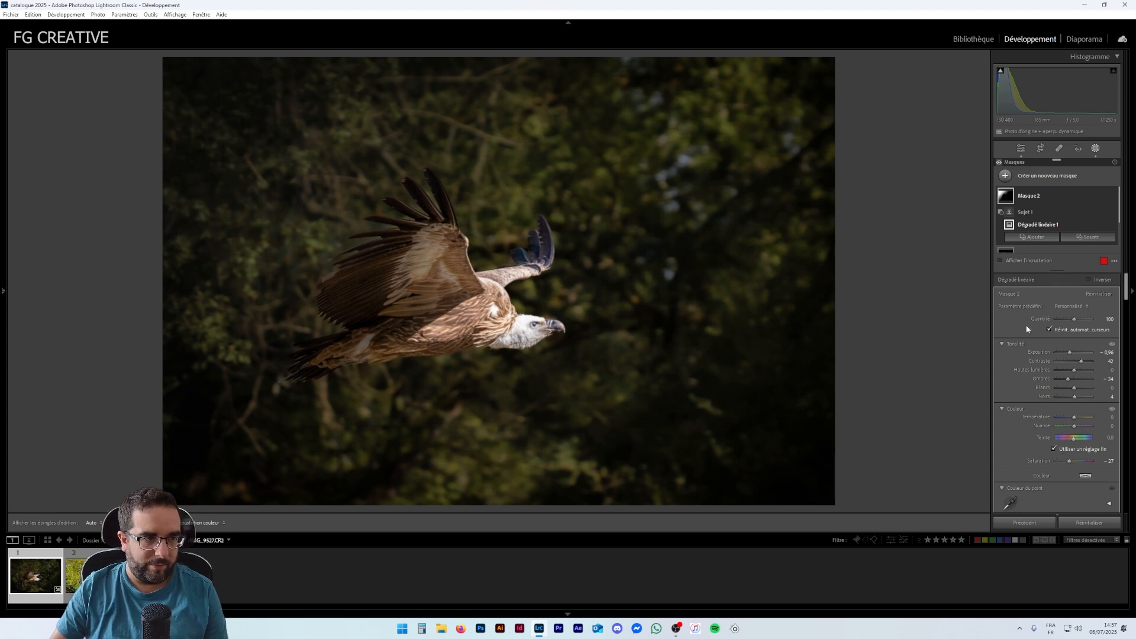
- Review the gradient mask's panels, then select the subject mask and review its settings
scroll(1046, 408, down, 10)
scroll(1048, 391, up, 10)
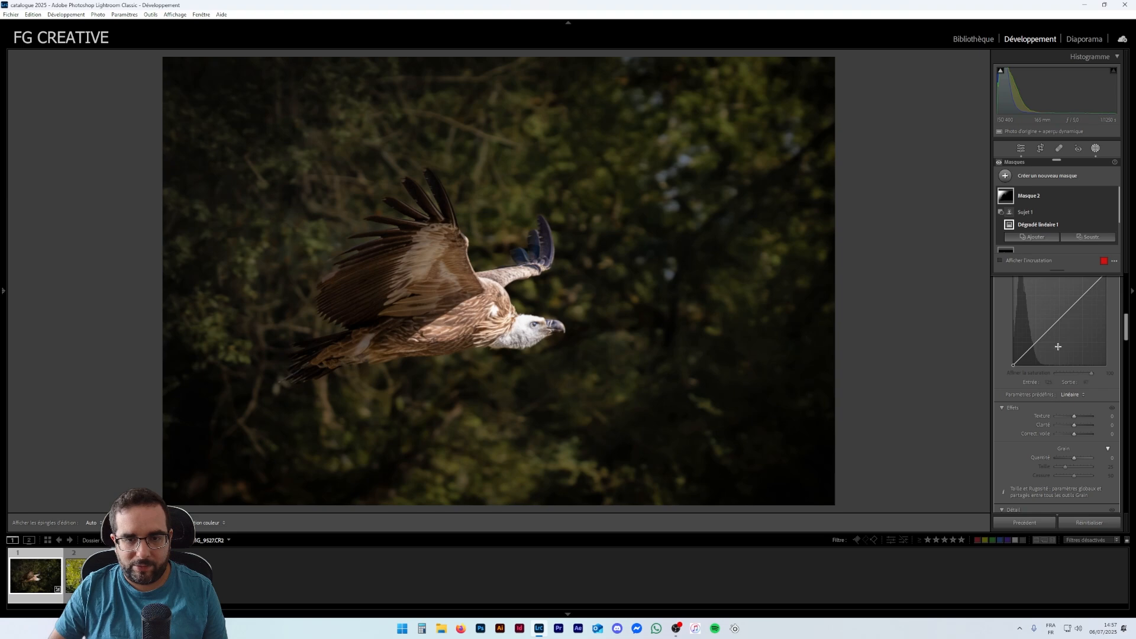
scroll(1058, 347, up, 2)
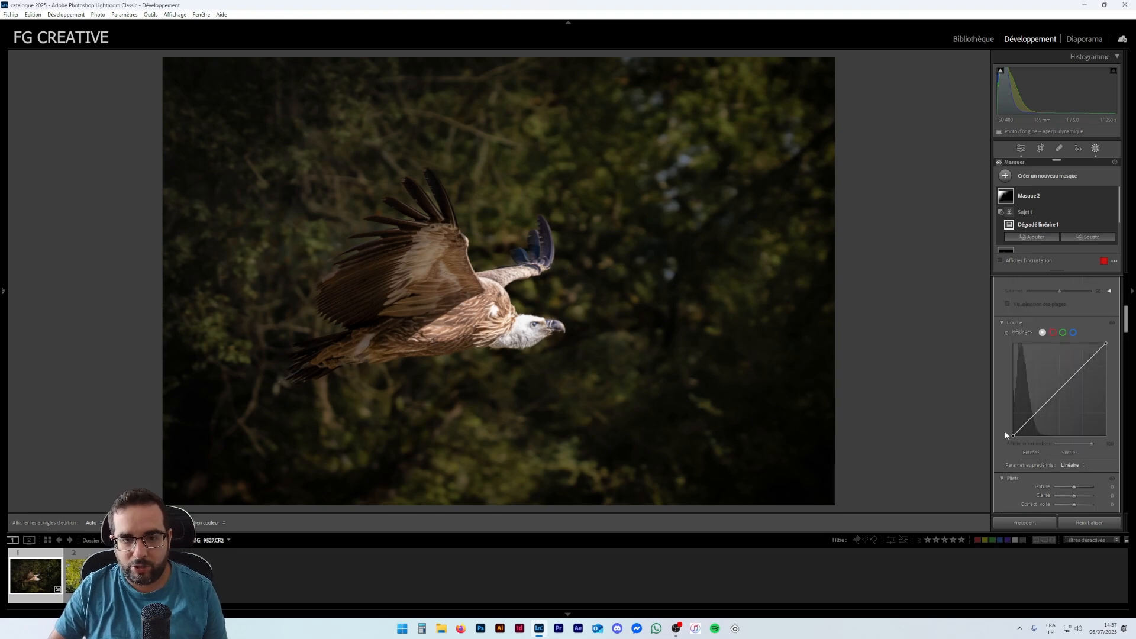
click(1033, 201)
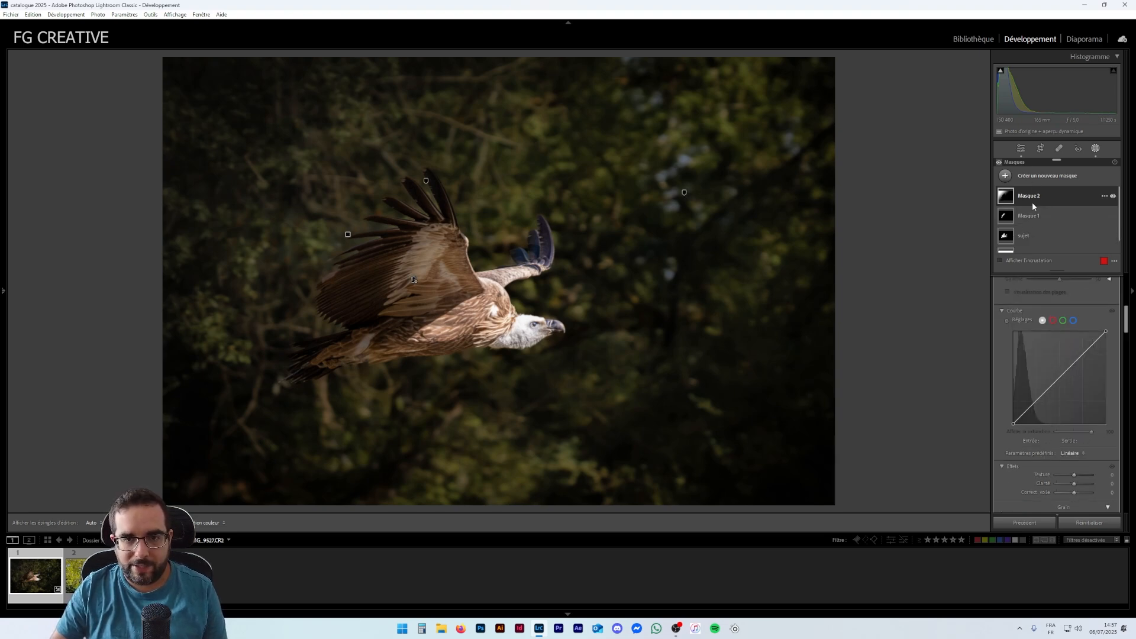
click(1035, 236)
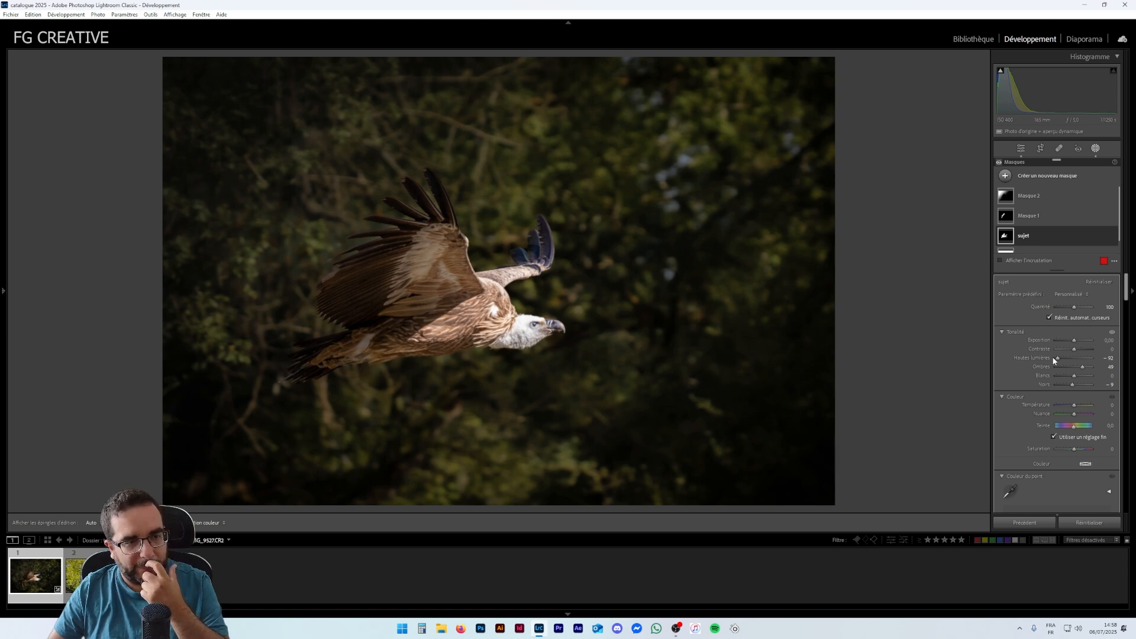
scroll(1014, 377, down, 3)
scroll(1015, 373, down, 5)
scroll(1023, 361, down, 8)
scroll(1038, 354, up, 5)
scroll(1047, 349, up, 5)
scroll(1041, 364, up, 3)
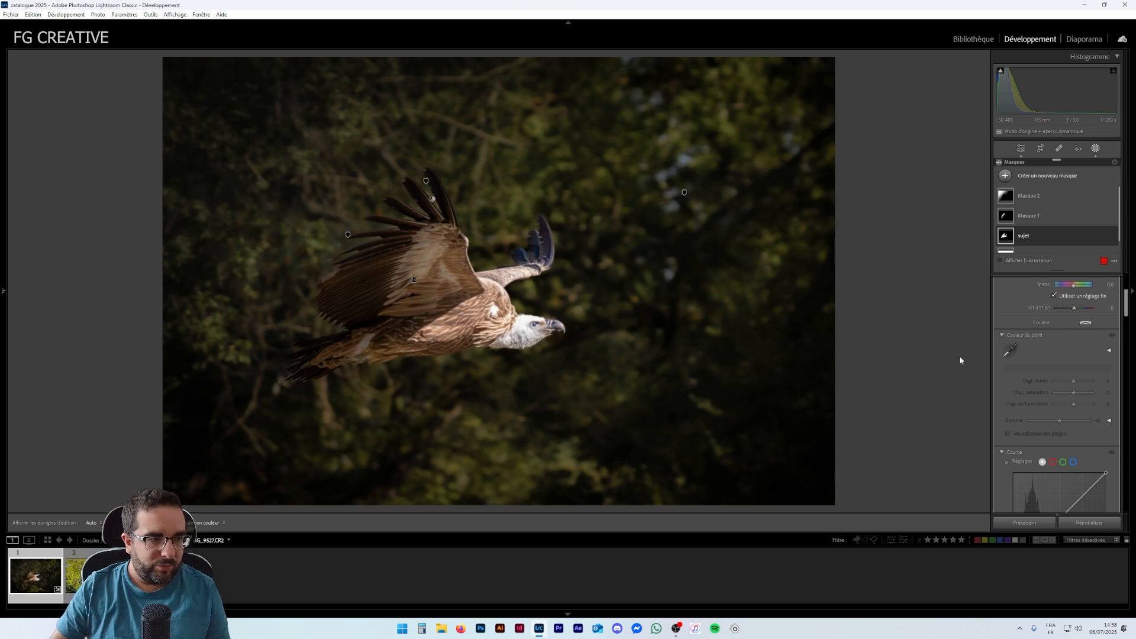
scroll(1035, 379, up, 3)
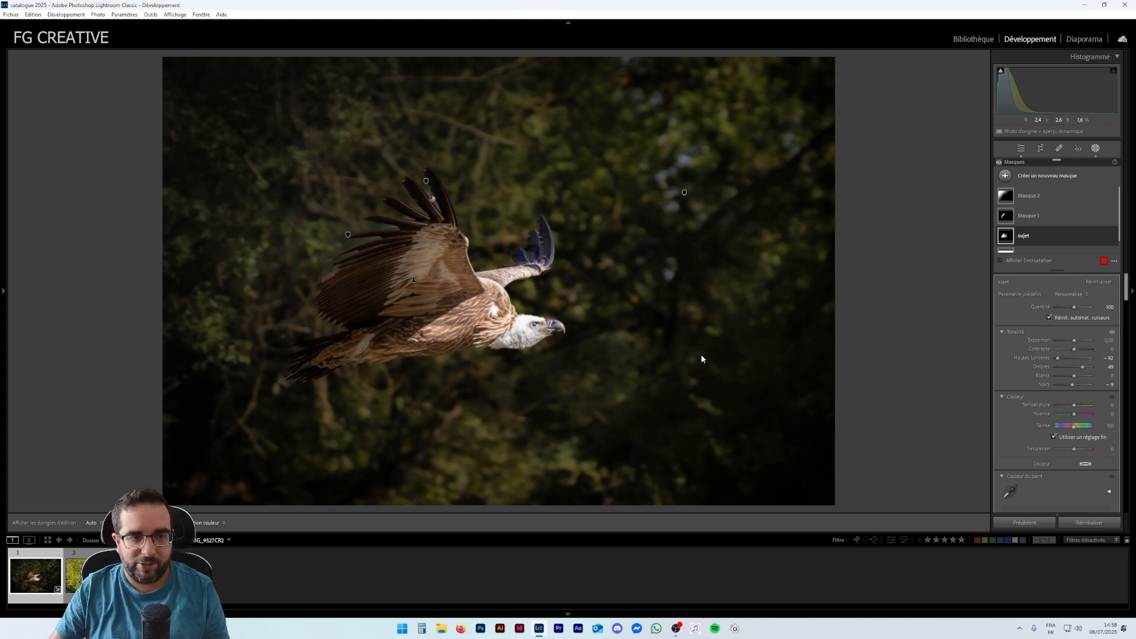
- Move to the next vulture photo and return to the editing panels
mouse_move(1005, 253)
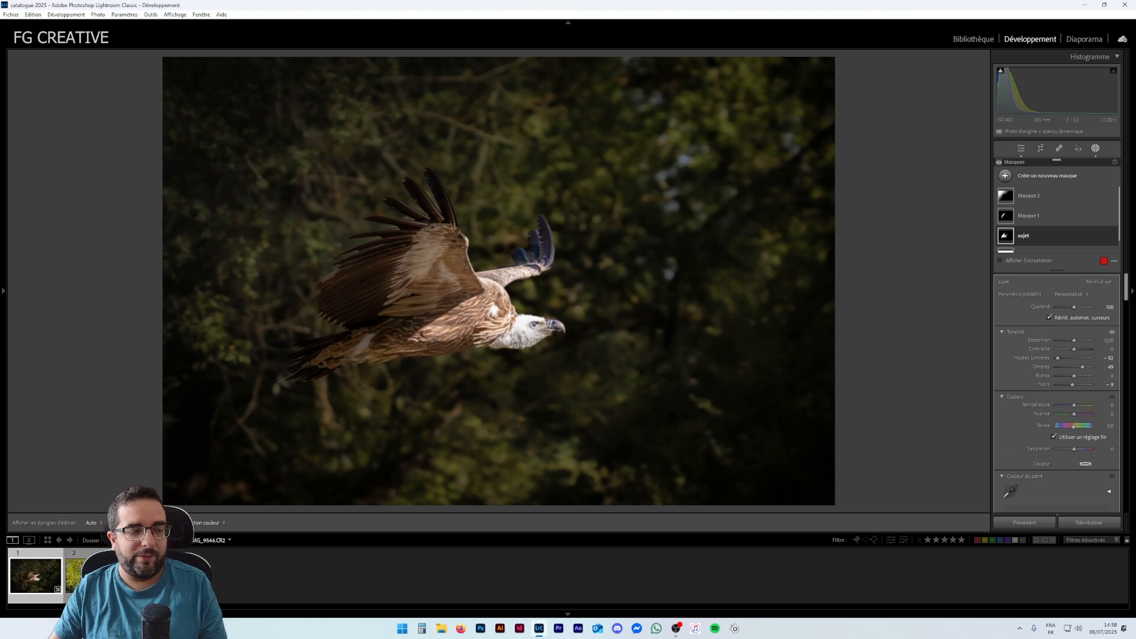
key(Right)
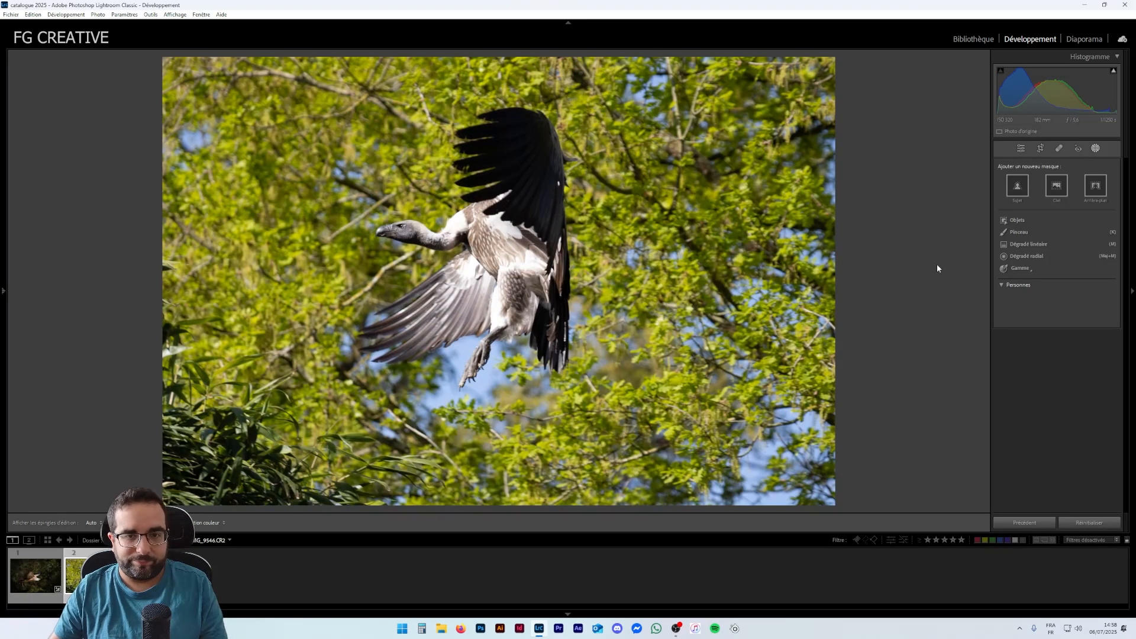
click(1020, 151)
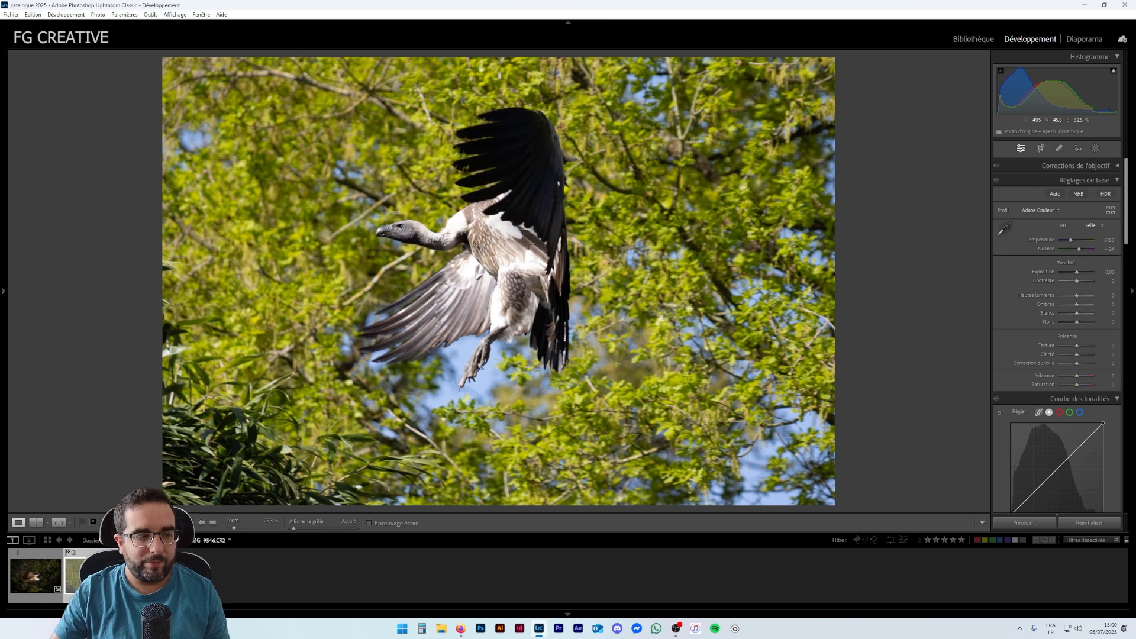
- Flip the photo horizontally
right_click(476, 243)
mouse_move(633, 450)
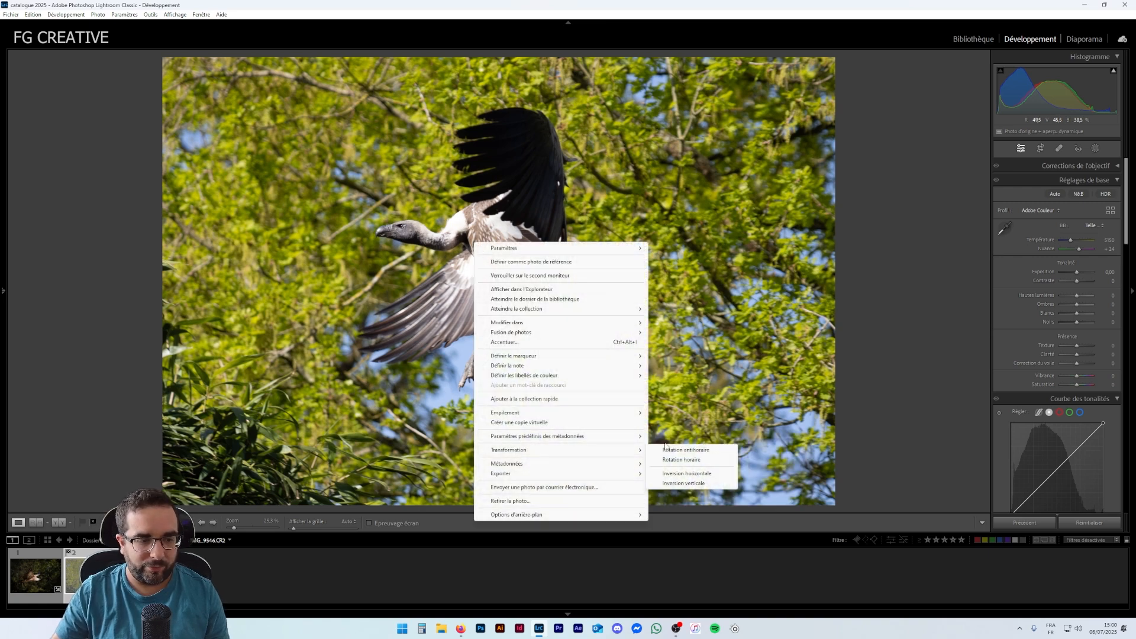
click(687, 473)
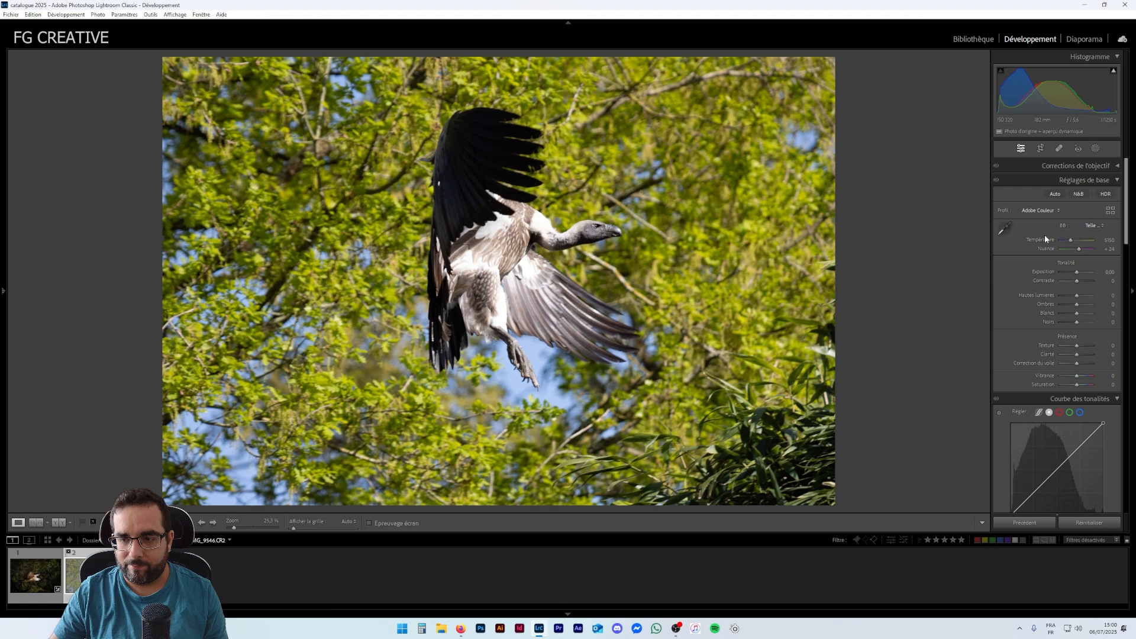
- Enable chromatic aberration removal and profile corrections in Lens Corrections
click(1085, 167)
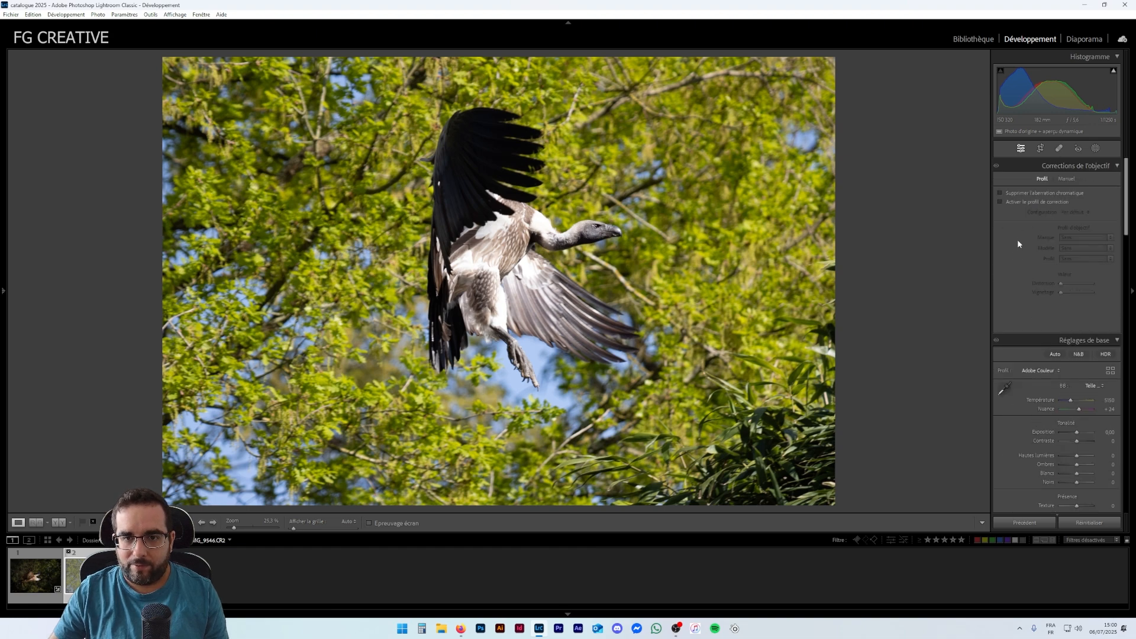
click(1001, 201)
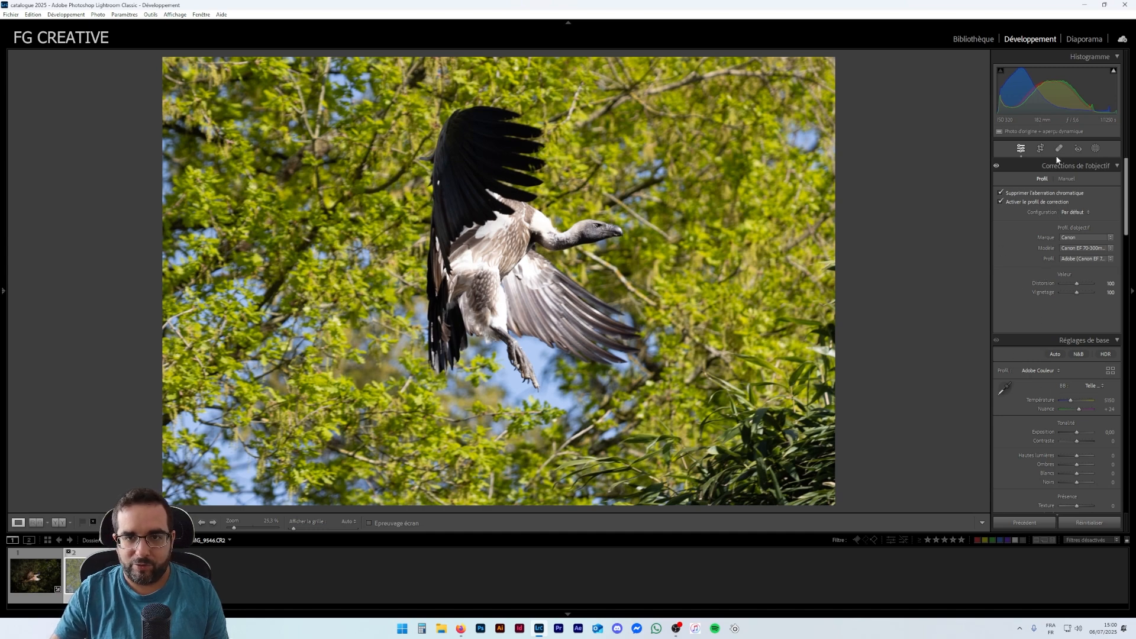
- In Transform, enlarge the scale to about 125 and shift the X and Y offsets to reframe the vulture
scroll(1057, 164, down, 15)
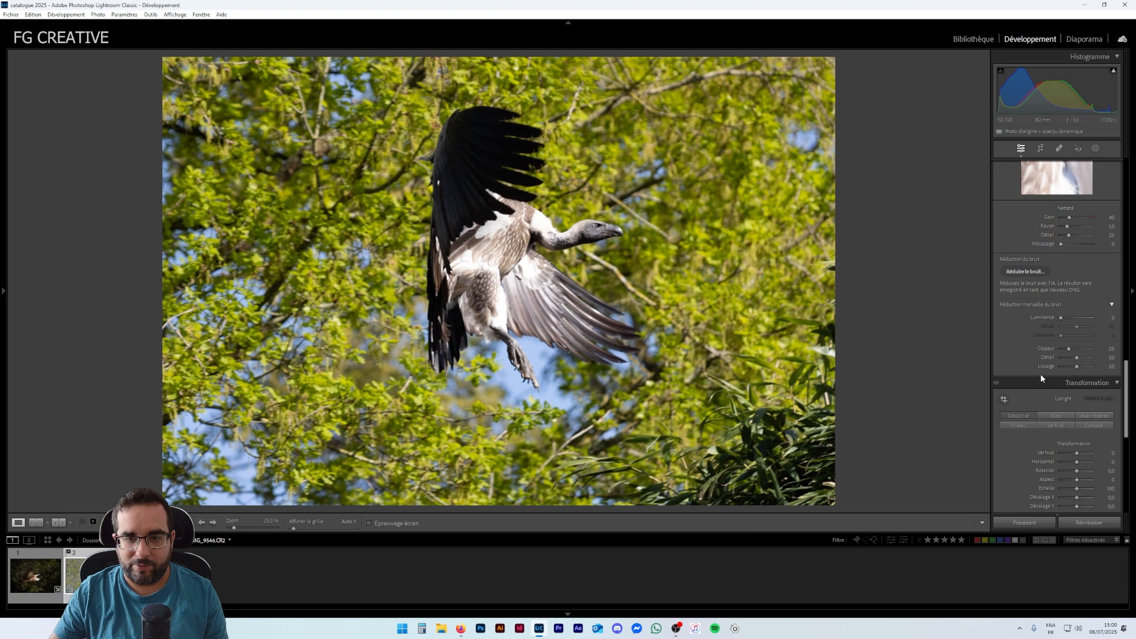
scroll(1041, 379, down, 2)
mouse_move(1077, 407)
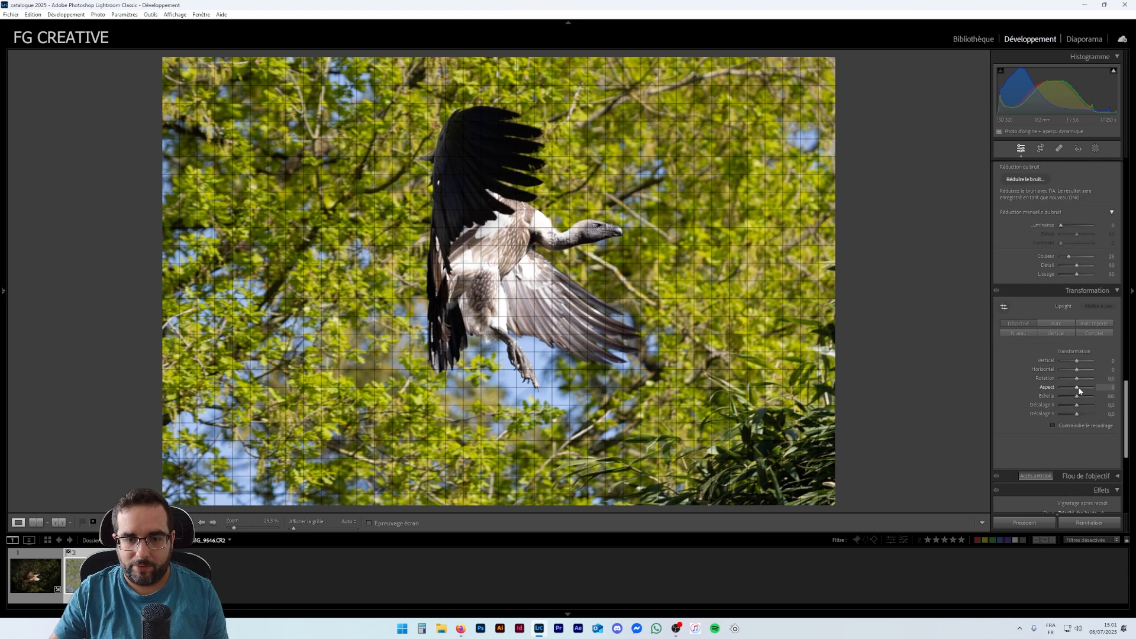
mouse_move(1078, 396)
mouse_down()
mouse_move(1074, 414)
mouse_move(1086, 400)
mouse_move(1074, 406)
mouse_up()
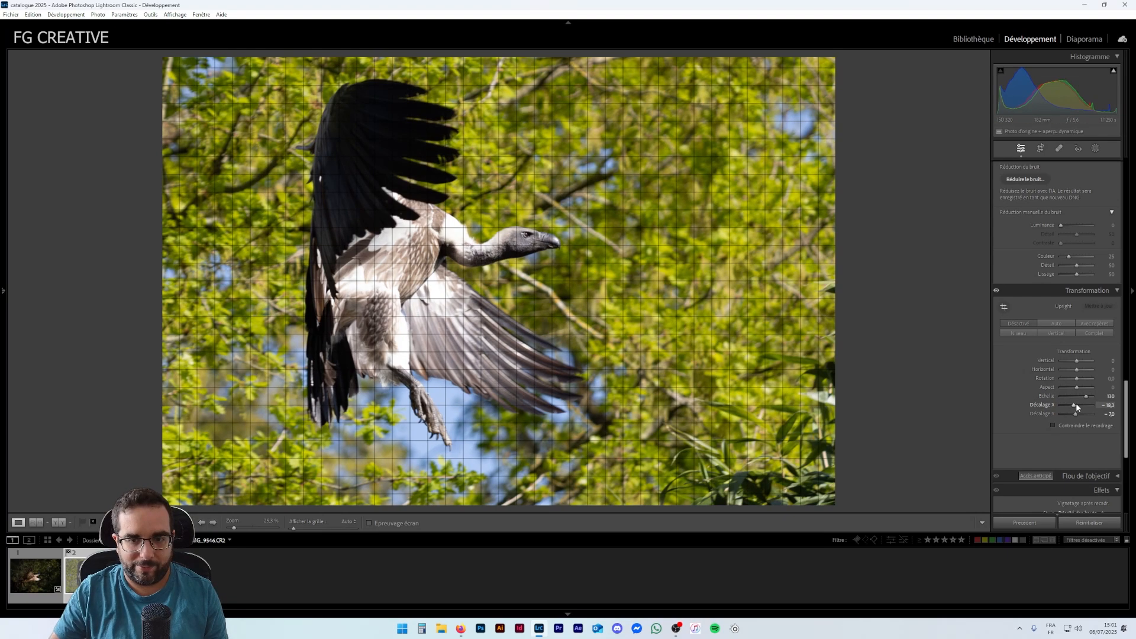
mouse_move(1074, 405)
mouse_down()
mouse_move(1075, 417)
mouse_move(1086, 398)
mouse_up()
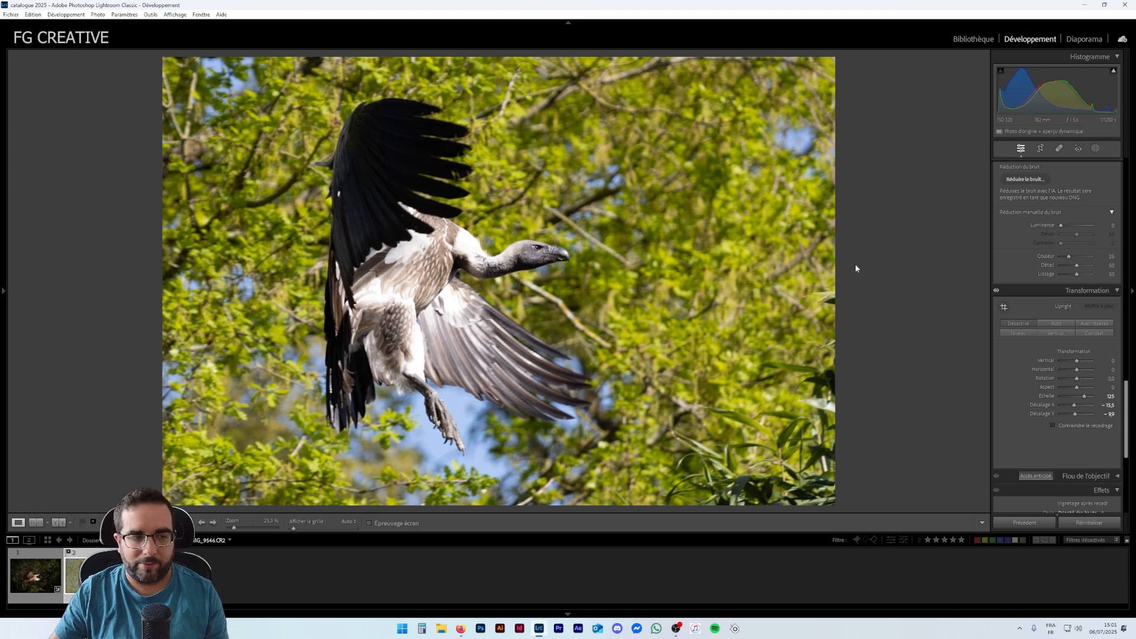
- Zoom in on the vulture's head to inspect detail
click(464, 277)
drag(464, 277, 562, 264)
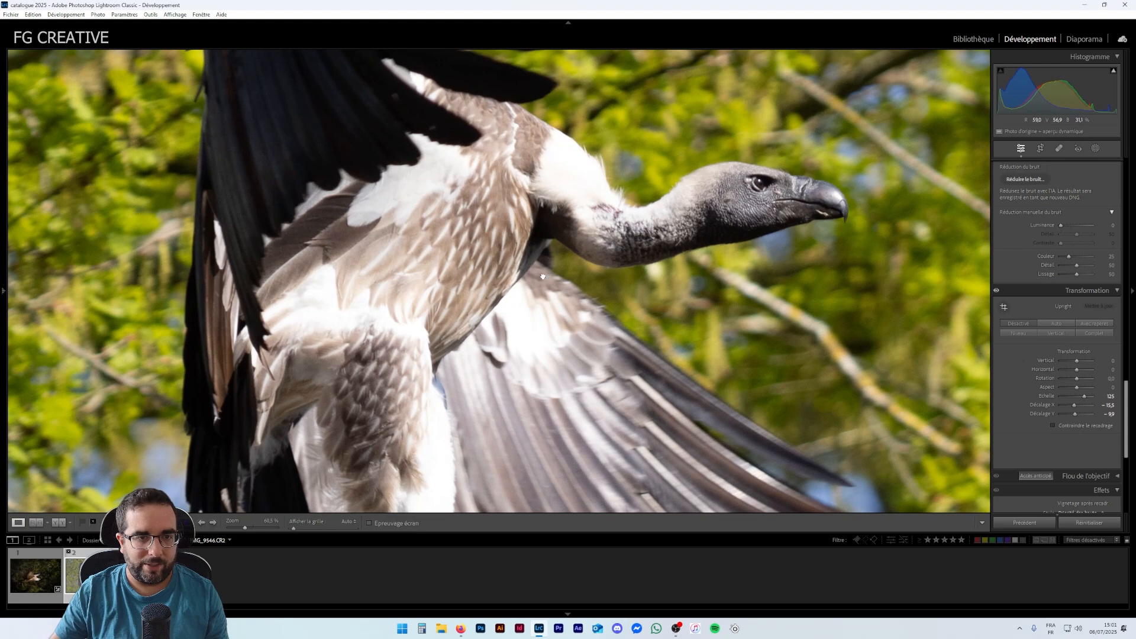
- Create a new mask that automatically selects the vulture as the subject
click(542, 276)
click(541, 262)
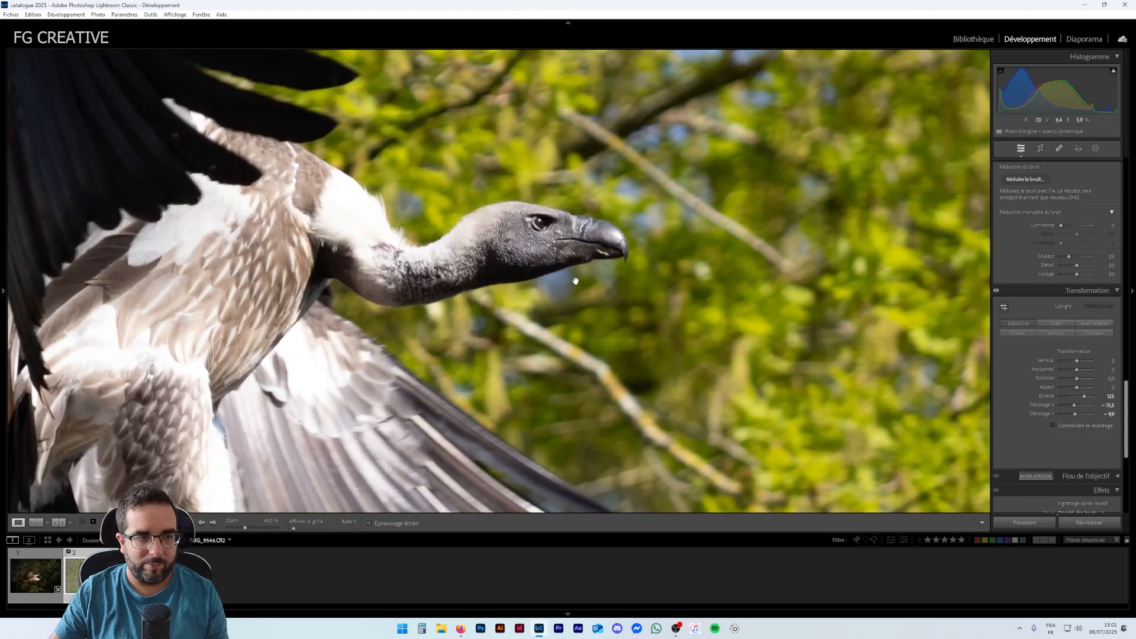
click(484, 281)
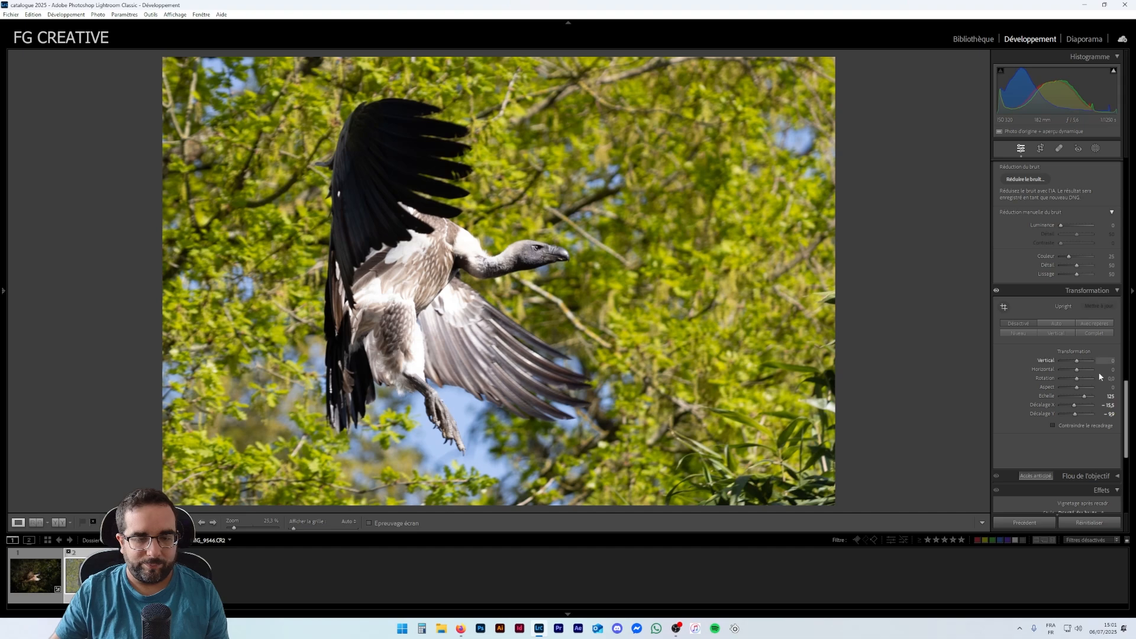
scroll(1059, 389, up, 15)
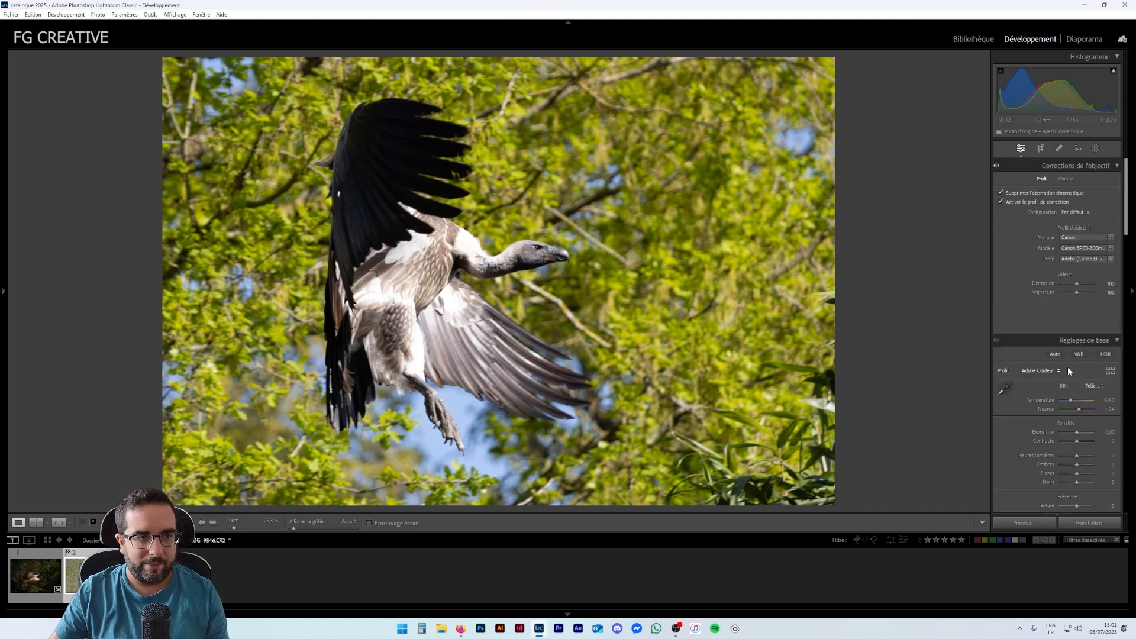
click(1095, 149)
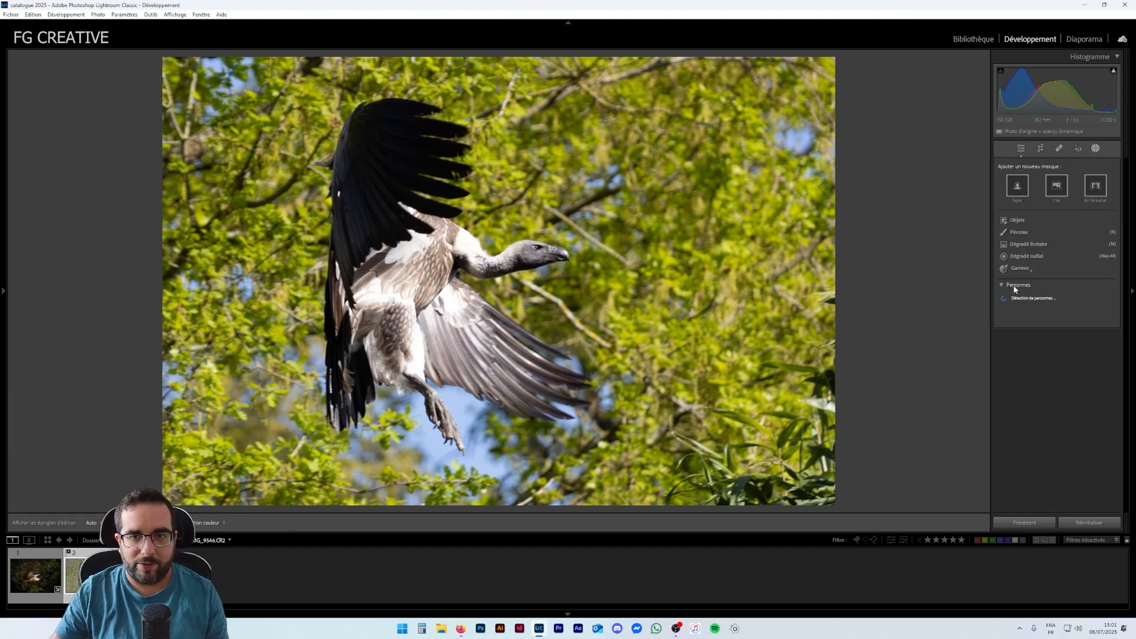
click(1018, 196)
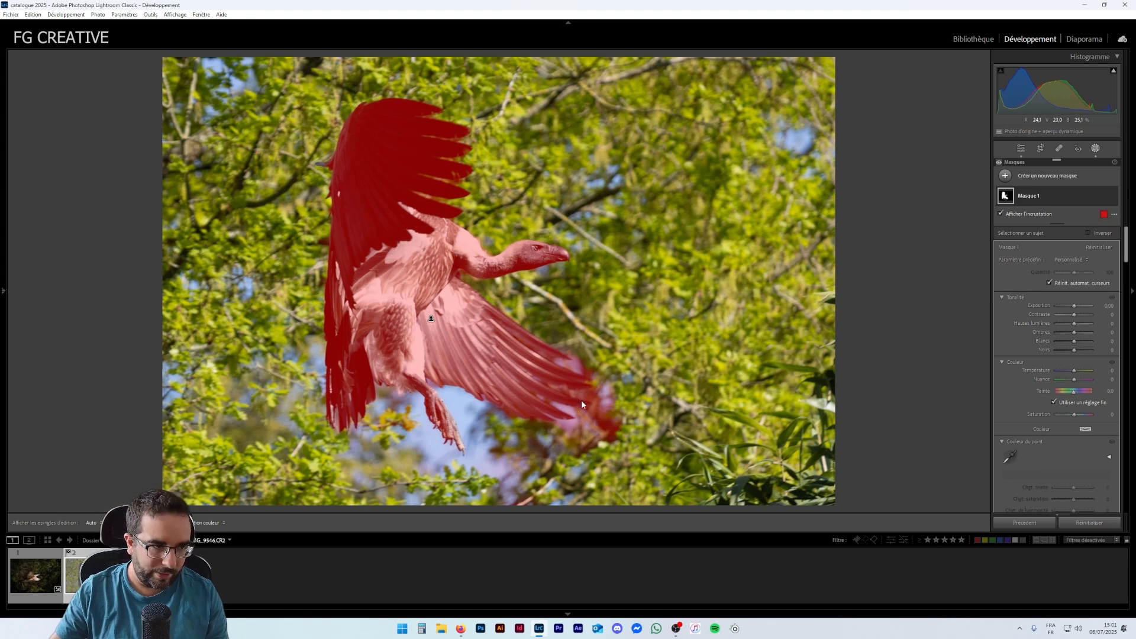
- Subtract a background selection from the subject mask
click(1077, 197)
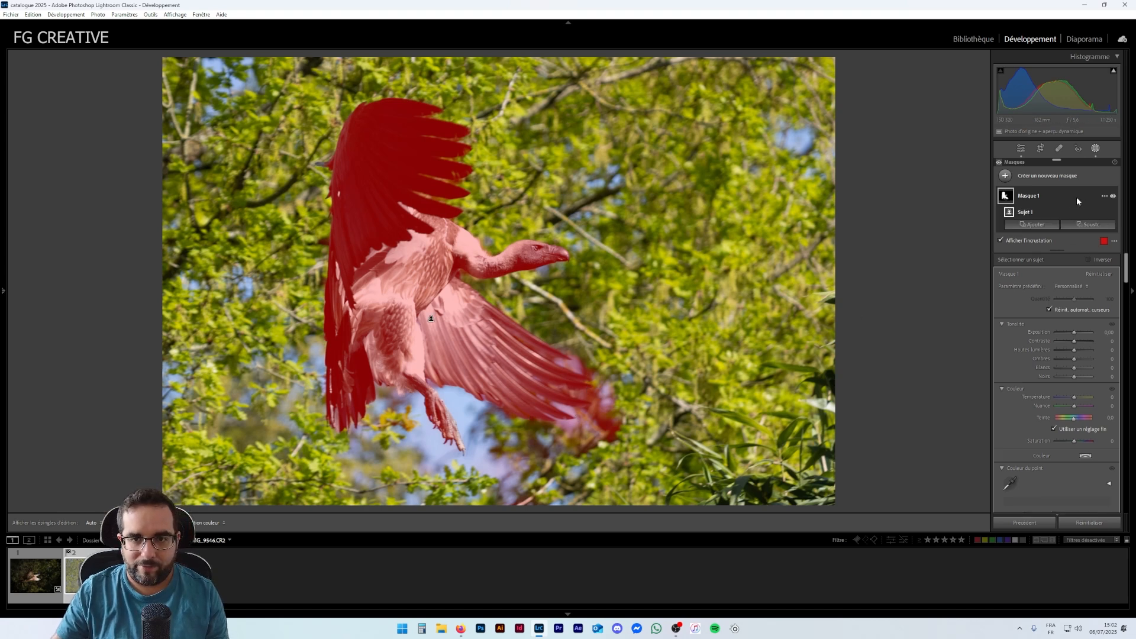
click(1073, 228)
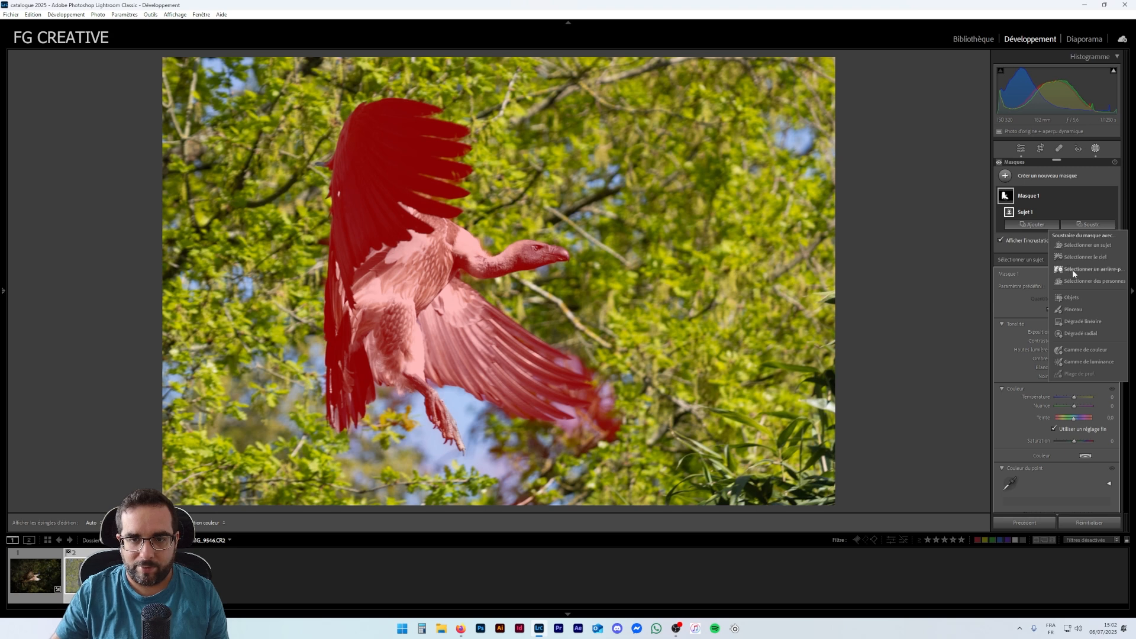
click(1072, 268)
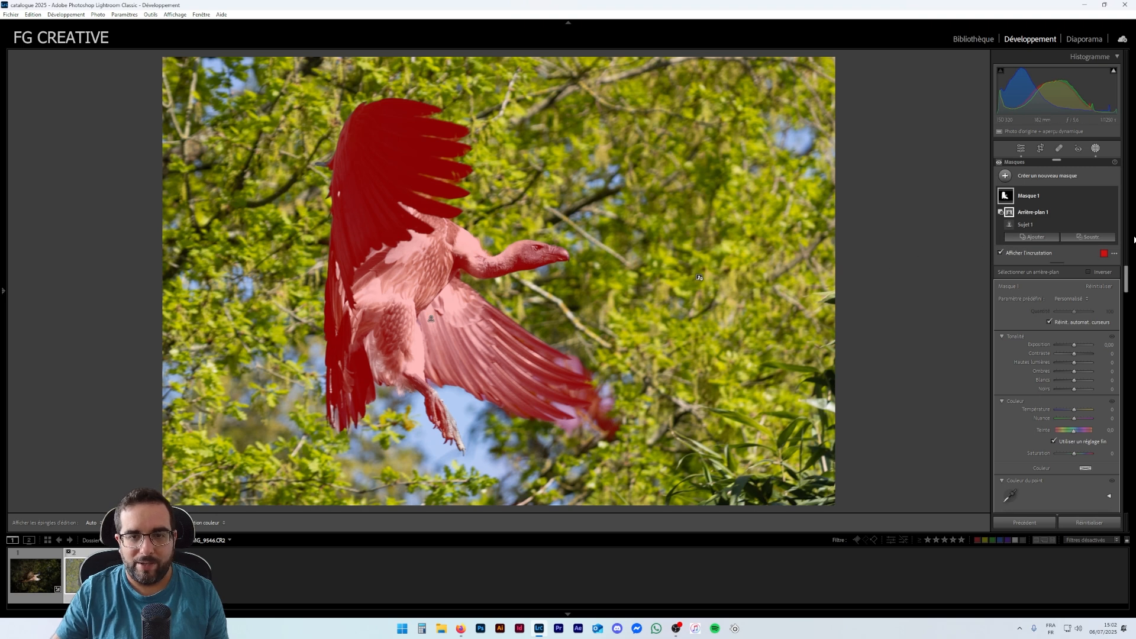
- Subtract a colour range sampled from the blurred wingtip area from the subject mask and adjust its Refine amount
click(1080, 237)
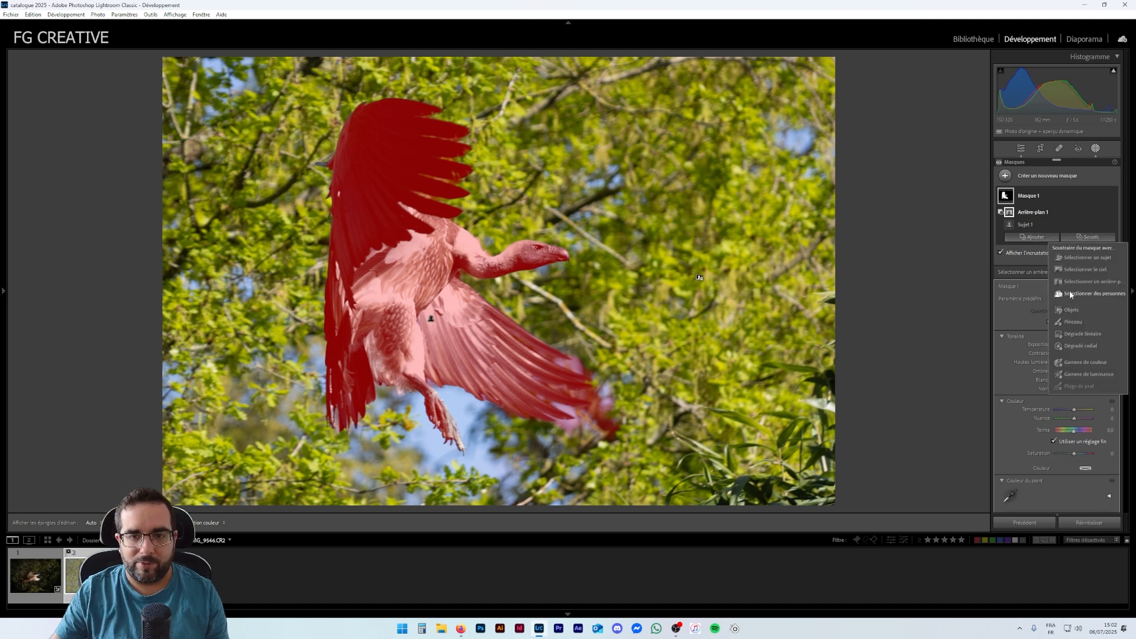
click(1078, 365)
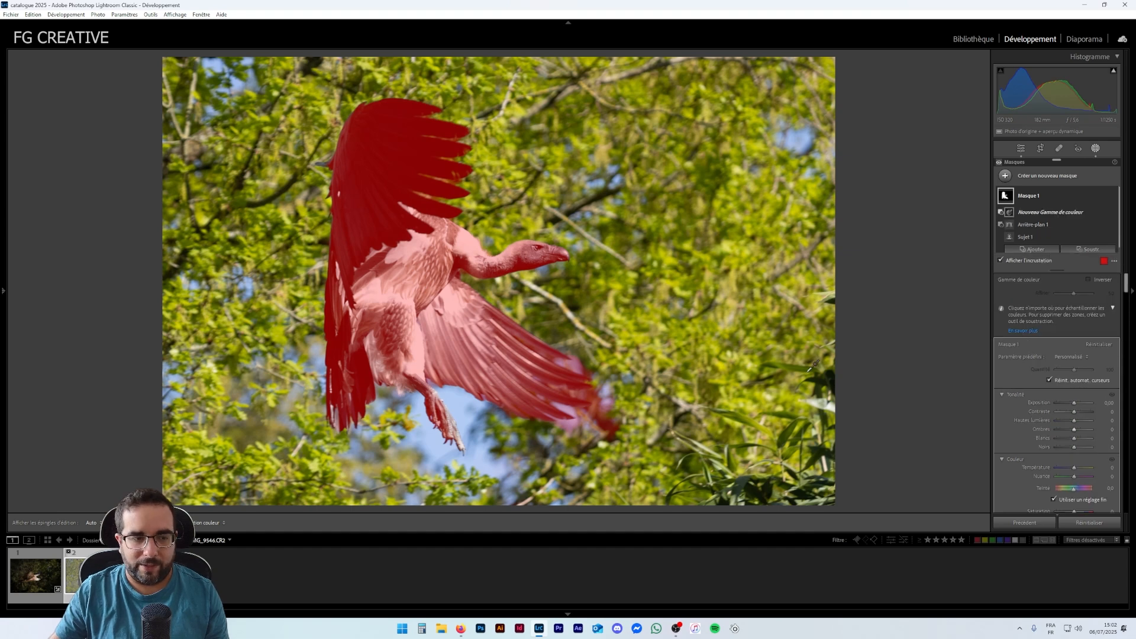
click(603, 393)
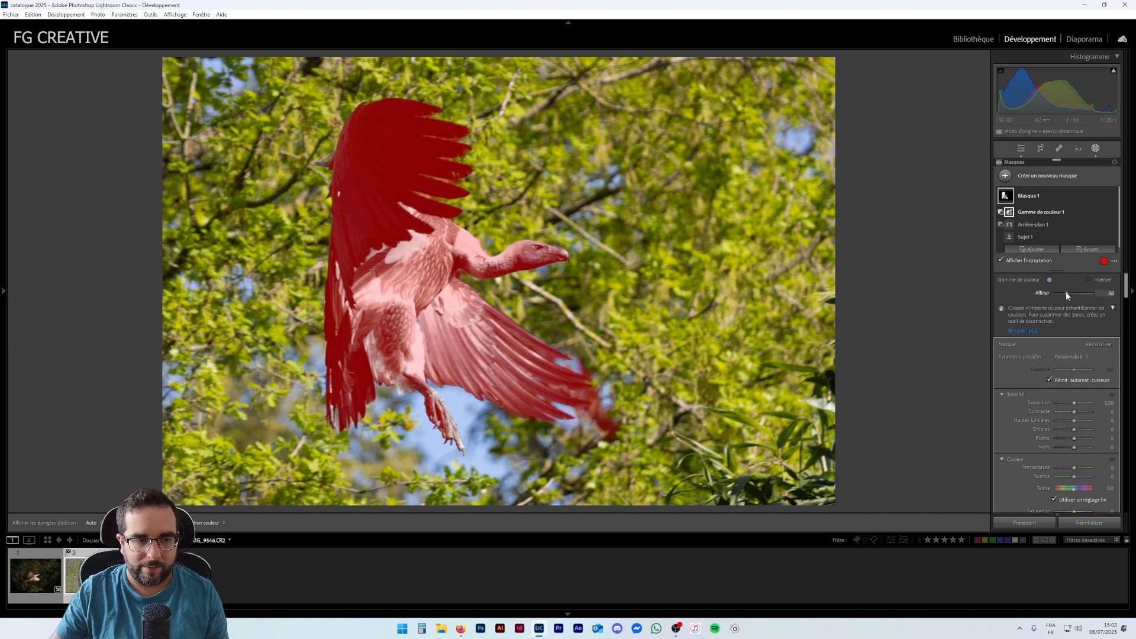
drag(1067, 293, 1084, 292)
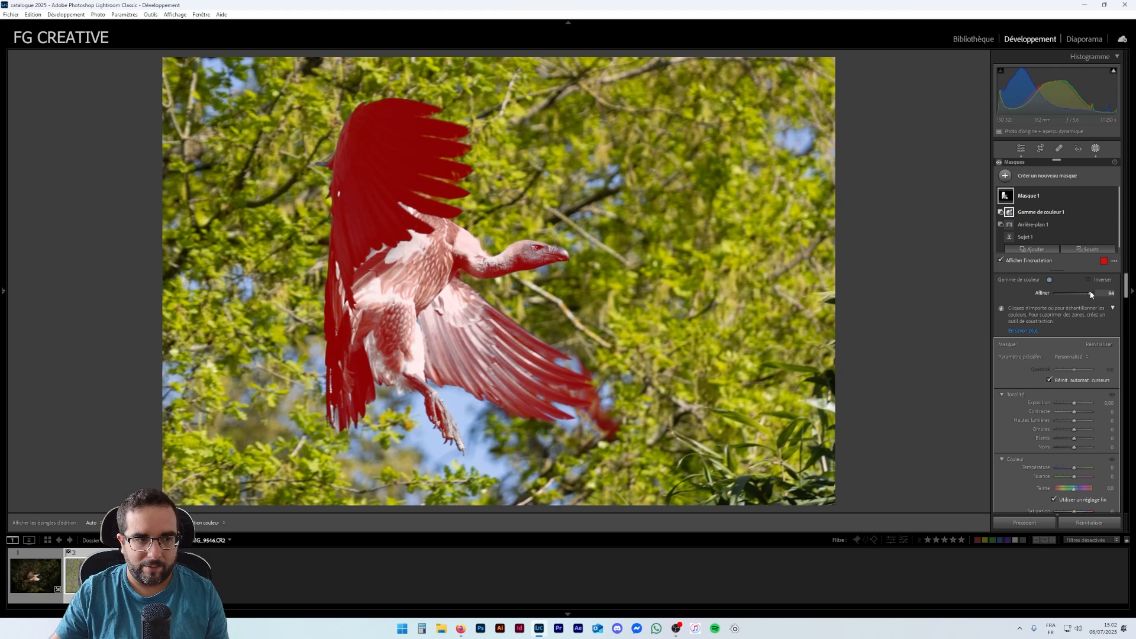
drag(1083, 294, 1073, 297)
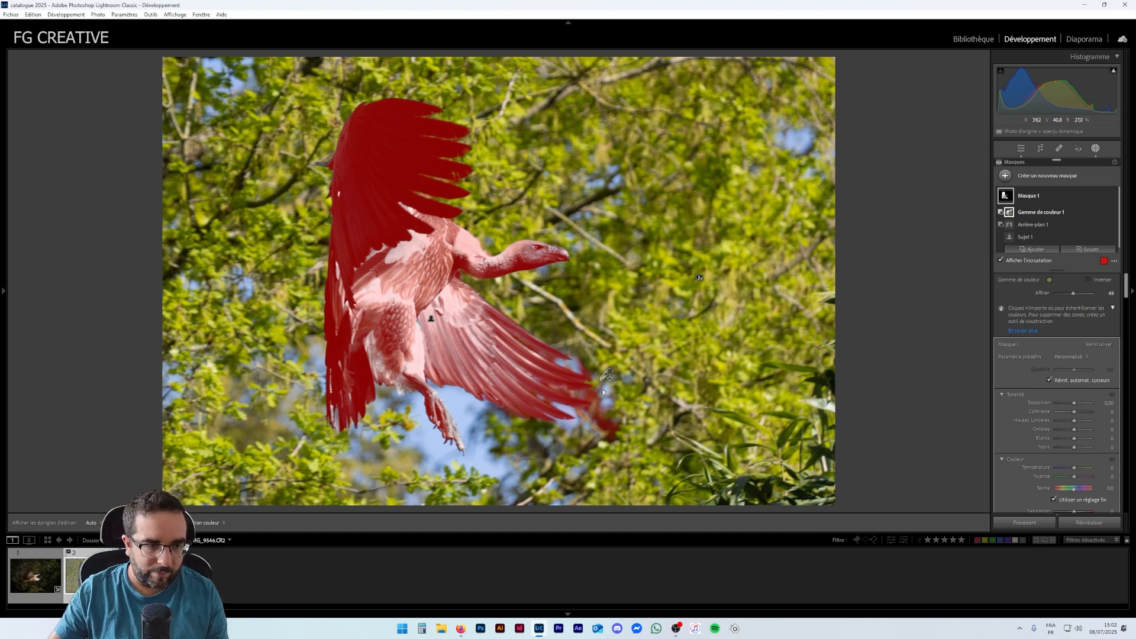
click(590, 366)
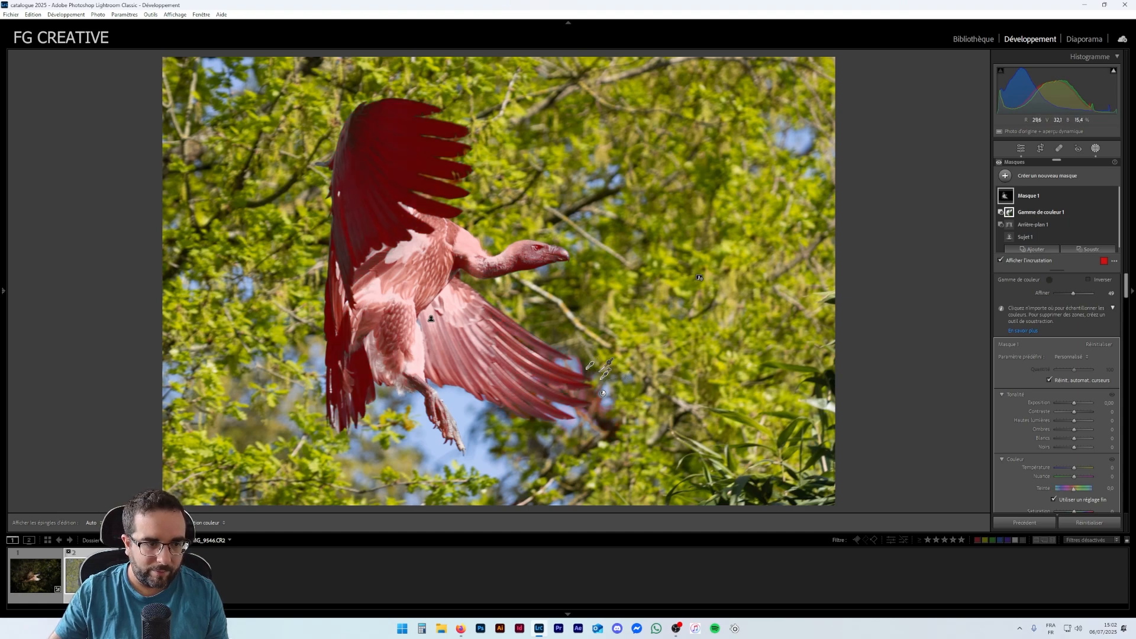
drag(1076, 294, 1072, 294)
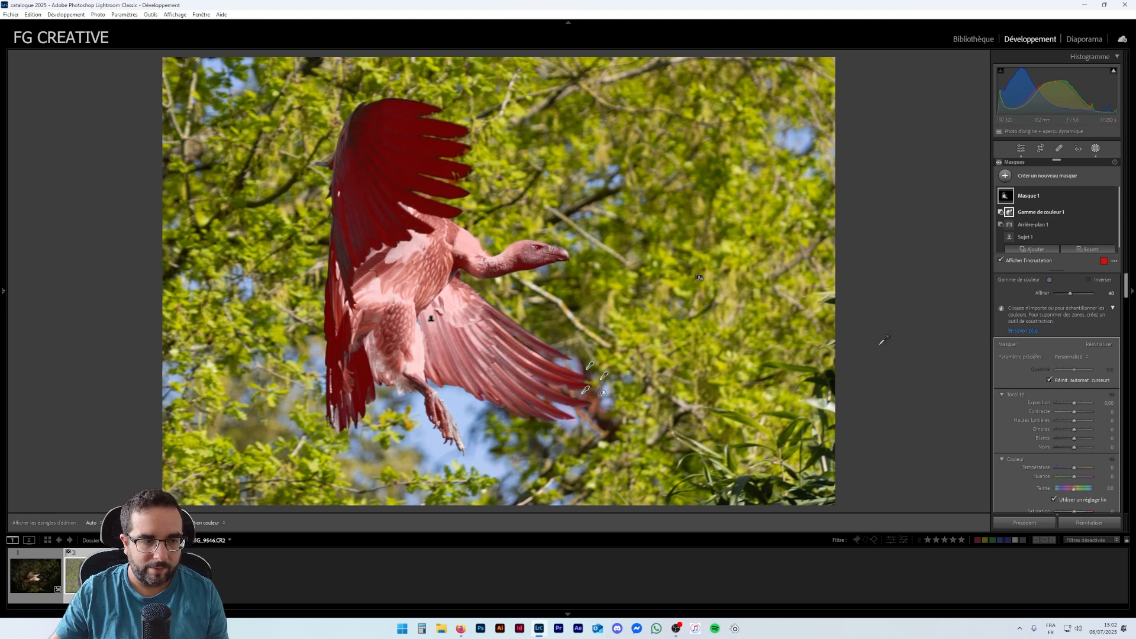
drag(1070, 295, 1069, 296)
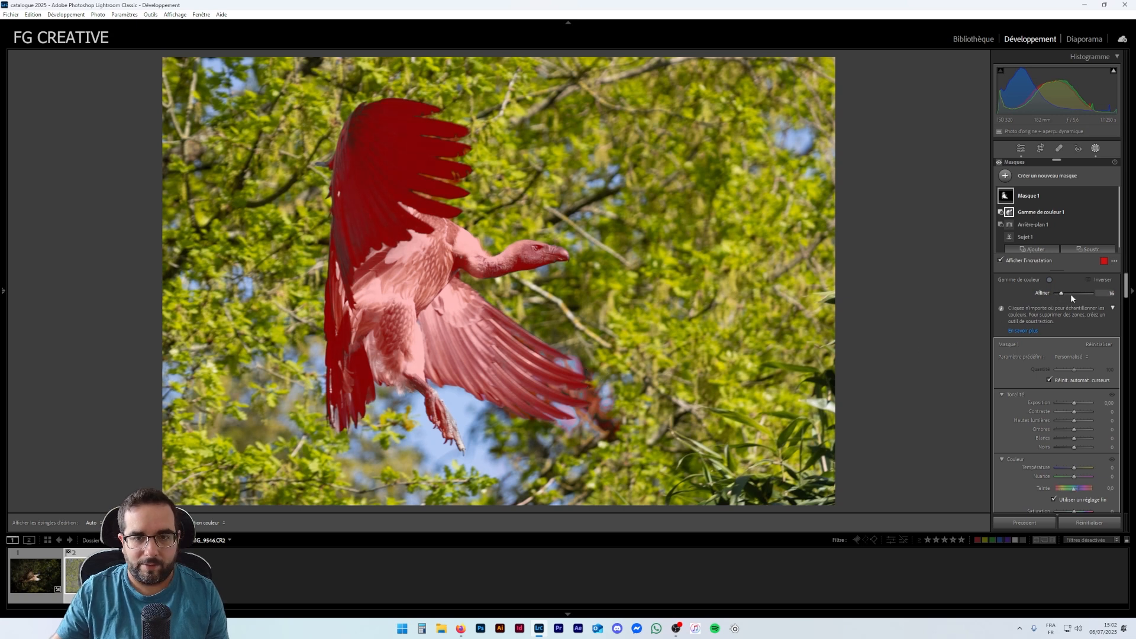
click(1045, 196)
click(1048, 195)
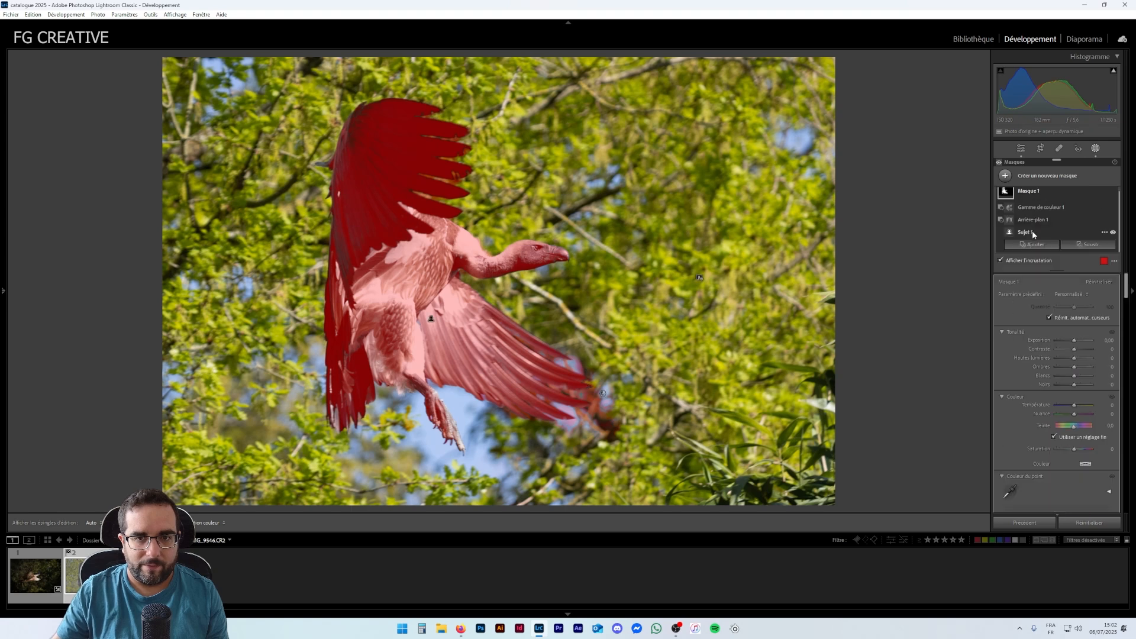
- Create a second mask that selects the background and subtracts the subject from it
click(1005, 177)
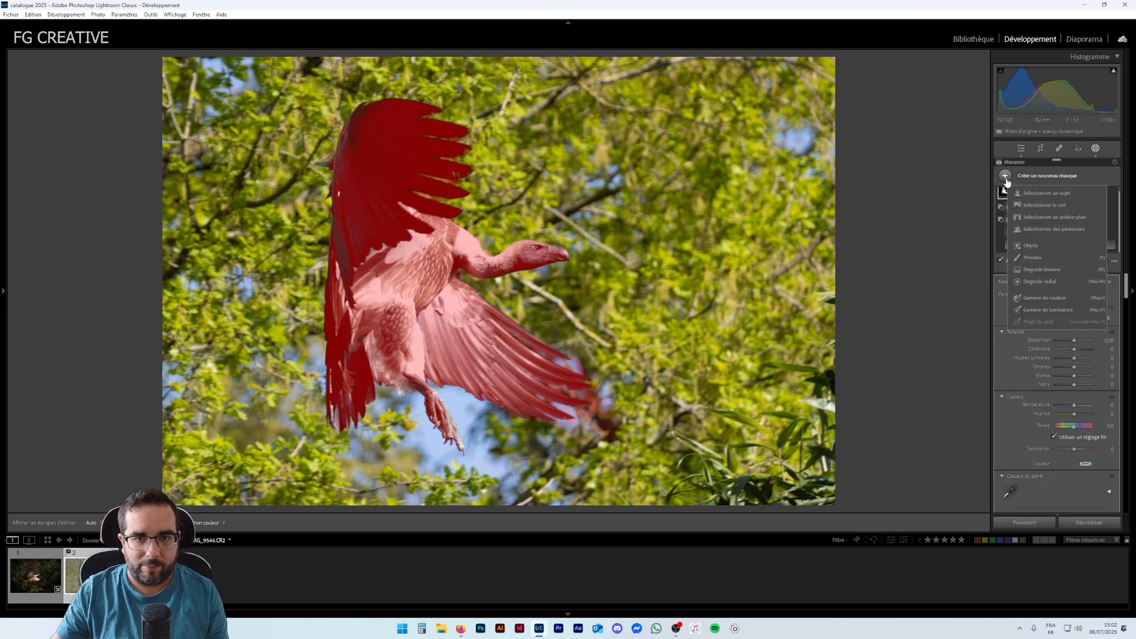
click(1040, 218)
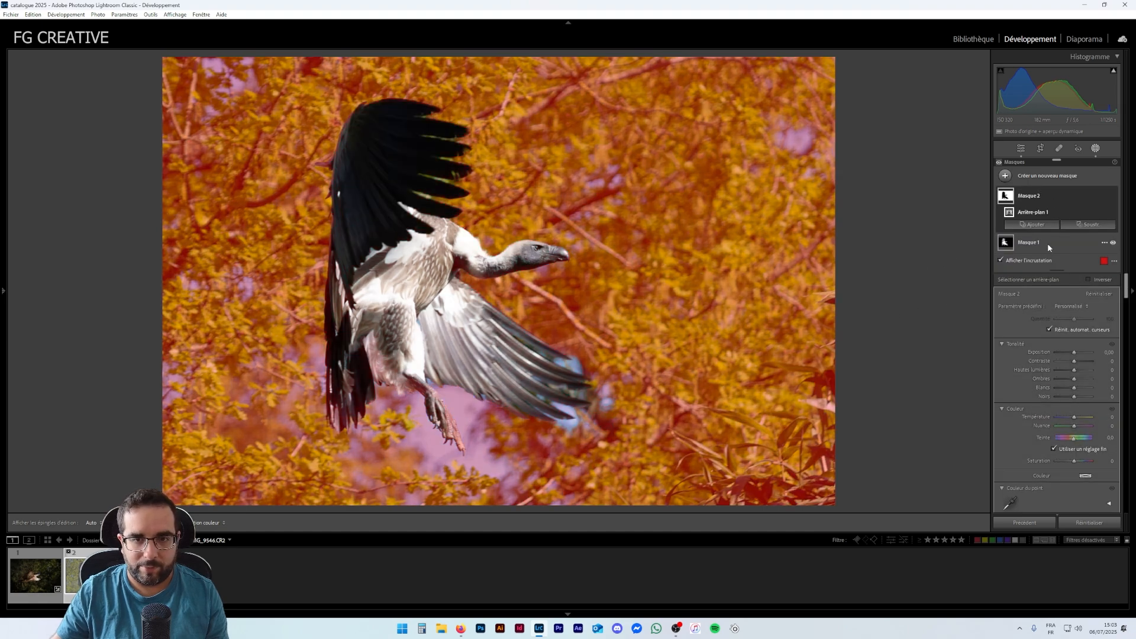
click(1078, 224)
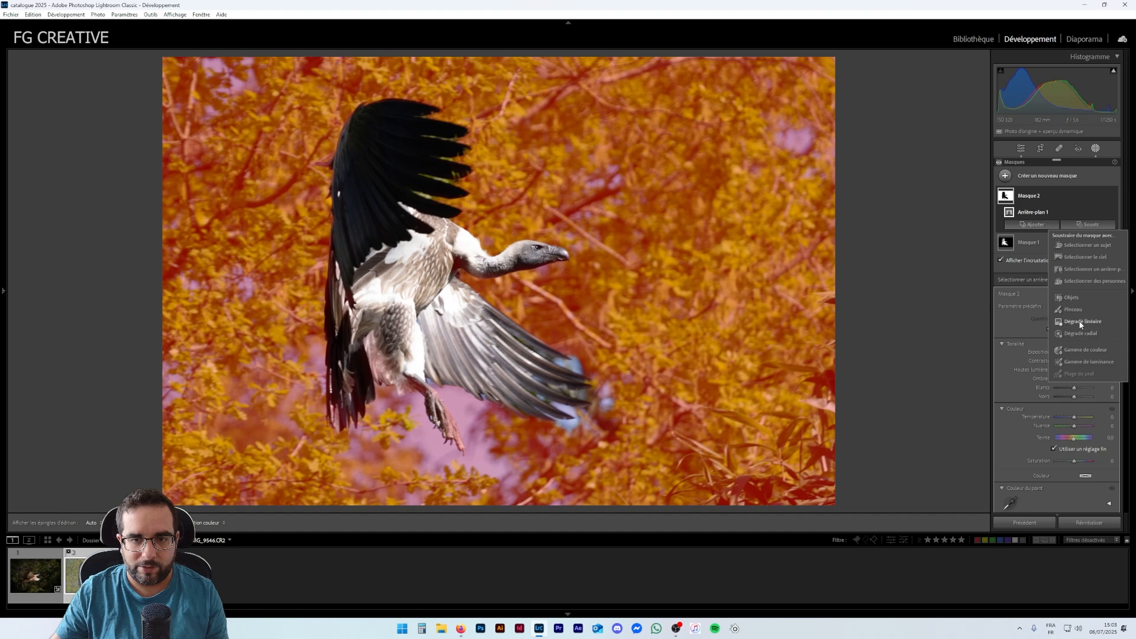
click(1087, 246)
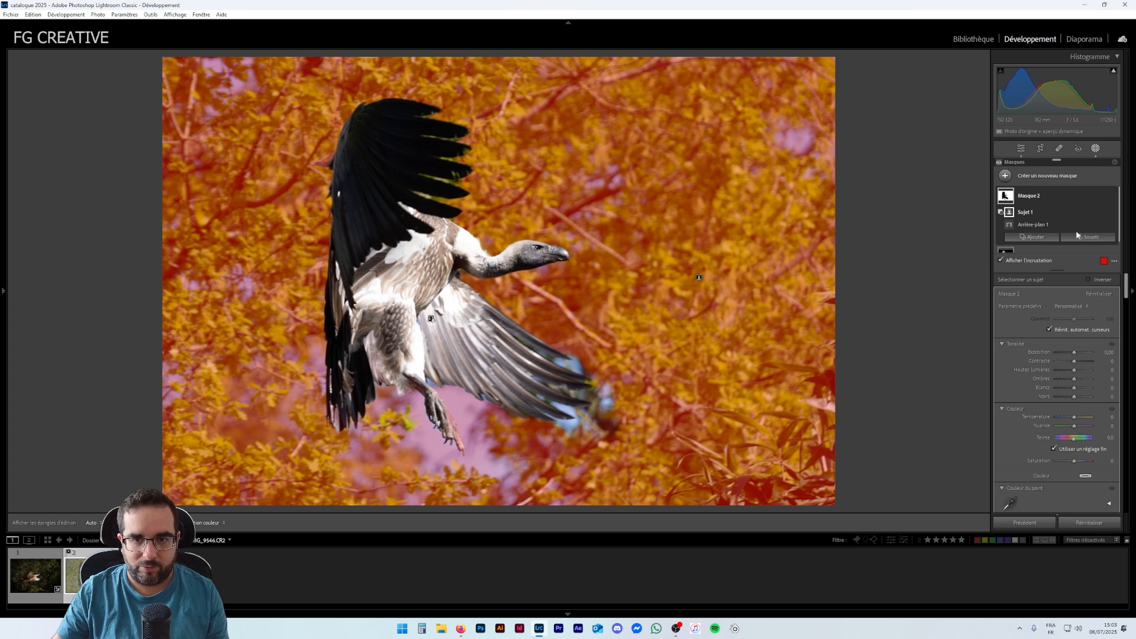
- Add a colour range sampled from the blurred wingtip to the background mask and adjust its Refine amount
click(1037, 240)
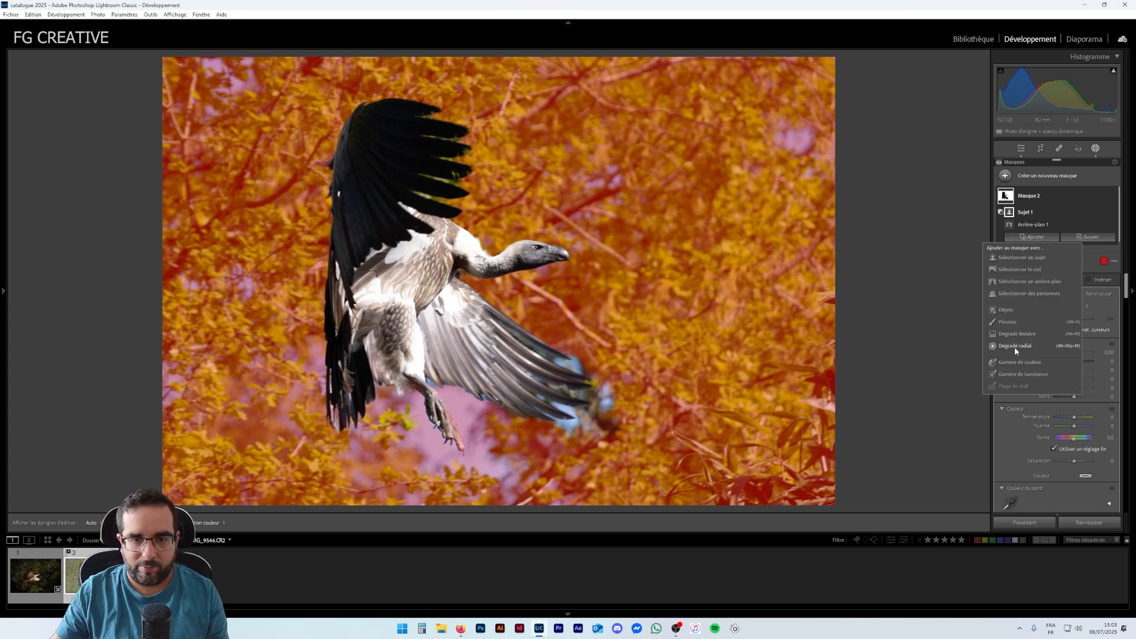
click(1014, 366)
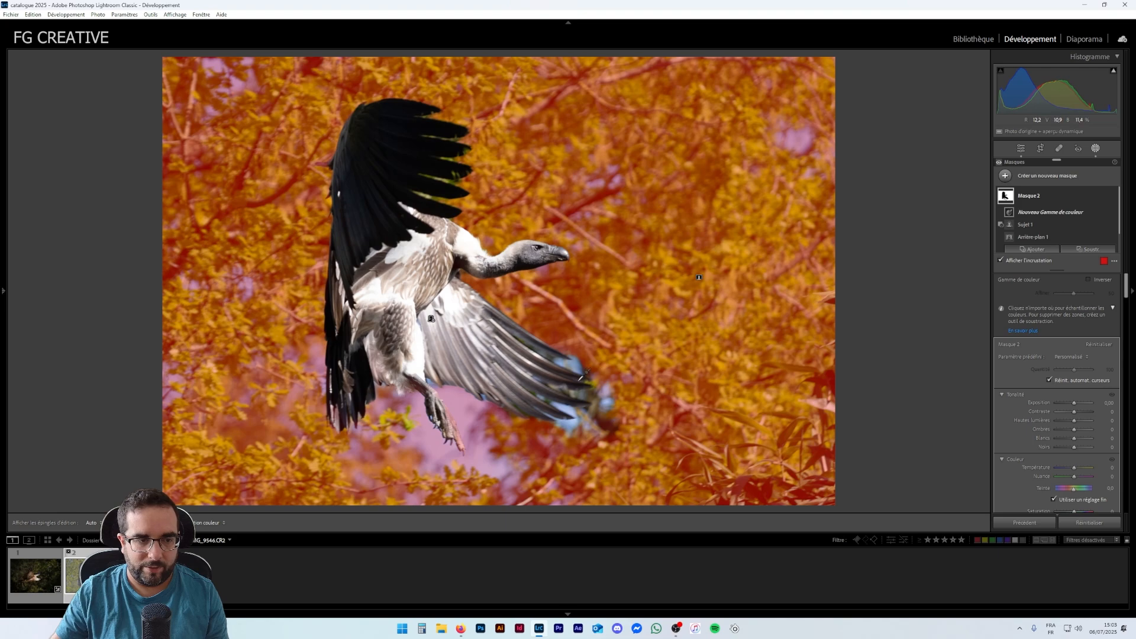
click(574, 364)
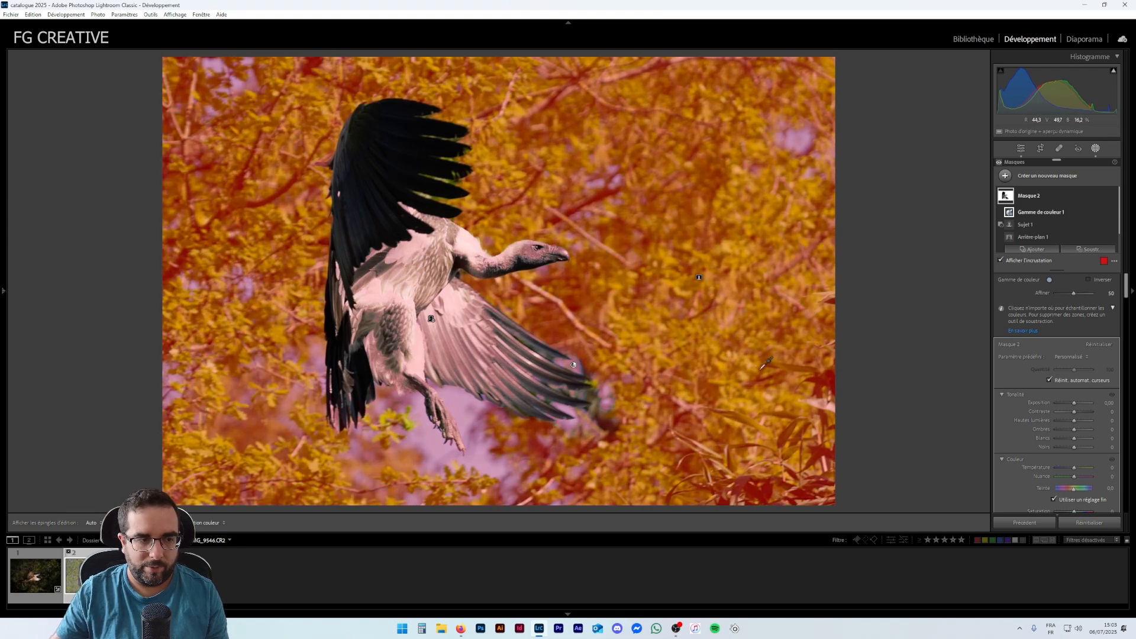
drag(1074, 294, 1056, 295)
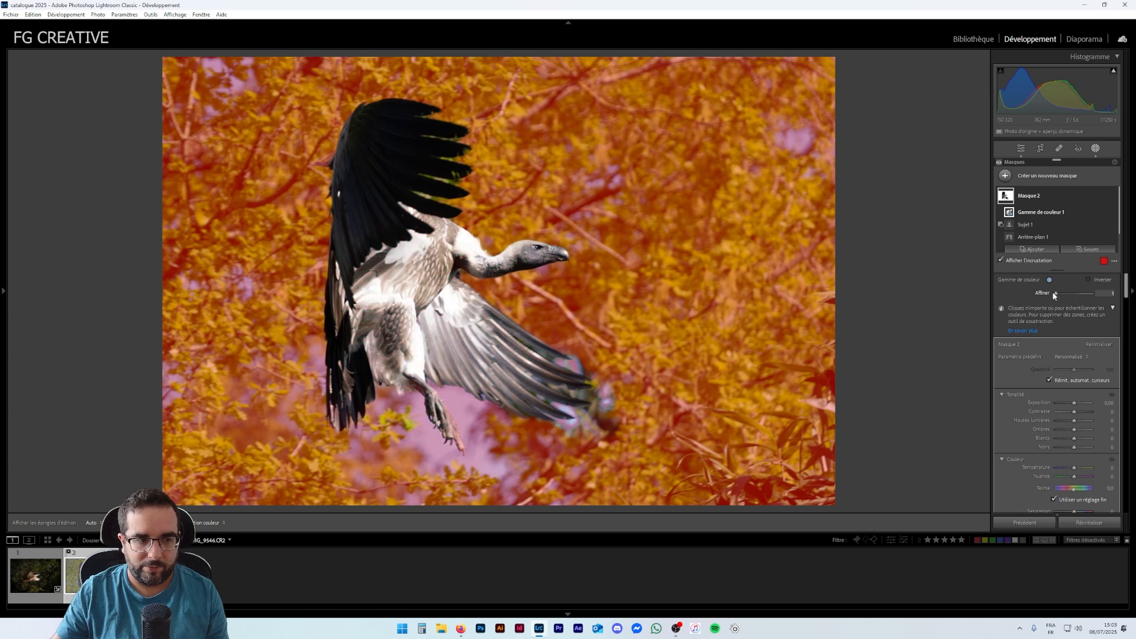
drag(1057, 294, 1062, 293)
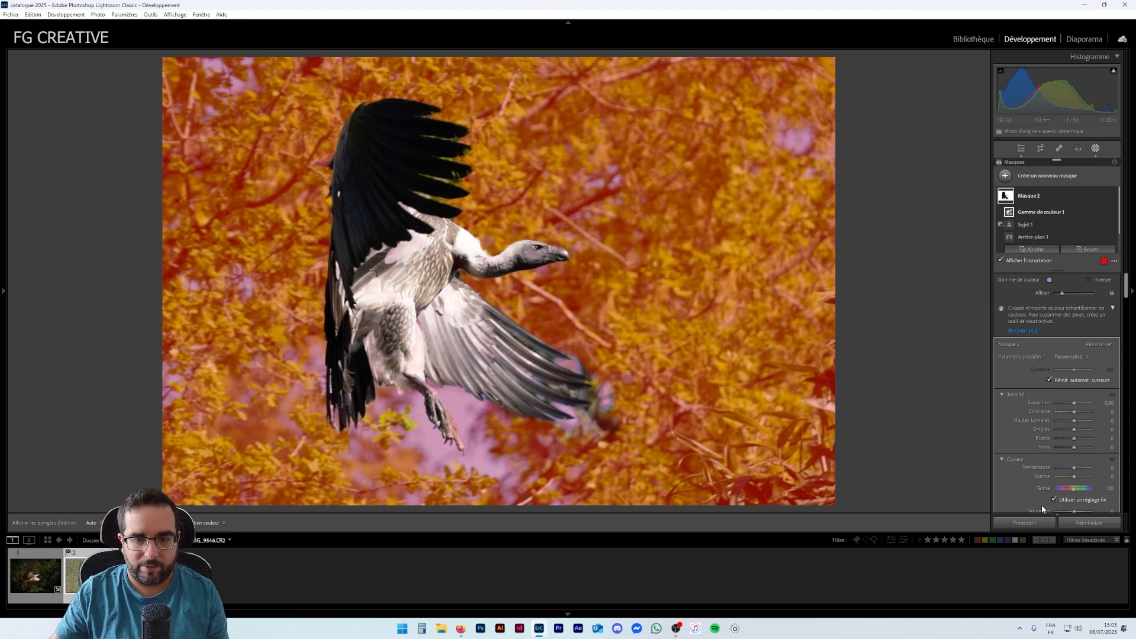
- Rename the second mask to arrière plan
click(1047, 178)
click(1057, 175)
click(1014, 197)
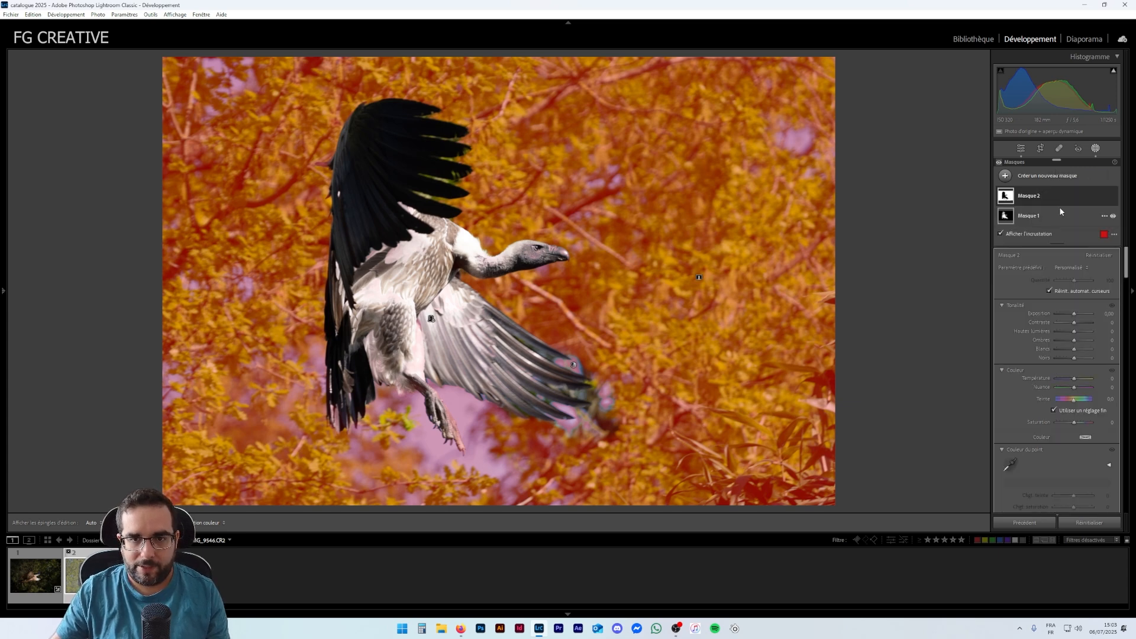
click(1032, 197)
click(1038, 196)
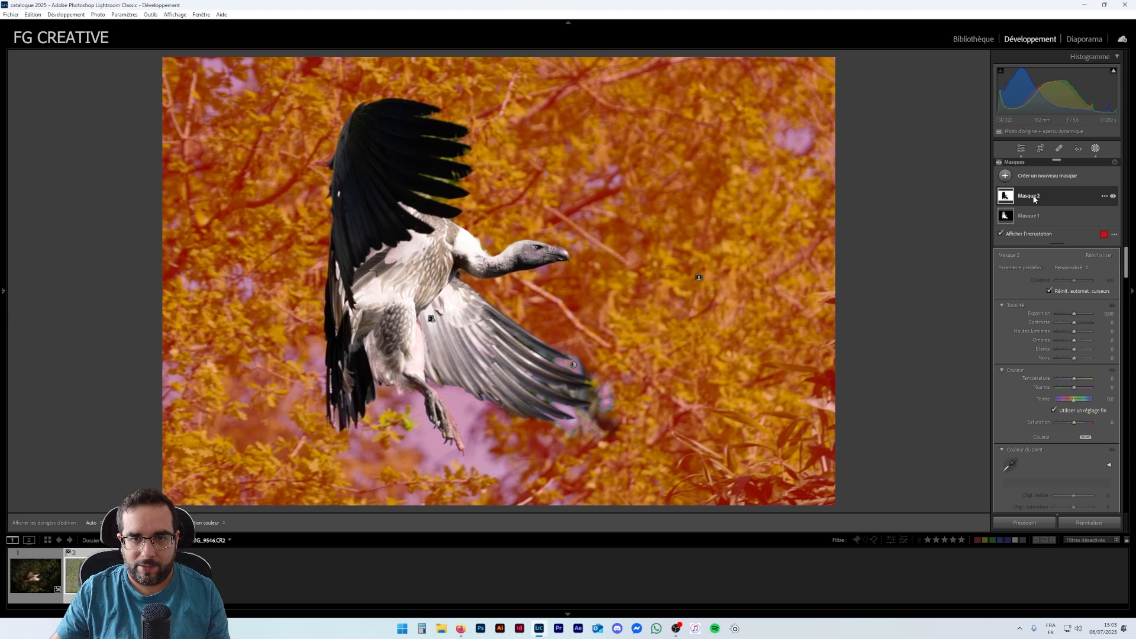
right_click(1035, 200)
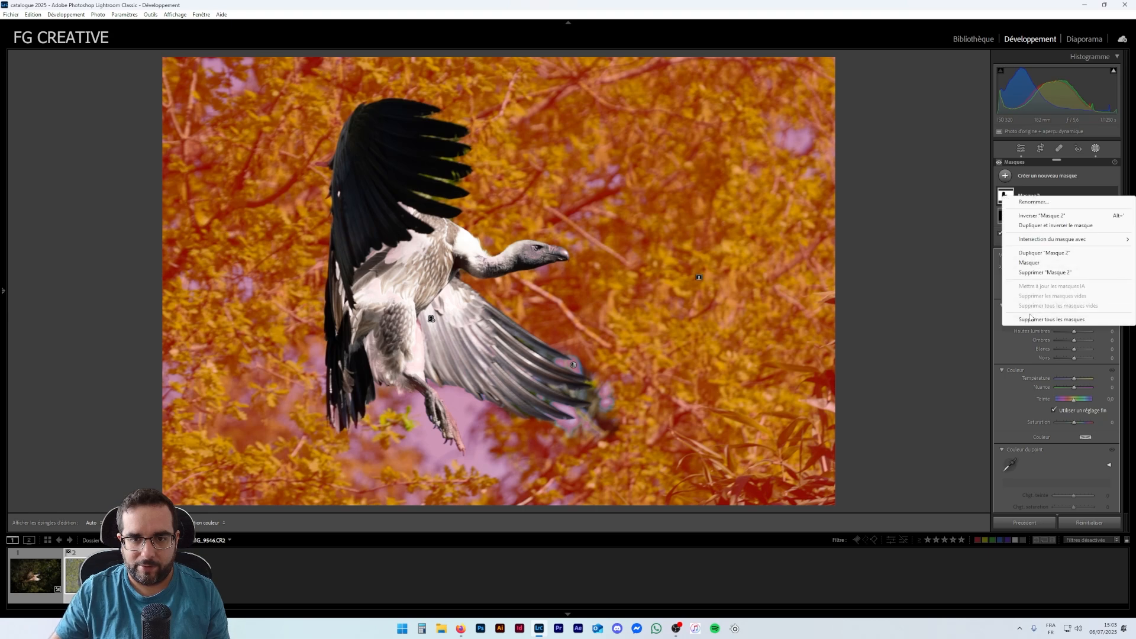
click(1034, 201)
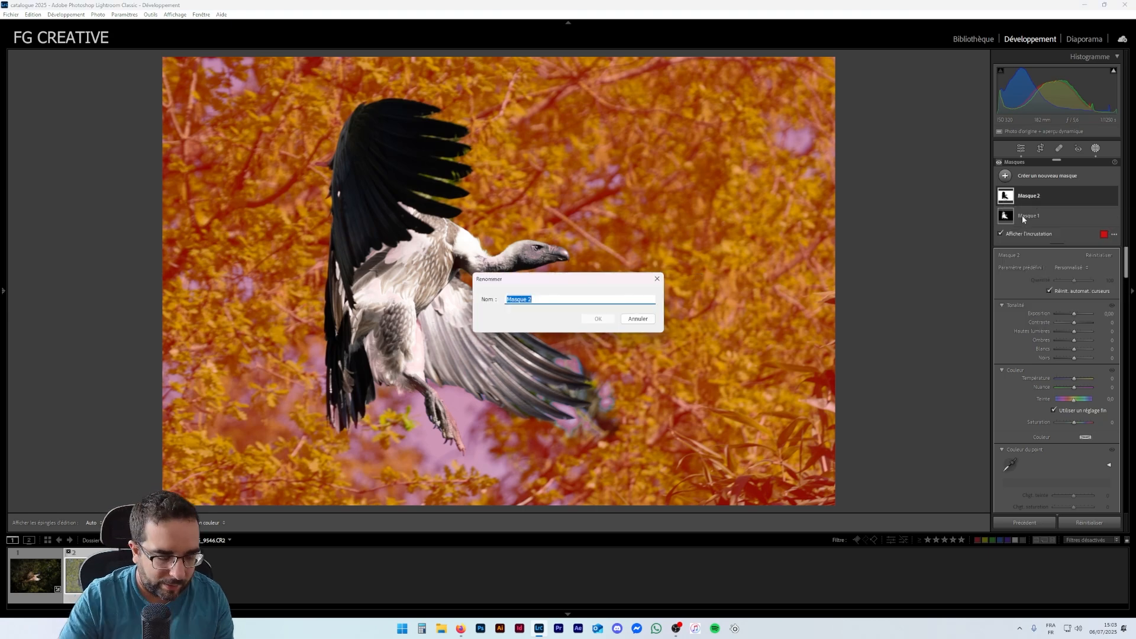
text(arriere plan)
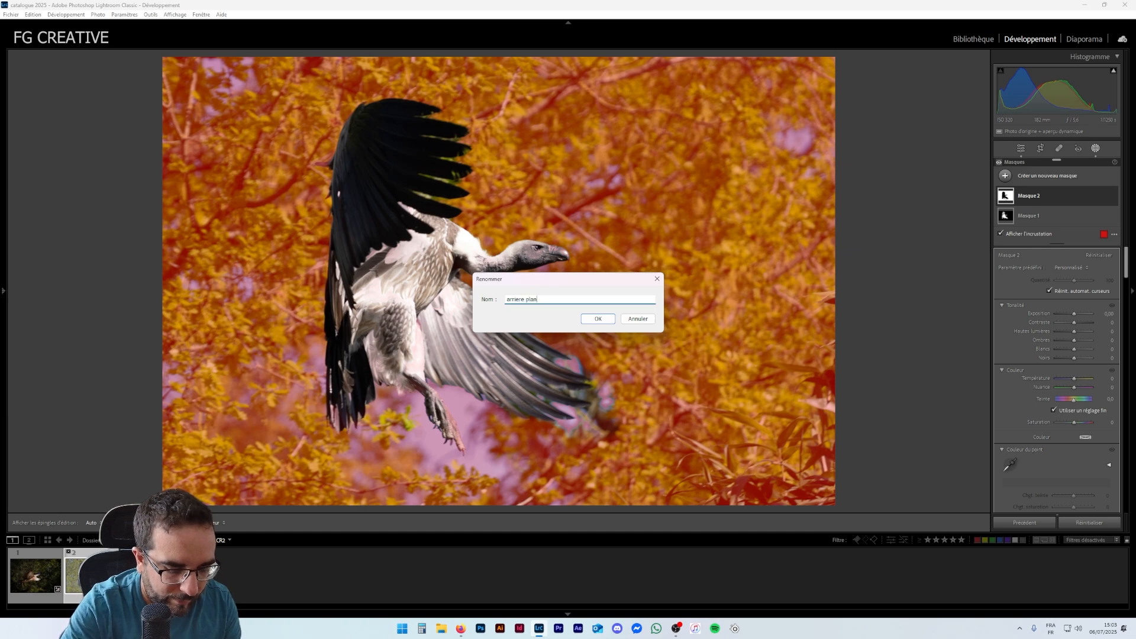
key(Return)
- Rename the first mask to sujet and select the arrière plan mask
click(1021, 215)
right_click(1030, 215)
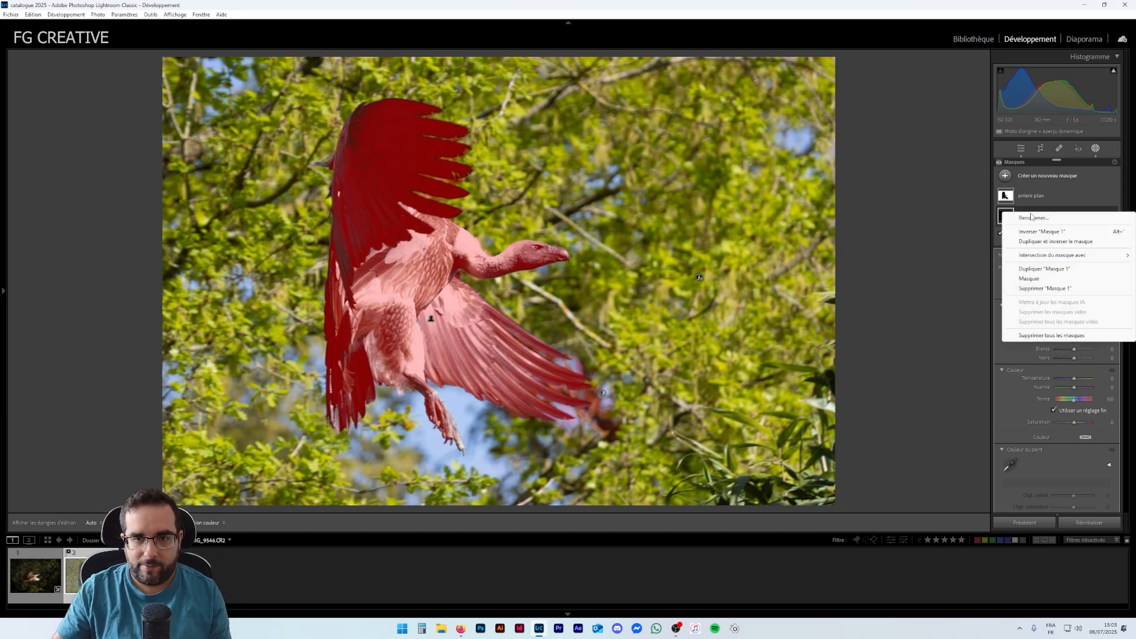
click(1034, 218)
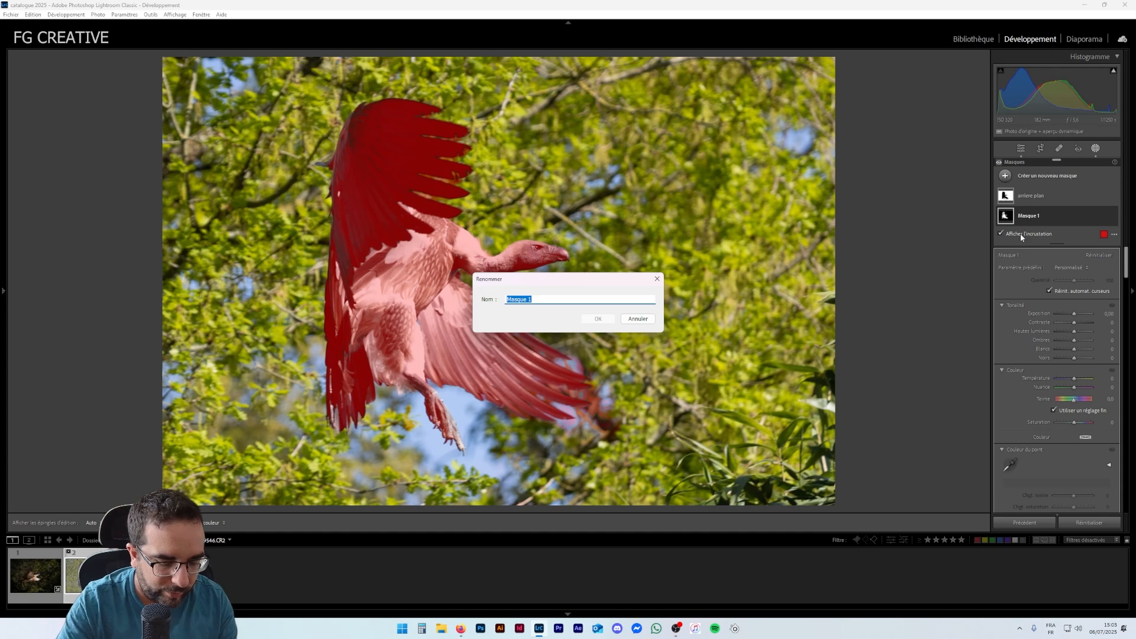
text(sujet)
key(Return)
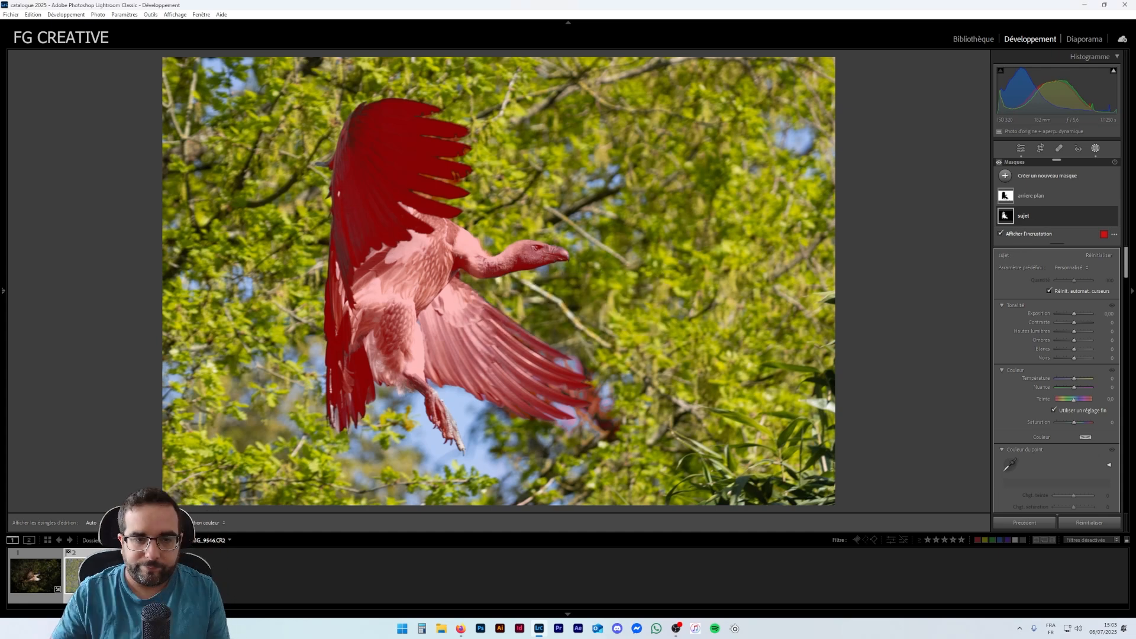
click(1044, 191)
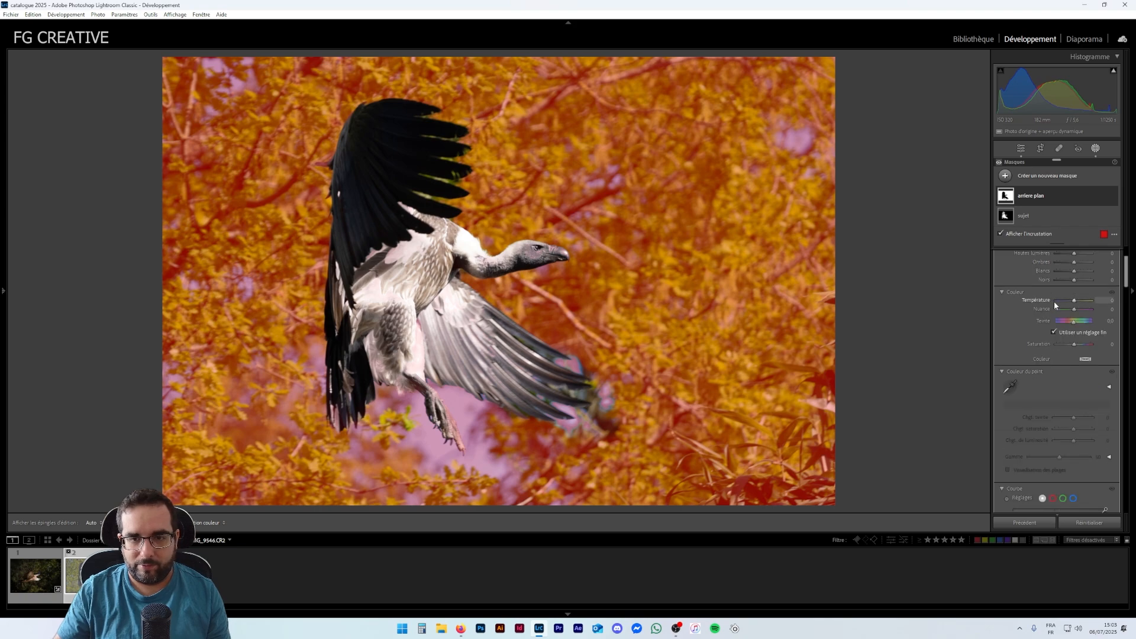
- Darken the background mask: exposure -0.76, contrast 24, highlights -47, shadows -4, whites -14 and blacks -14
key(o)
drag(1075, 317, 1071, 316)
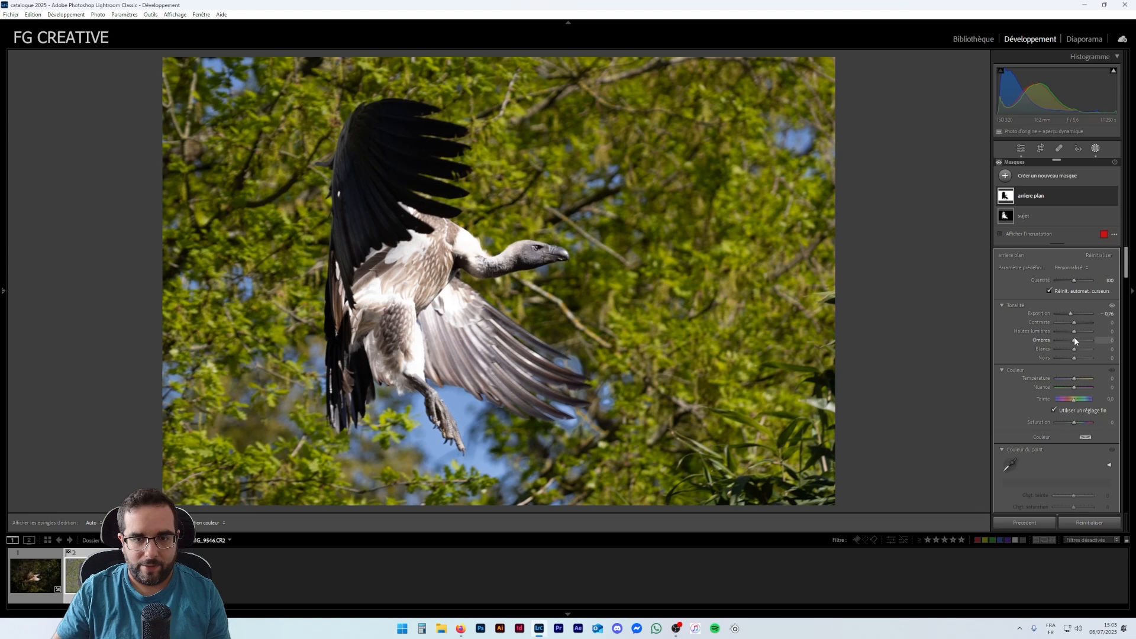
mouse_move(1082, 324)
mouse_down()
mouse_move(1064, 333)
mouse_move(1076, 345)
mouse_up()
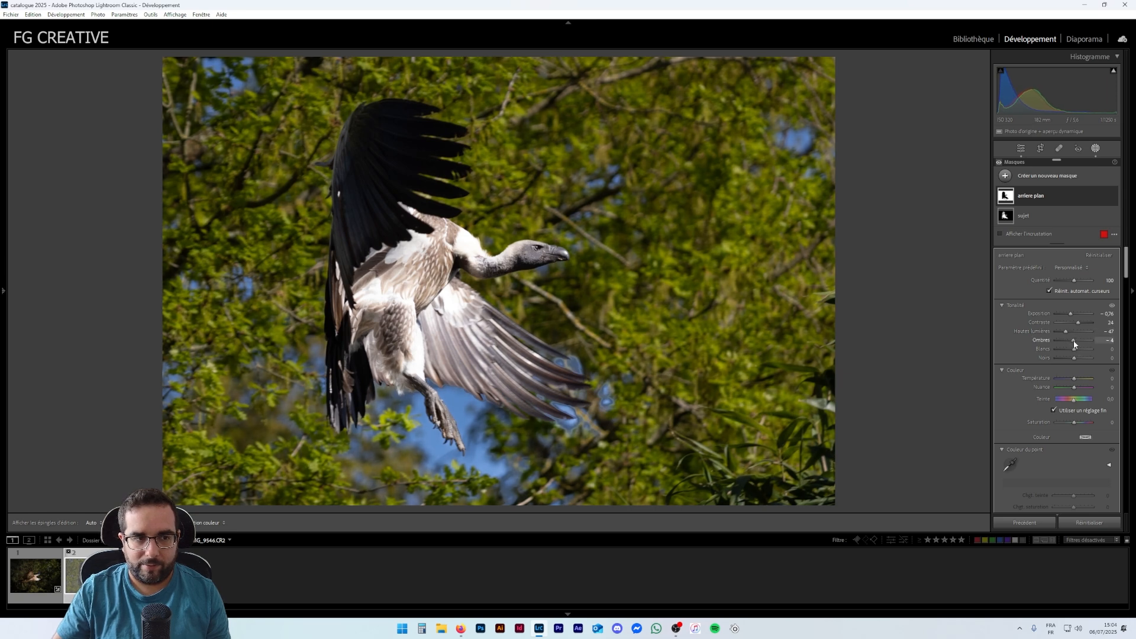
drag(1073, 352, 1071, 351)
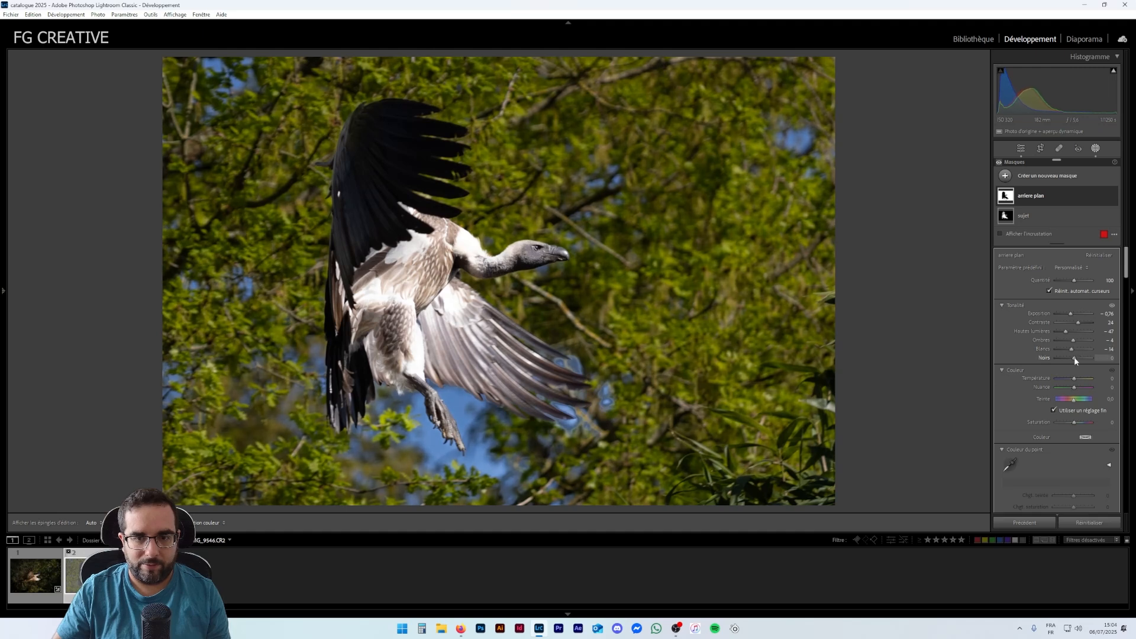
click(1071, 357)
- Set the background mask's temperature to 18 and saturation to -37
scroll(1063, 337, down, 1)
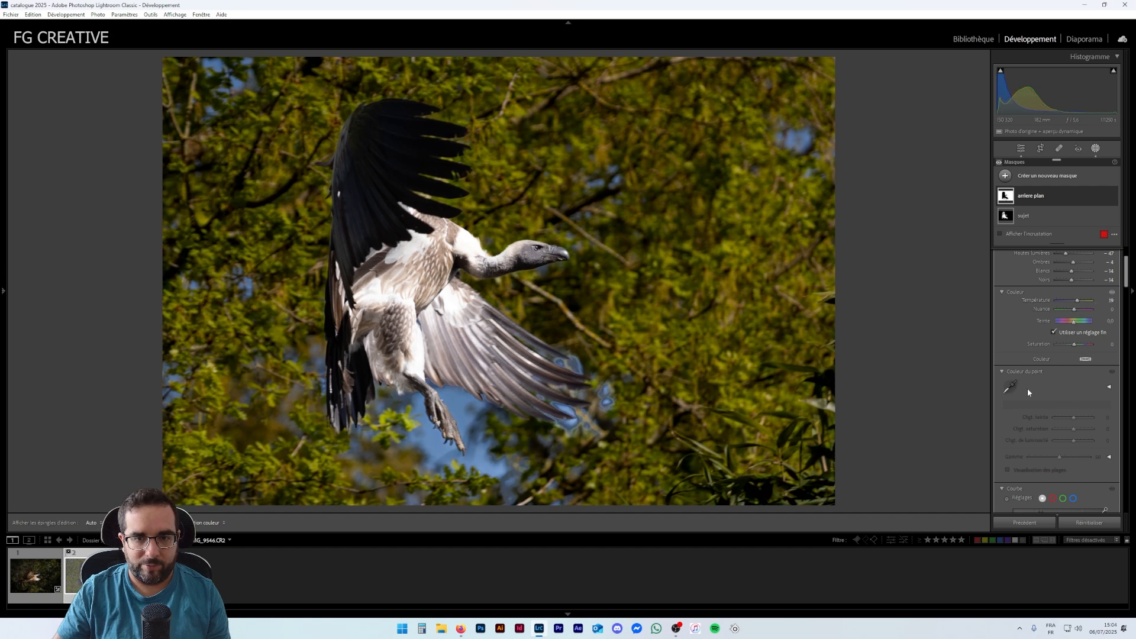
drag(1074, 346, 1068, 344)
- Lower the background mask's texture to -67 and clarity to -44
scroll(1045, 390, down, 5)
scroll(1050, 387, down, 3)
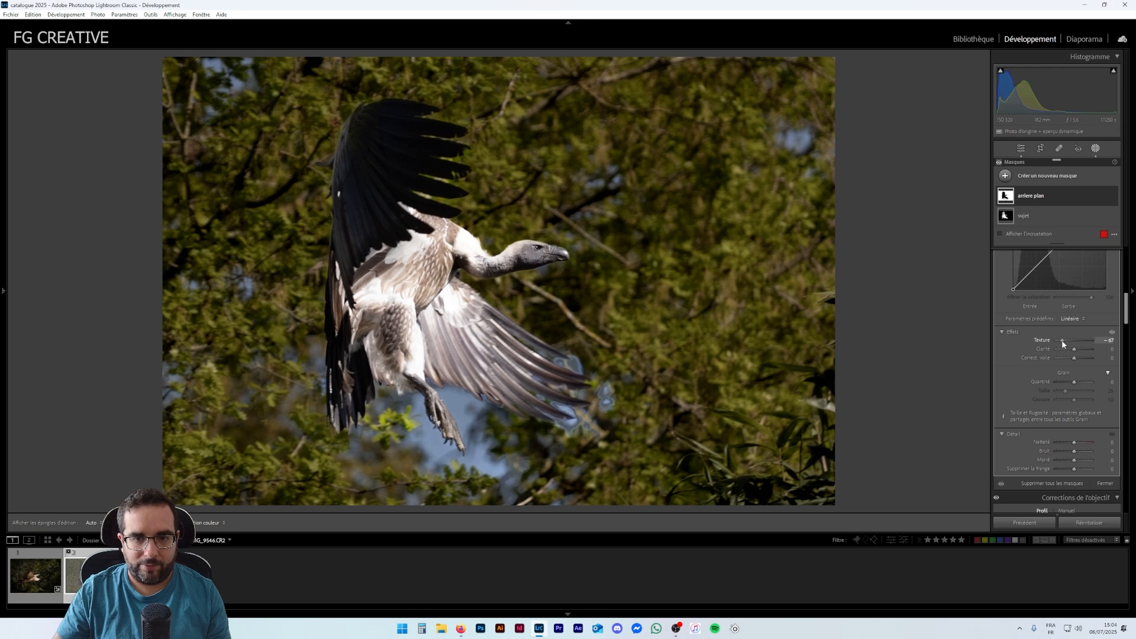
drag(1075, 350, 1067, 349)
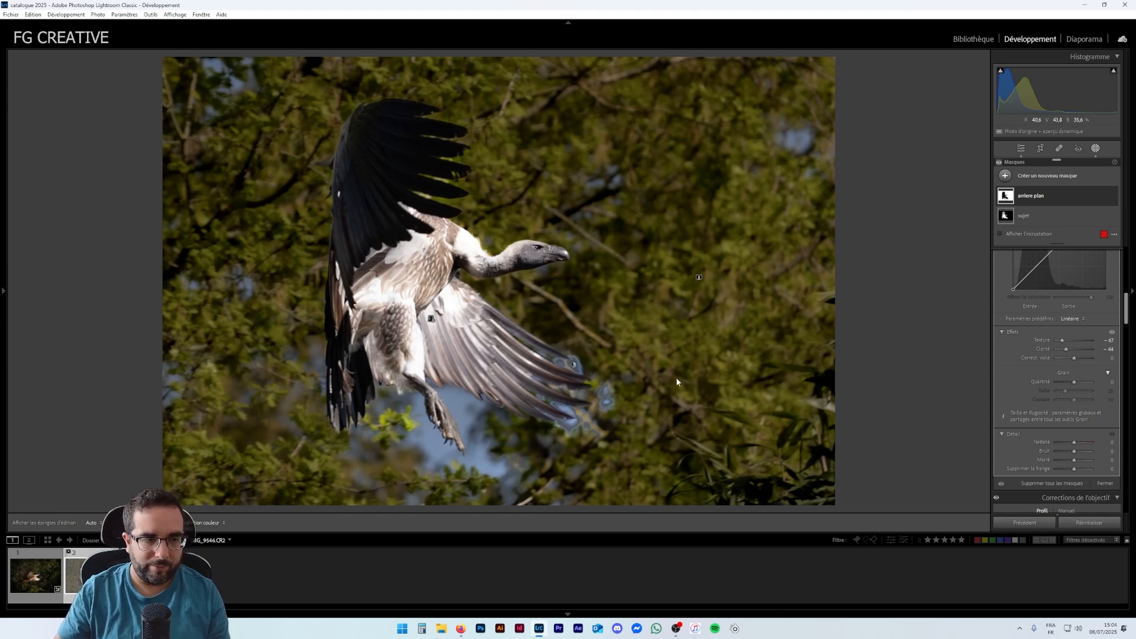
- Zoom in to examine the blurred wingtip edge, then reselect the arrière plan mask
click(1021, 149)
click(602, 393)
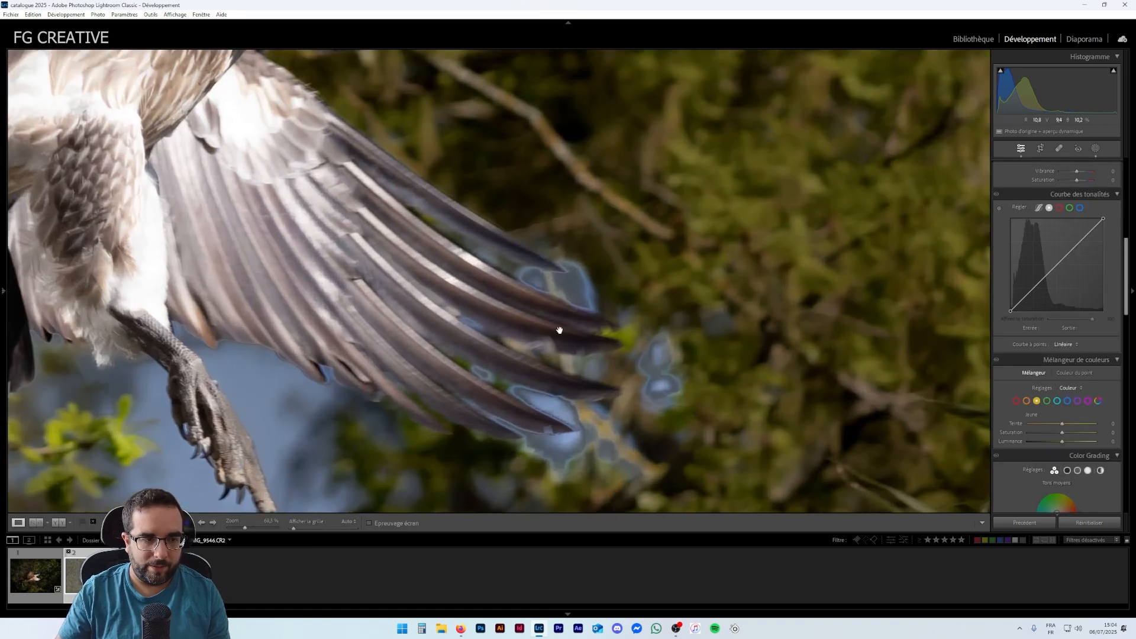
click(592, 333)
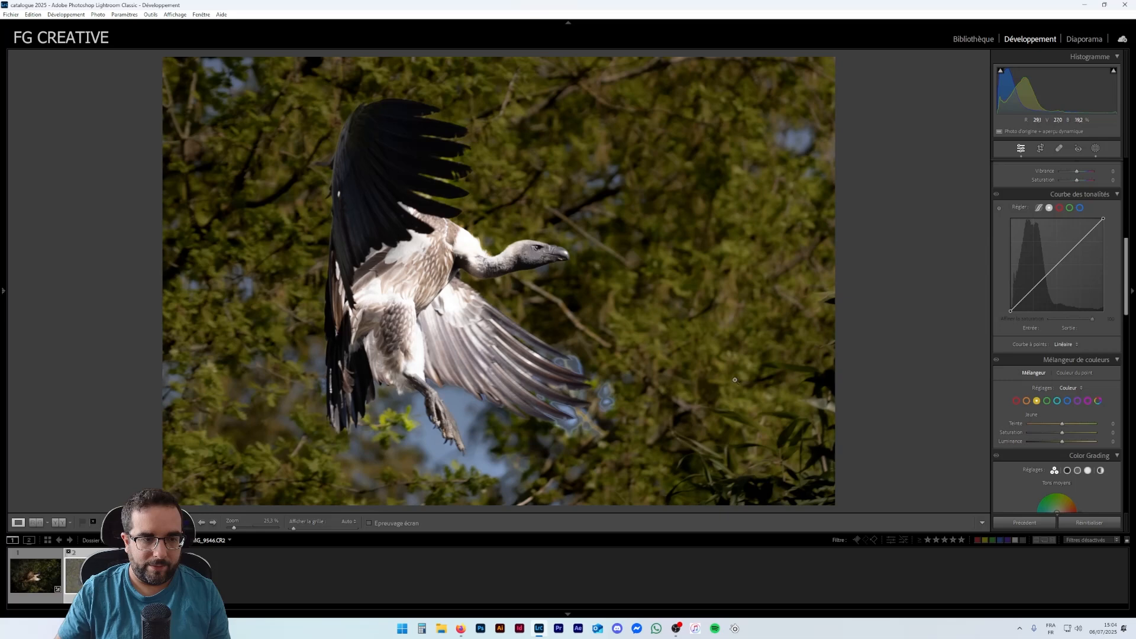
click(1096, 149)
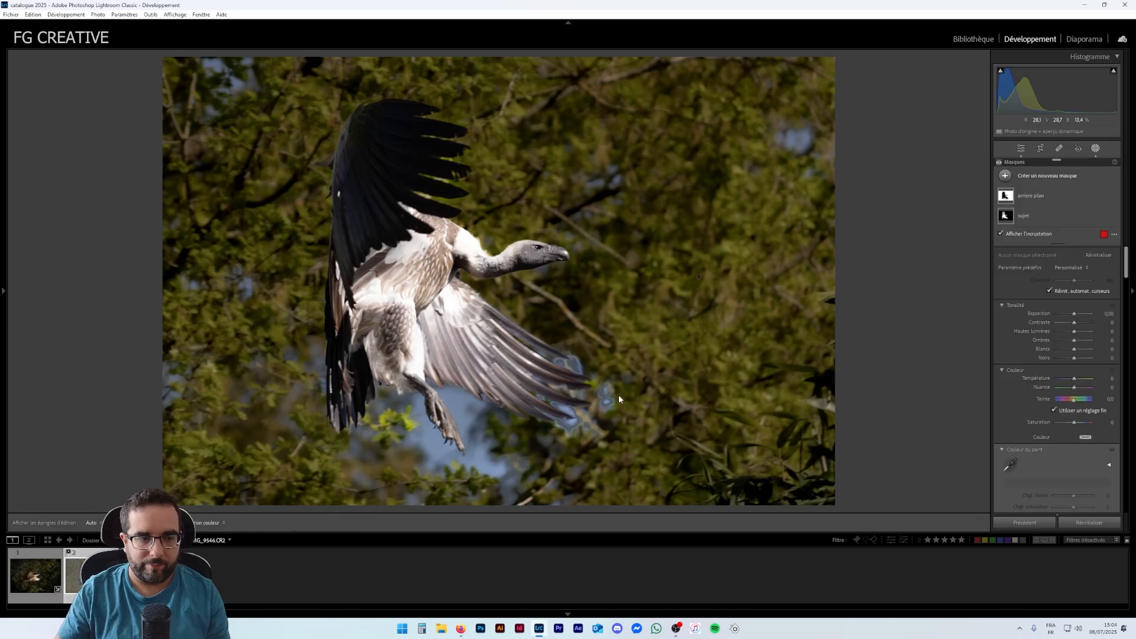
click(1045, 203)
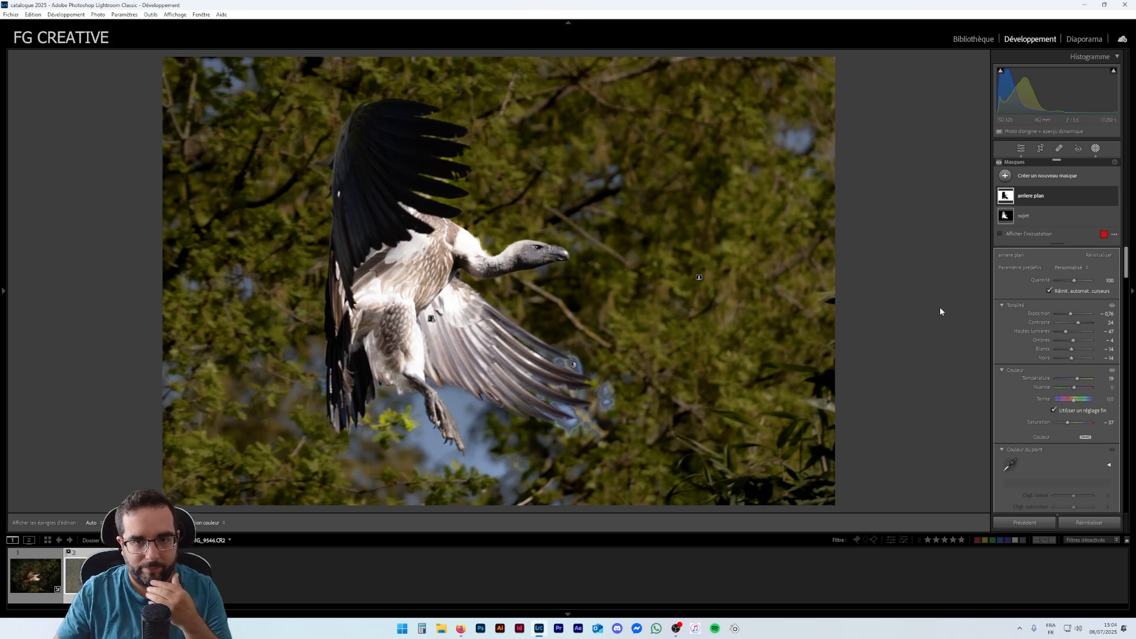
- Subtract a brush stroke painted over the blurred wingtip from the arrière plan mask
click(1056, 196)
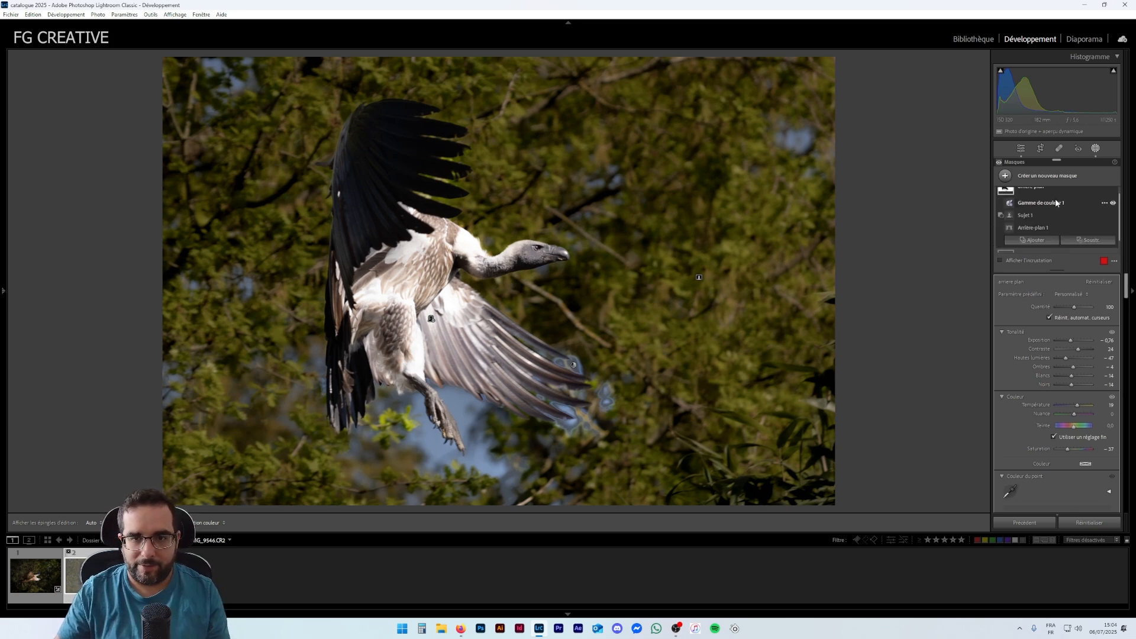
click(1089, 240)
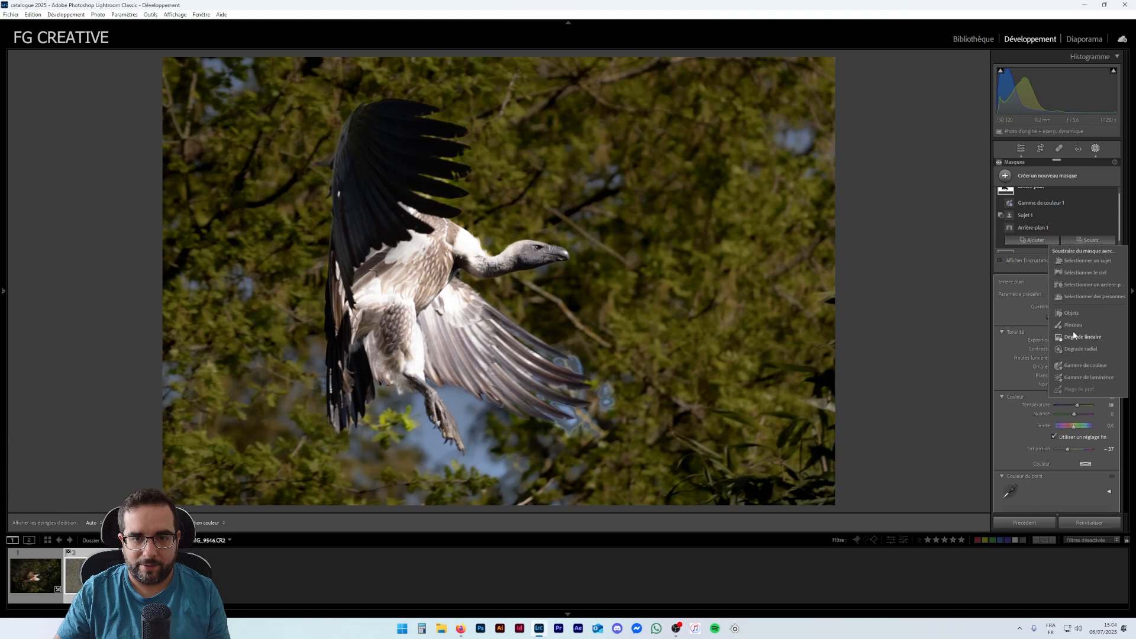
click(1044, 195)
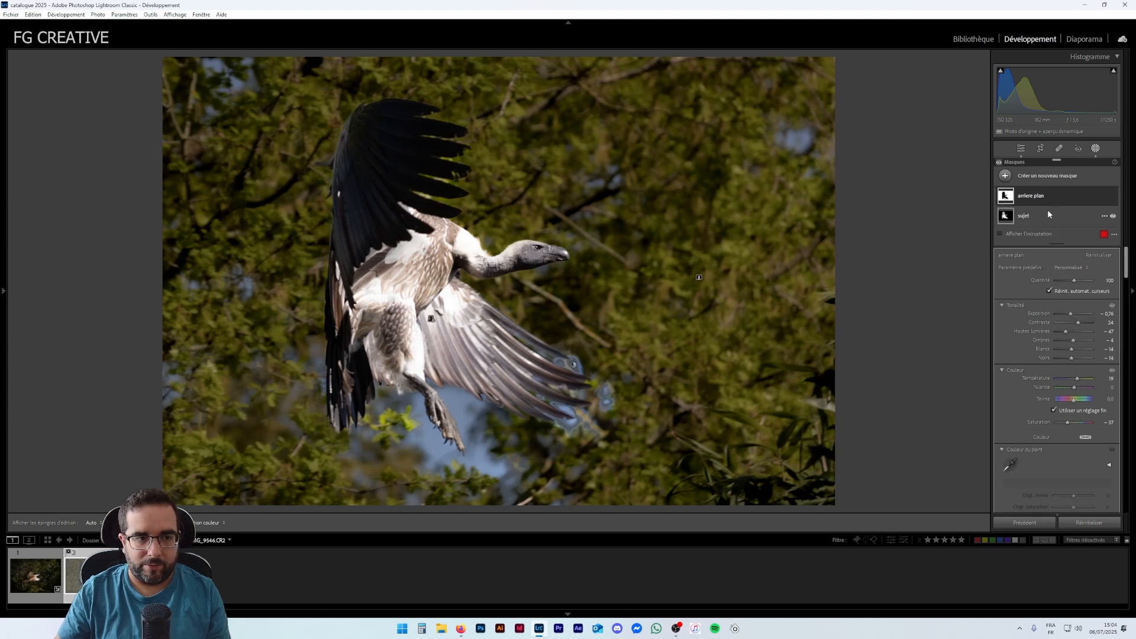
click(1057, 199)
click(1089, 240)
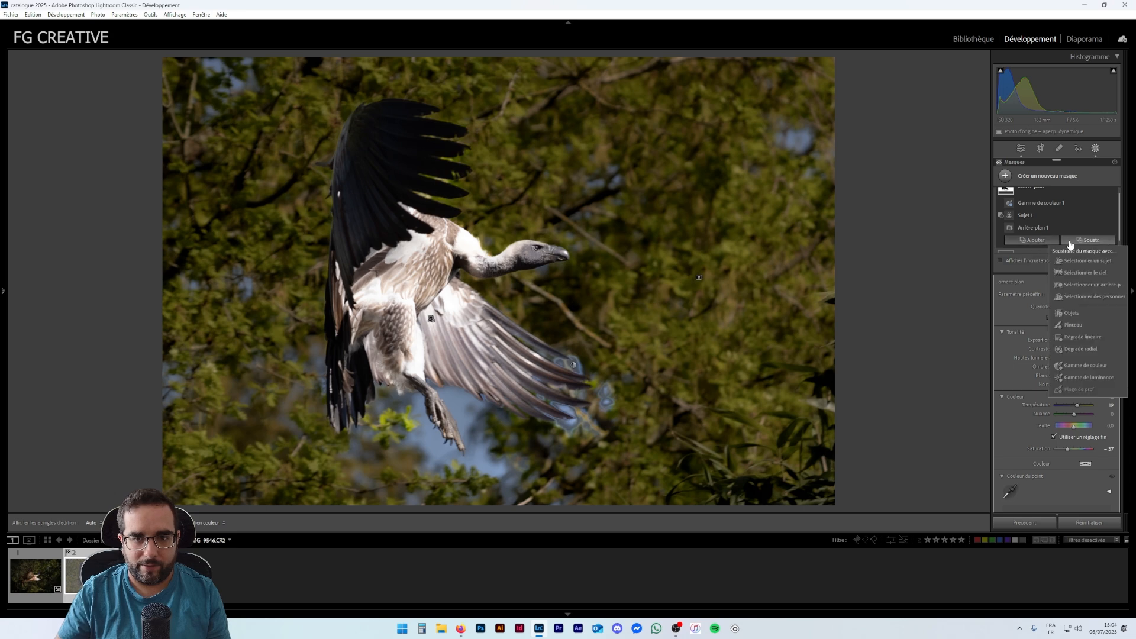
click(1072, 324)
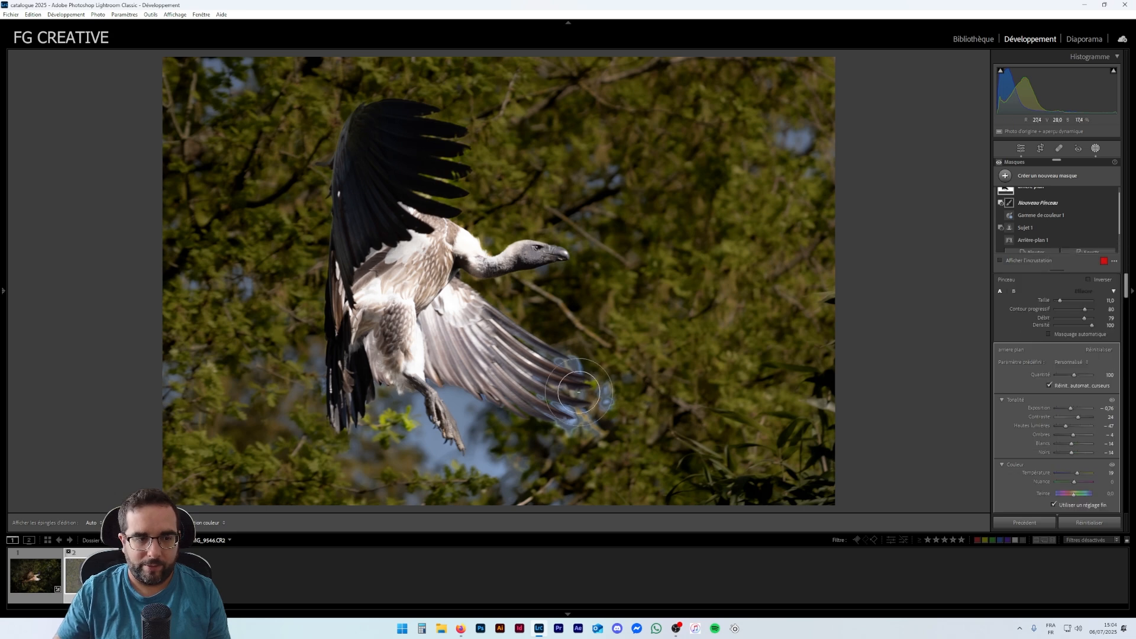
mouse_move(588, 373)
mouse_down()
mouse_move(550, 379)
mouse_move(599, 396)
mouse_move(570, 406)
mouse_move(556, 379)
mouse_move(541, 408)
mouse_move(545, 378)
mouse_move(562, 371)
mouse_move(533, 385)
mouse_move(571, 394)
mouse_move(589, 374)
mouse_move(566, 389)
mouse_move(550, 382)
mouse_move(586, 384)
mouse_move(576, 416)
mouse_move(569, 391)
mouse_up()
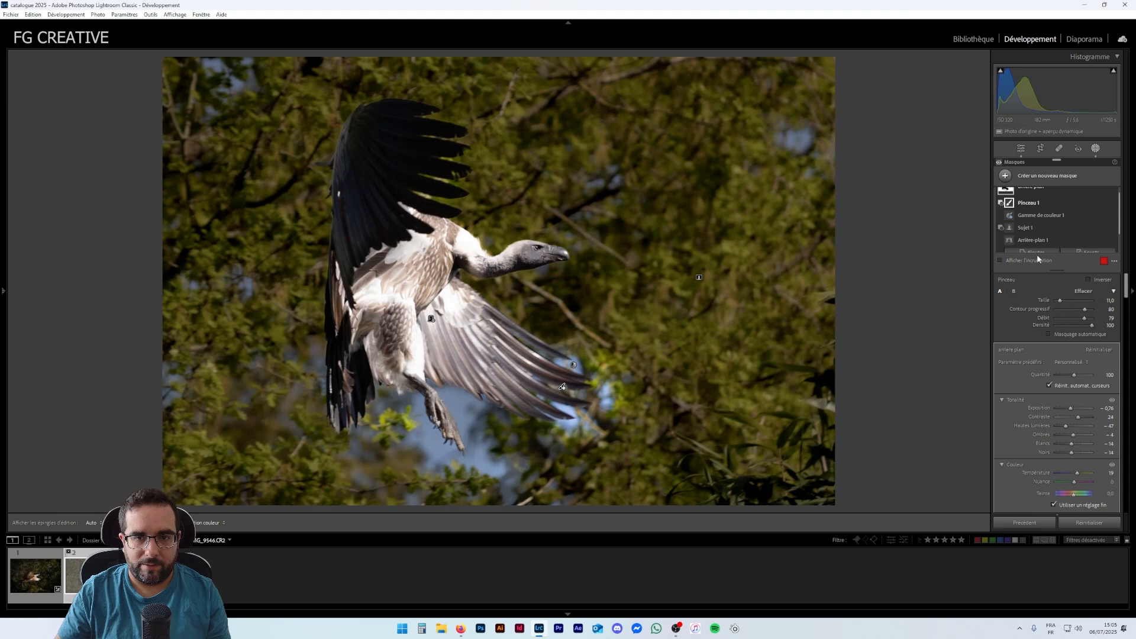
- Add a brush stroke just beside the wingtip to the arrière plan mask
click(1040, 199)
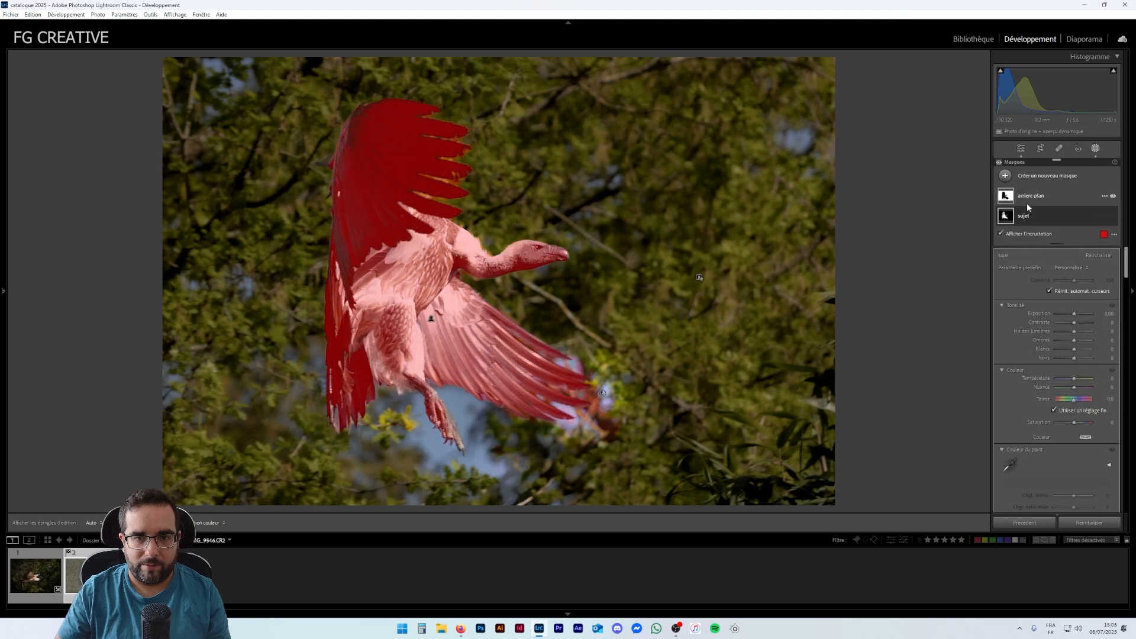
click(1037, 199)
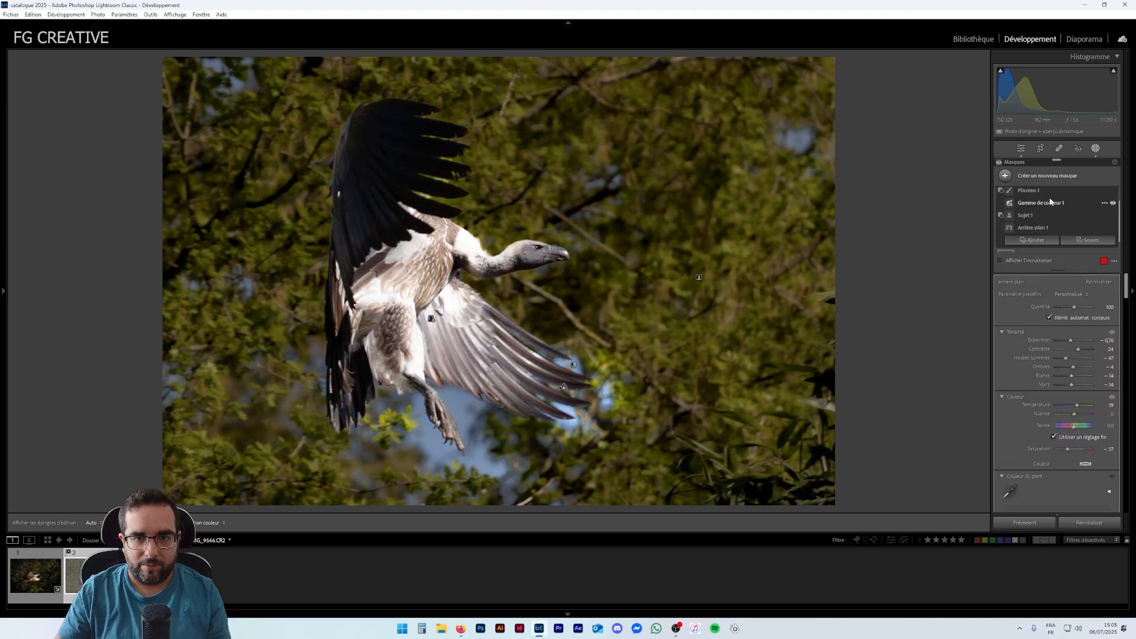
click(1040, 242)
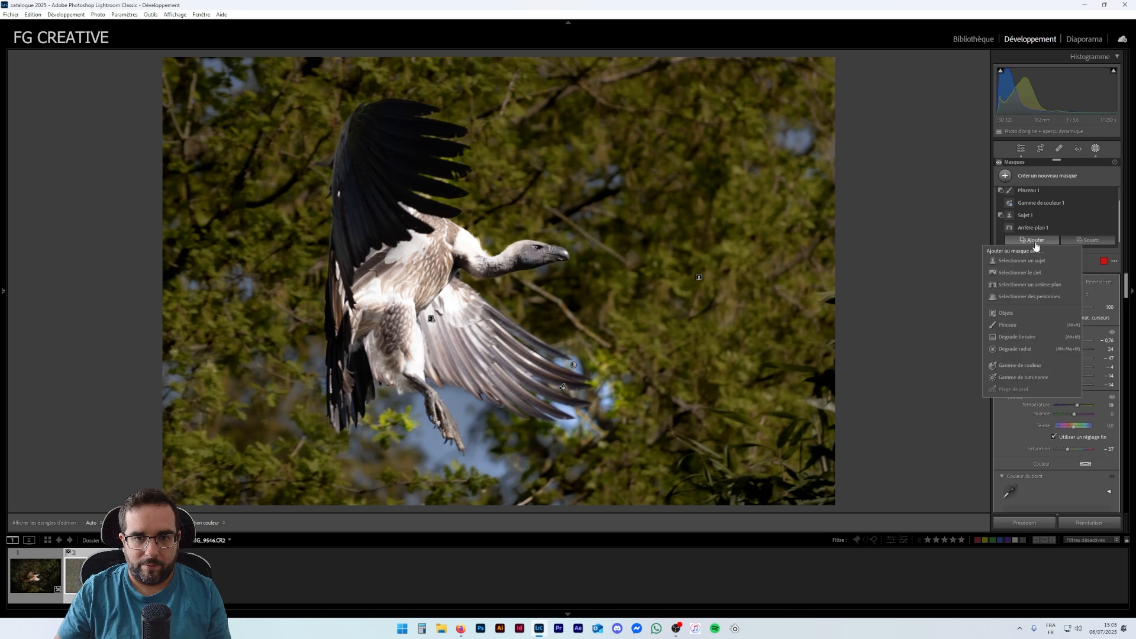
click(1017, 313)
mouse_move(640, 377)
mouse_down()
mouse_move(632, 396)
mouse_move(621, 393)
mouse_move(589, 349)
mouse_move(573, 354)
mouse_move(605, 359)
mouse_move(606, 399)
mouse_move(589, 430)
mouse_move(568, 429)
mouse_move(571, 417)
mouse_move(599, 426)
mouse_move(602, 380)
mouse_move(617, 380)
mouse_up()
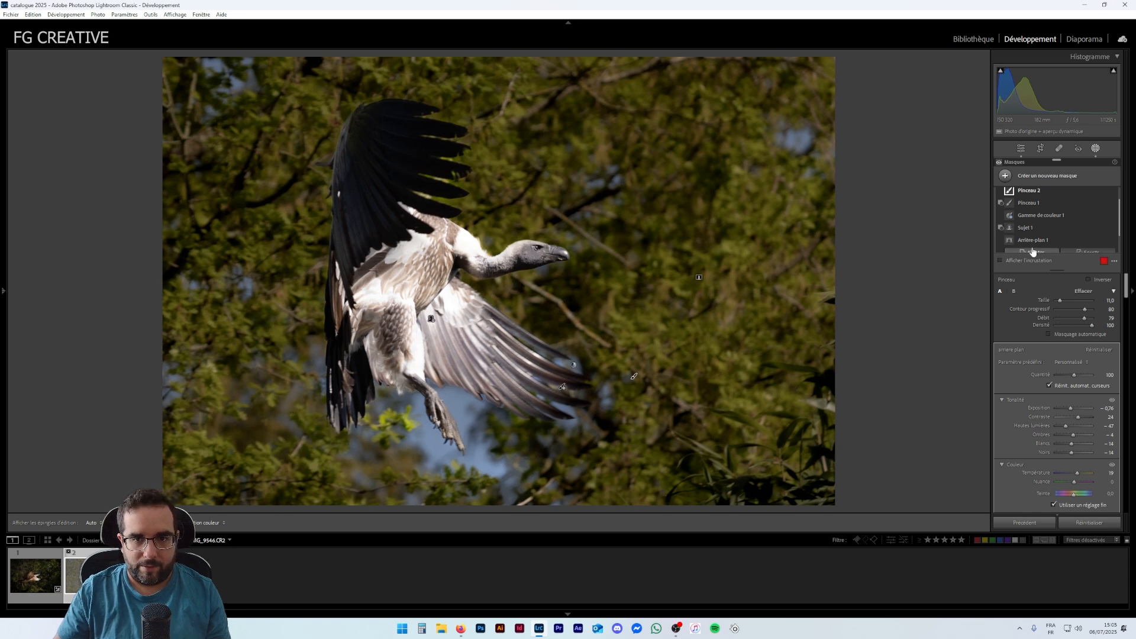
scroll(1045, 219, up, 1)
scroll(1039, 216, up, 1)
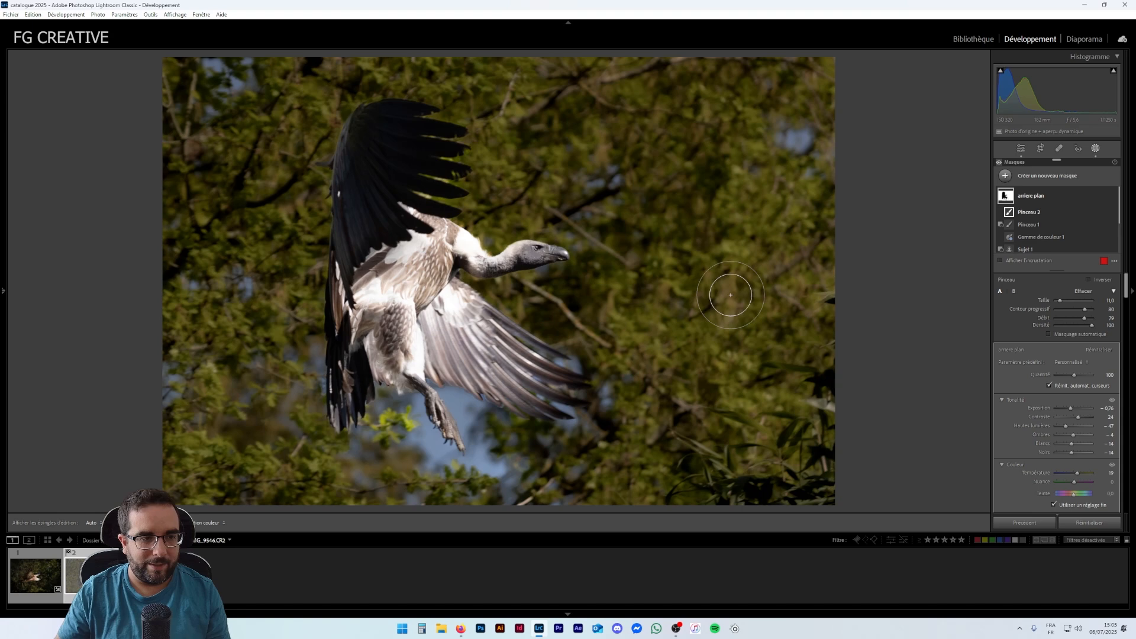
scroll(1036, 336, down, 3)
scroll(1039, 332, down, 3)
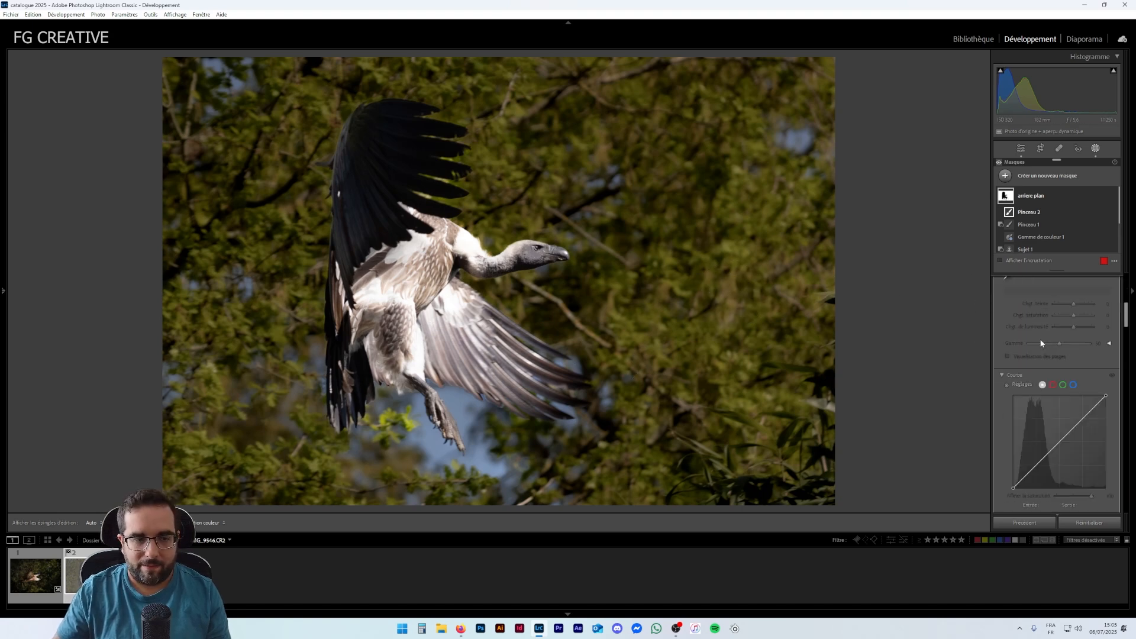
scroll(1046, 330, up, 6)
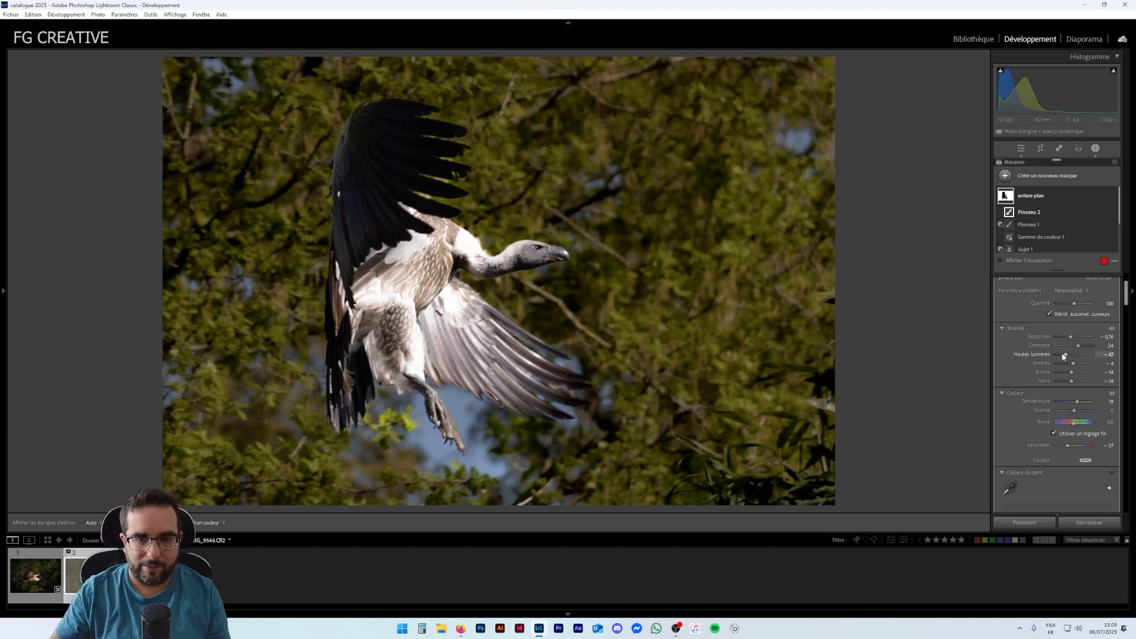
- Select the sujet mask and set exposure 0.25, highlights -86, shadows 54 and blacks -37
click(1036, 197)
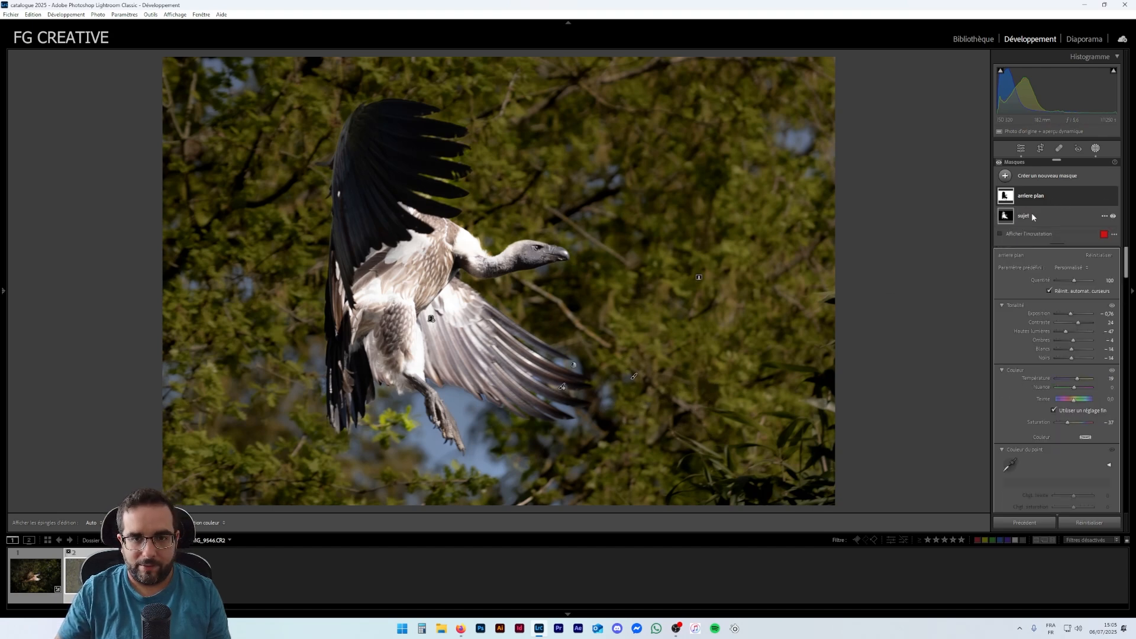
click(1037, 216)
key(o)
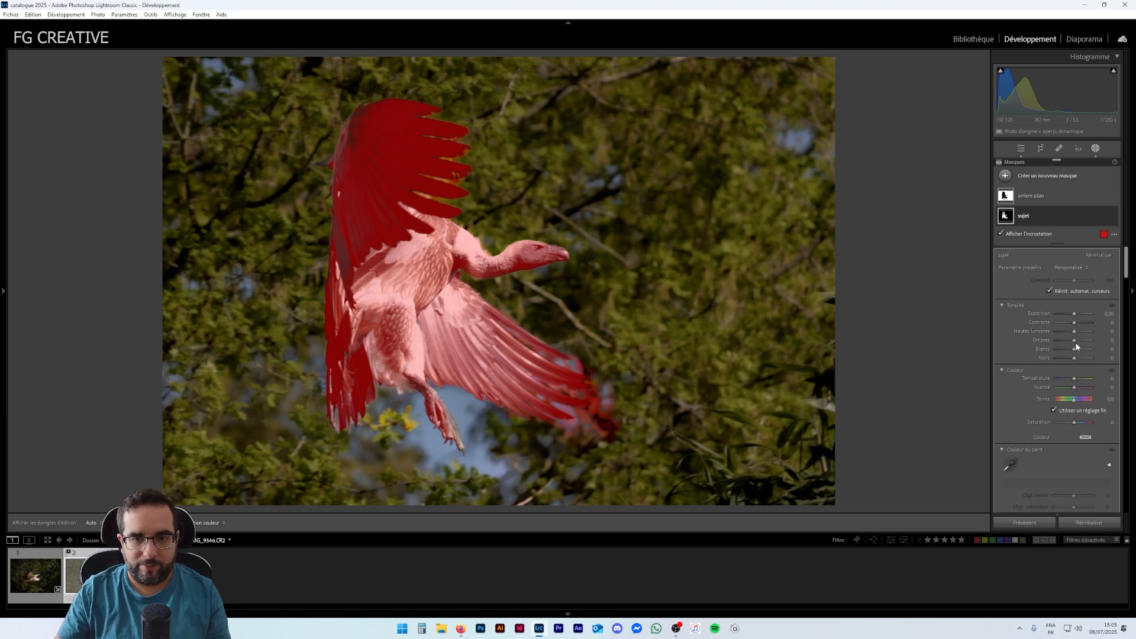
key(o)
mouse_move(1072, 330)
mouse_down()
mouse_move(1056, 329)
mouse_move(1074, 314)
mouse_move(1083, 341)
mouse_up()
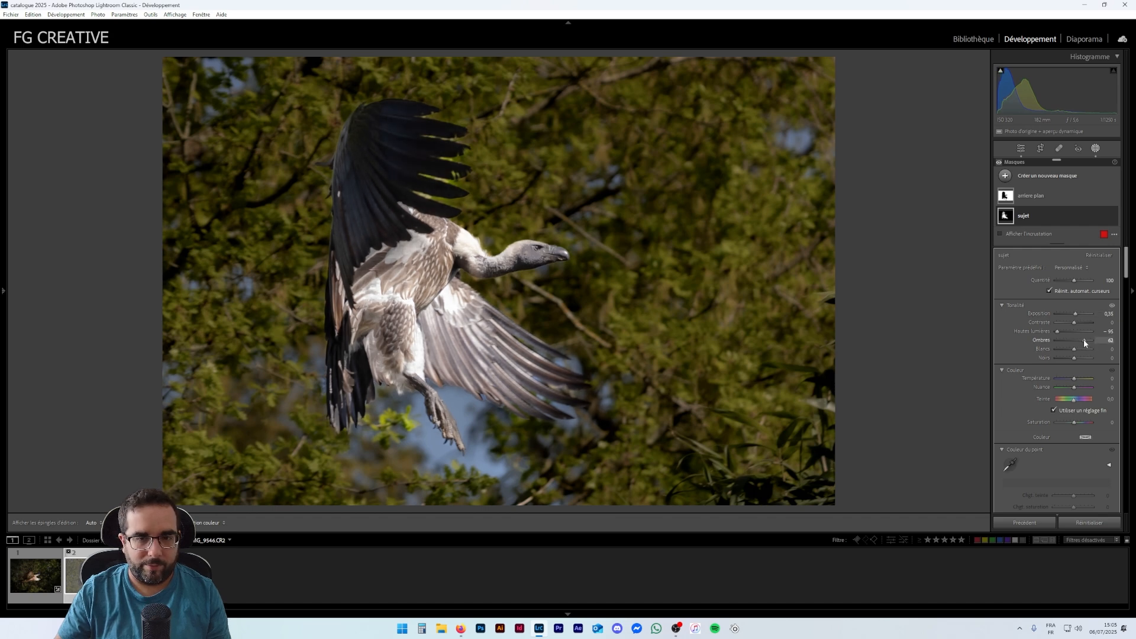
drag(1075, 353, 1068, 360)
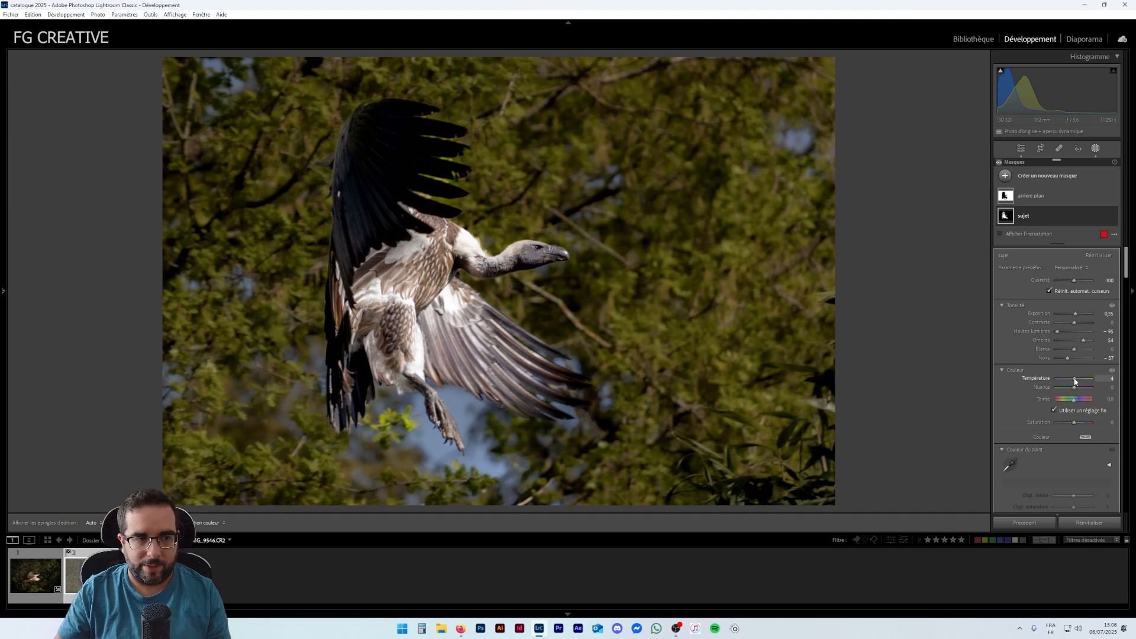
- Warm the subject mask's temperature and set its saturation to 29
drag(1075, 379, 1076, 380)
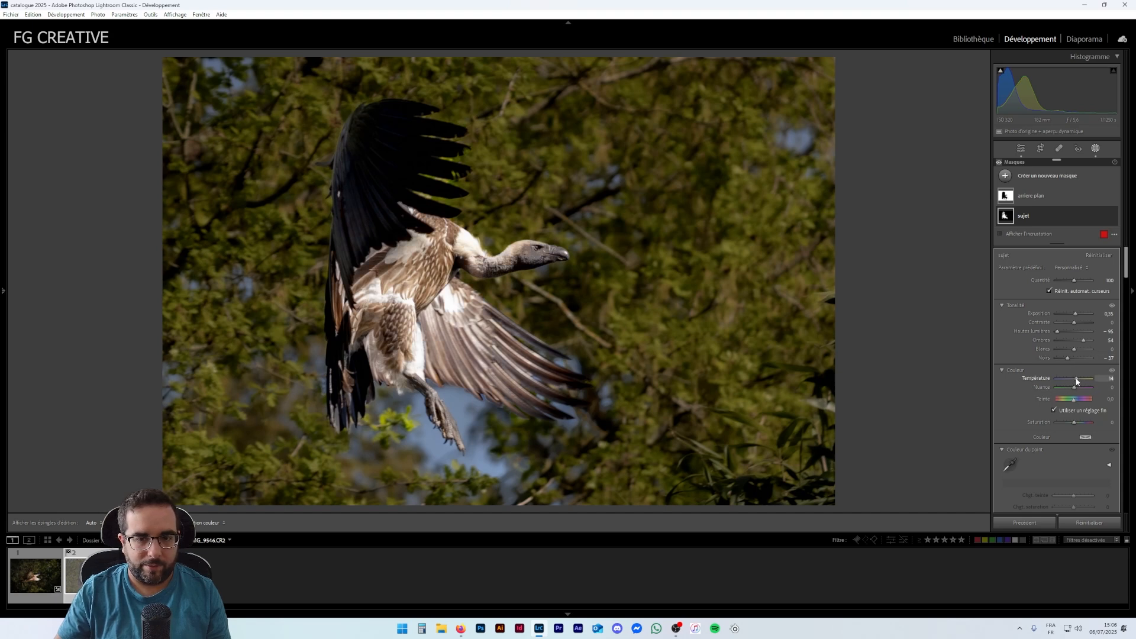
scroll(1068, 432, down, 3)
scroll(1071, 363, up, 2)
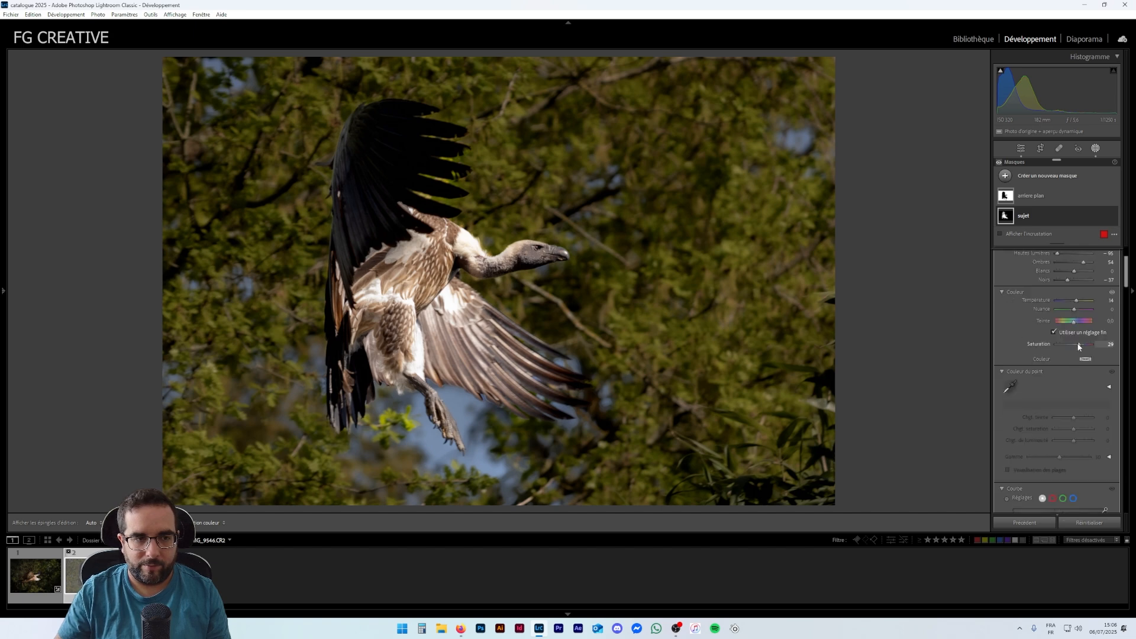
- Raise the subject mask's texture, clarity and dehaze amounts
scroll(1065, 361, down, 6)
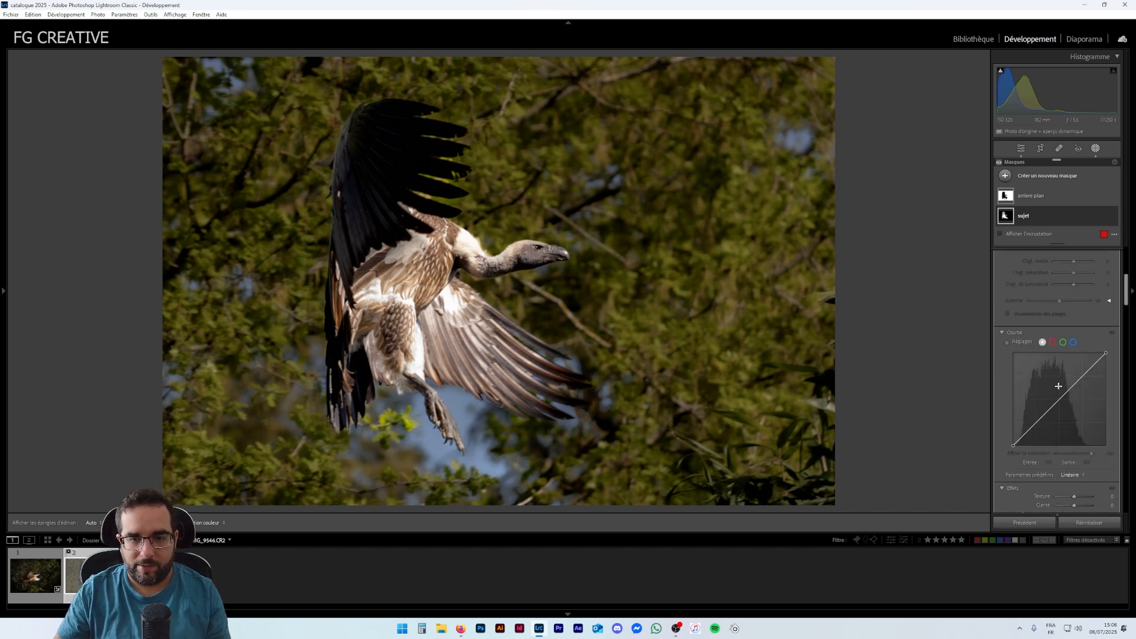
drag(1082, 340, 1080, 339)
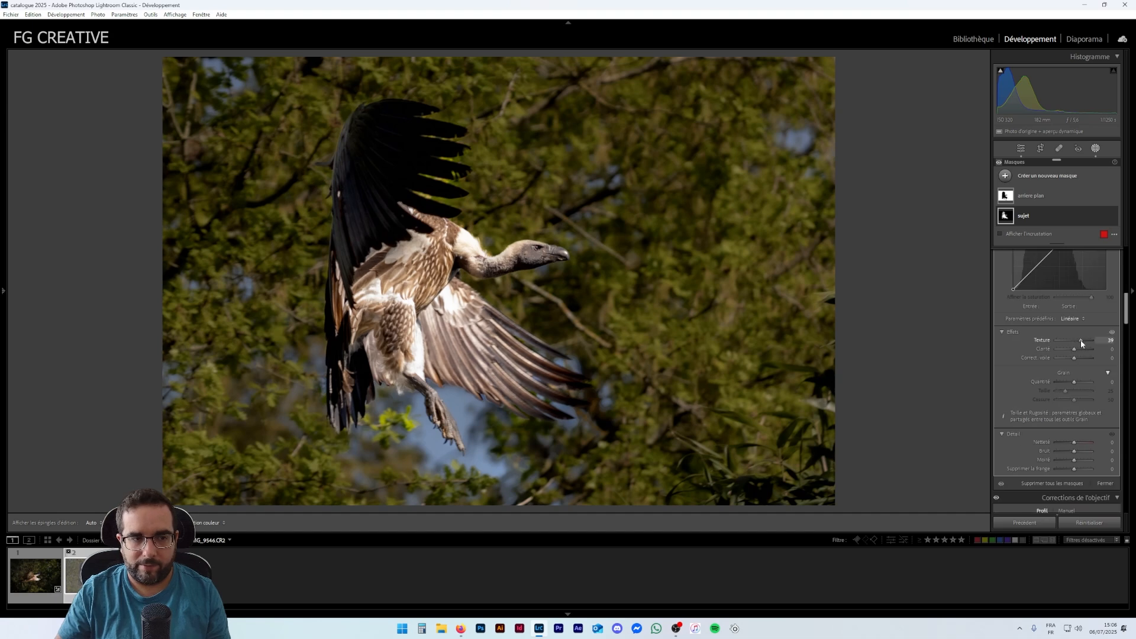
drag(1077, 350, 1078, 352)
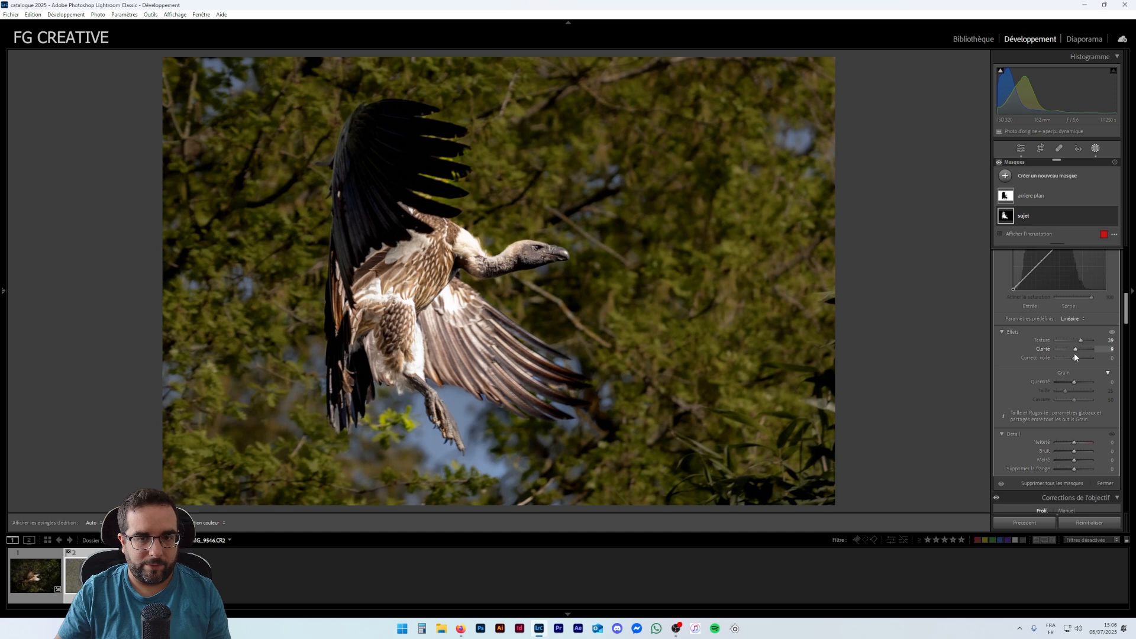
drag(1074, 360, 1075, 358)
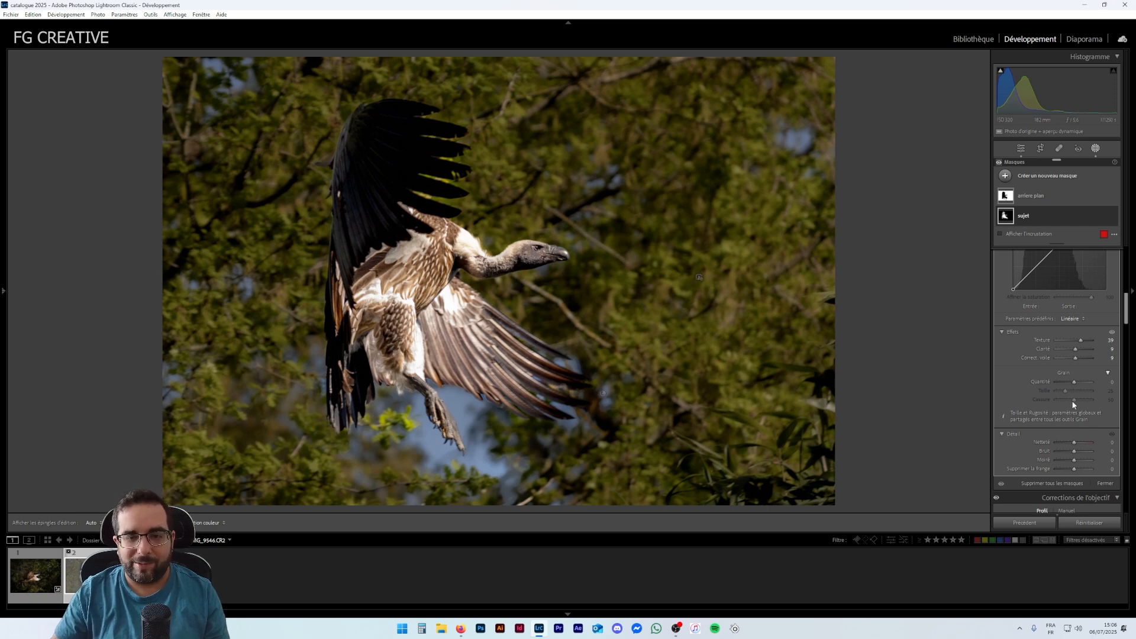
scroll(1028, 374, down, 5)
scroll(1032, 349, down, 3)
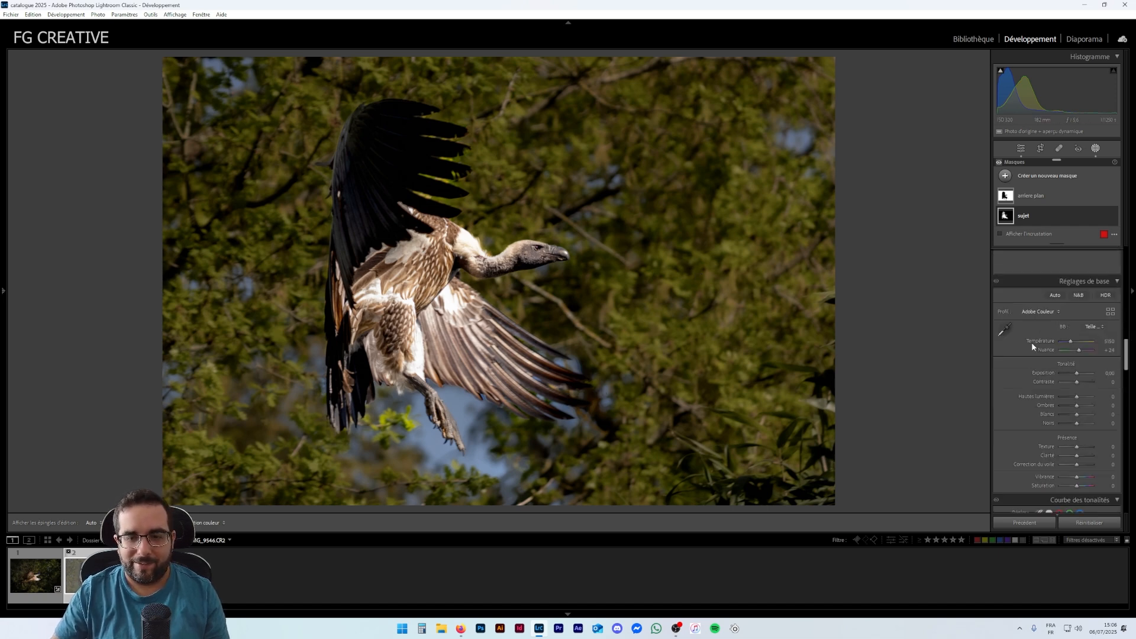
scroll(1032, 361, down, 2)
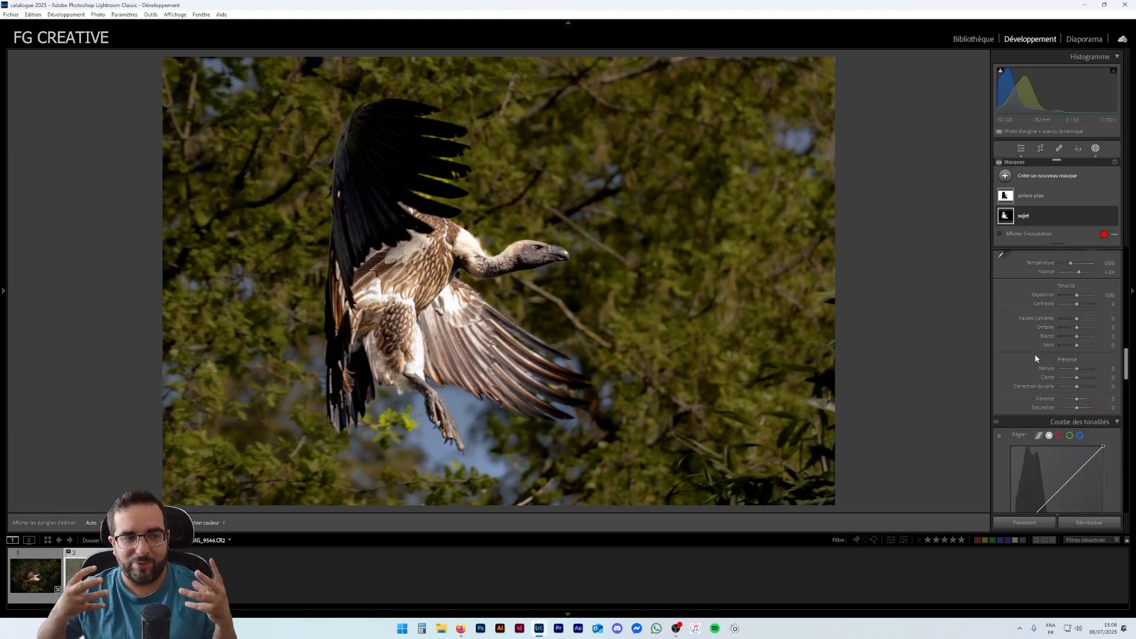
- Scroll through the subject mask's adjustments and leave the masking tool
scroll(1042, 361, up, 2)
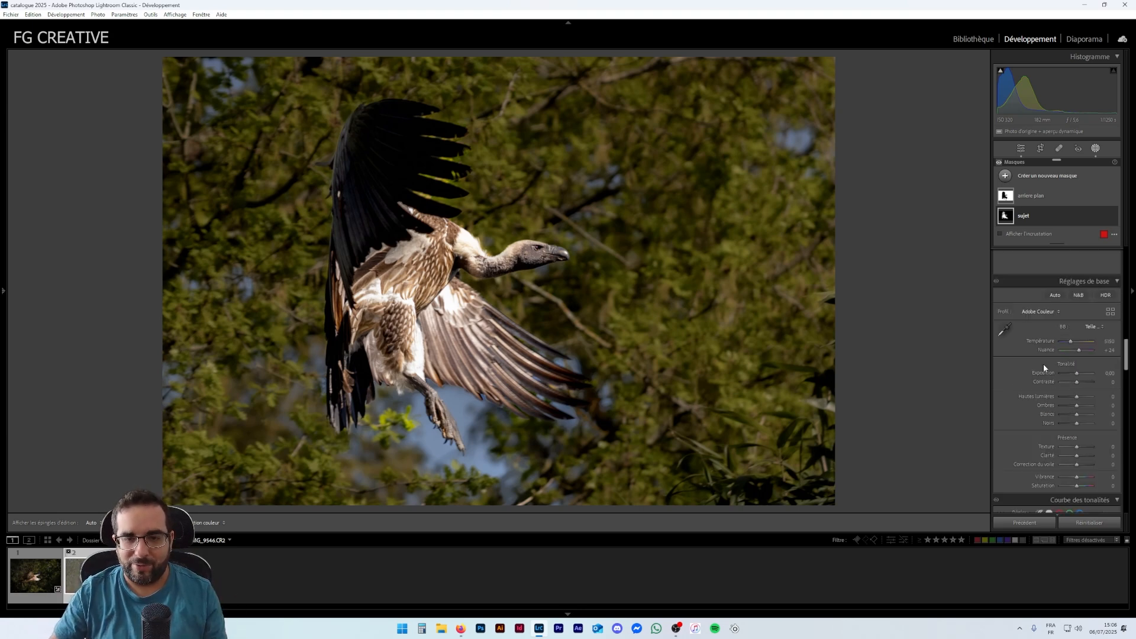
scroll(1042, 368, down, 2)
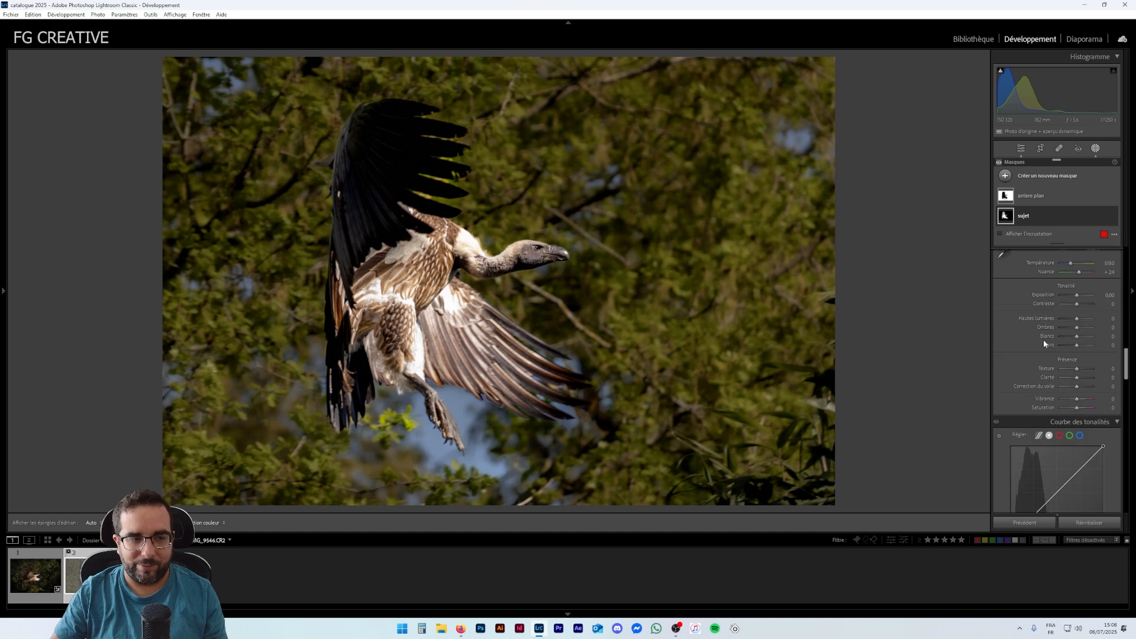
scroll(1044, 346, up, 2)
scroll(1035, 372, up, 4)
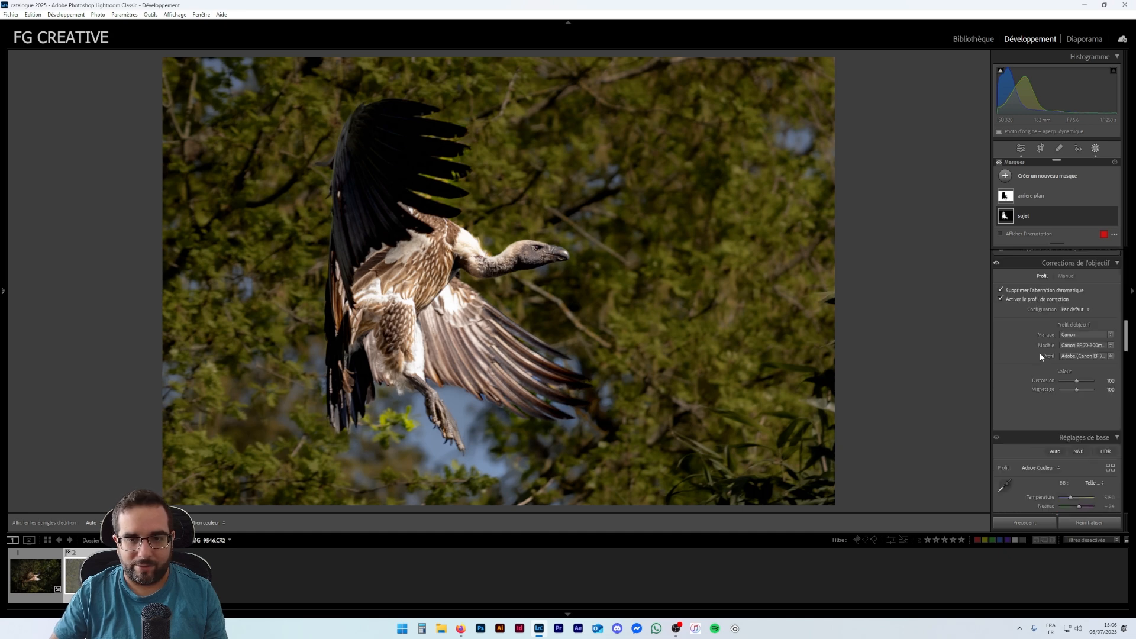
scroll(1028, 371, up, 2)
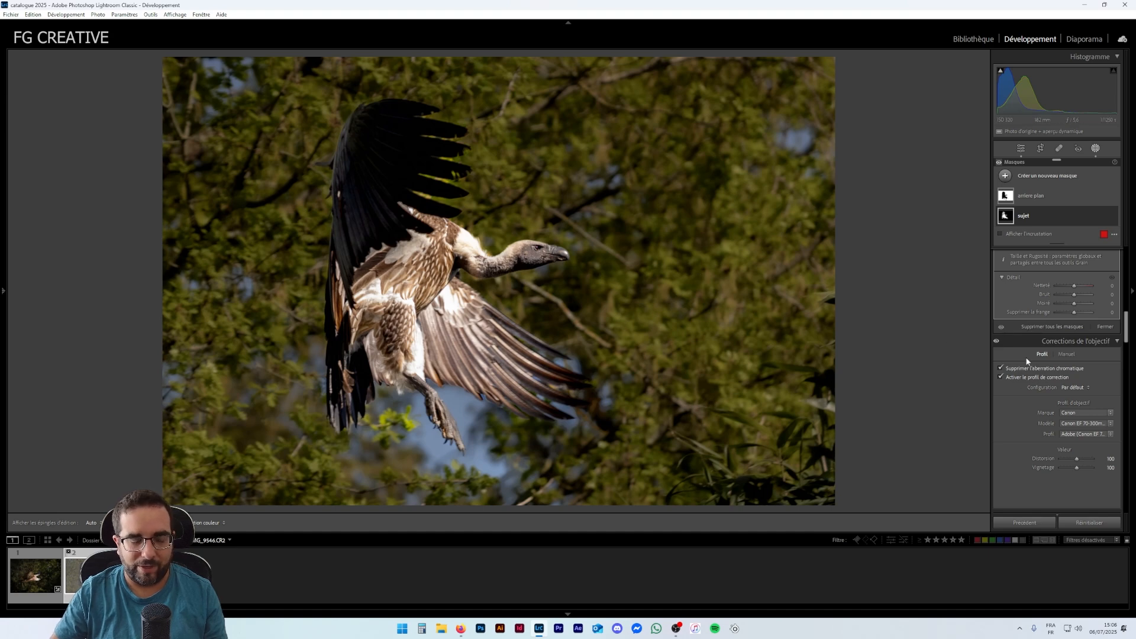
scroll(1030, 349, up, 4)
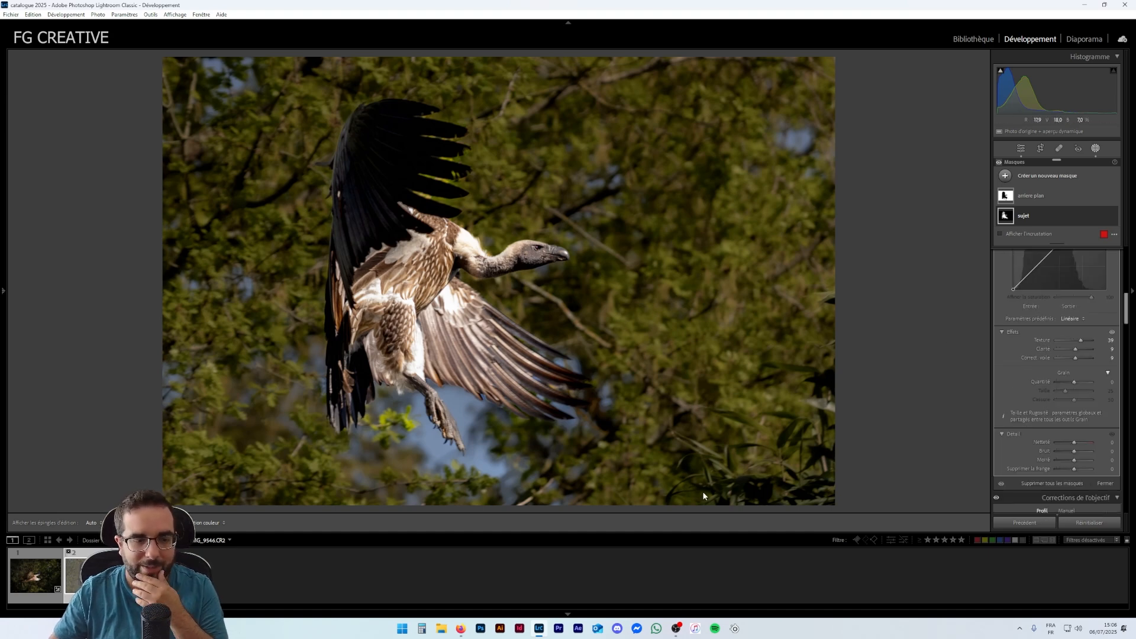
click(1022, 150)
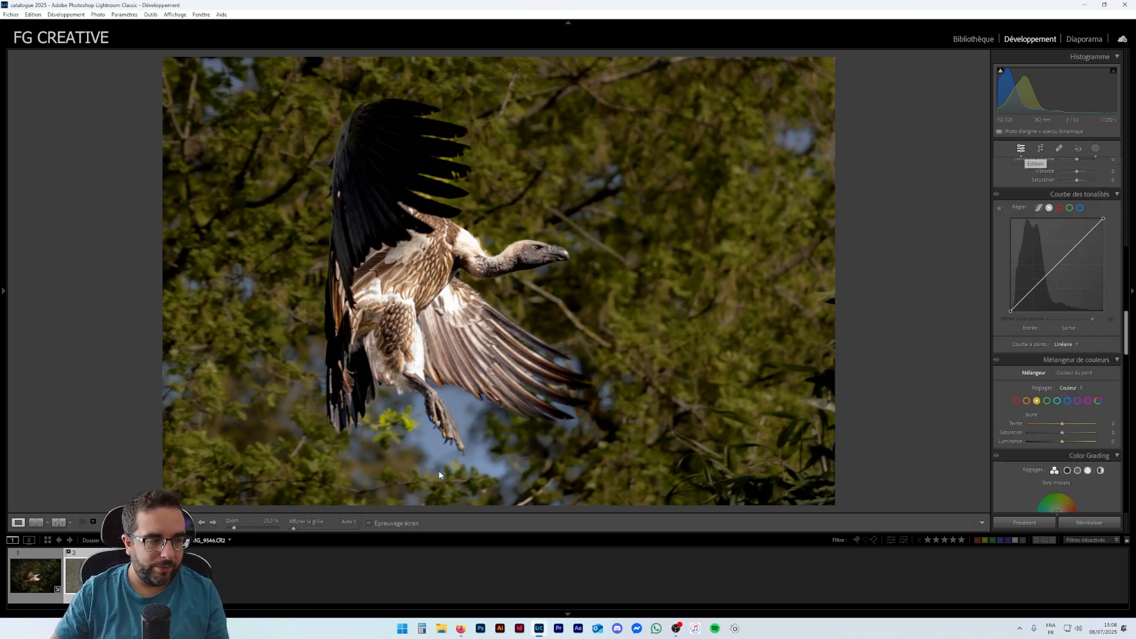
- Zoom in on the vulture's head and neck to inspect the detail, then return to the full view
click(499, 335)
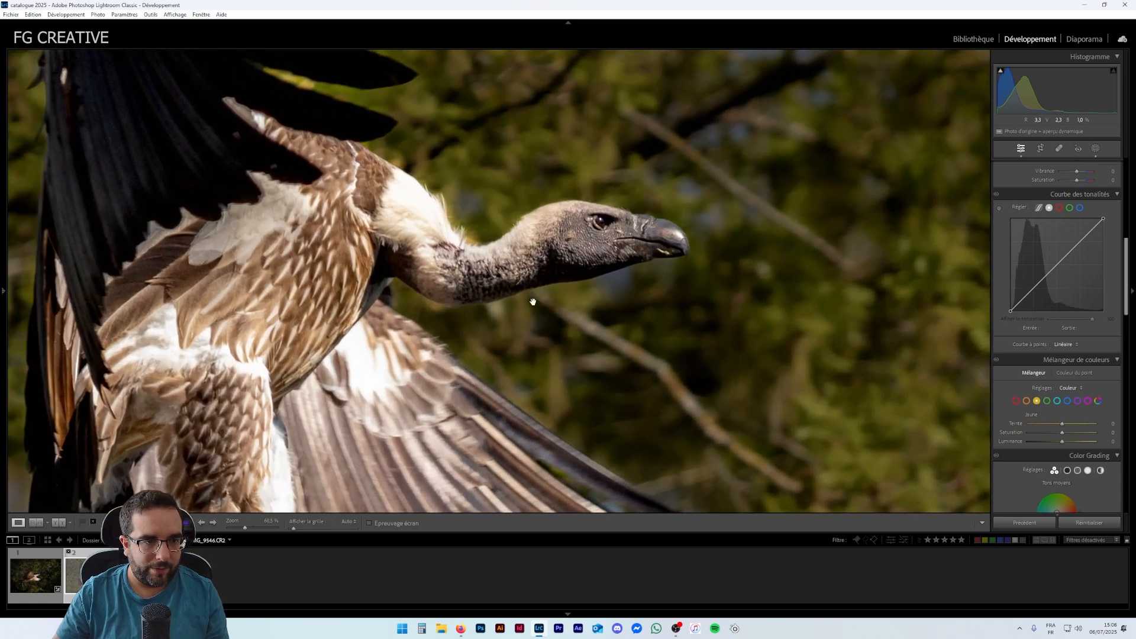
drag(245, 528, 256, 526)
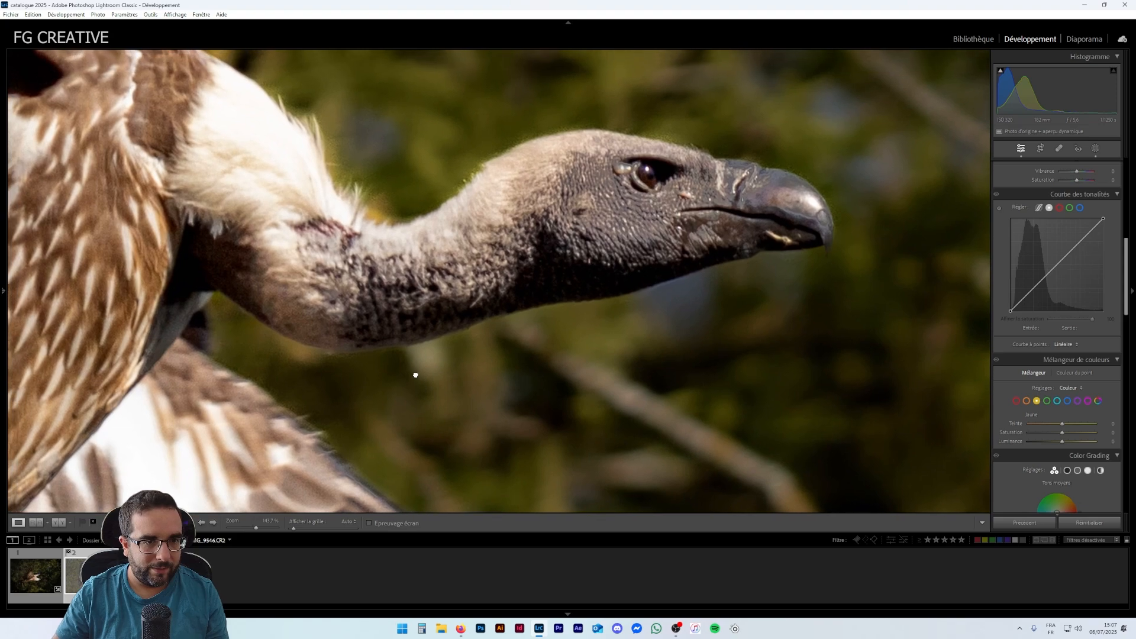
drag(415, 375, 423, 380)
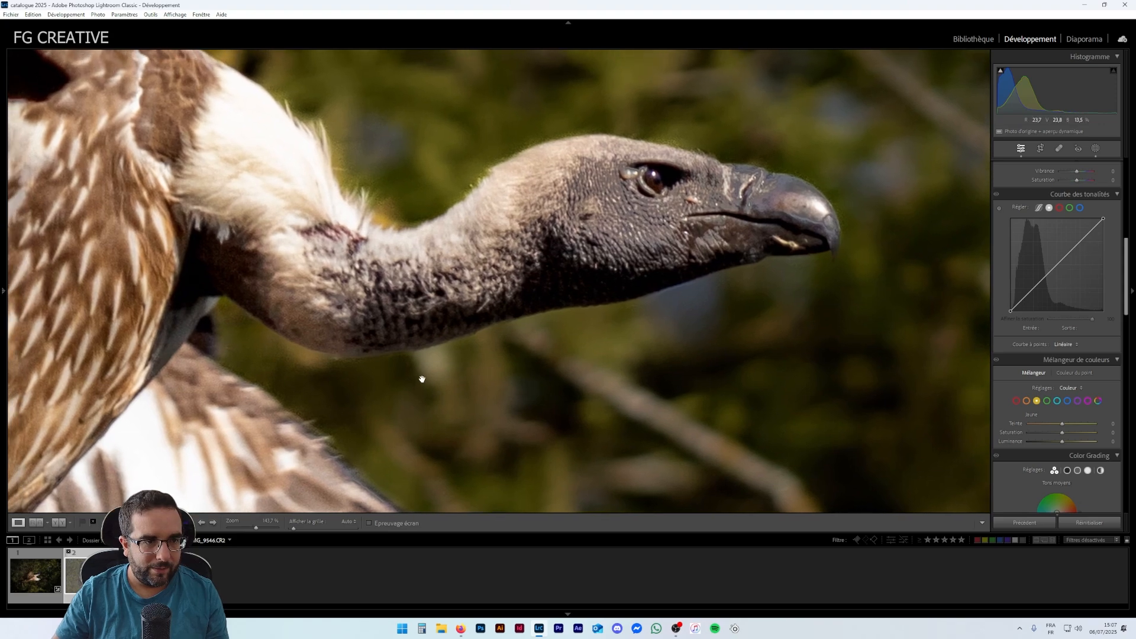
drag(258, 527, 234, 527)
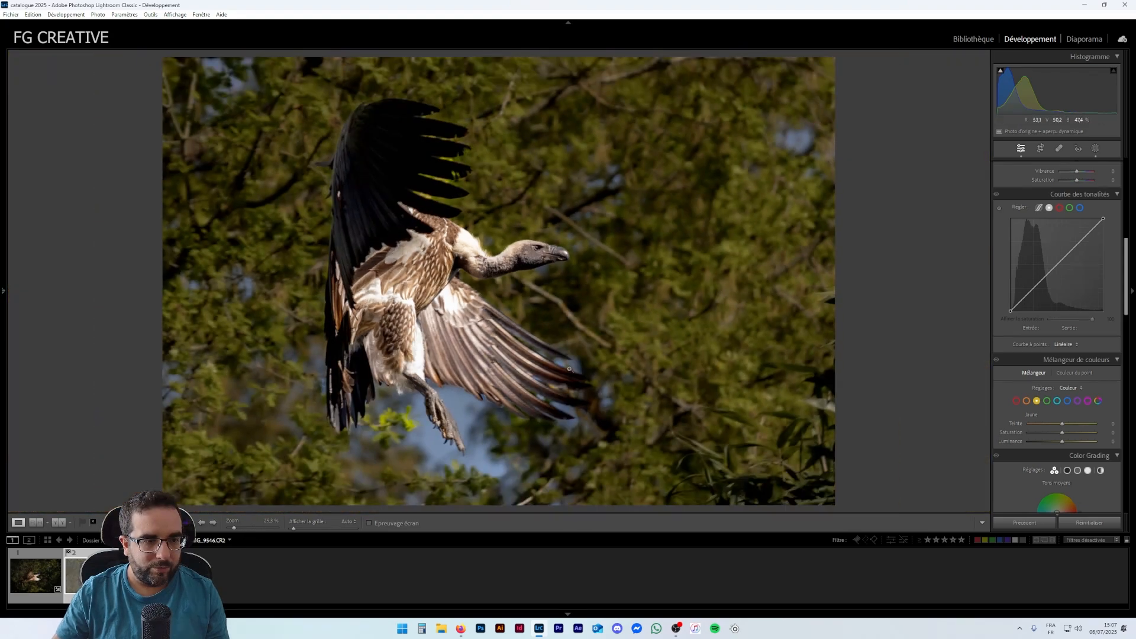
click(587, 383)
click(586, 381)
click(586, 380)
click(586, 380)
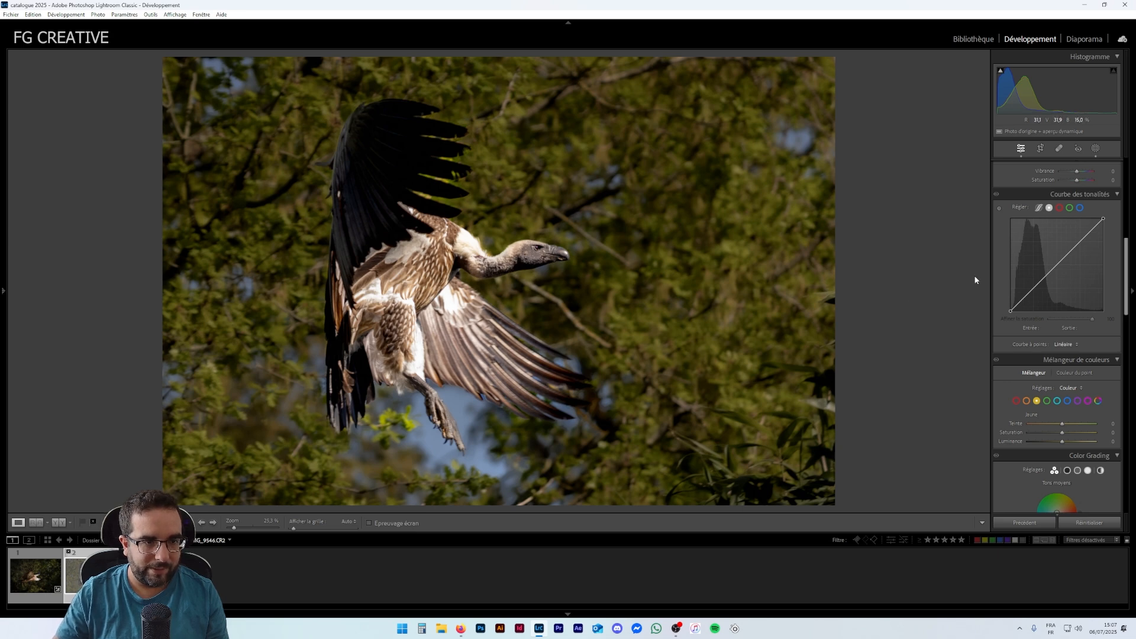
- Lower the yellow saturation and luminance in the colour mixer
scroll(1040, 313, down, 5)
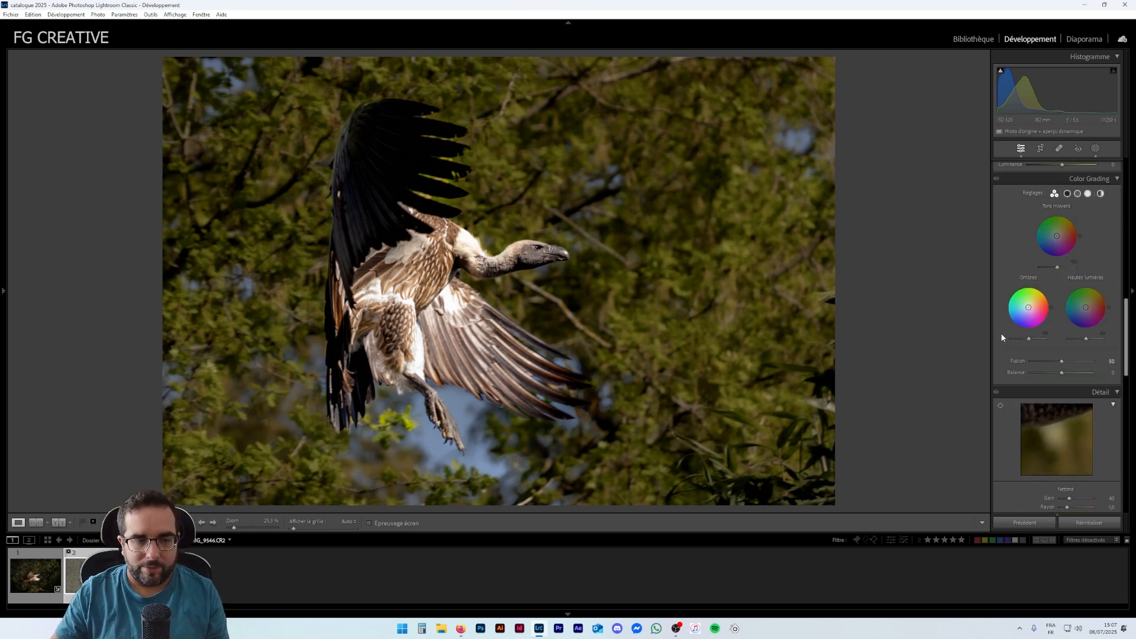
scroll(1030, 316, down, 10)
scroll(1051, 318, up, 10)
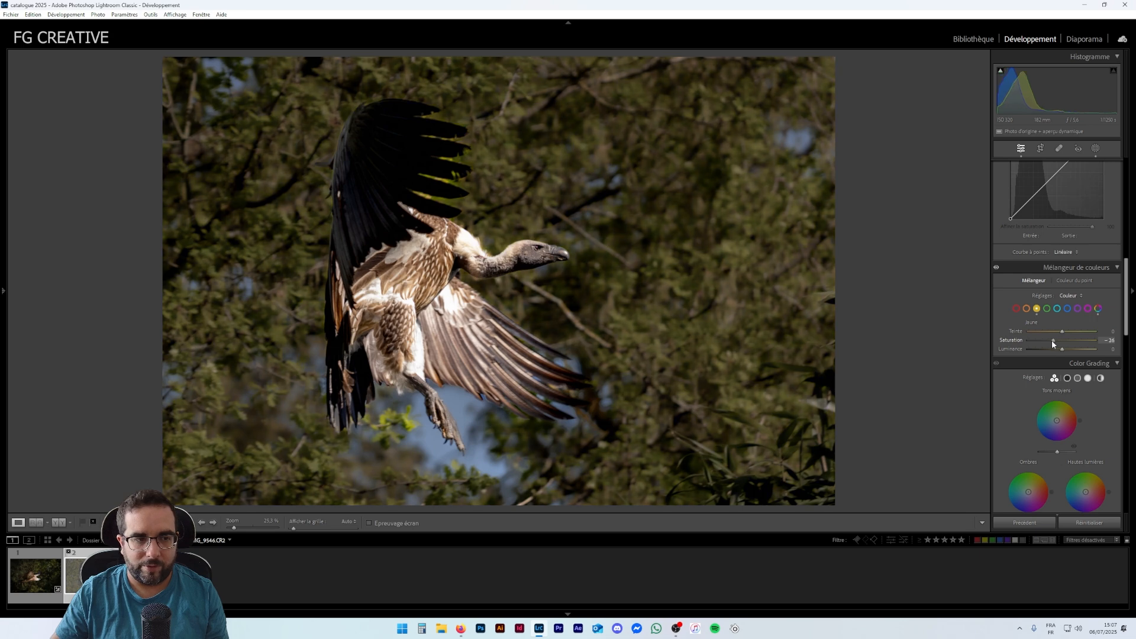
drag(1055, 341, 1051, 349)
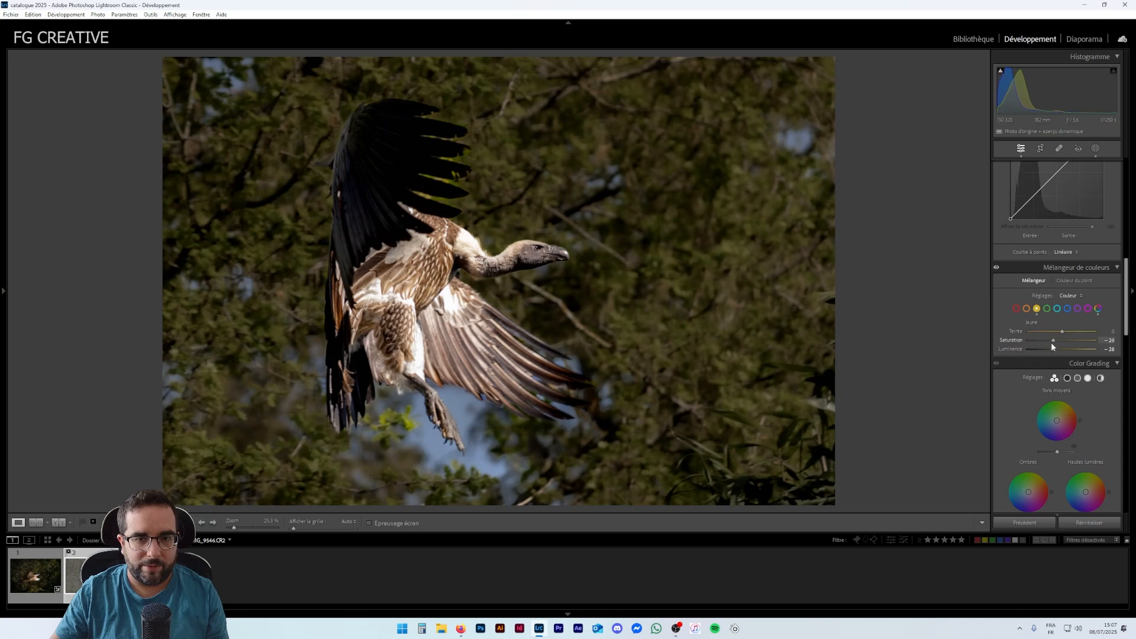
- Reduce the saturation of the aqua and blue hues in the colour mixer
drag(1062, 341, 1051, 343)
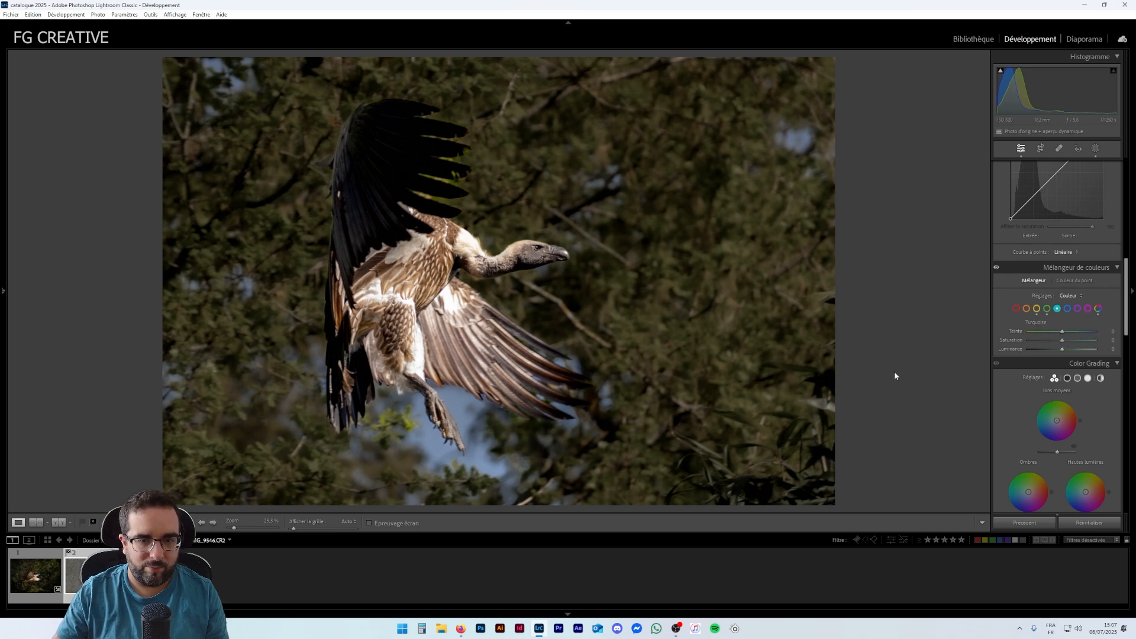
drag(1039, 342, 1032, 340)
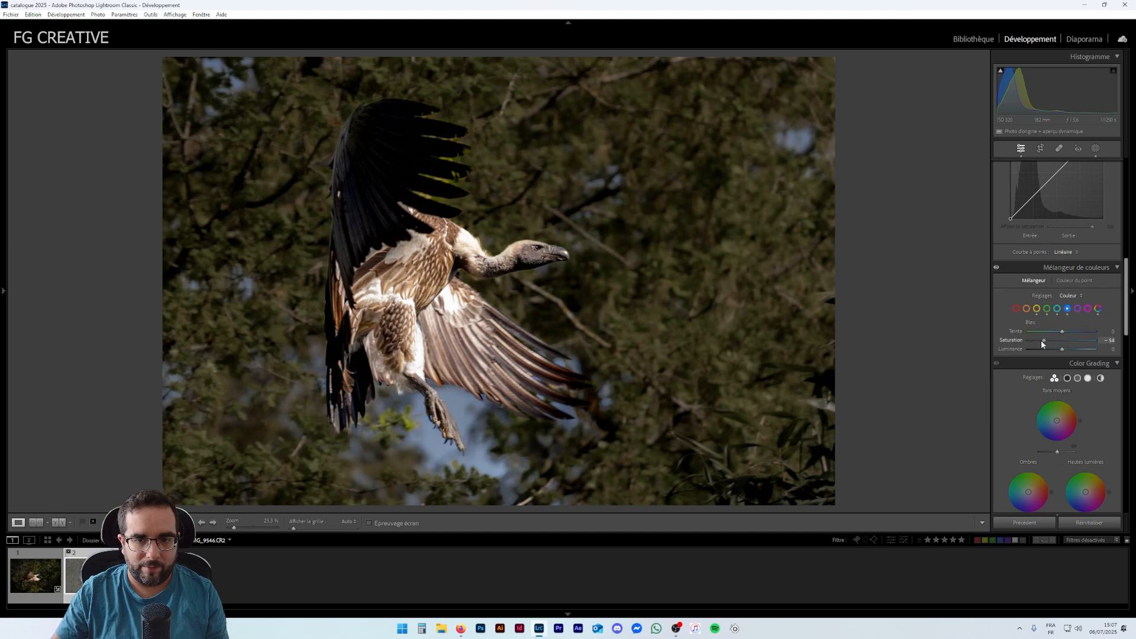
drag(1045, 341, 1029, 342)
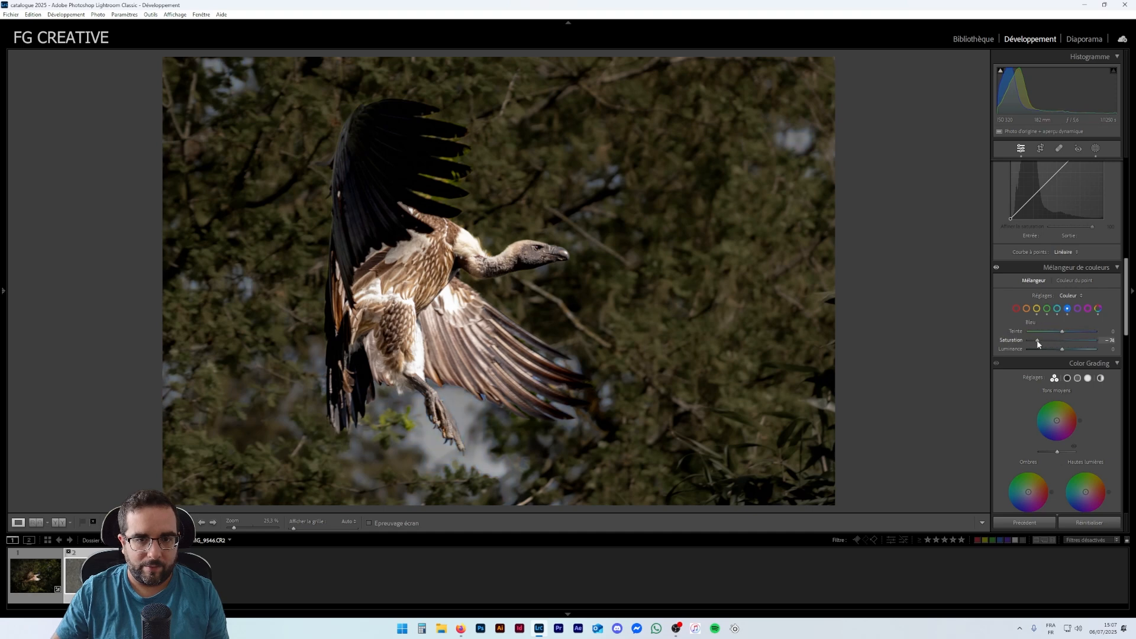
drag(1037, 341, 1040, 340)
drag(1060, 348, 1058, 349)
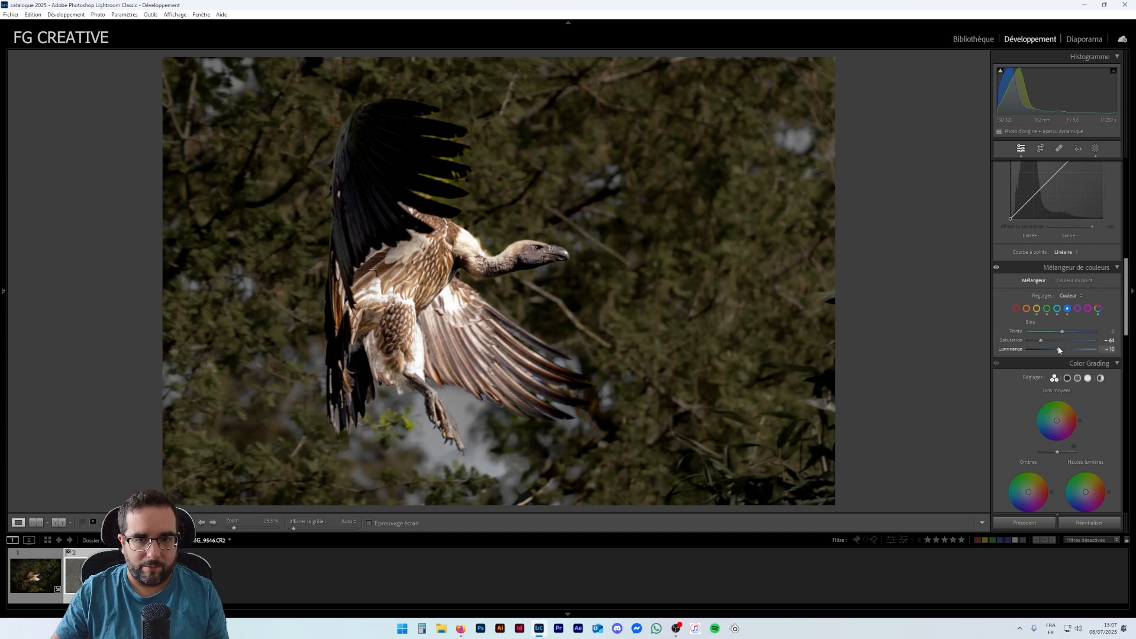
- Adjust the green hue, saturation and luminance in the colour mixer
click(1047, 311)
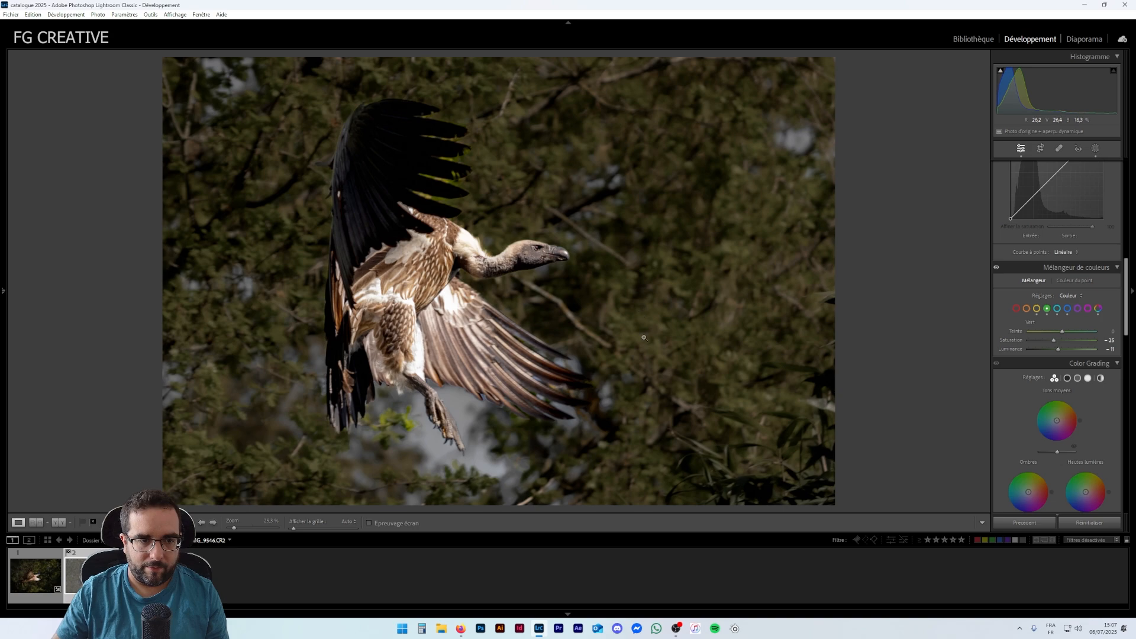
click(559, 282)
click(567, 326)
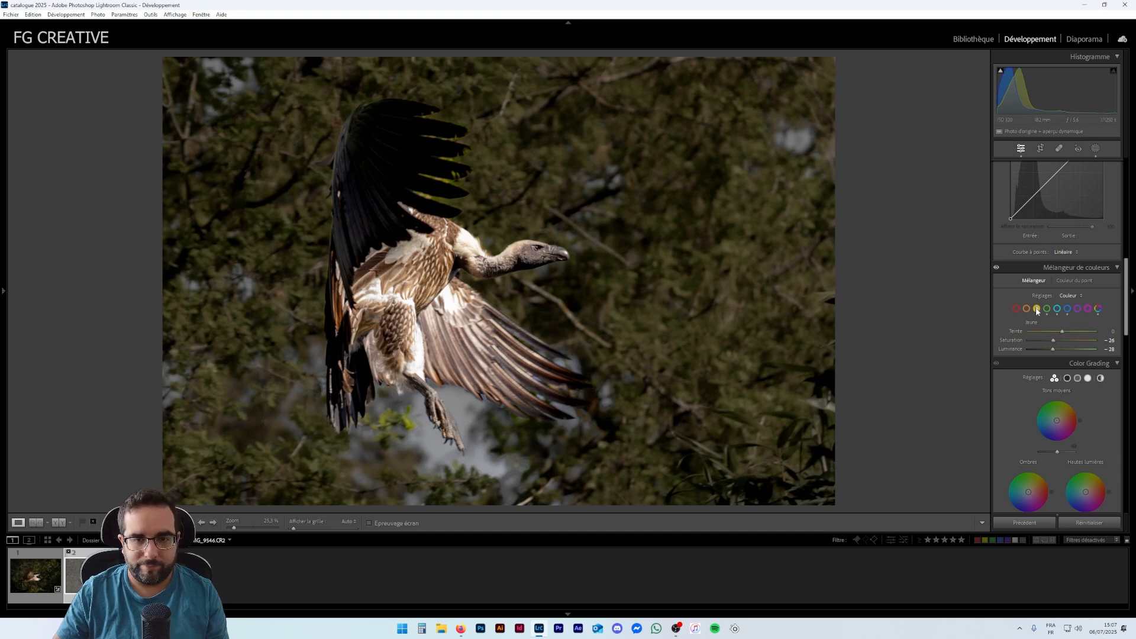
drag(1058, 343, 1065, 343)
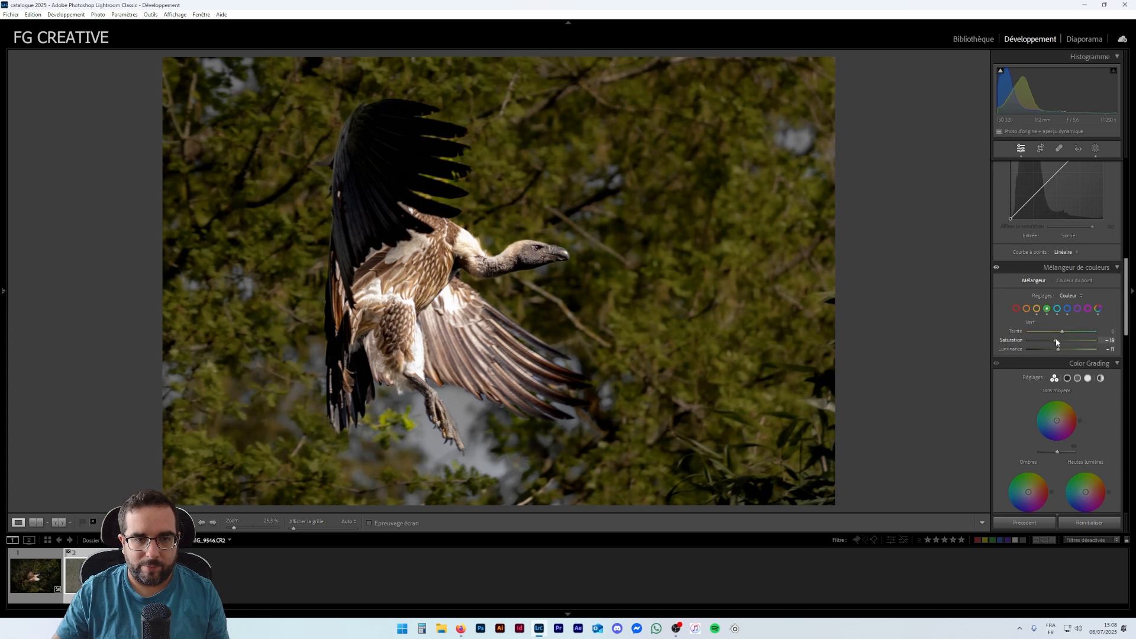
drag(1058, 349, 1059, 332)
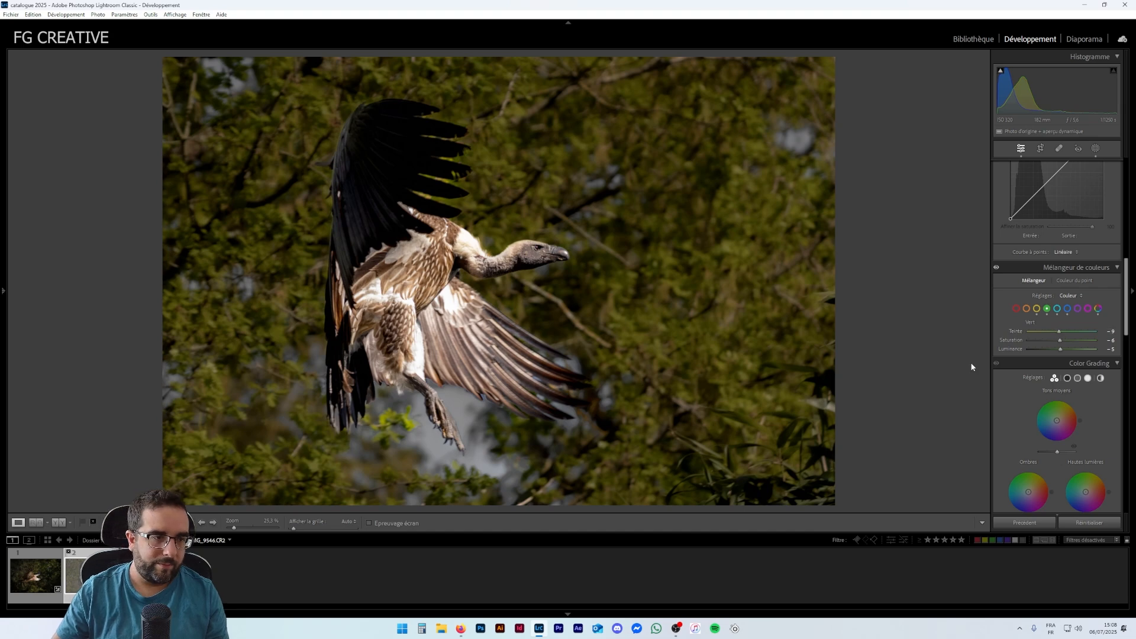
- Compare the edited photo with the original in a side-by-side before/after view
scroll(1075, 410, down, 3)
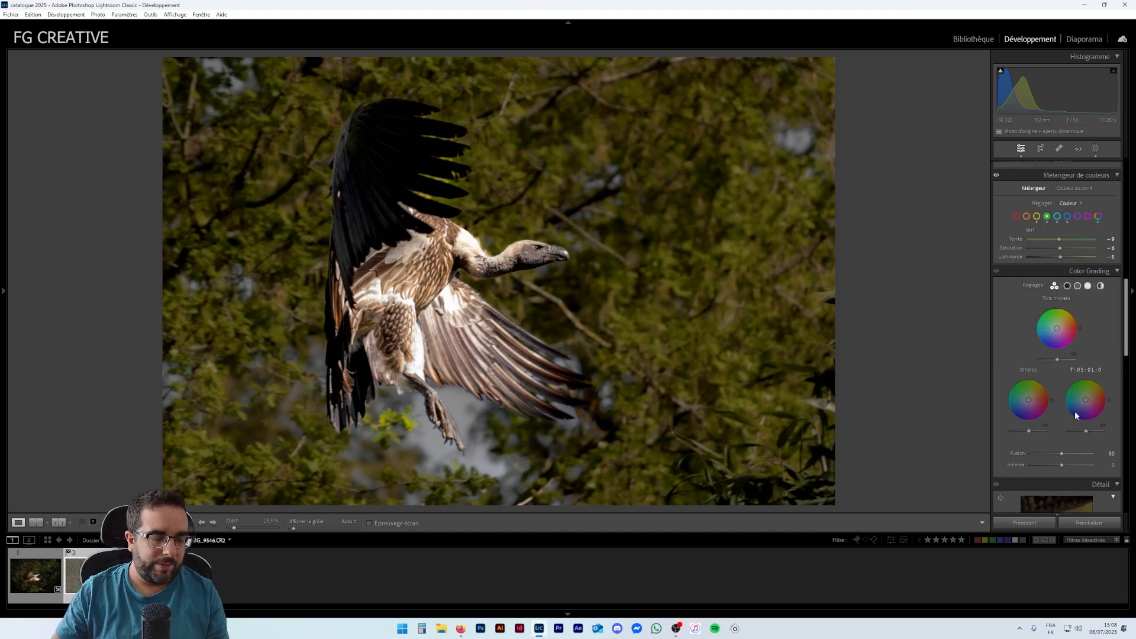
scroll(1069, 393, down, 3)
scroll(1060, 375, down, 3)
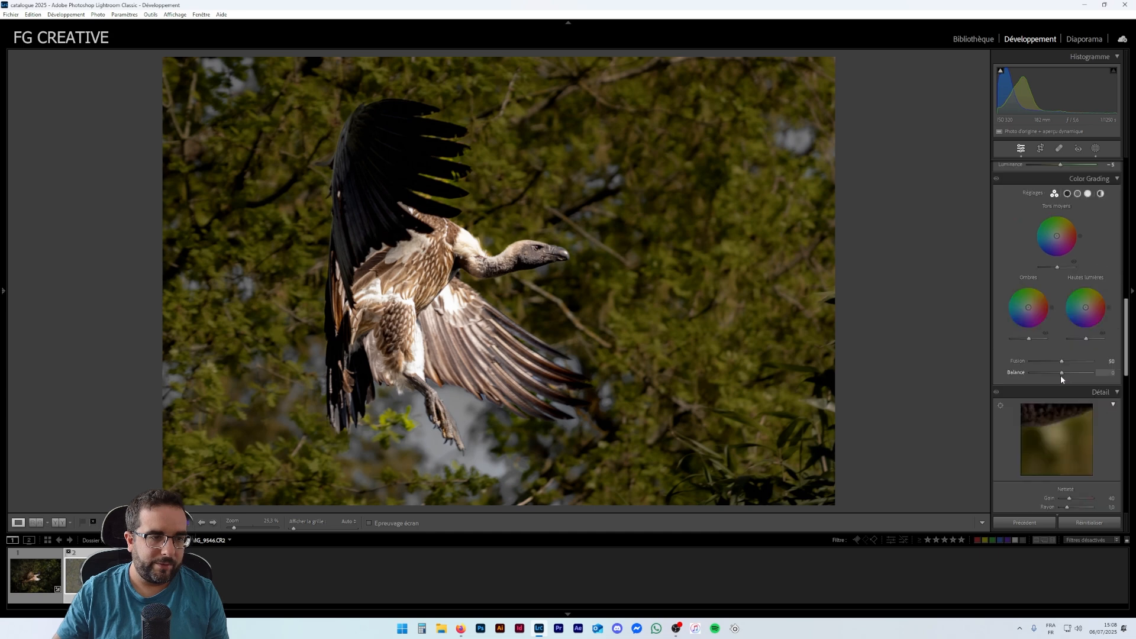
scroll(1038, 382, up, 9)
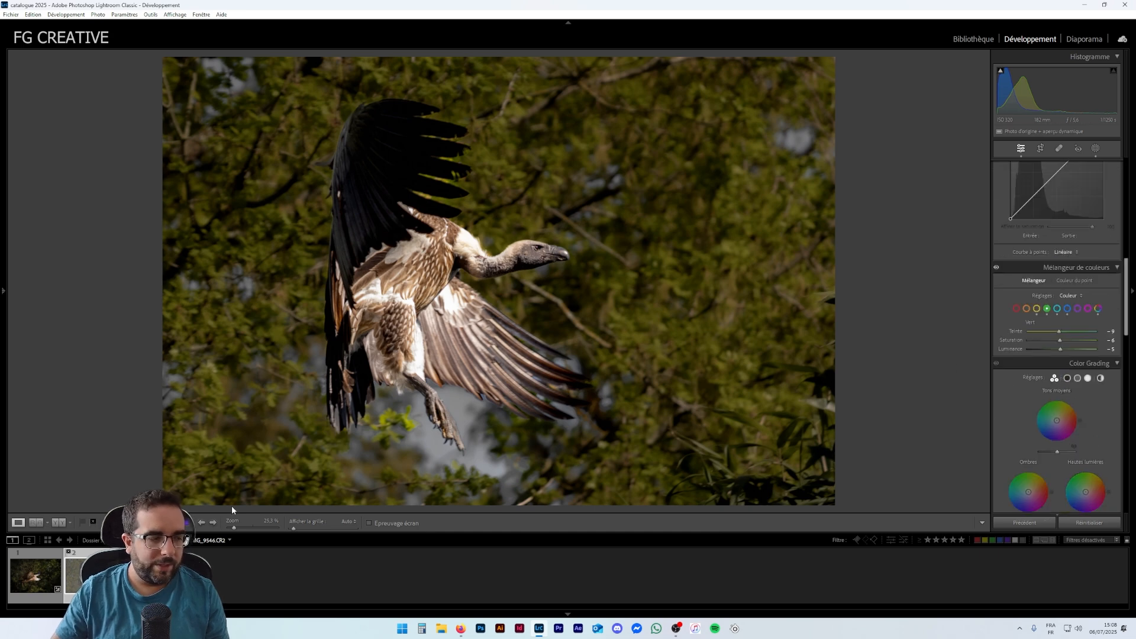
click(55, 524)
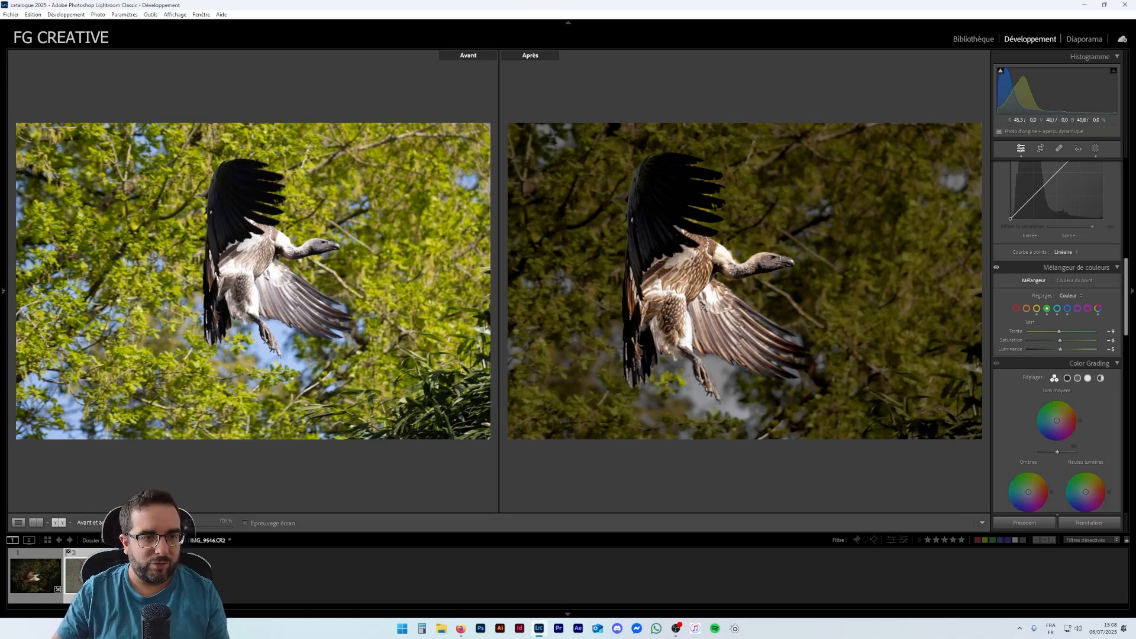
drag(703, 299, 695, 302)
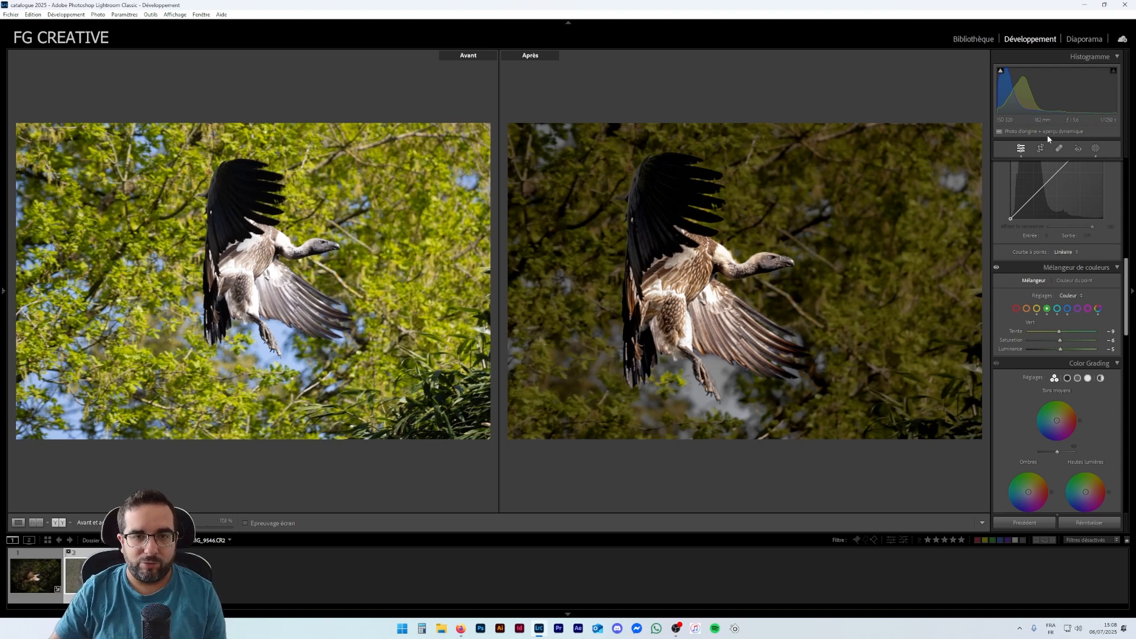
- Open the other vulture-in-flight photo and compare its before and after versions
click(42, 575)
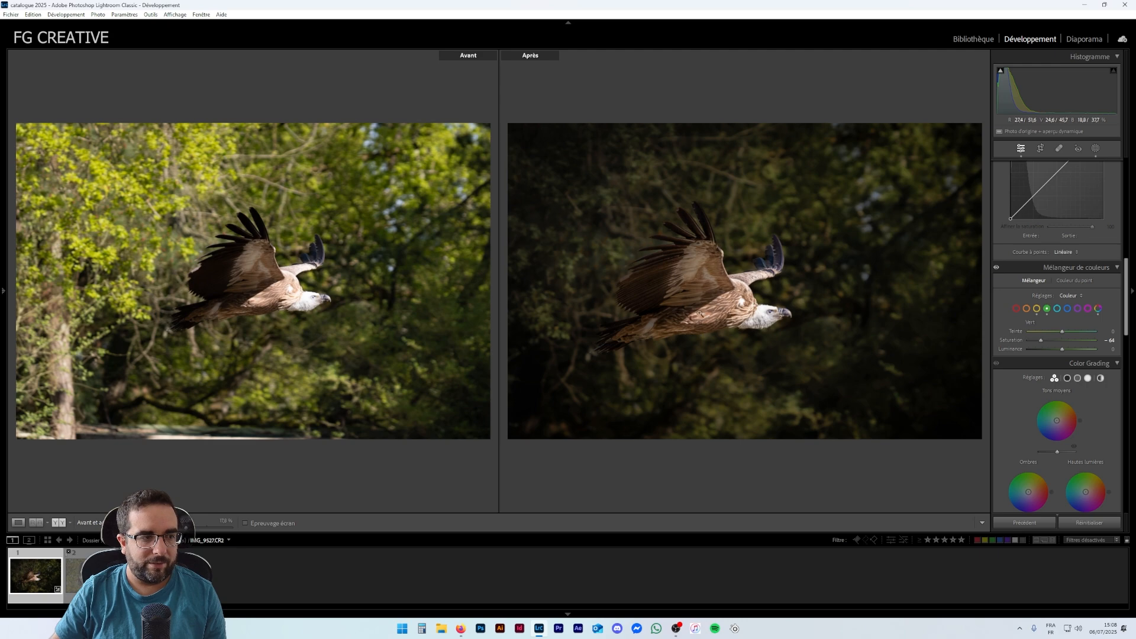
drag(700, 313, 696, 281)
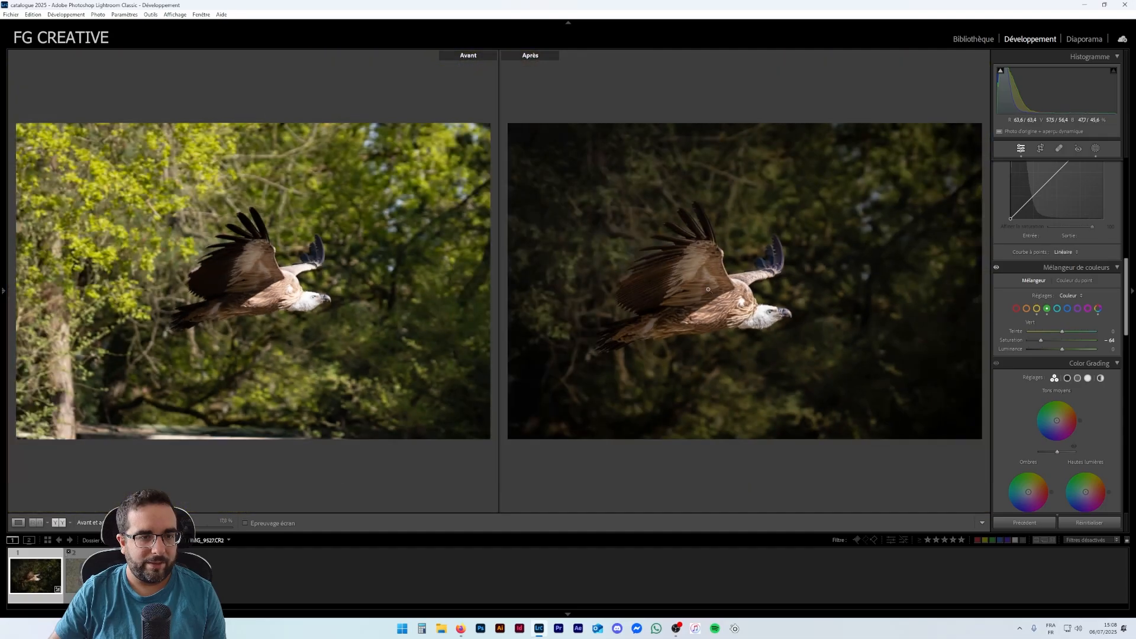
drag(637, 305, 753, 285)
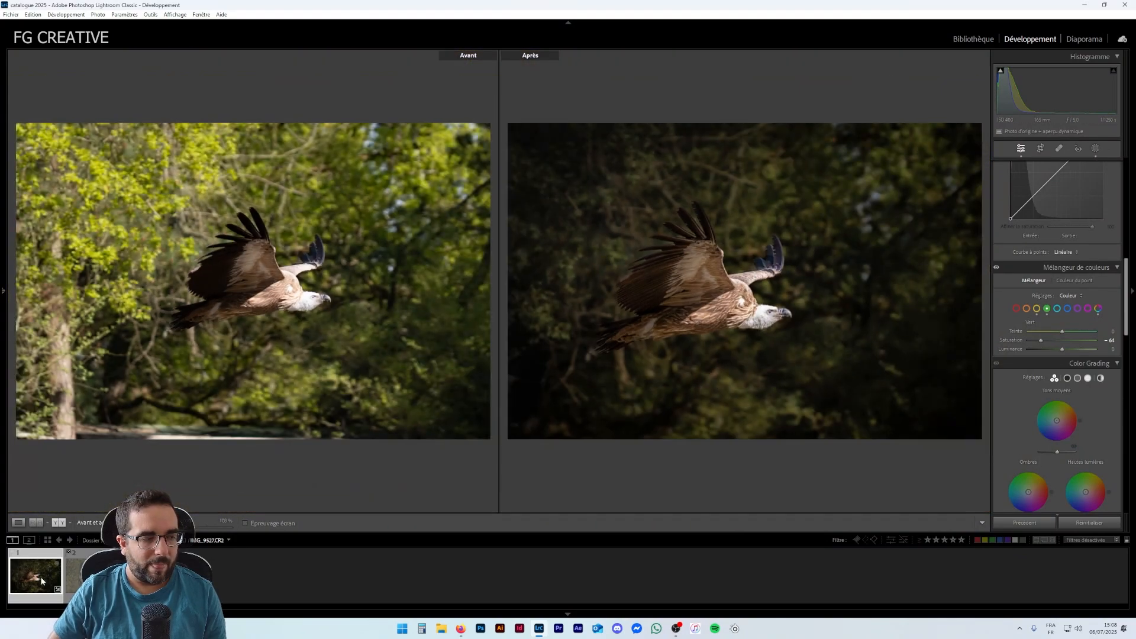
drag(656, 307, 760, 315)
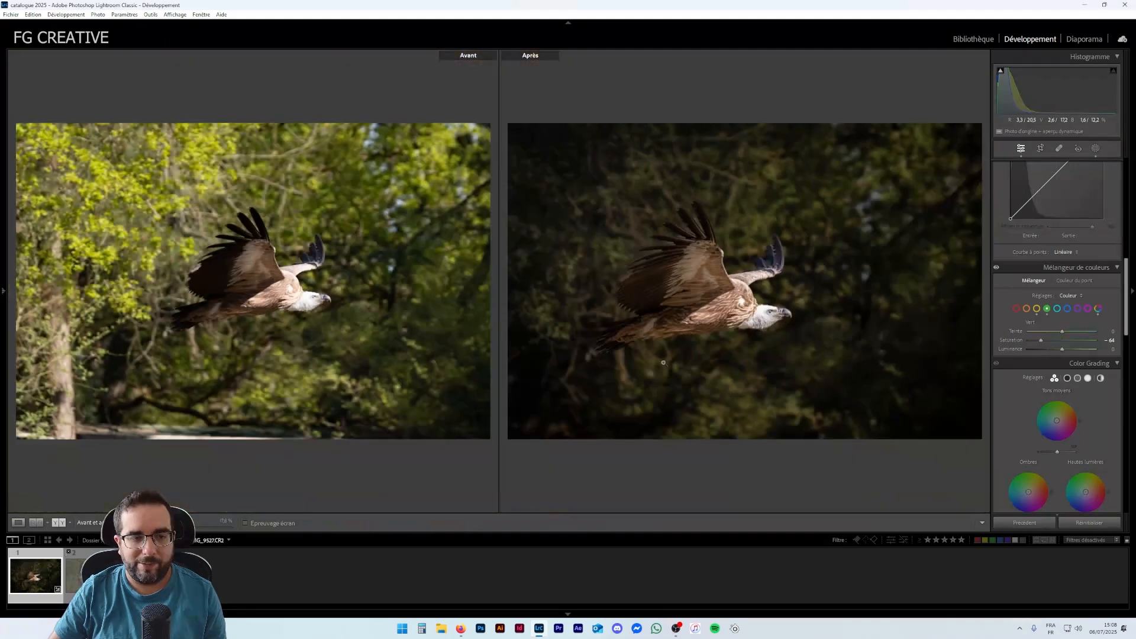
click(61, 524)
click(55, 526)
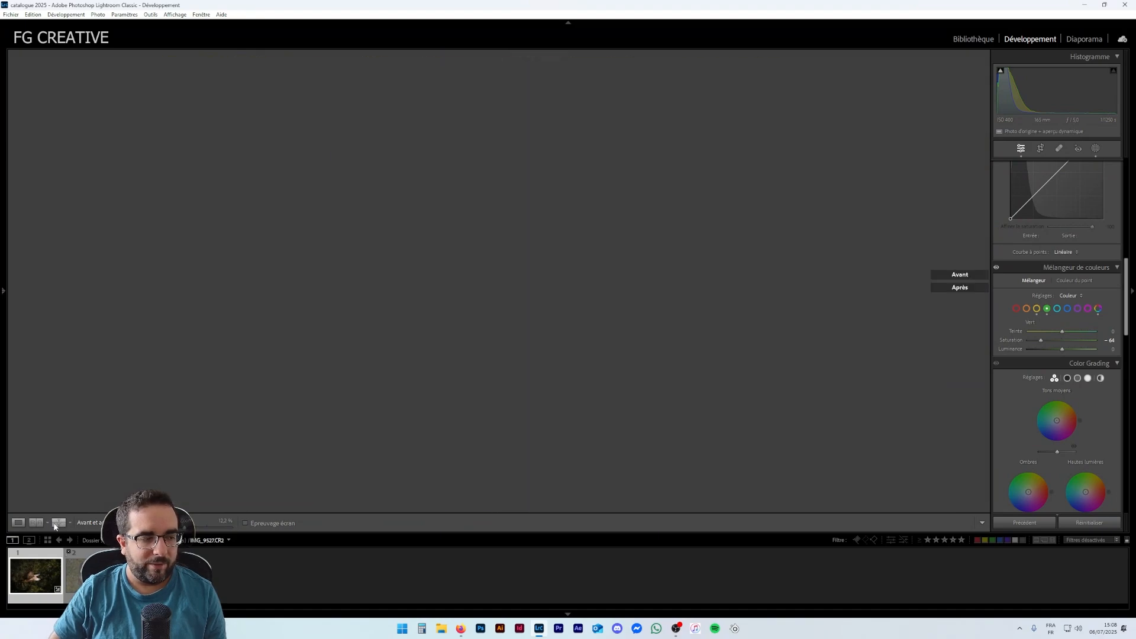
click(55, 526)
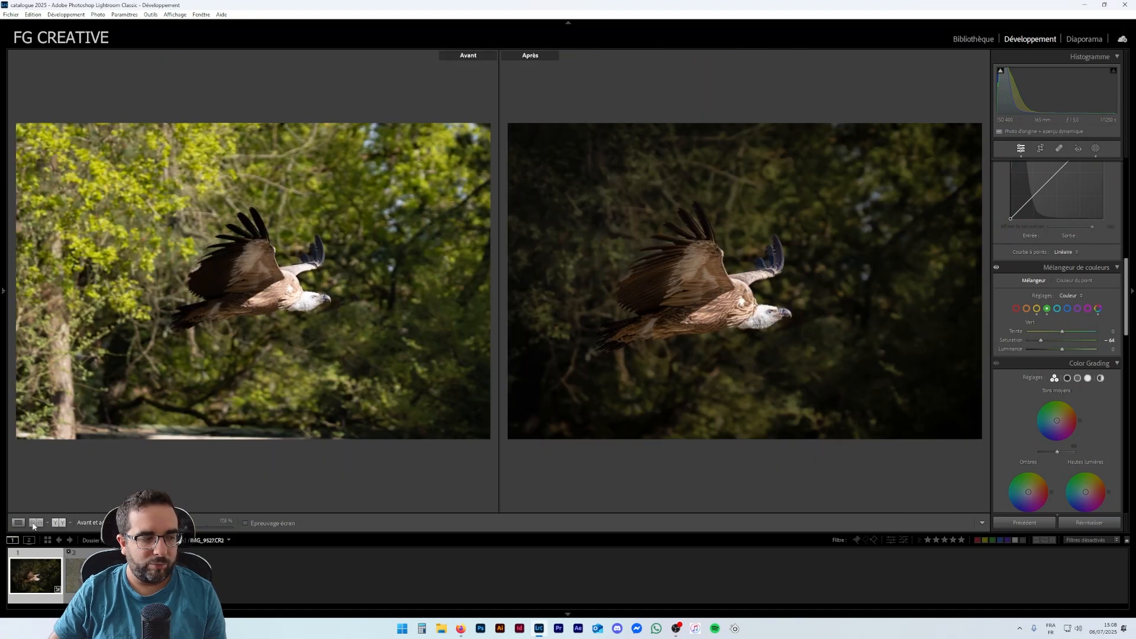
- Return to the single-image view and switch between the two vulture photos
click(33, 526)
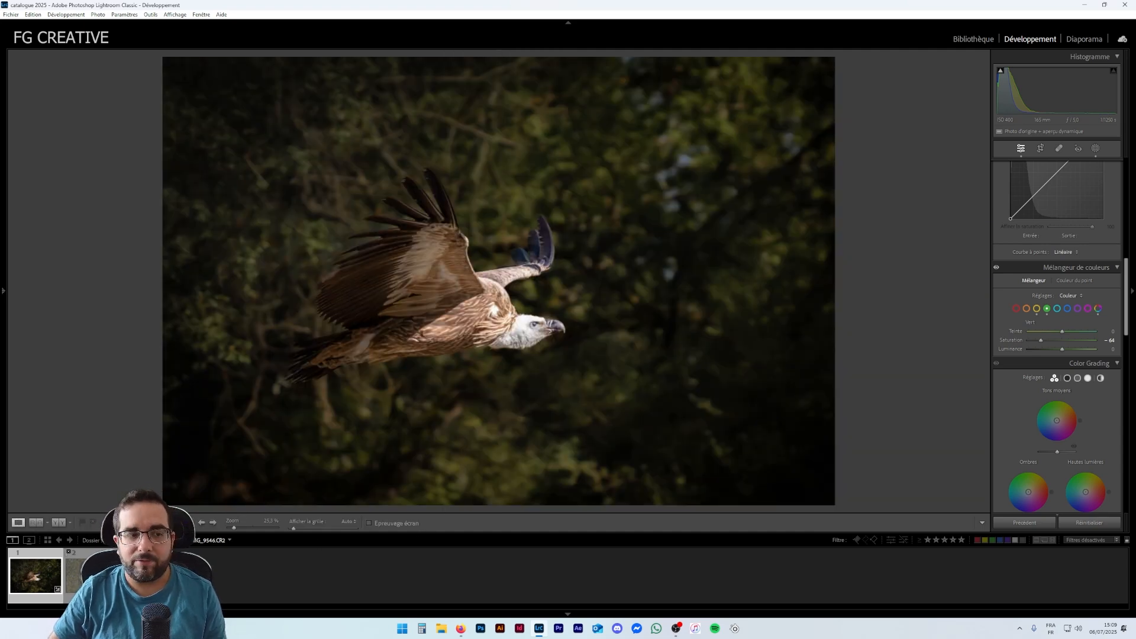
click(90, 575)
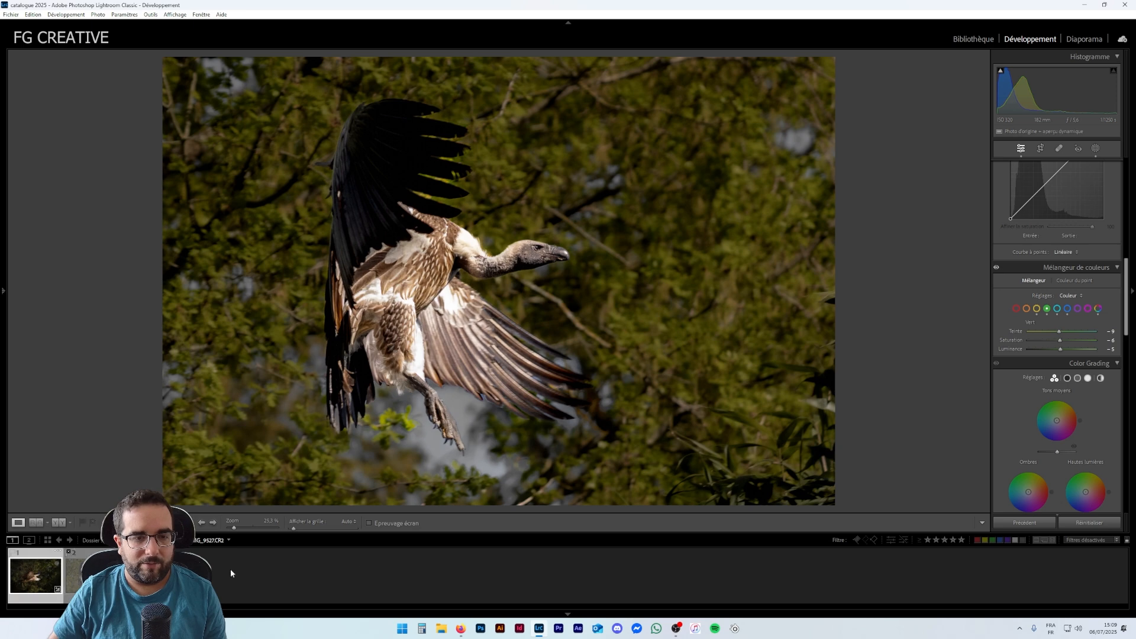
scroll(1056, 348, down, 10)
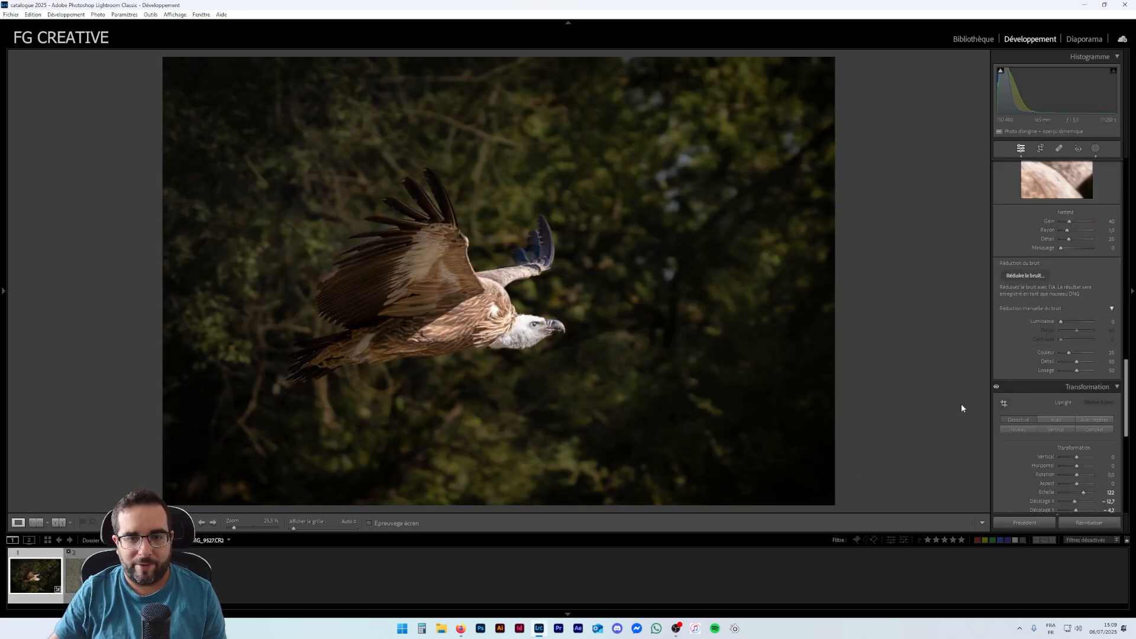
- Apply AI noise reduction to the photo with the amount at 80, creating an enhanced DNG
scroll(1056, 384, up, 6)
scroll(1056, 385, down, 4)
scroll(1056, 384, up, 2)
scroll(1055, 385, down, 2)
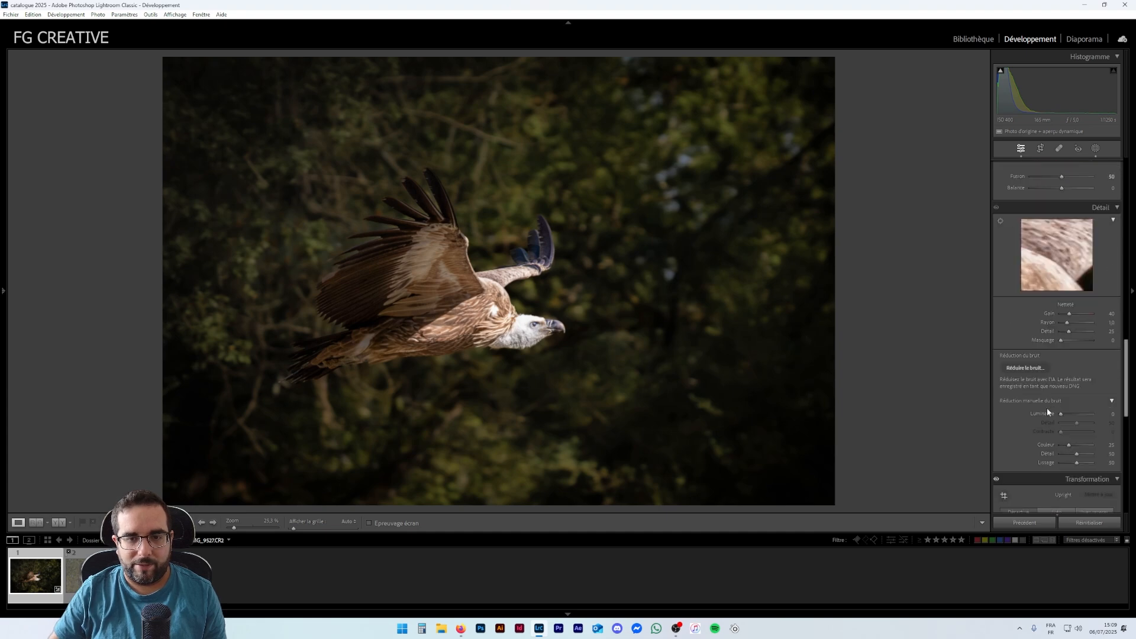
click(1020, 367)
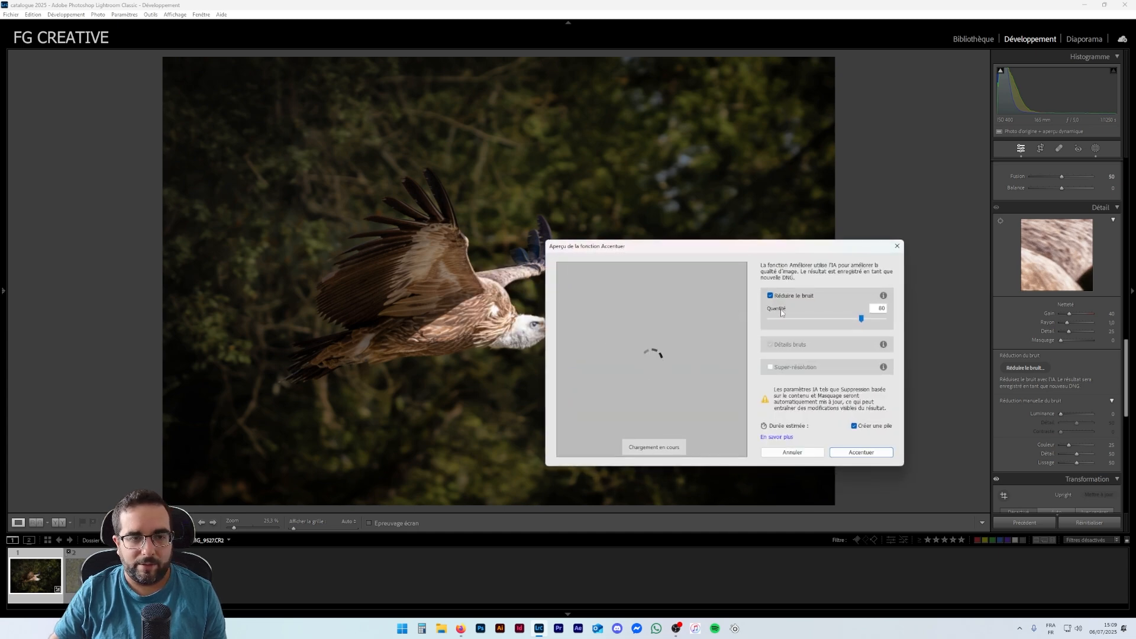
click(842, 452)
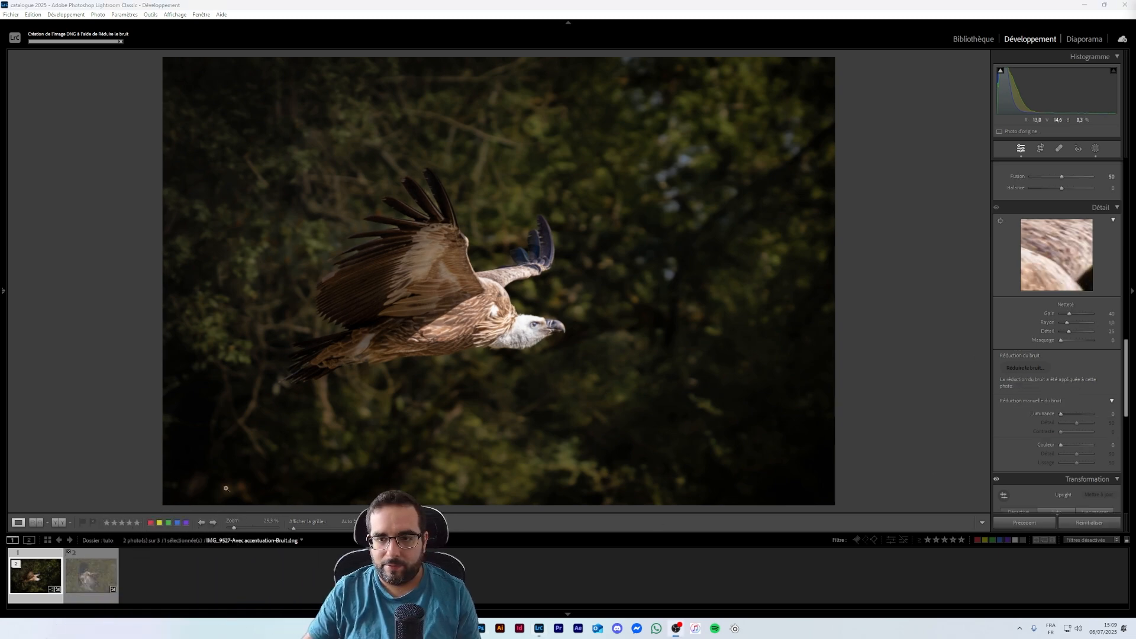
- Compare the denoised DNG with the original photo, zooming into the vulture's feathers on each
click(157, 577)
click(16, 565)
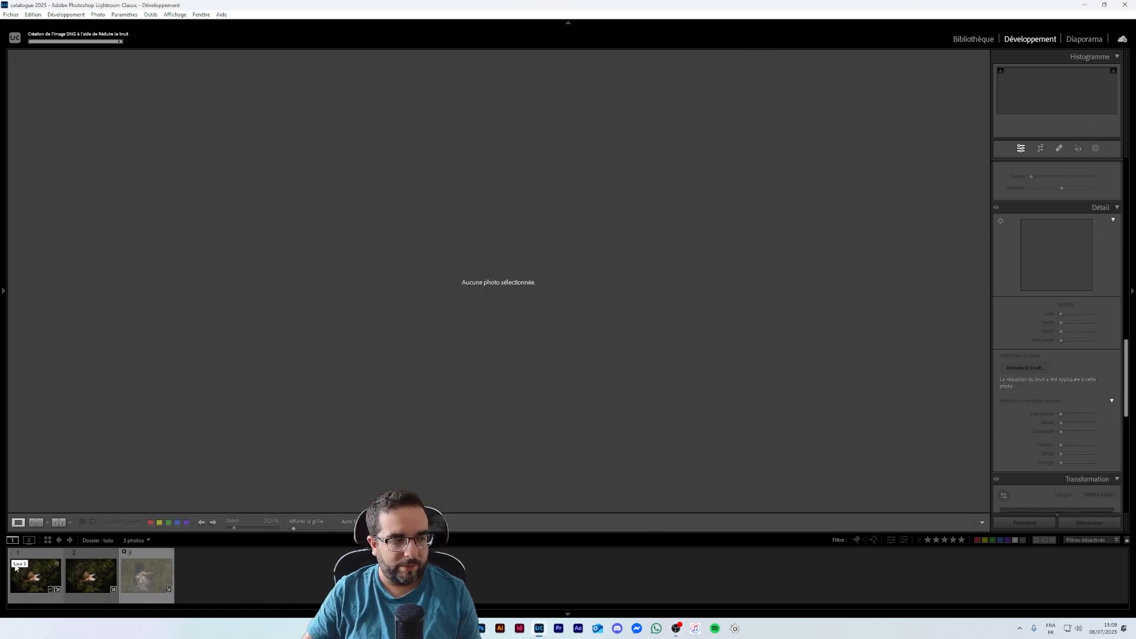
click(45, 574)
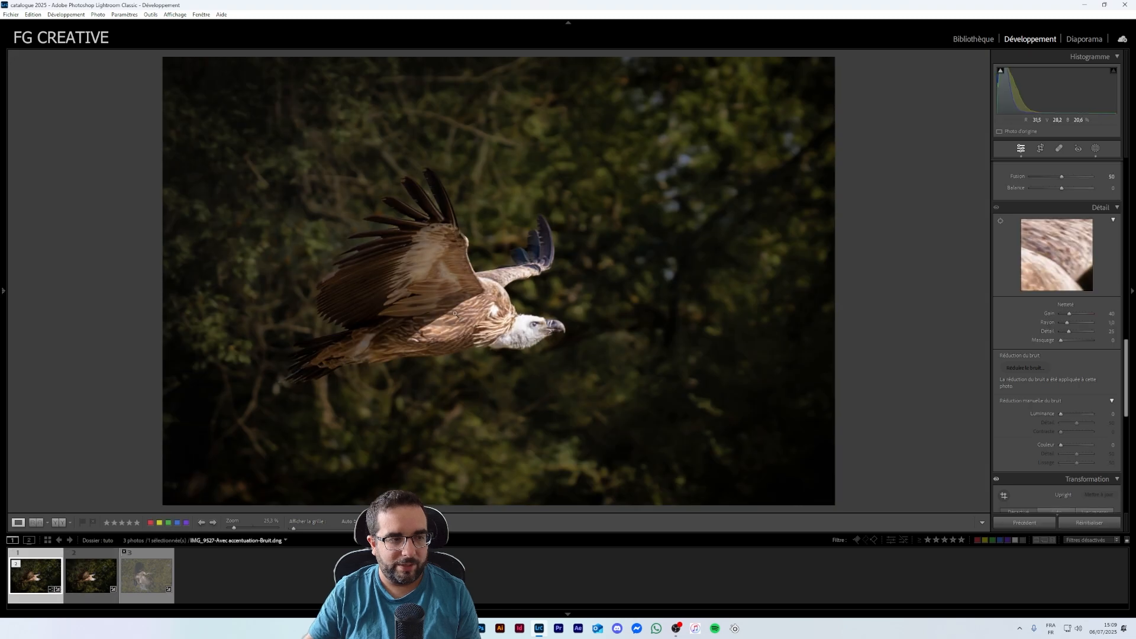
click(455, 314)
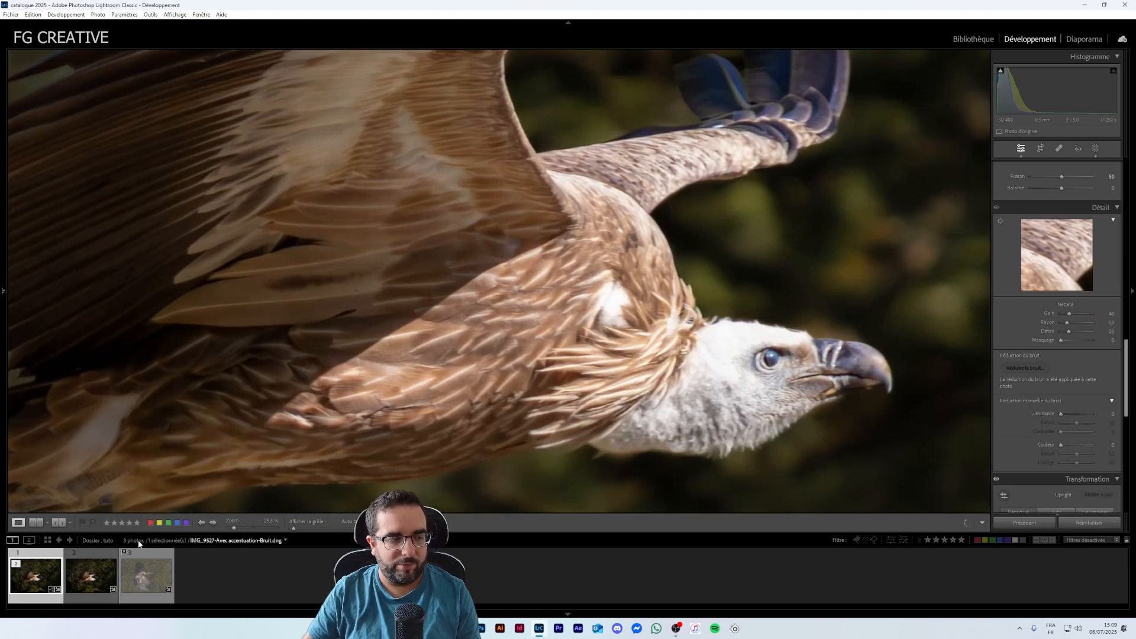
click(94, 577)
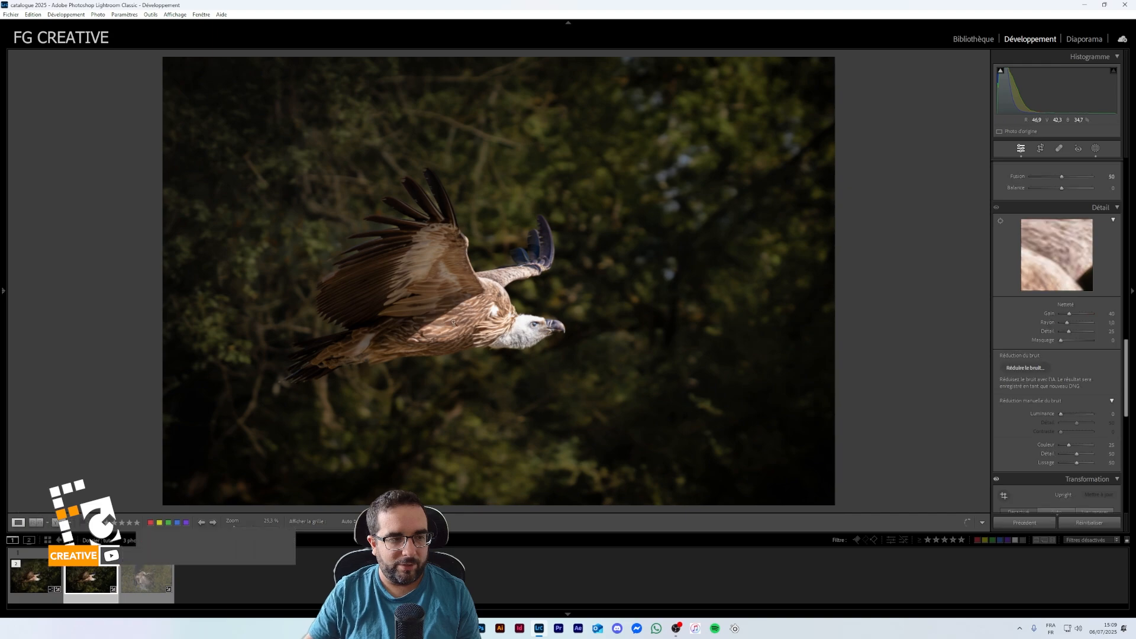
click(470, 331)
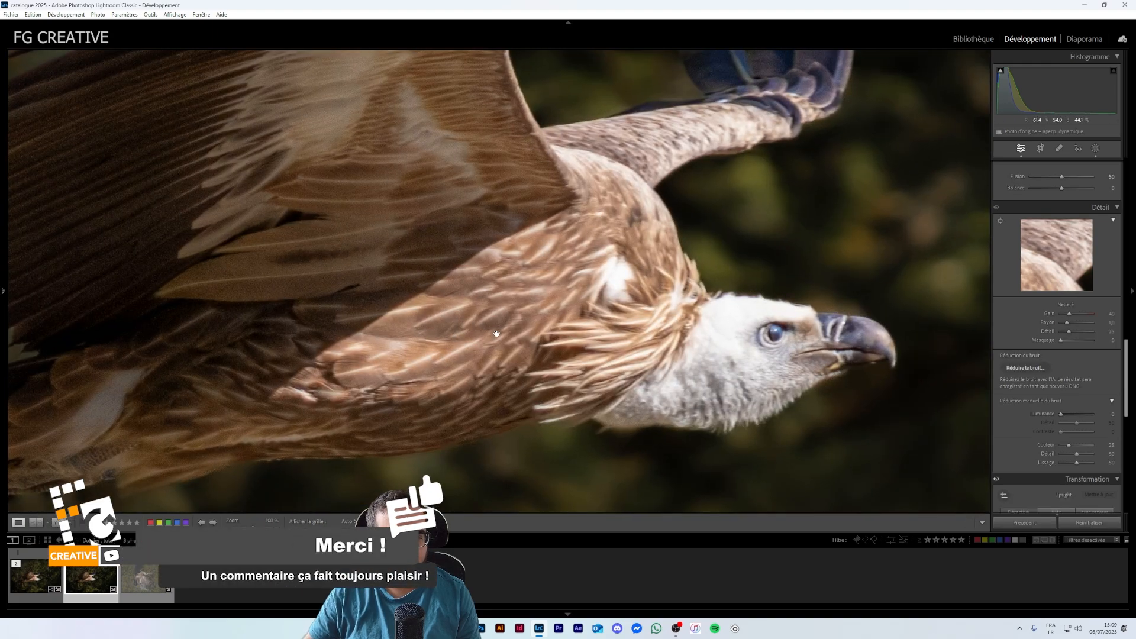
click(497, 335)
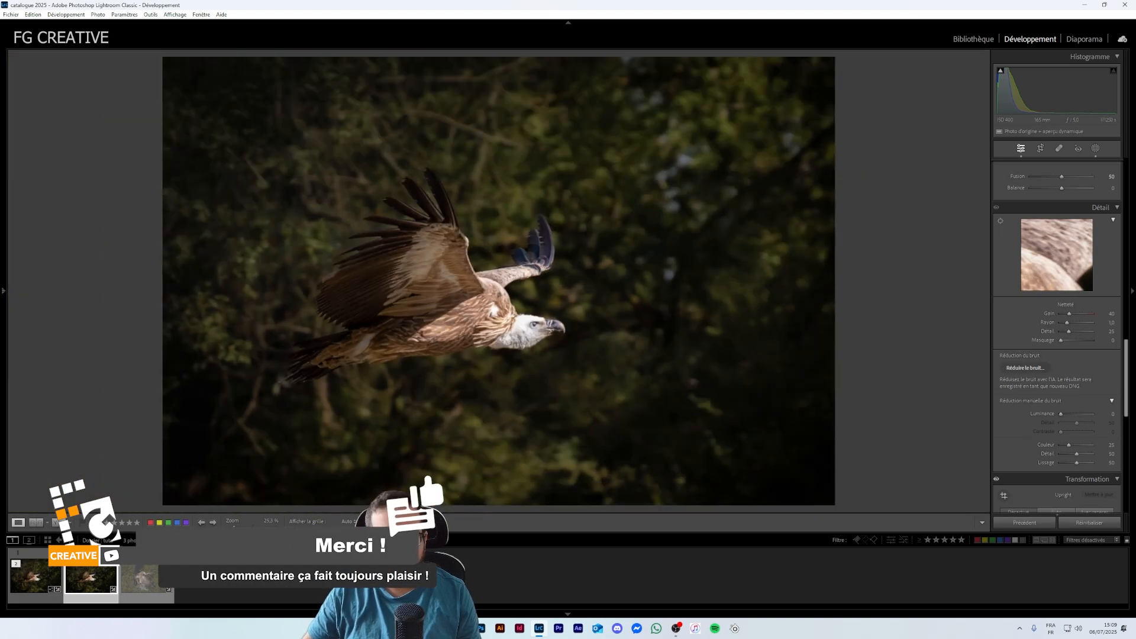
- Return to the denoised photo in the filmstrip and zoom in and out to inspect it
key(Left)
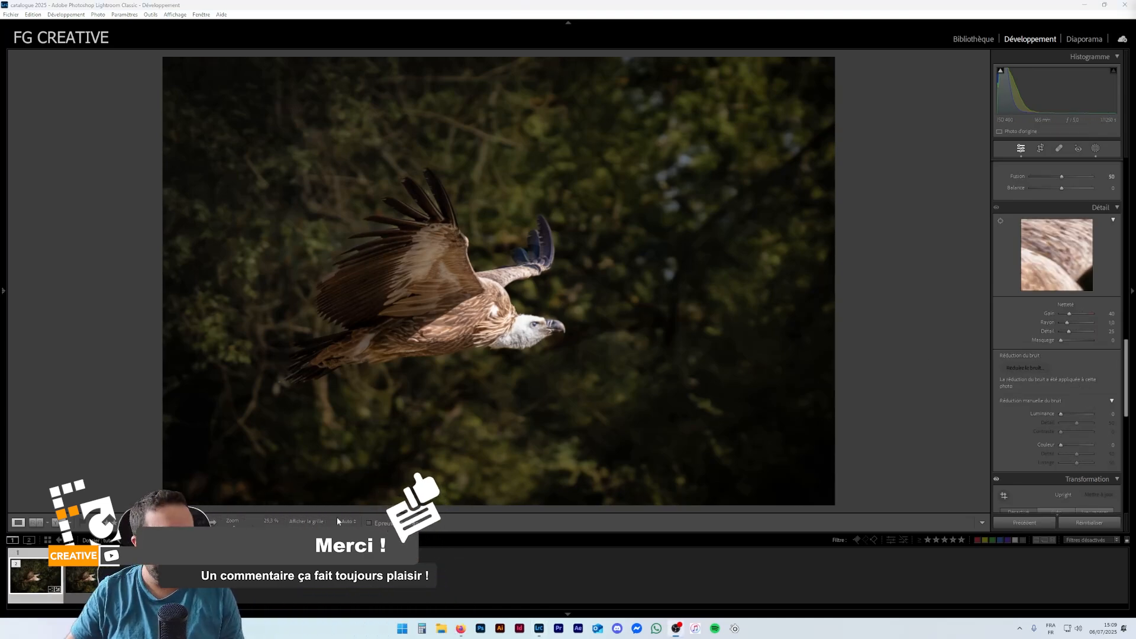
click(379, 568)
click(47, 572)
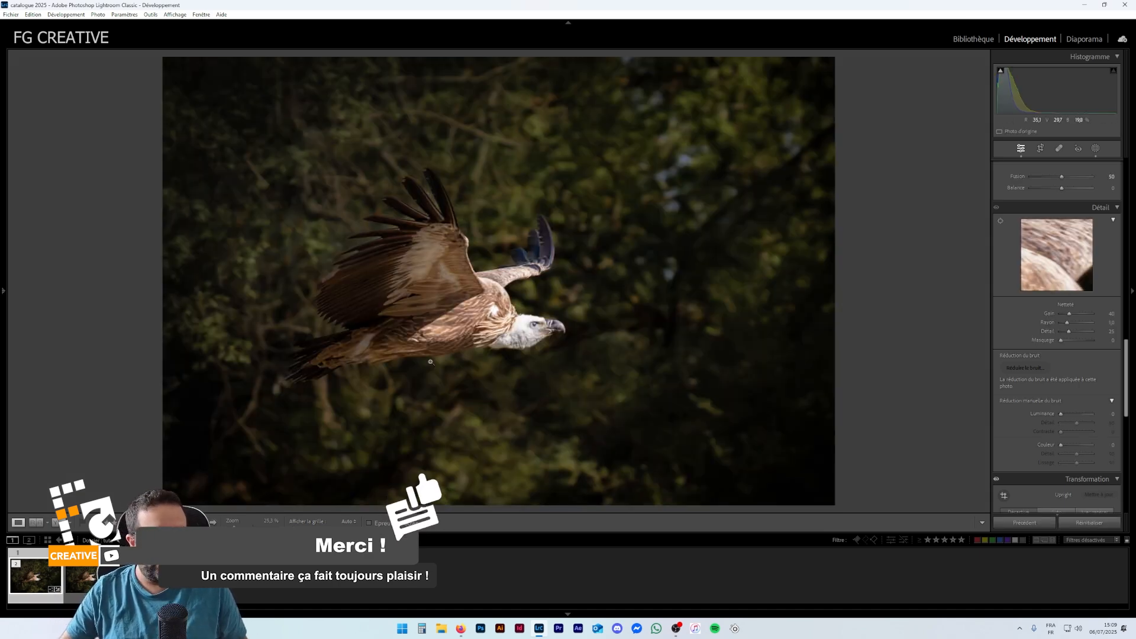
click(514, 317)
click(573, 355)
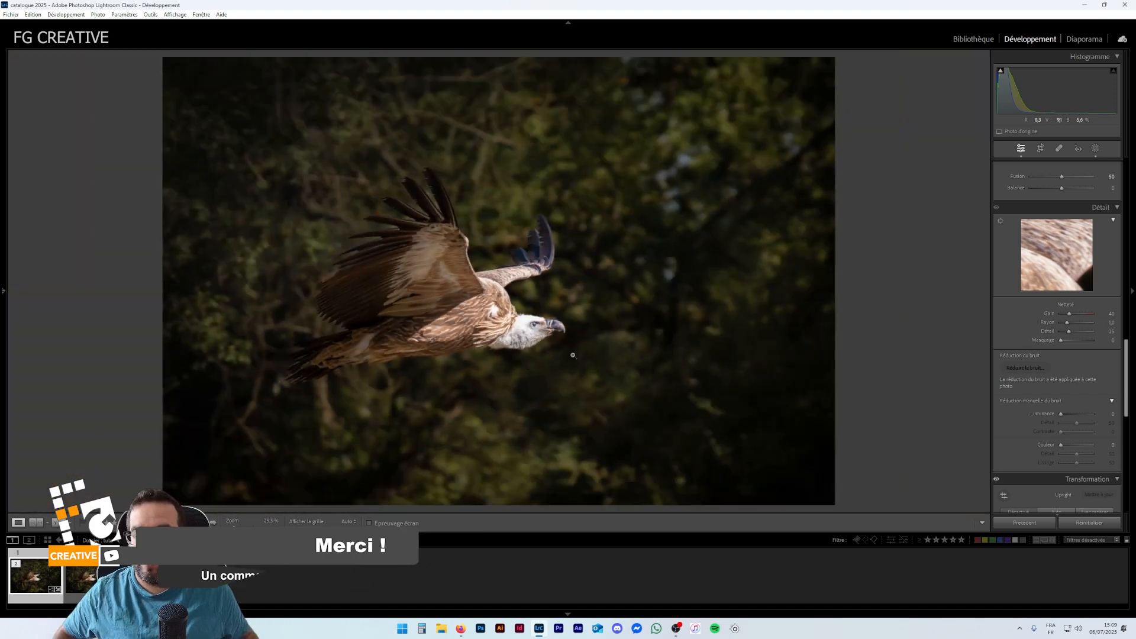